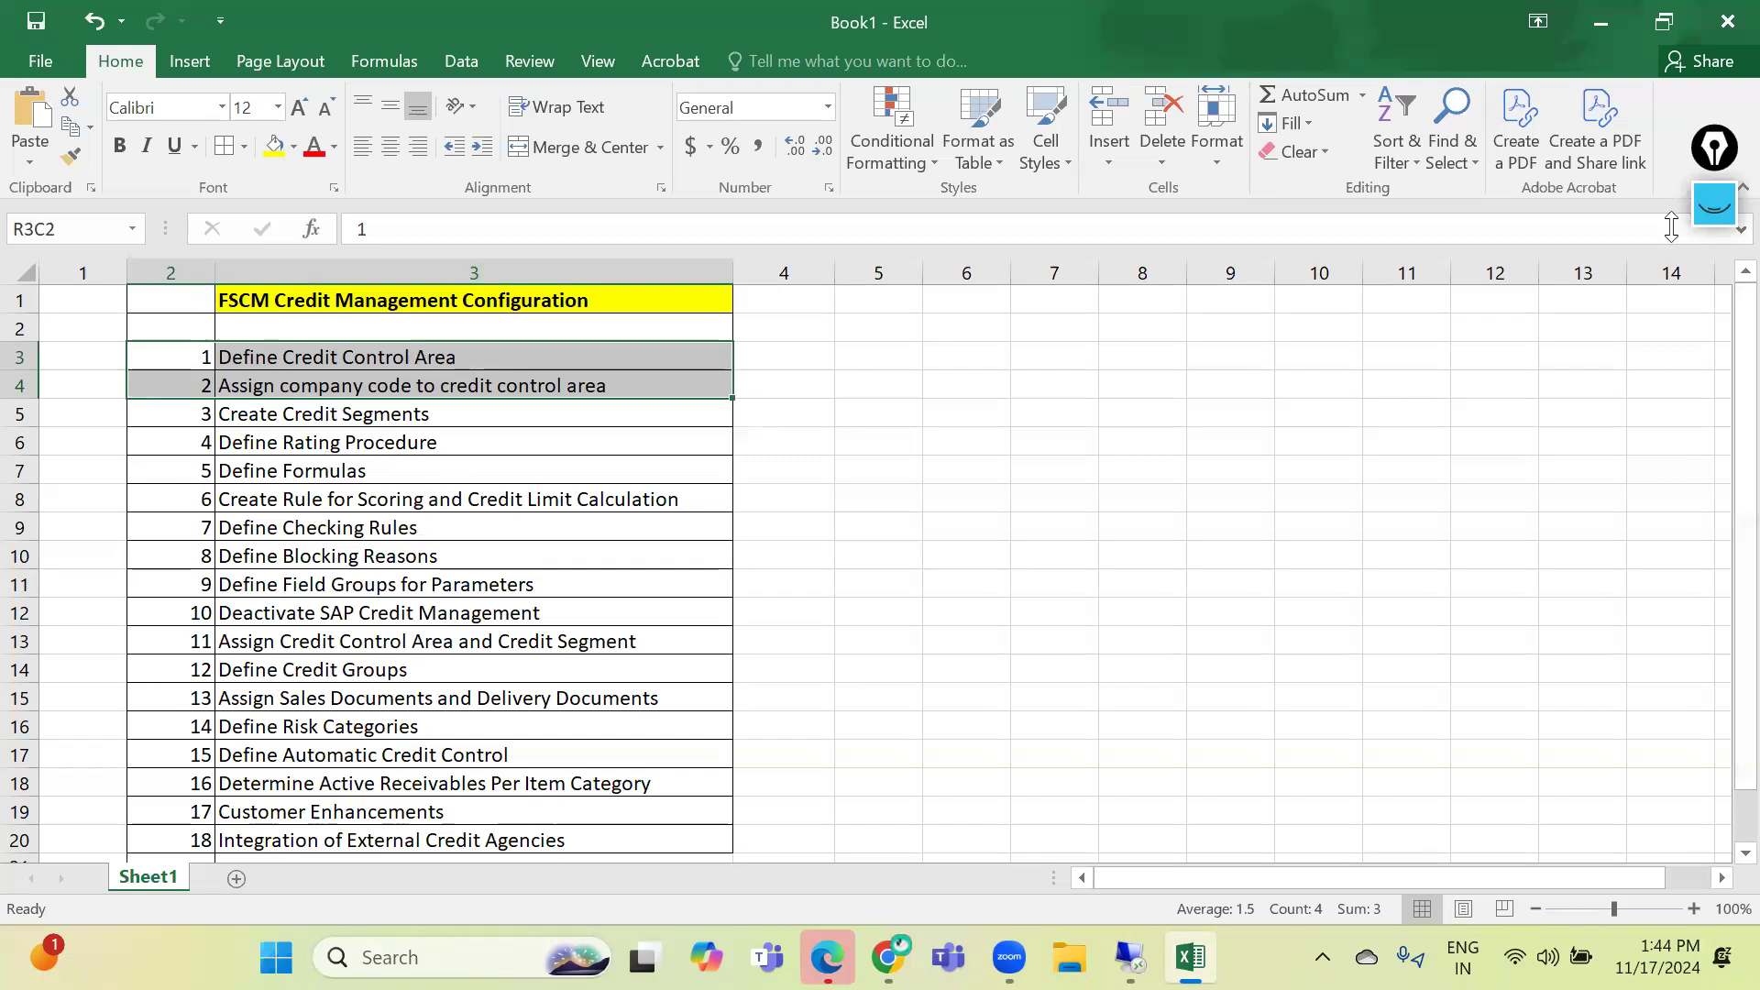
Mark the numbered configuration list with a pink freehand bracket, and draw lines beside items 13 and 15
left_click(1702, 321)
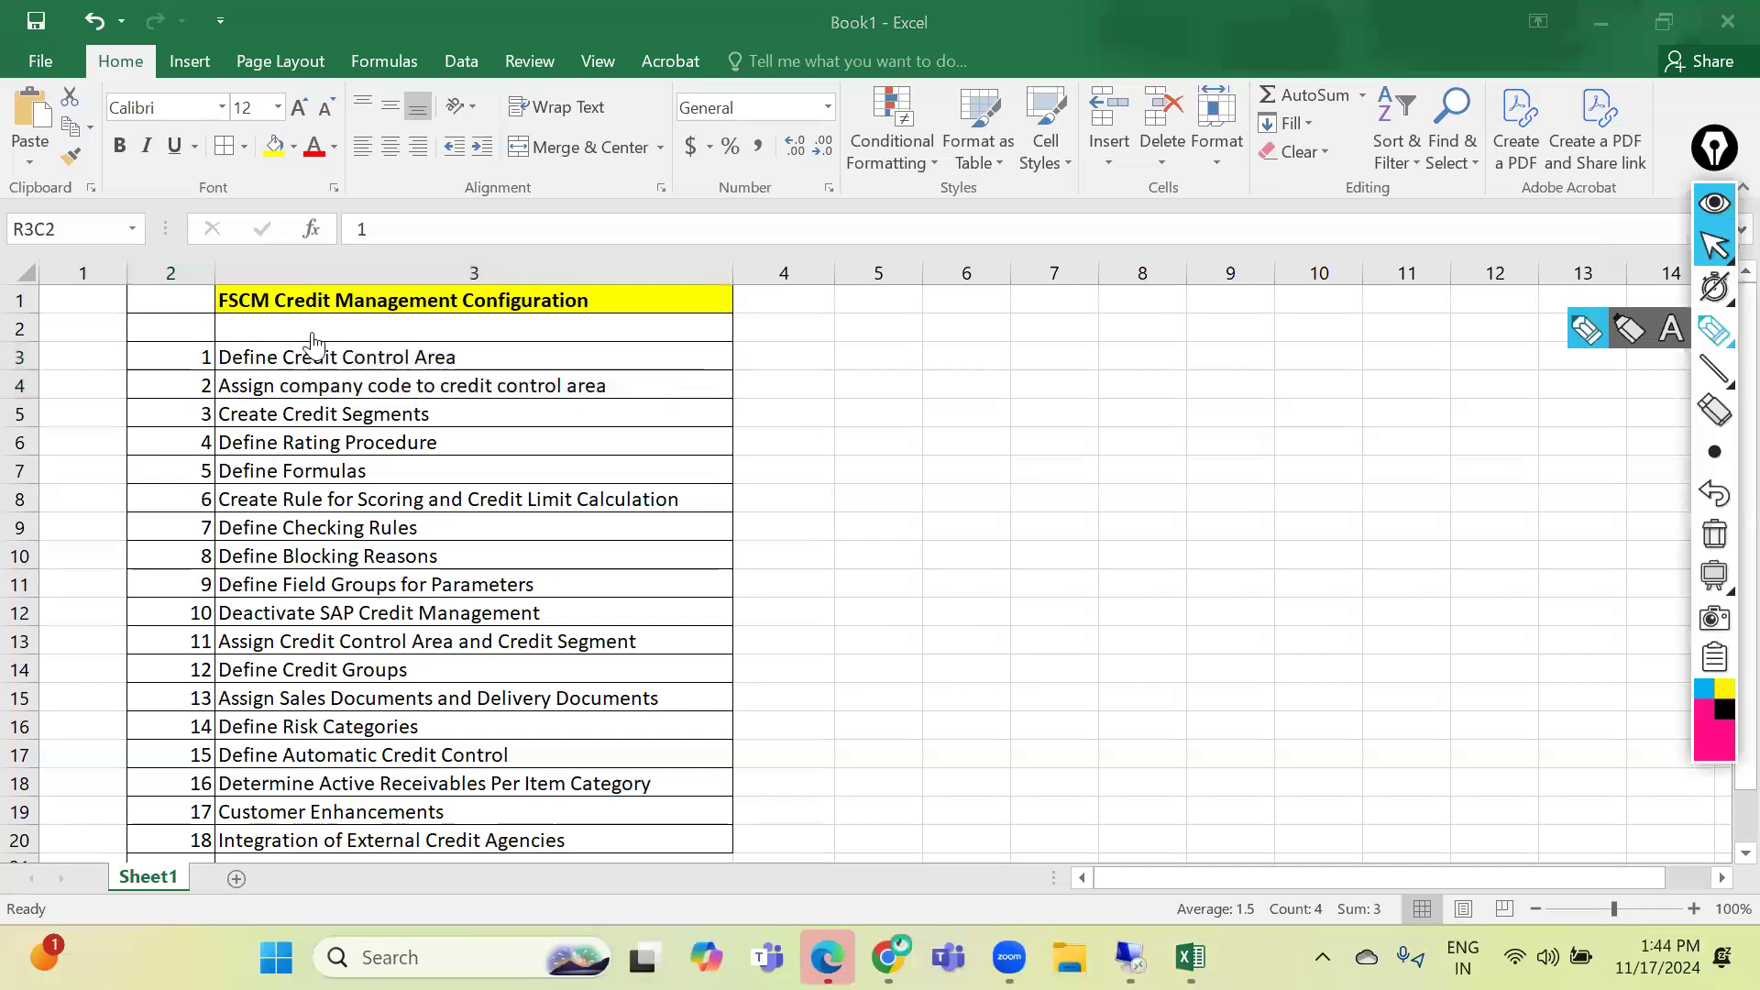
left_click_drag(165, 341, 172, 835)
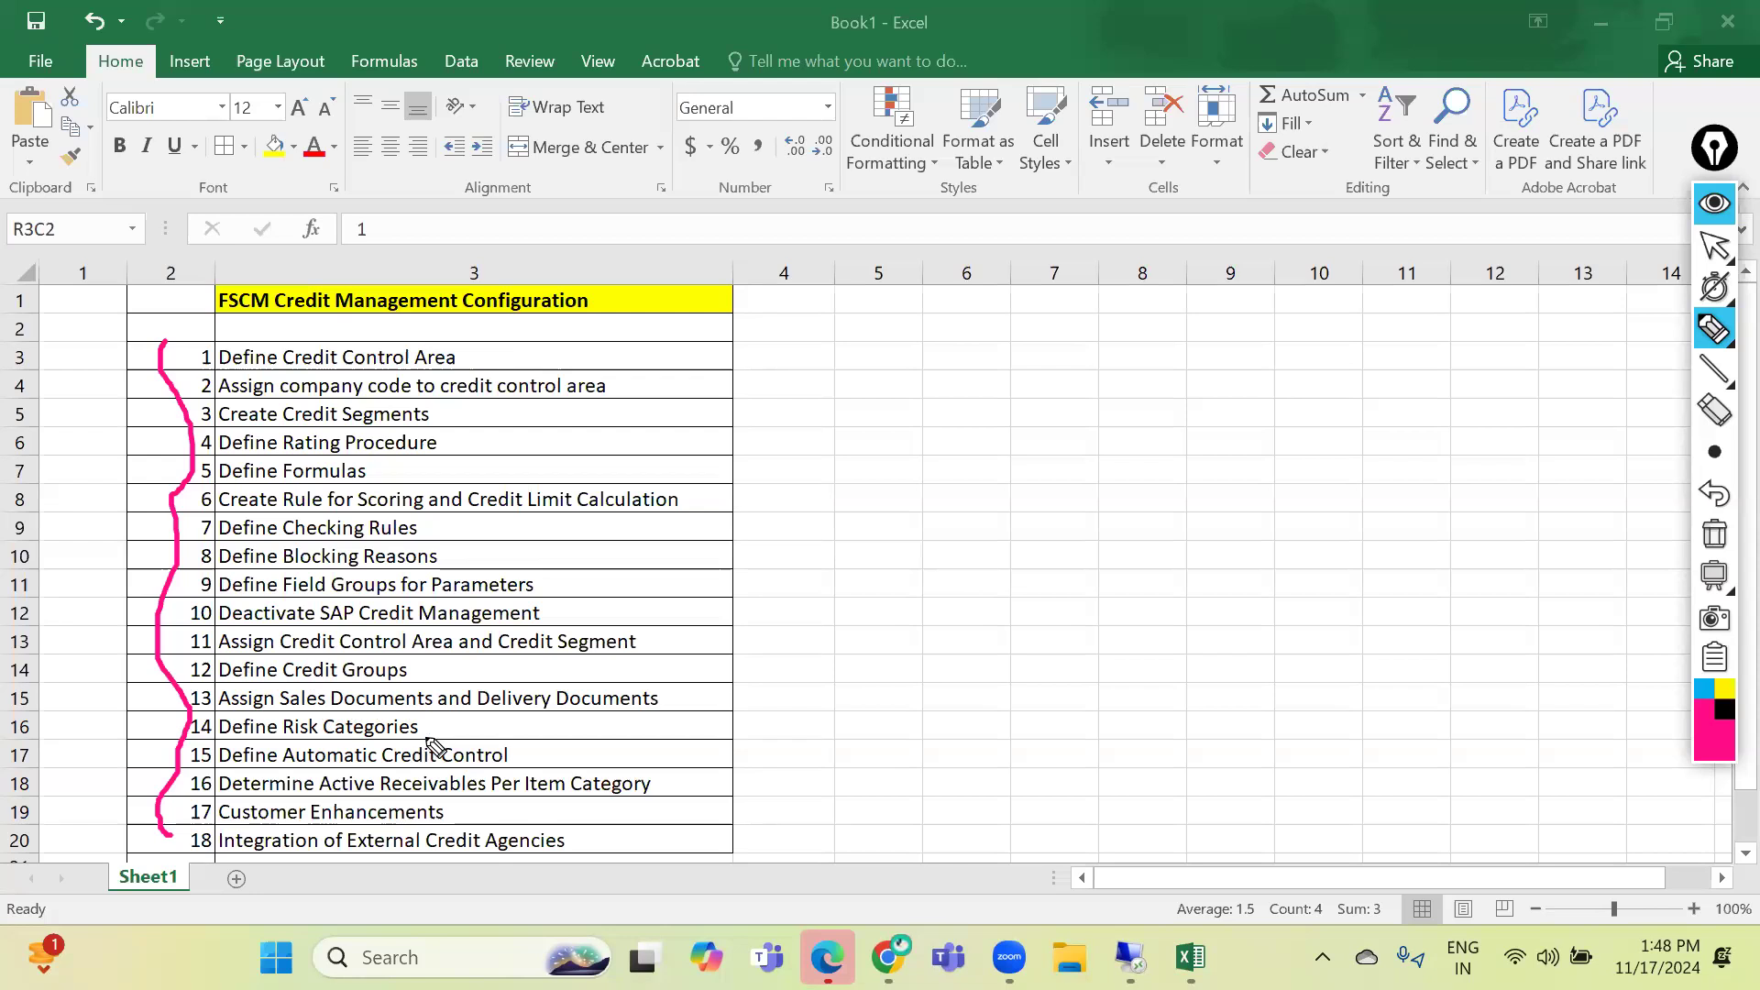
left_click(694, 705)
left_click_drag(694, 705, 750, 708)
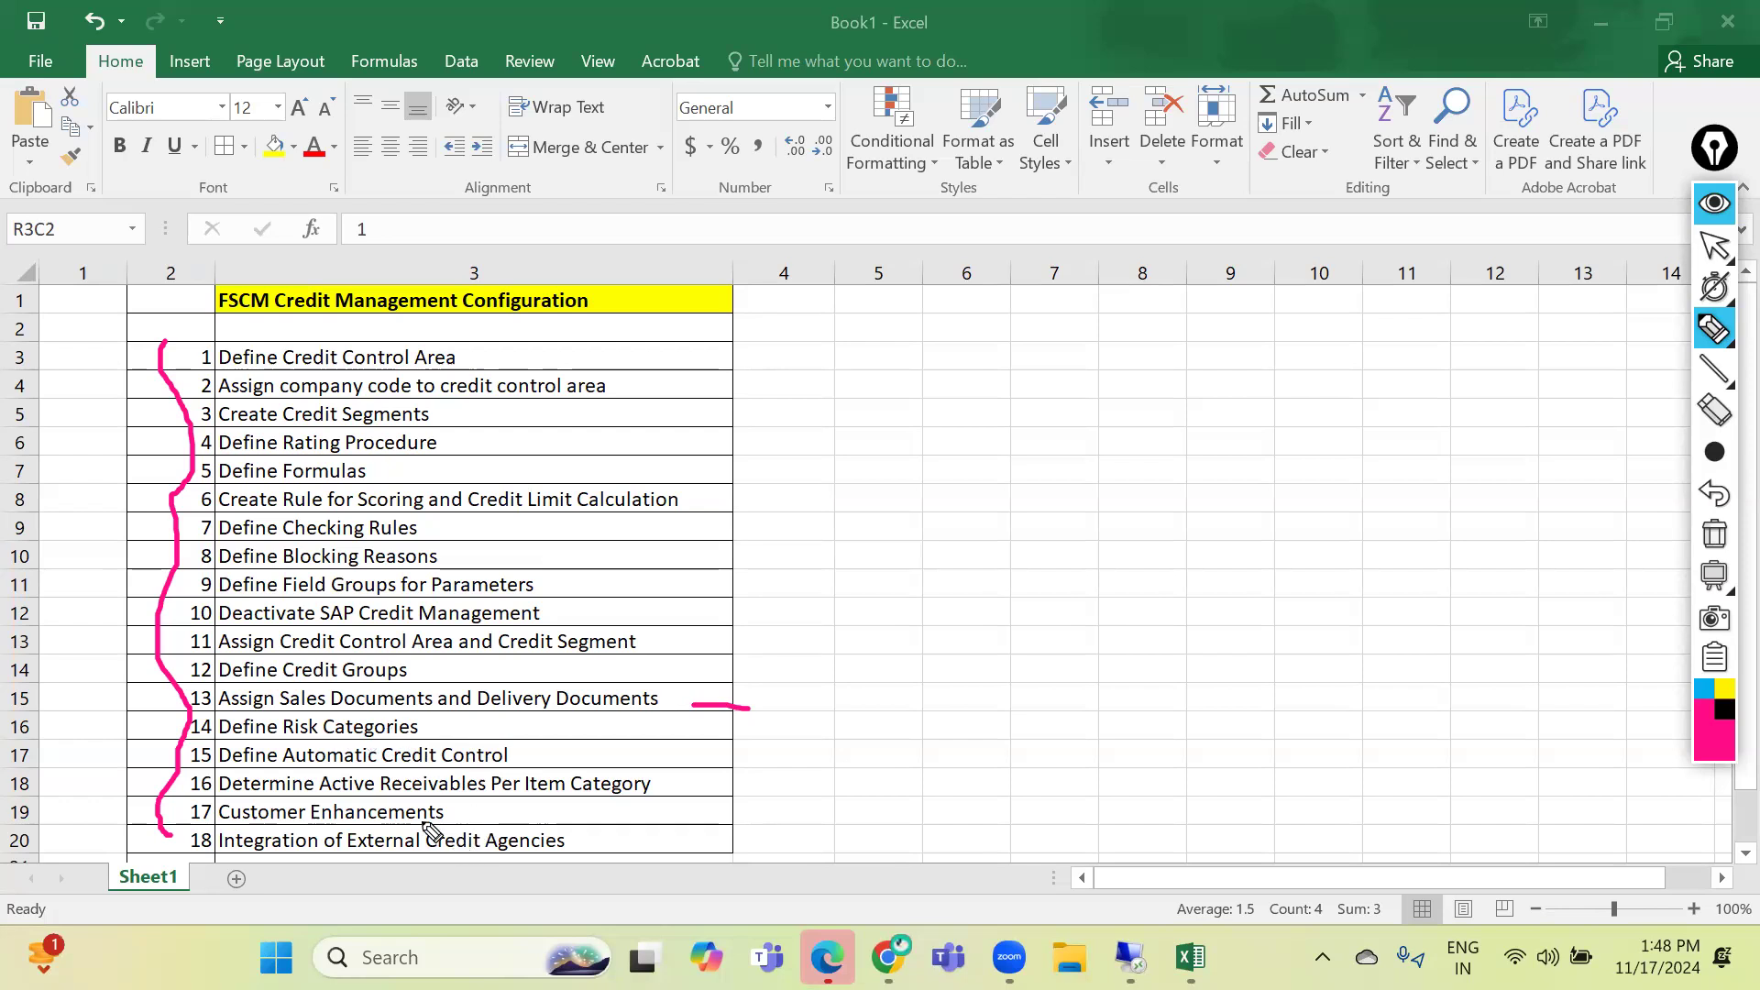
left_click_drag(558, 757, 747, 757)
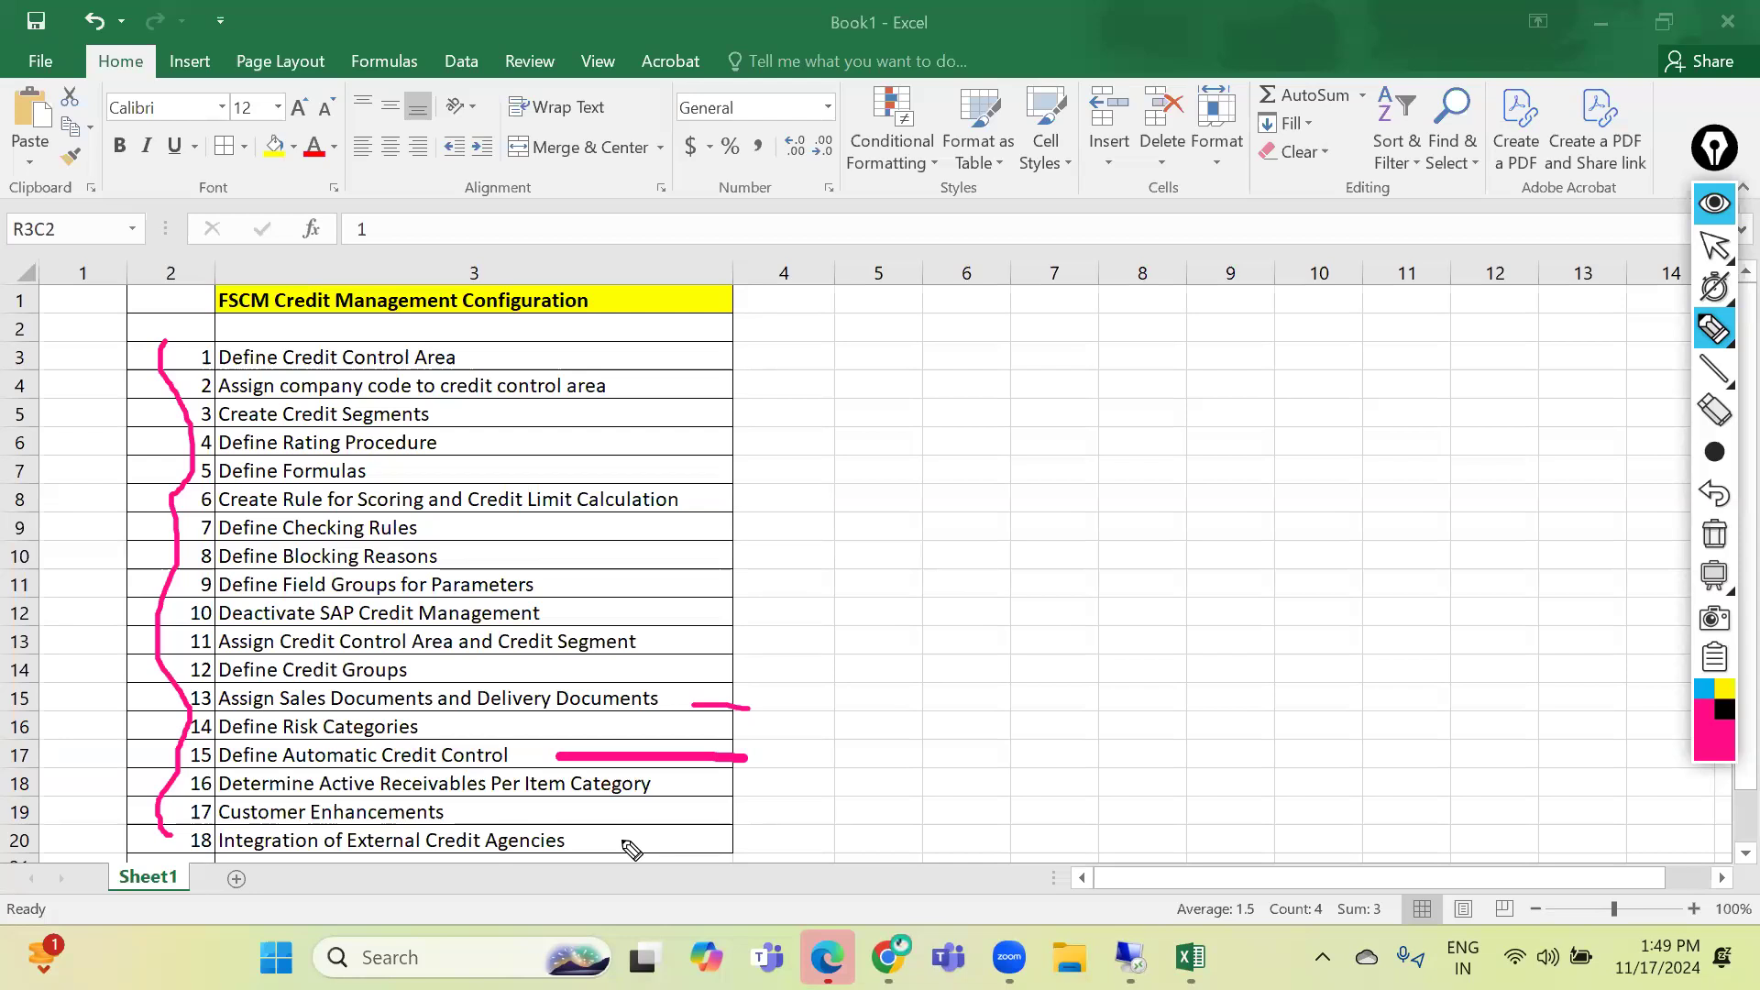
Hide the pen annotations, switch to the SAP Display IMG window and collapse the Credit Management node
left_click(1714, 211)
left_click(1135, 957)
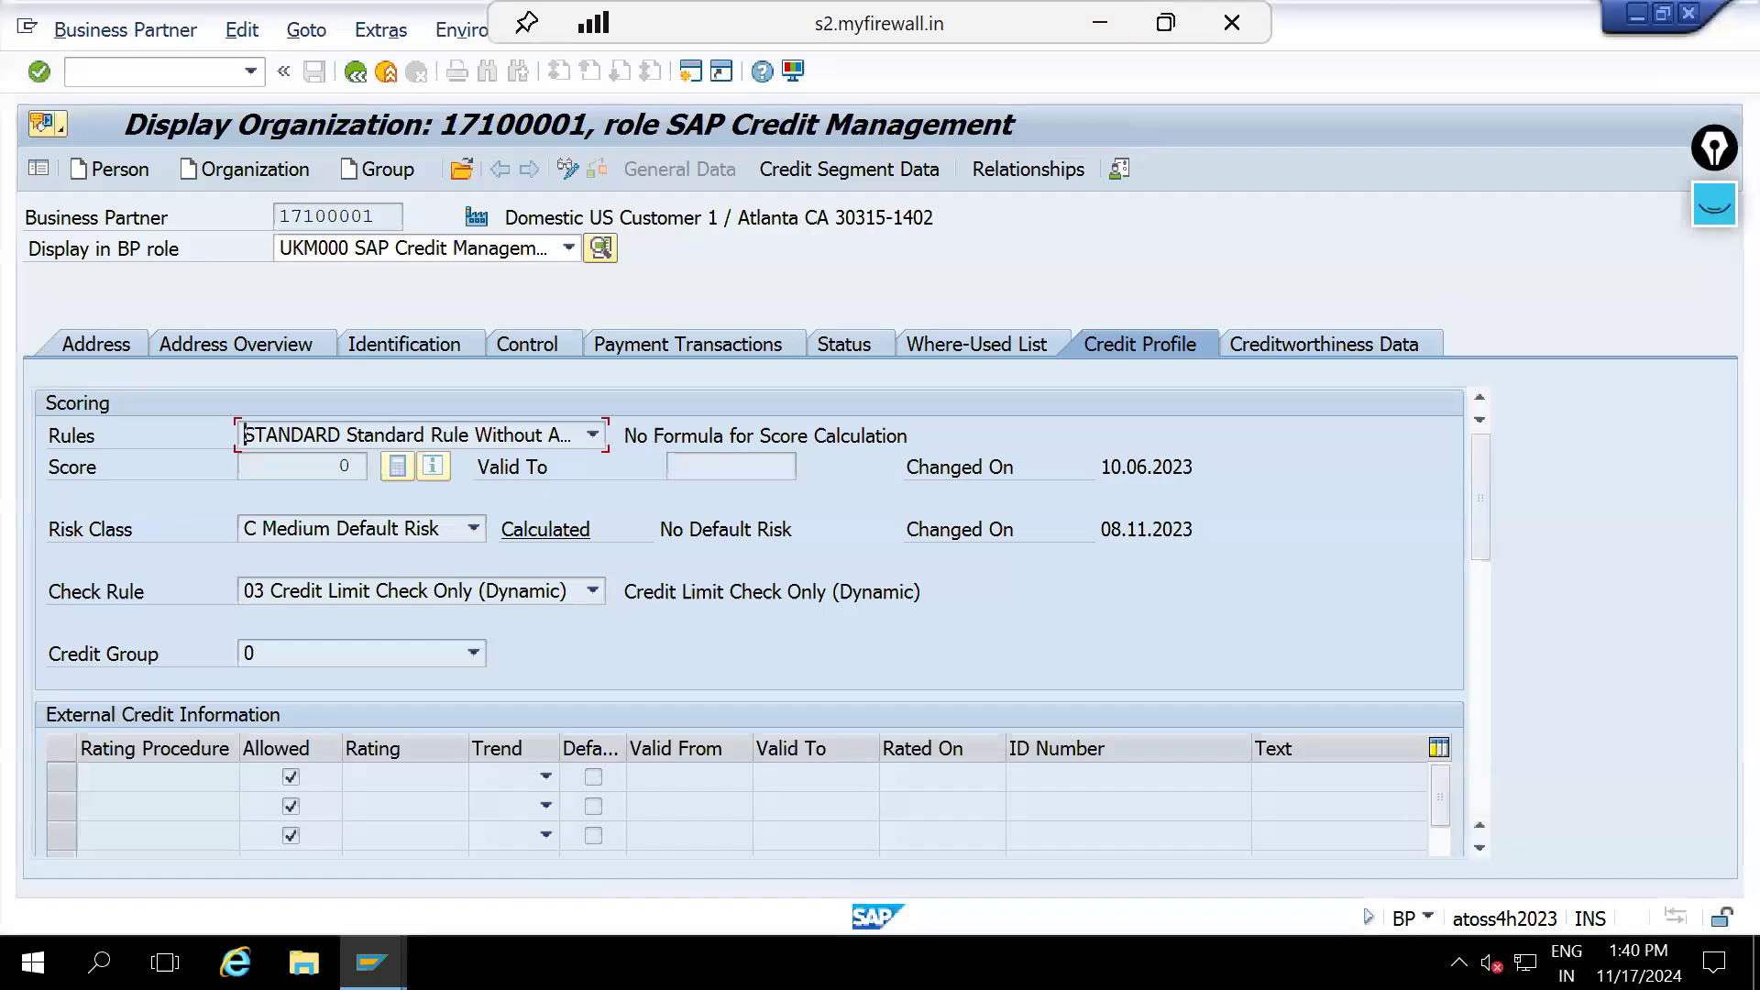
mouse_move(369, 962)
left_click(341, 836)
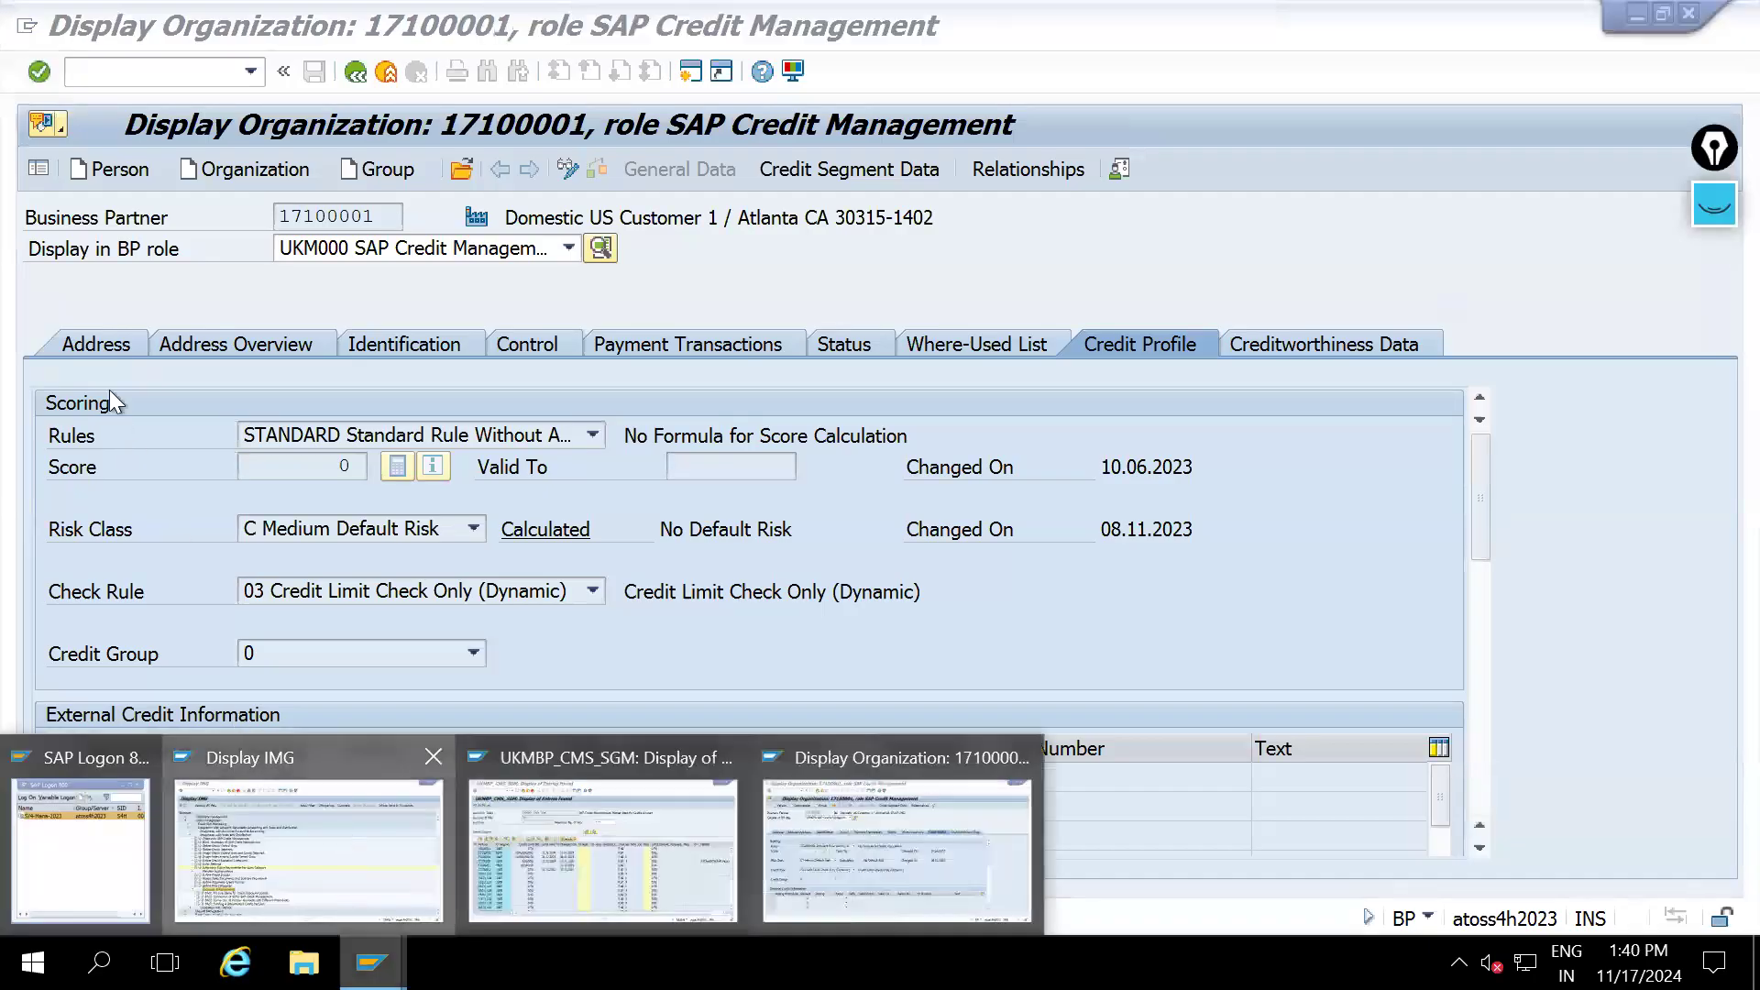
left_click(69, 266)
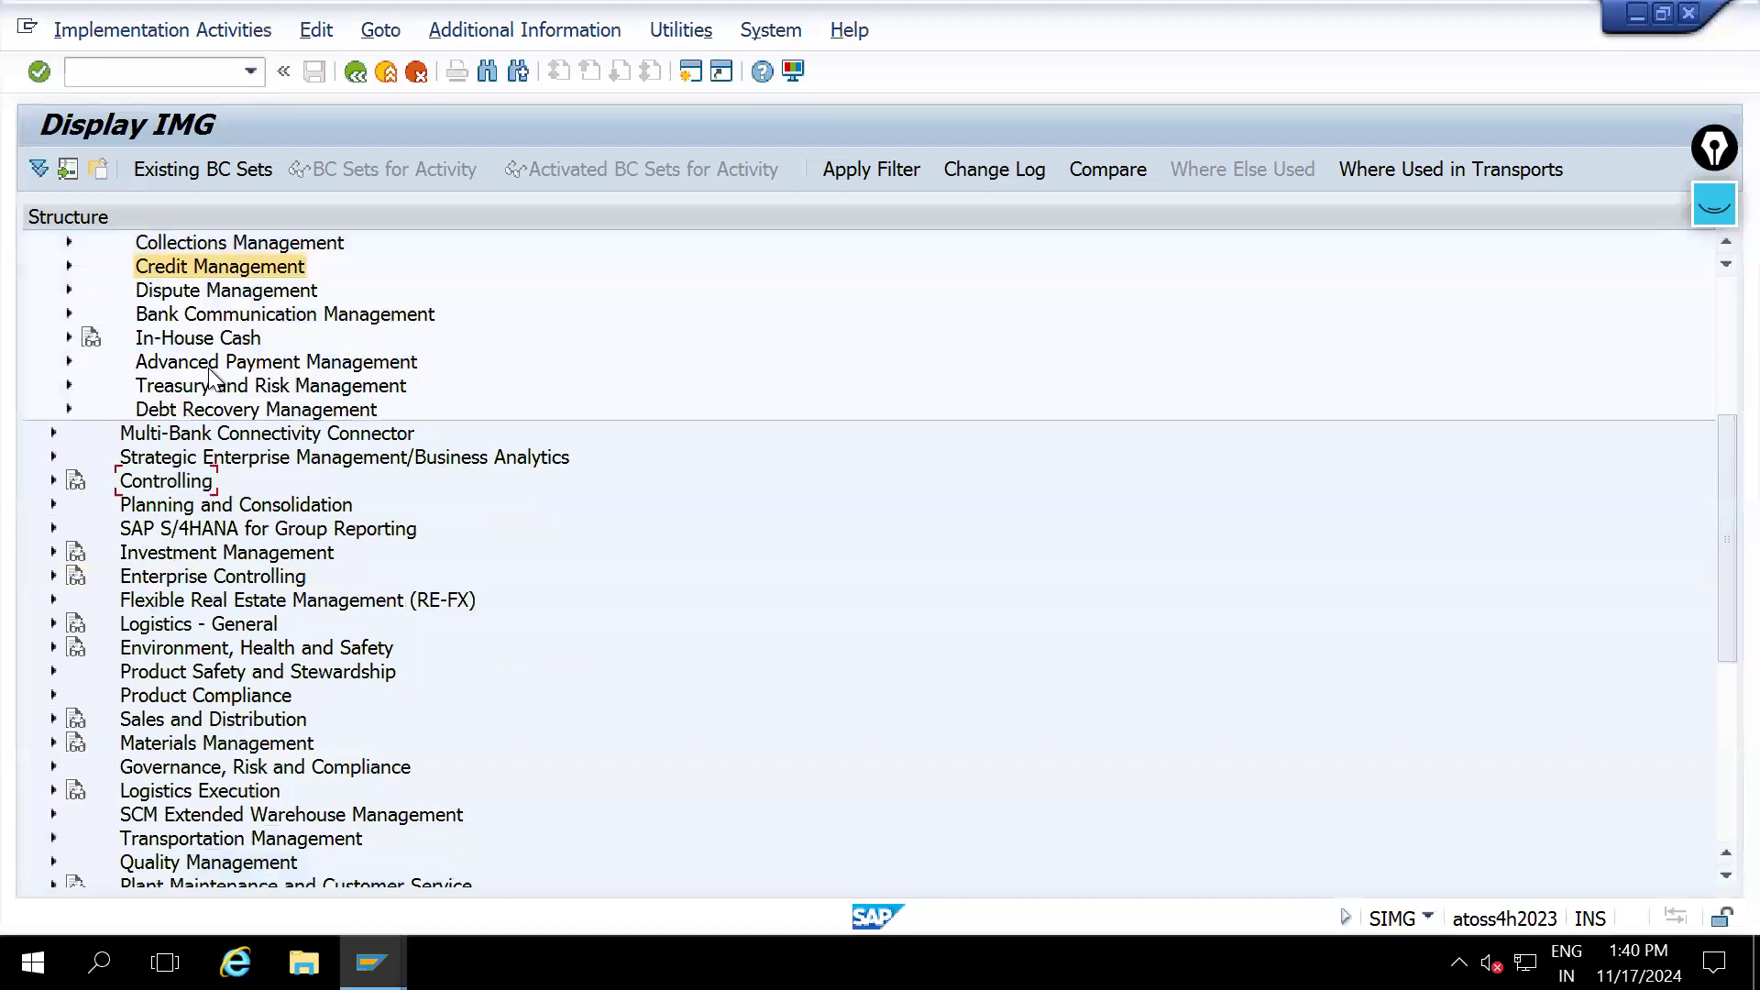
scroll(207, 367, "up", 5)
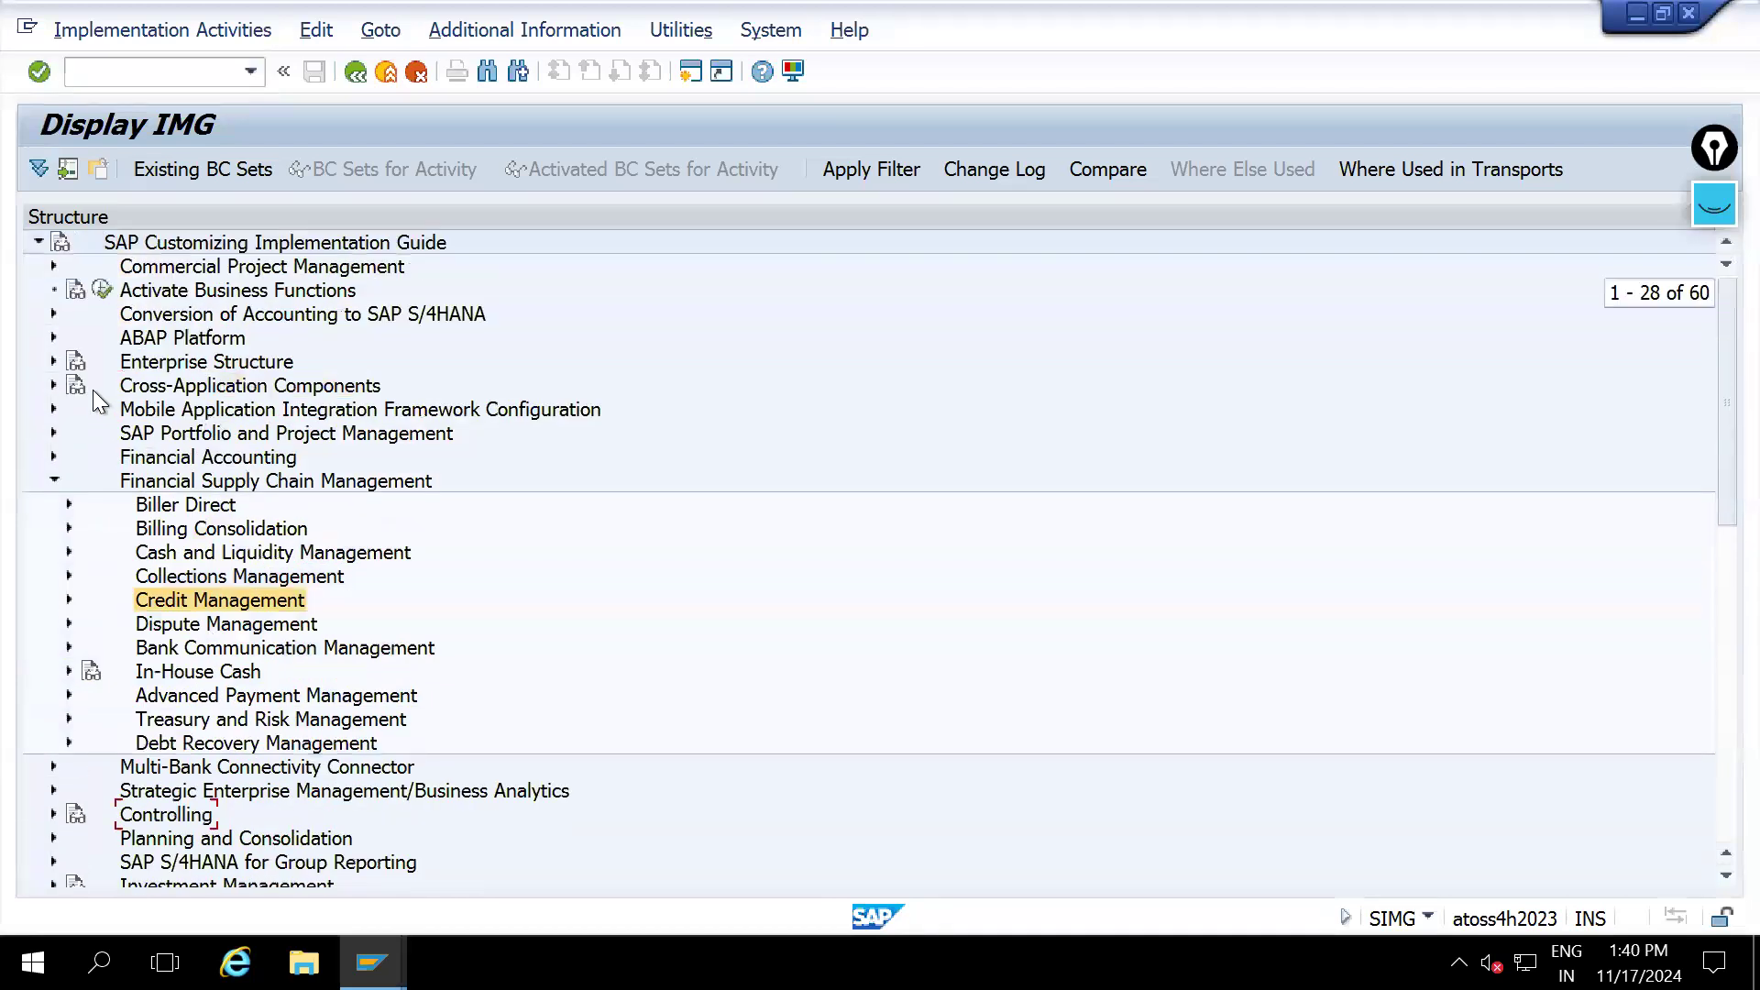
Review credit control area 1000 in Define Credit Control Area under Enterprise Structure, Definition, Financial Accounting, and return to the IMG
left_click(53, 362)
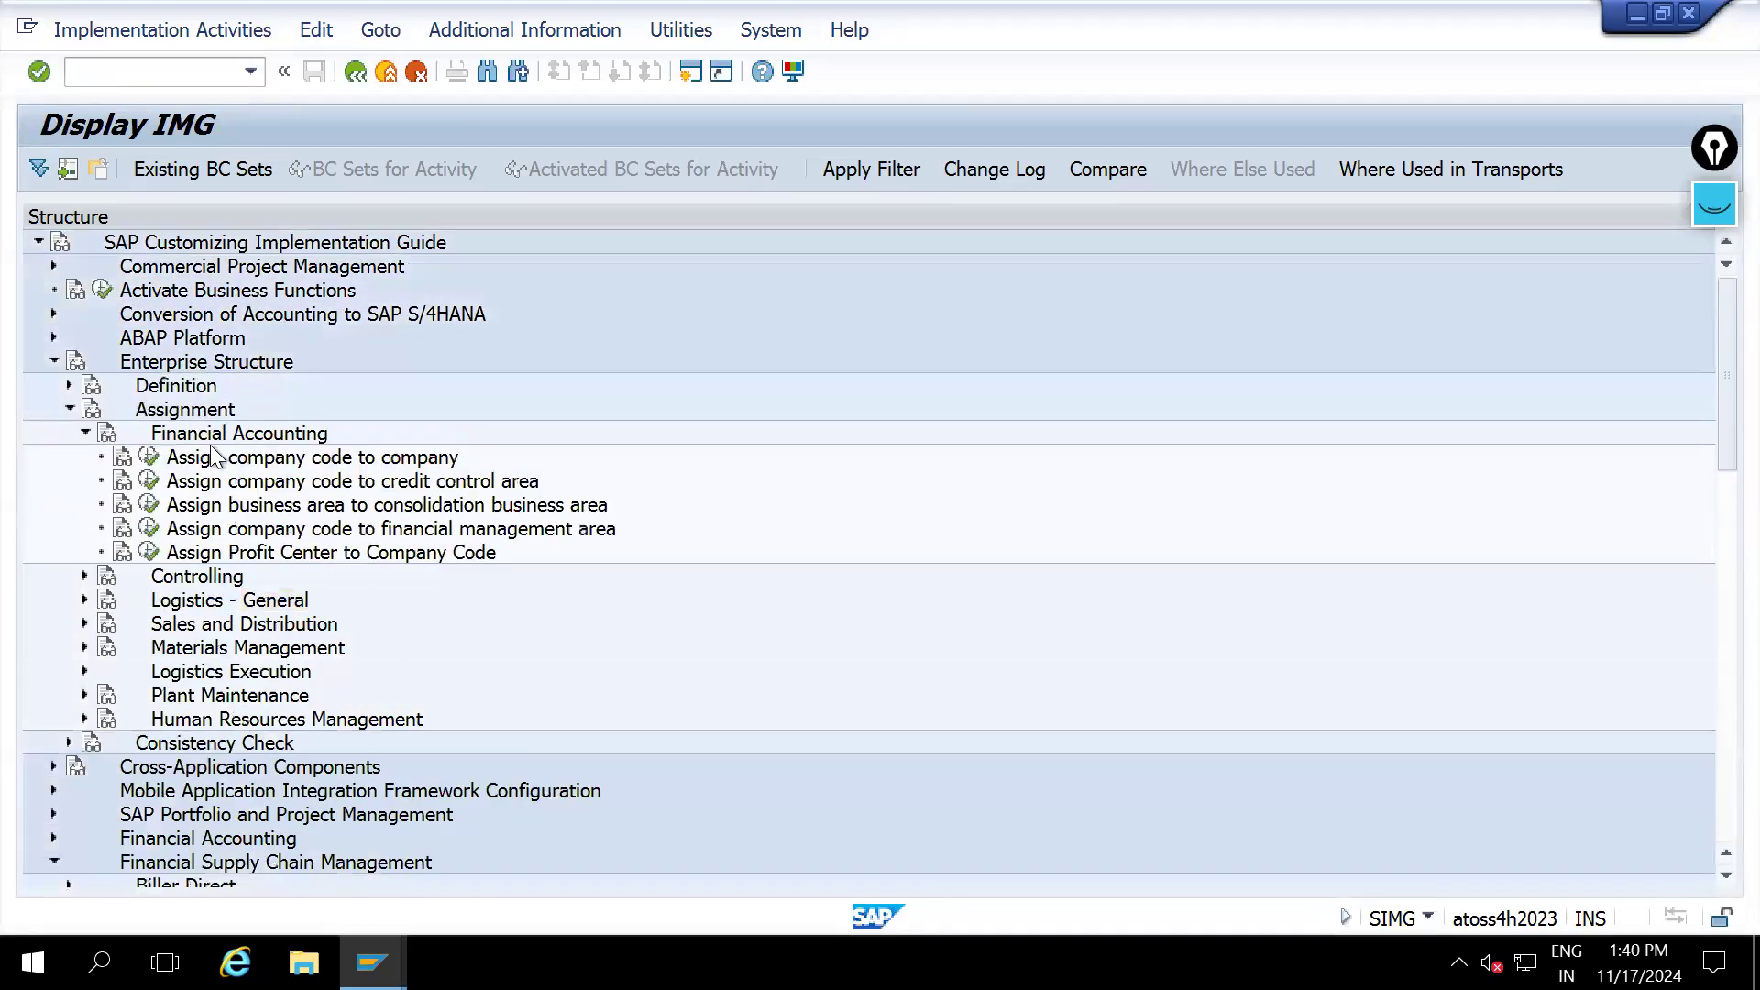
left_click(68, 386)
left_click(83, 410)
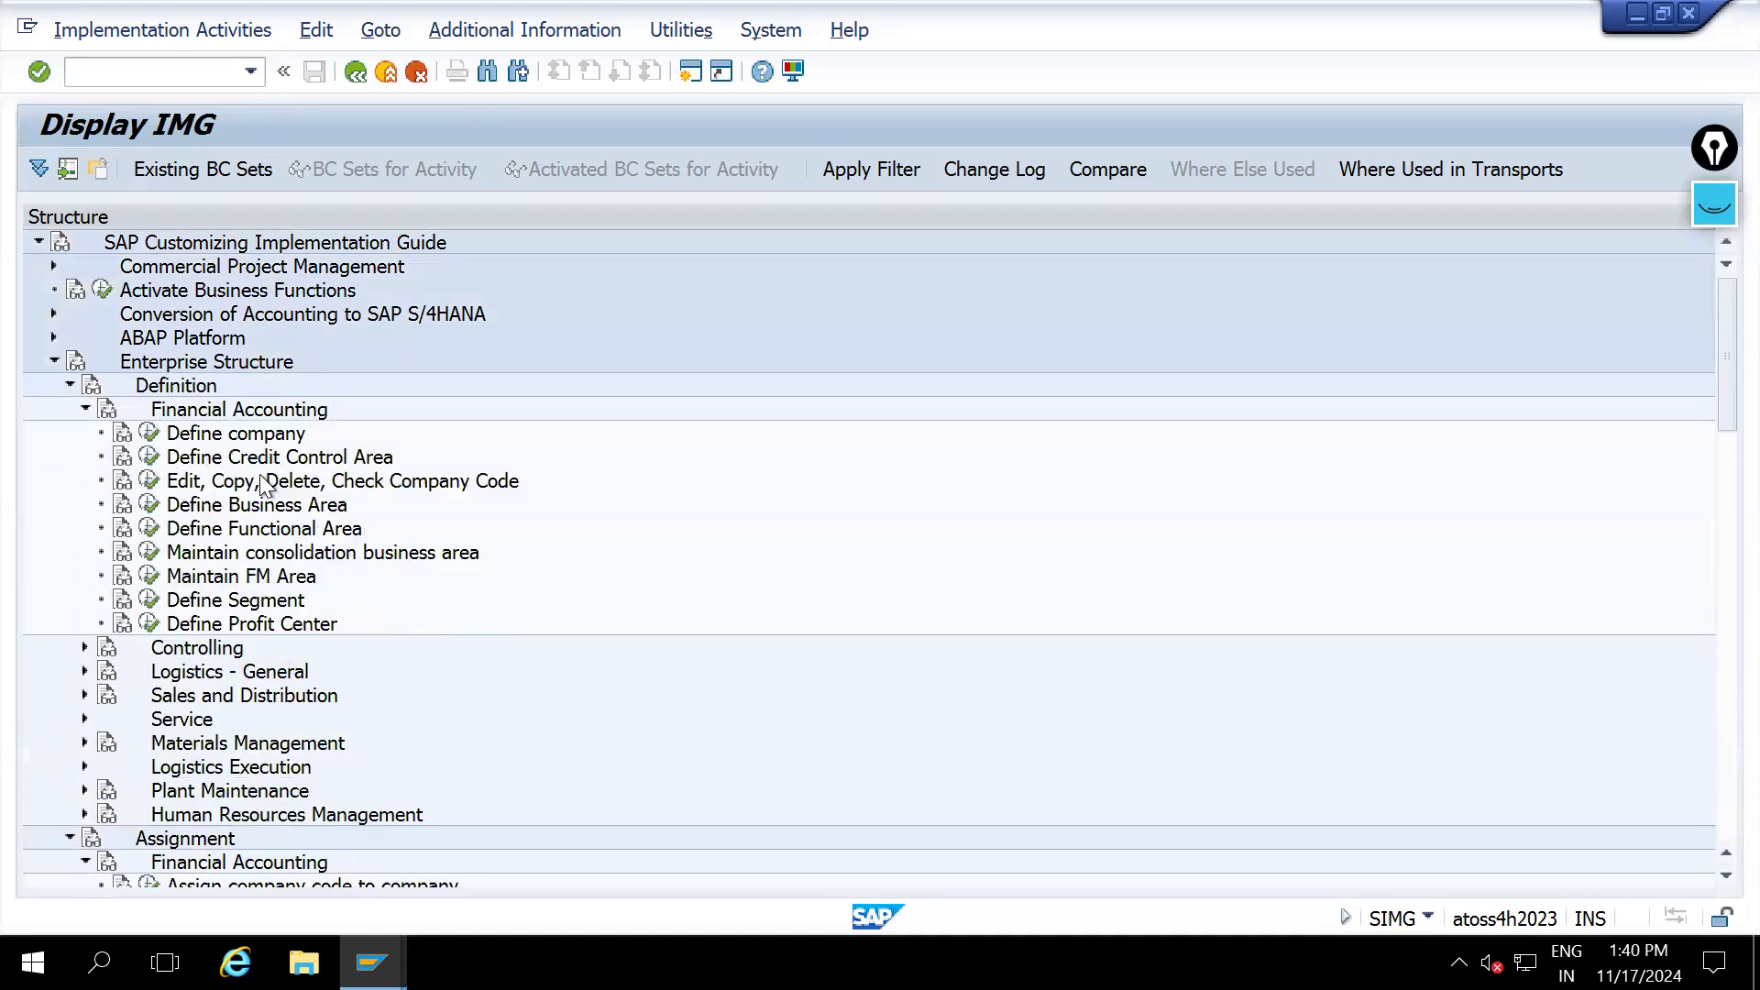
left_click(148, 457)
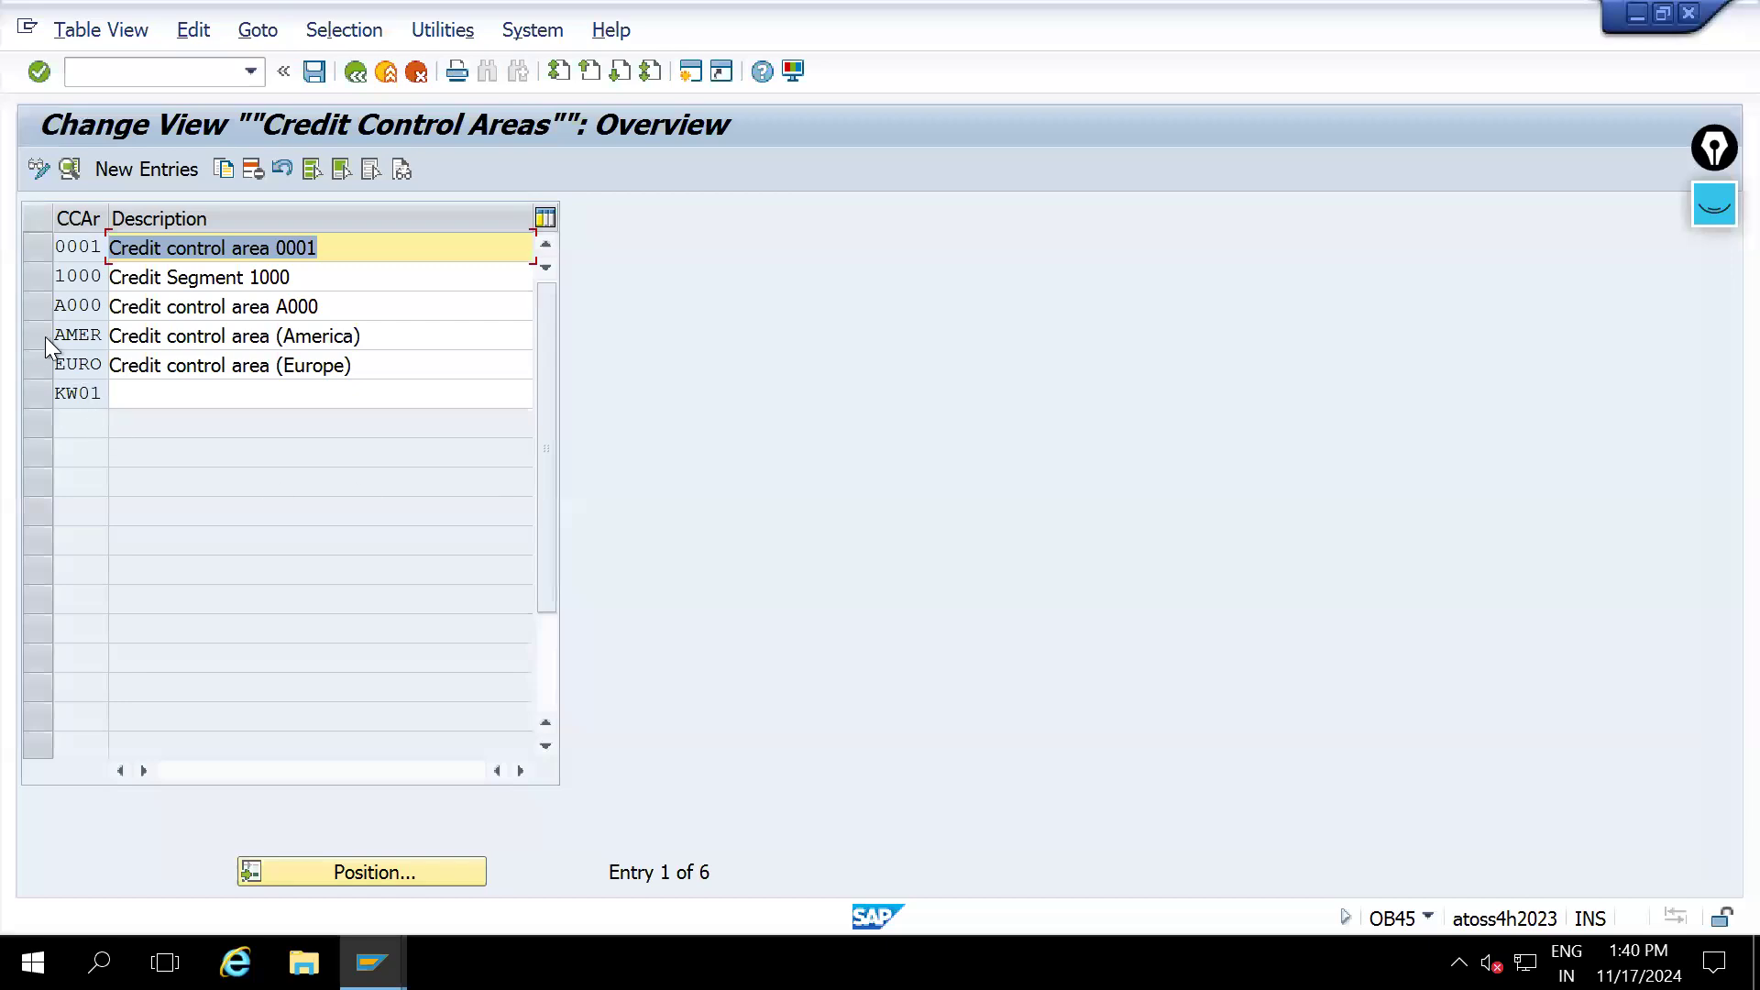
left_click(167, 280)
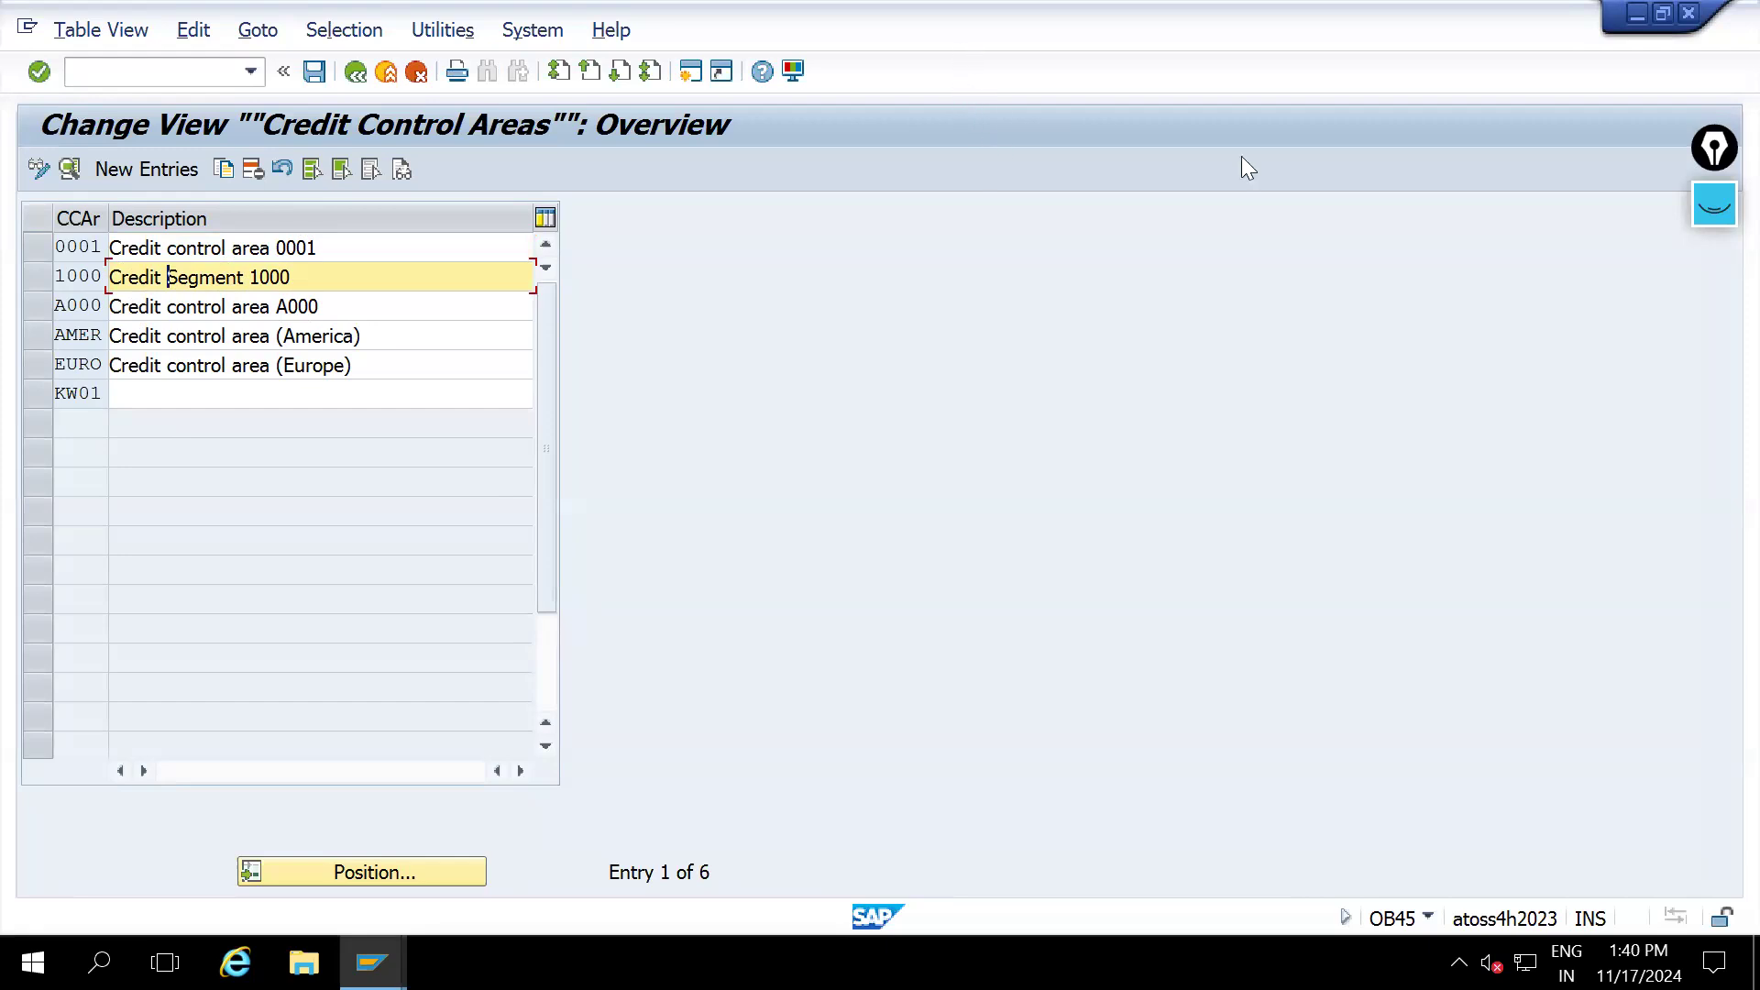
left_click(346, 78)
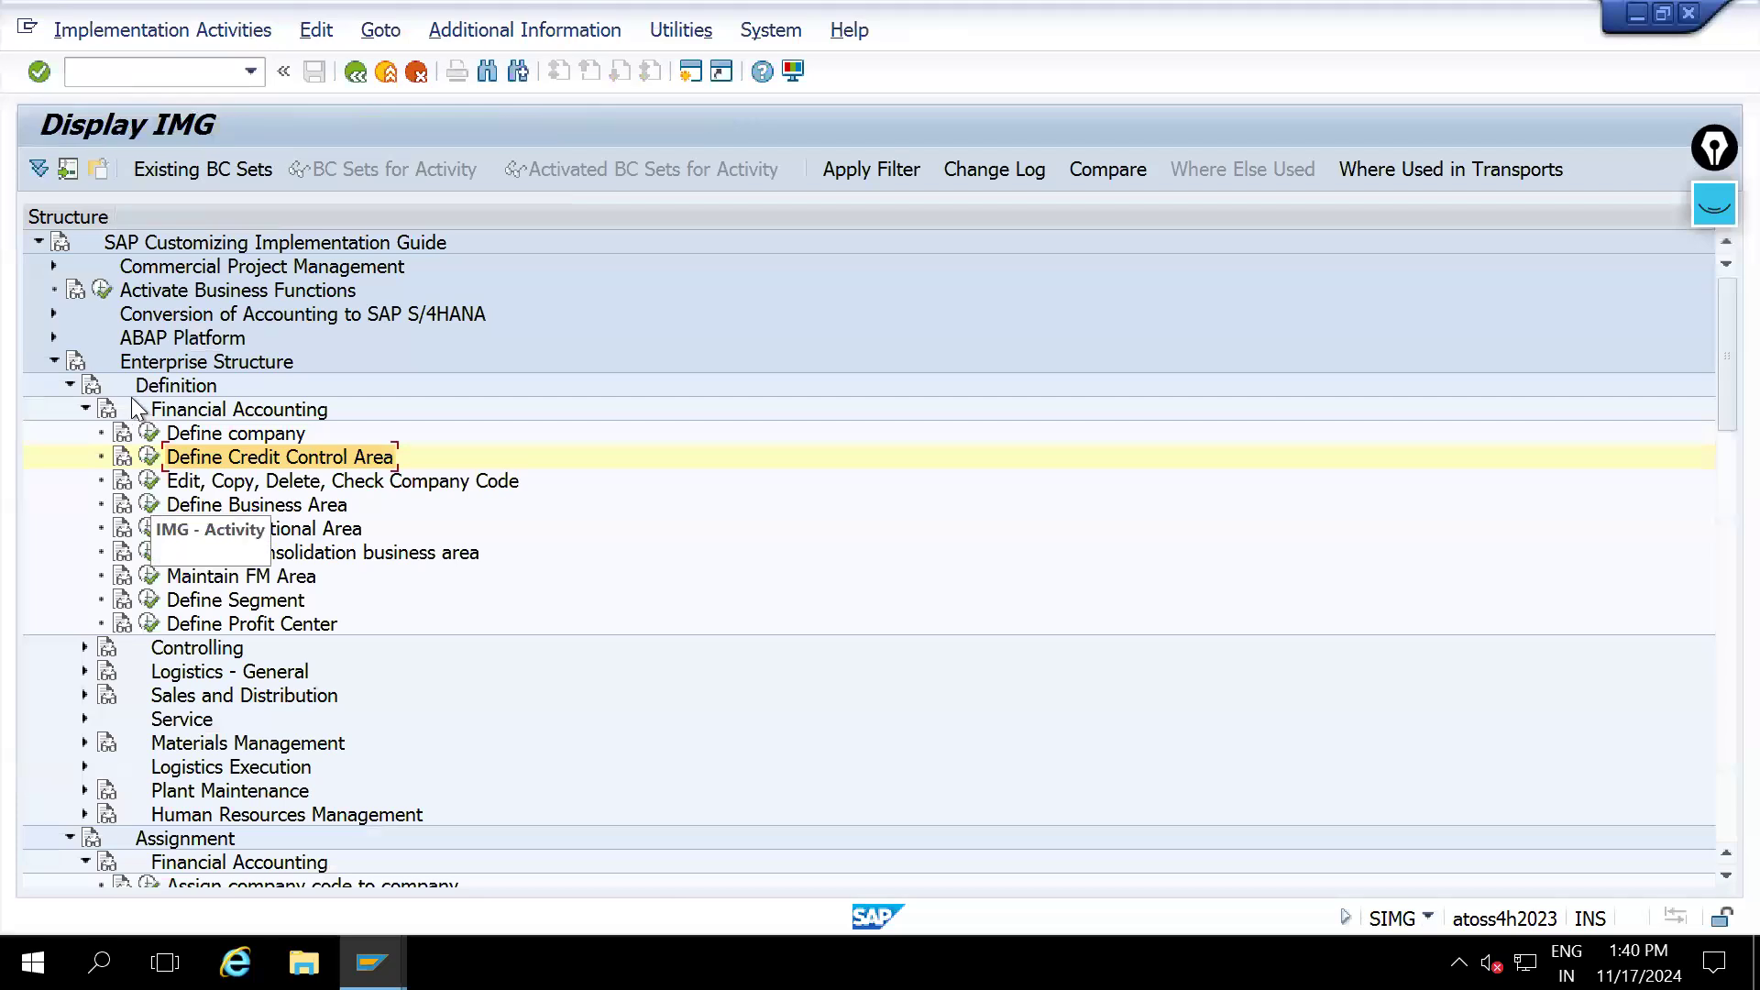
Check the credit control areas assigned to company codes 1010 and 1710 in Assign company code to credit control area, and return to the IMG
left_click(68, 386)
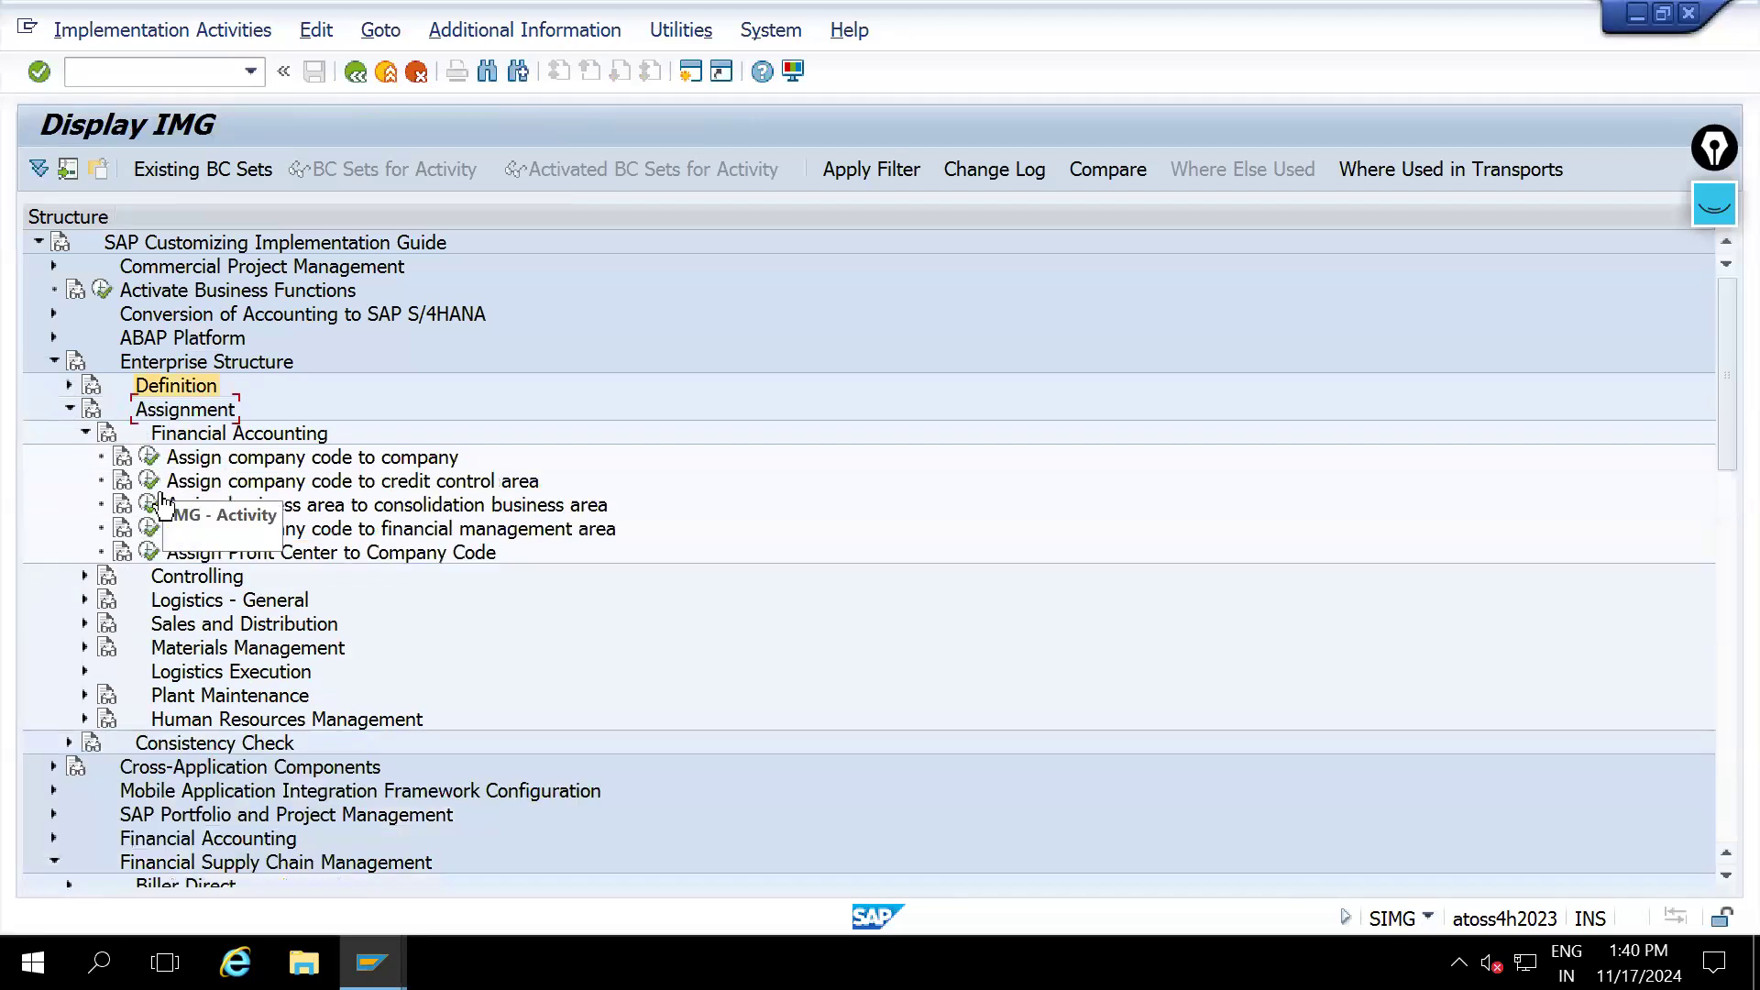
left_click(150, 480)
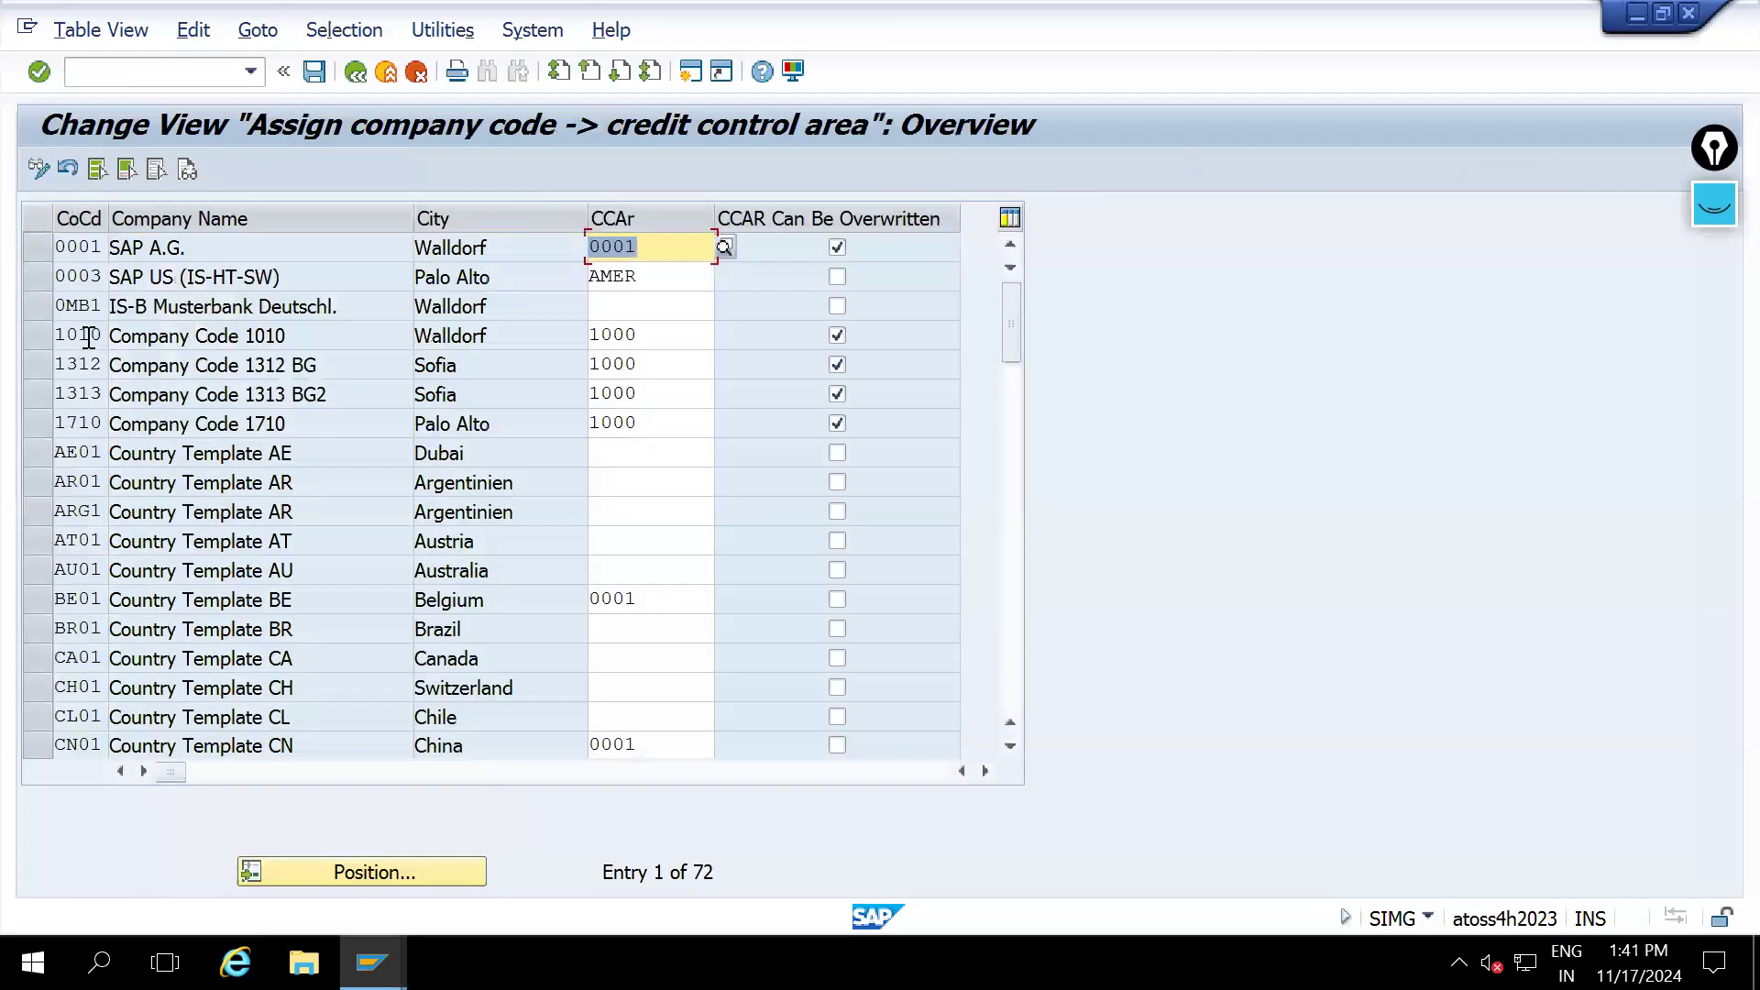
left_click(88, 337)
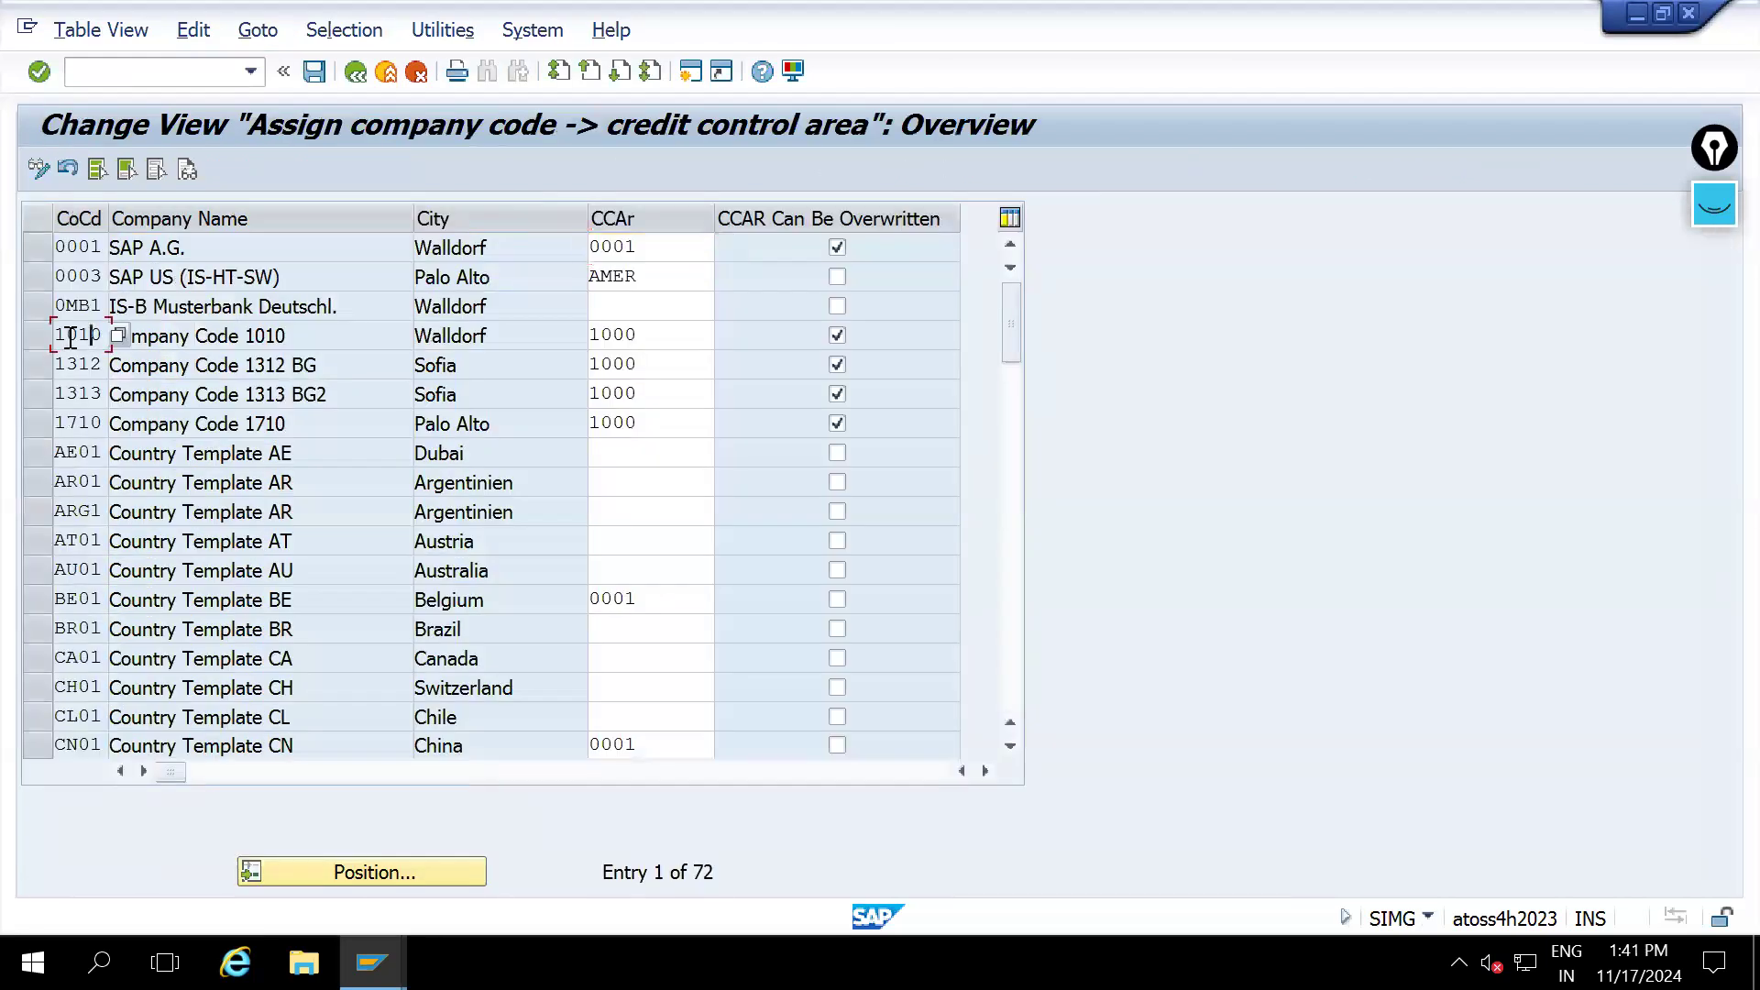
left_click(79, 415)
left_click(664, 421)
left_click(663, 333)
left_click(662, 421)
left_click(668, 339)
left_click(669, 427)
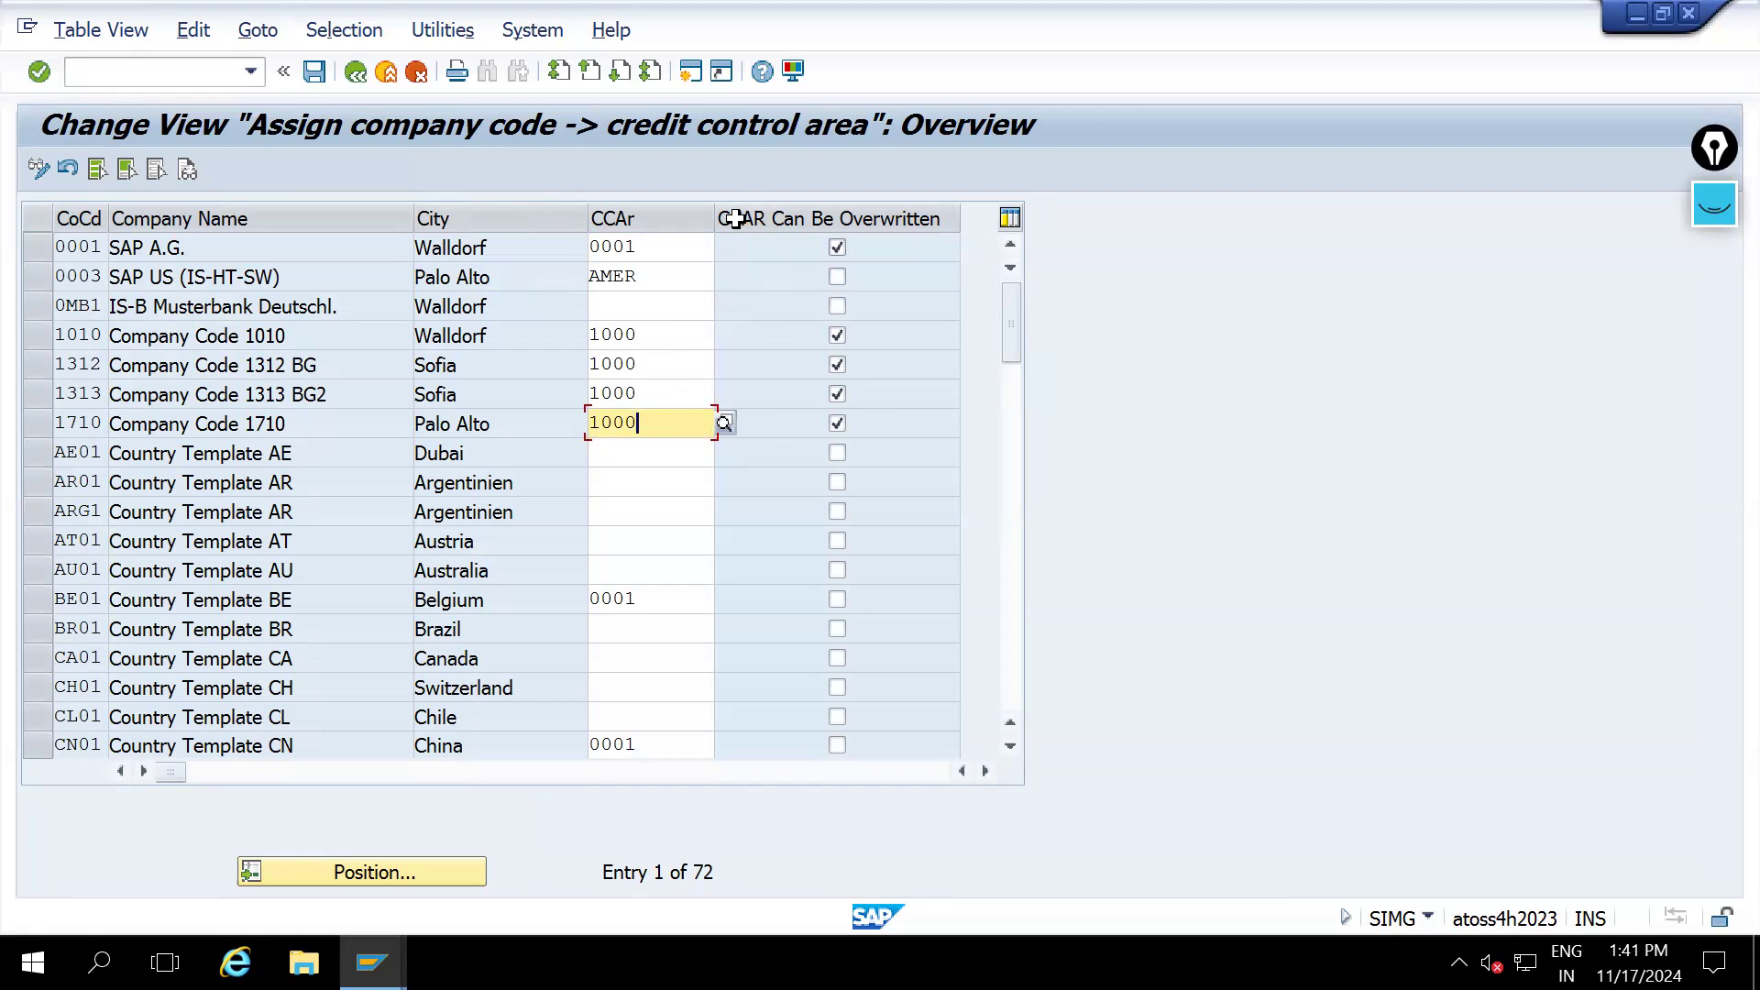
left_click(355, 72)
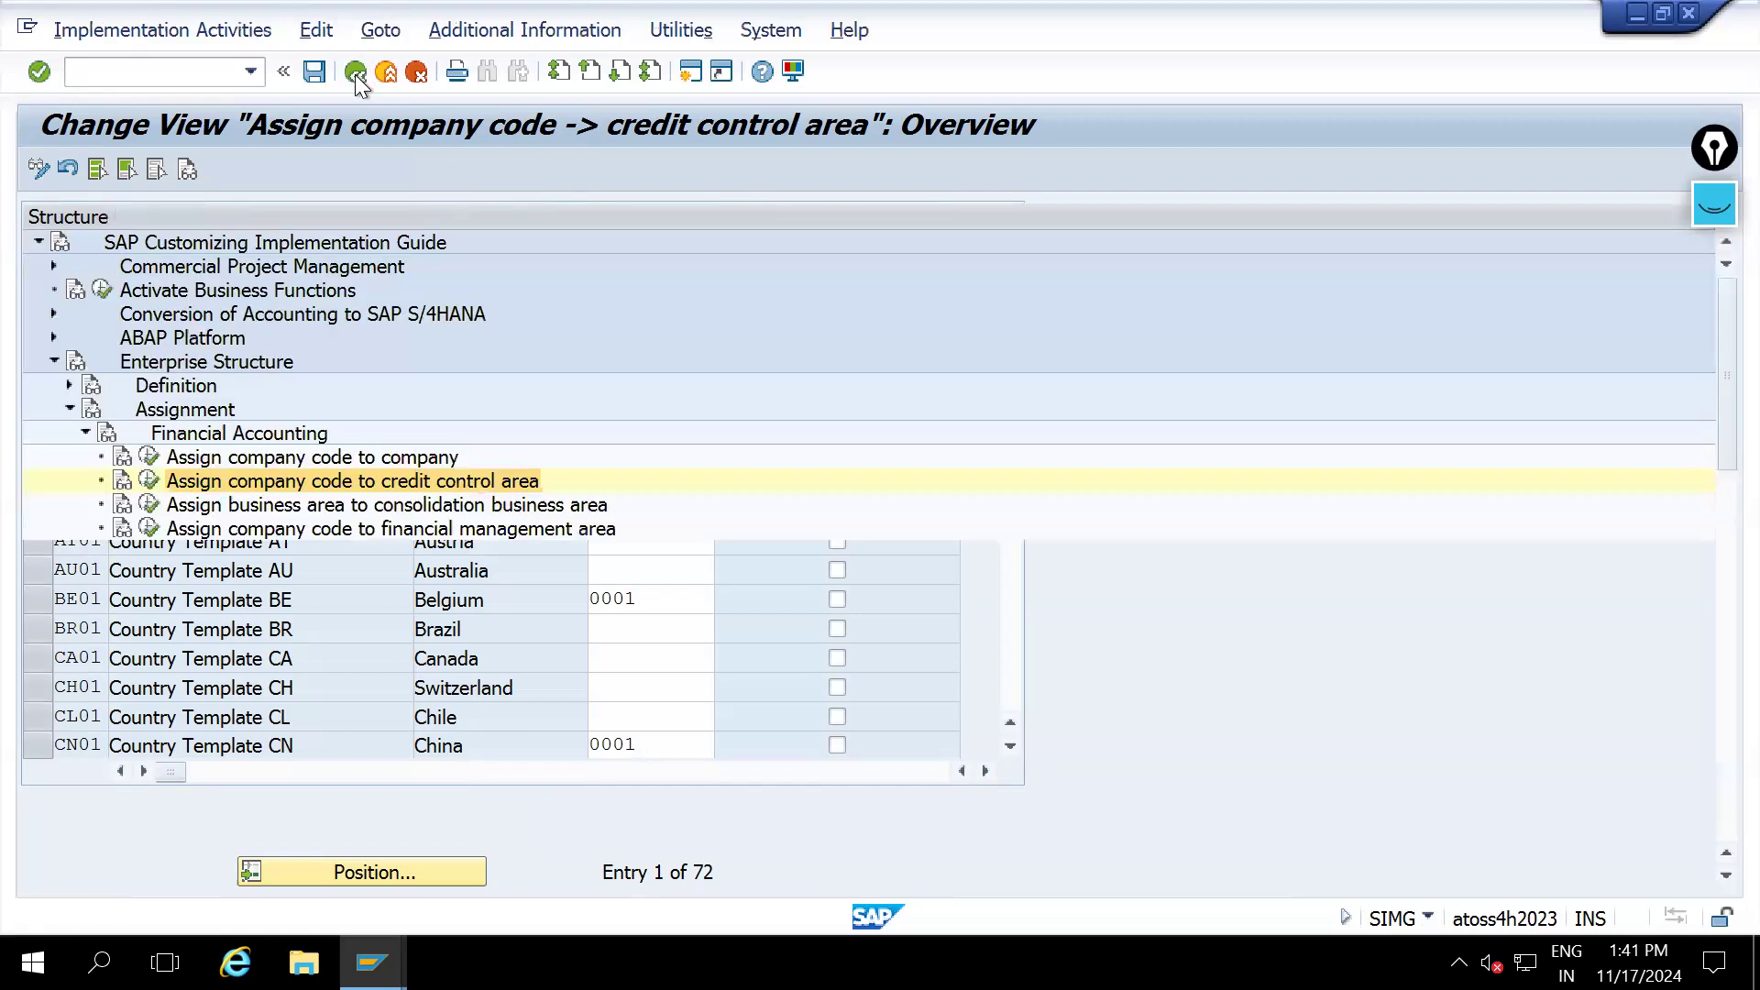
Collapse Enterprise Structure and expand Credit Management under Financial Supply Chain Management
left_click(52, 364)
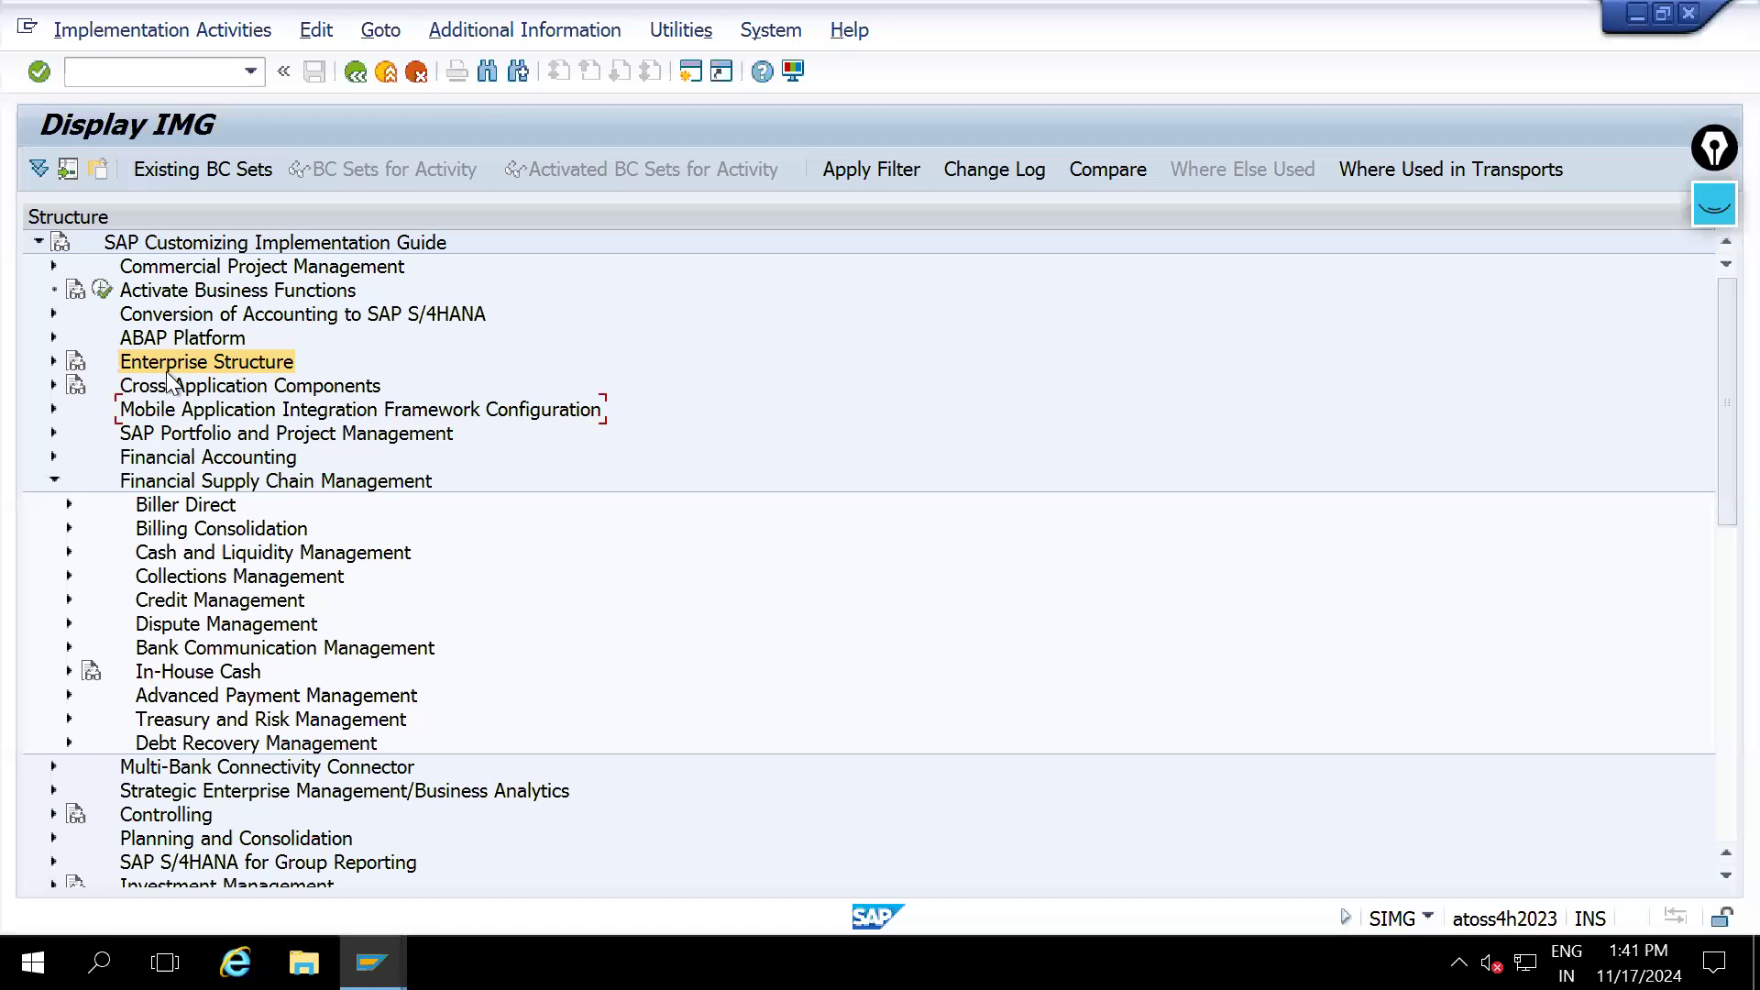
left_click(290, 486)
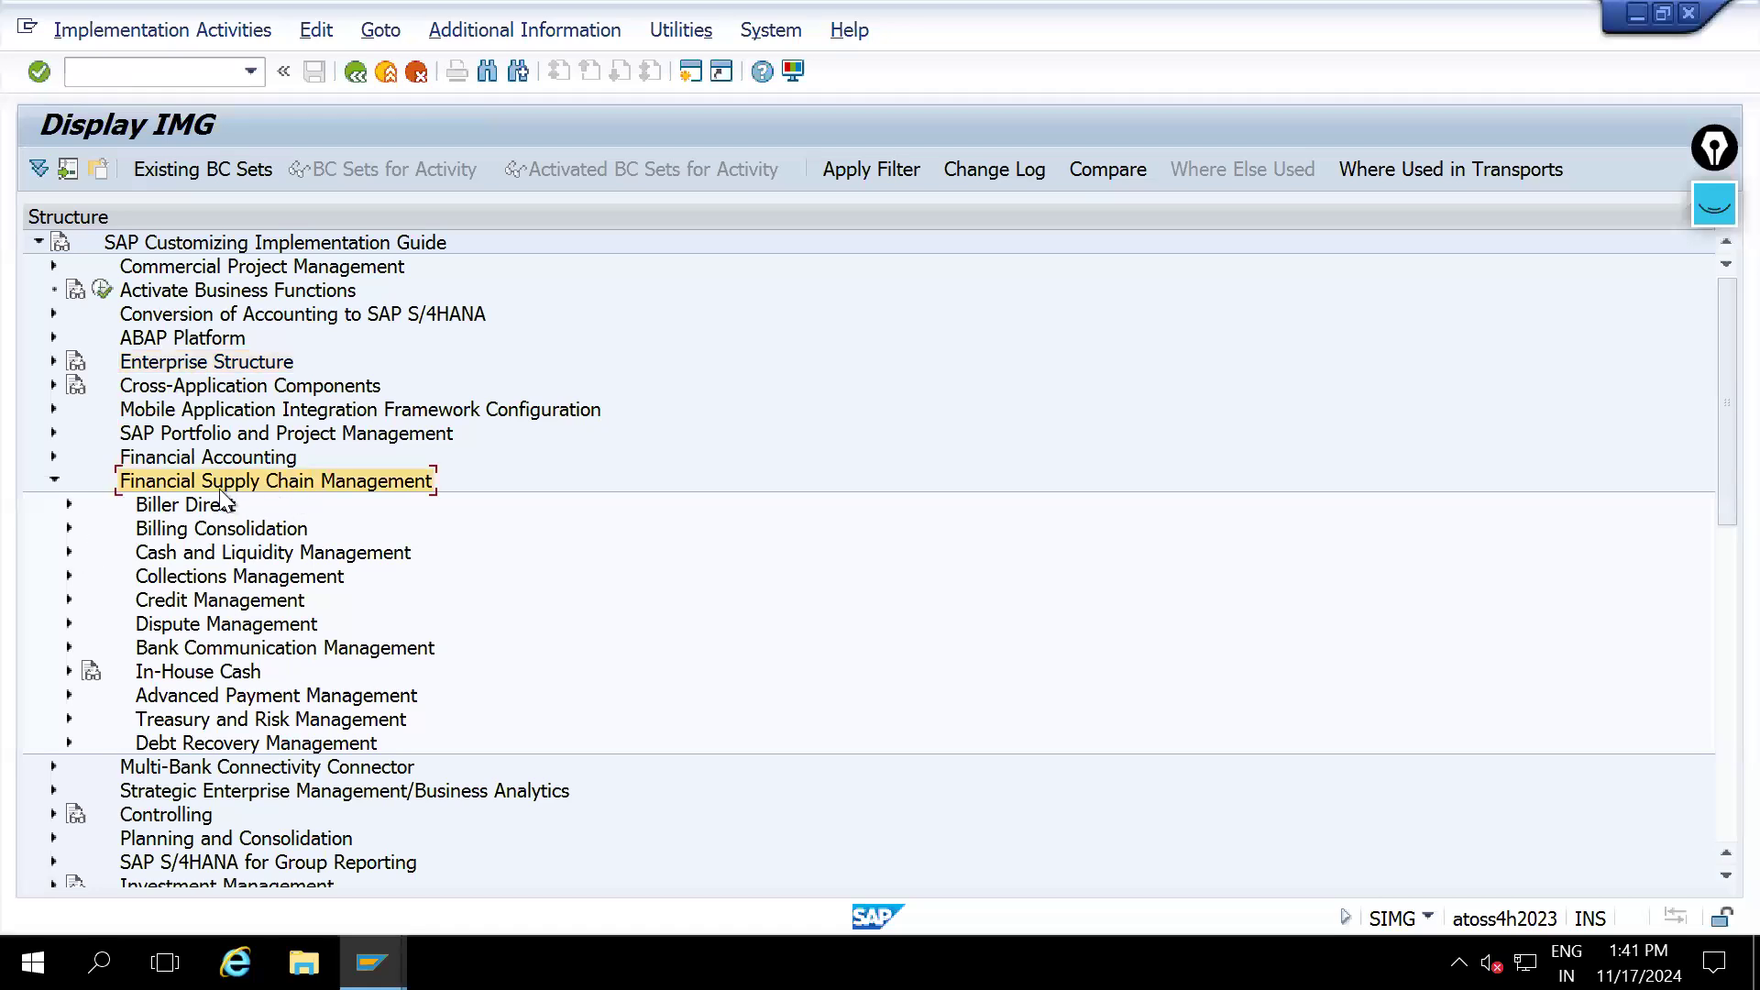
scroll(266, 591, "down", 1)
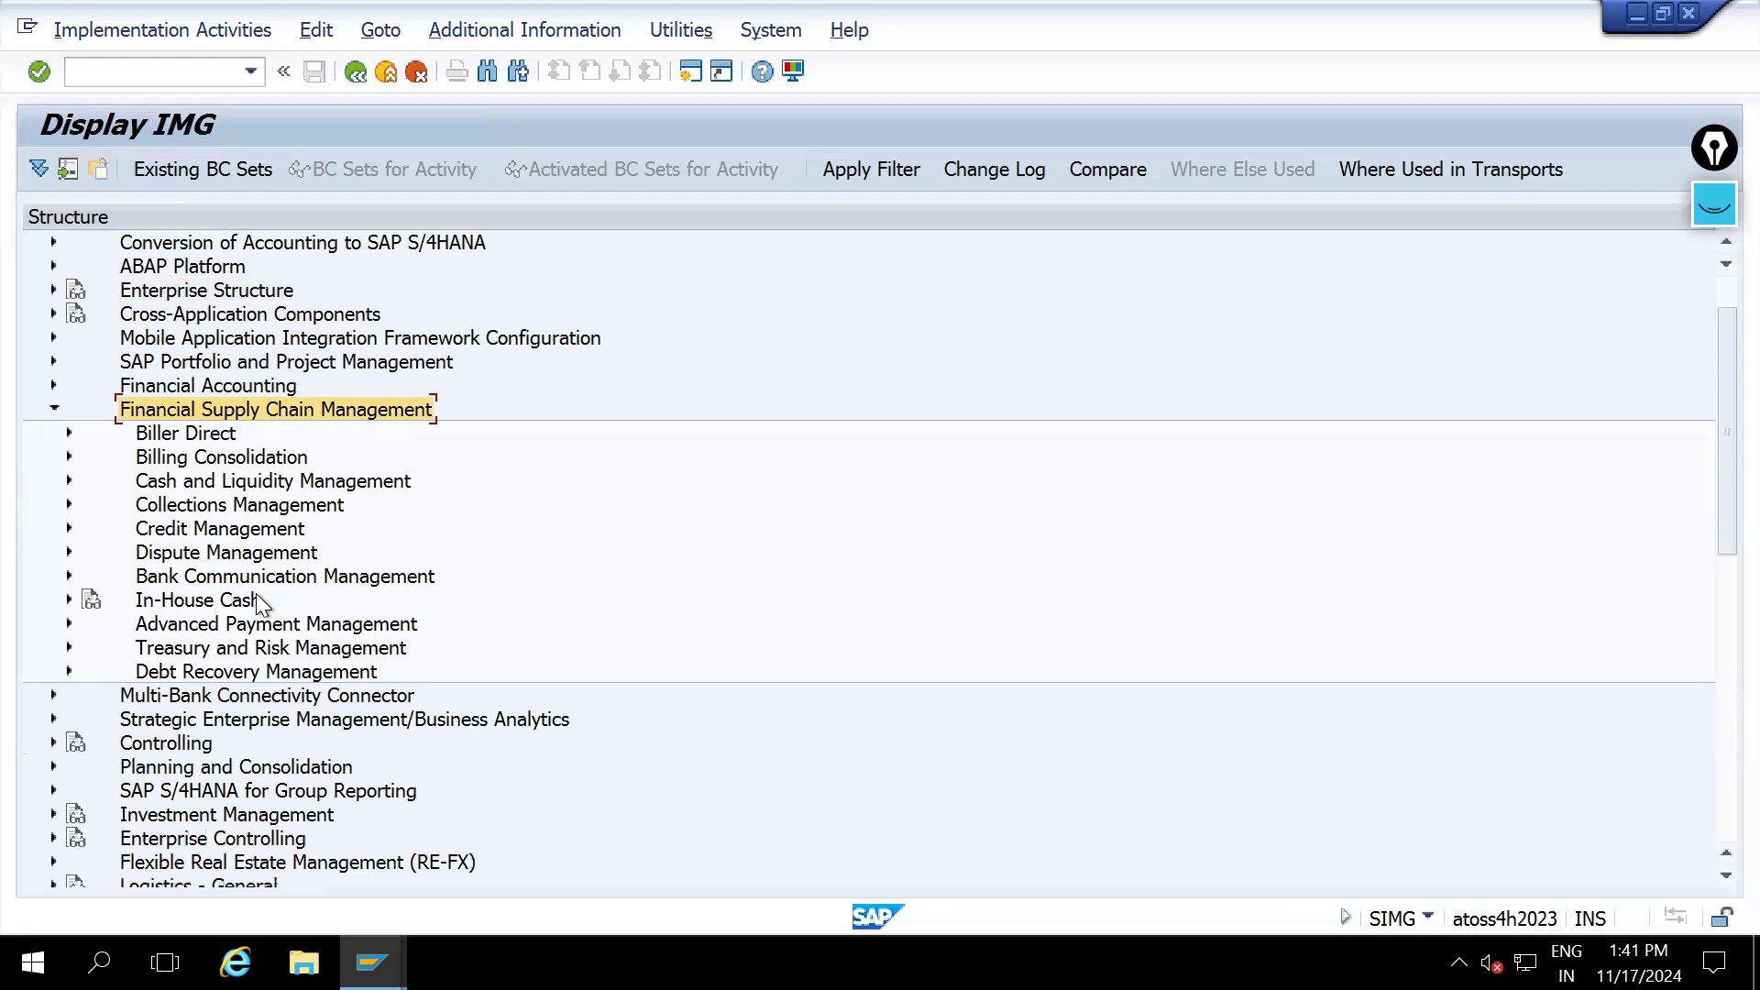
left_click(237, 539)
left_click(69, 529)
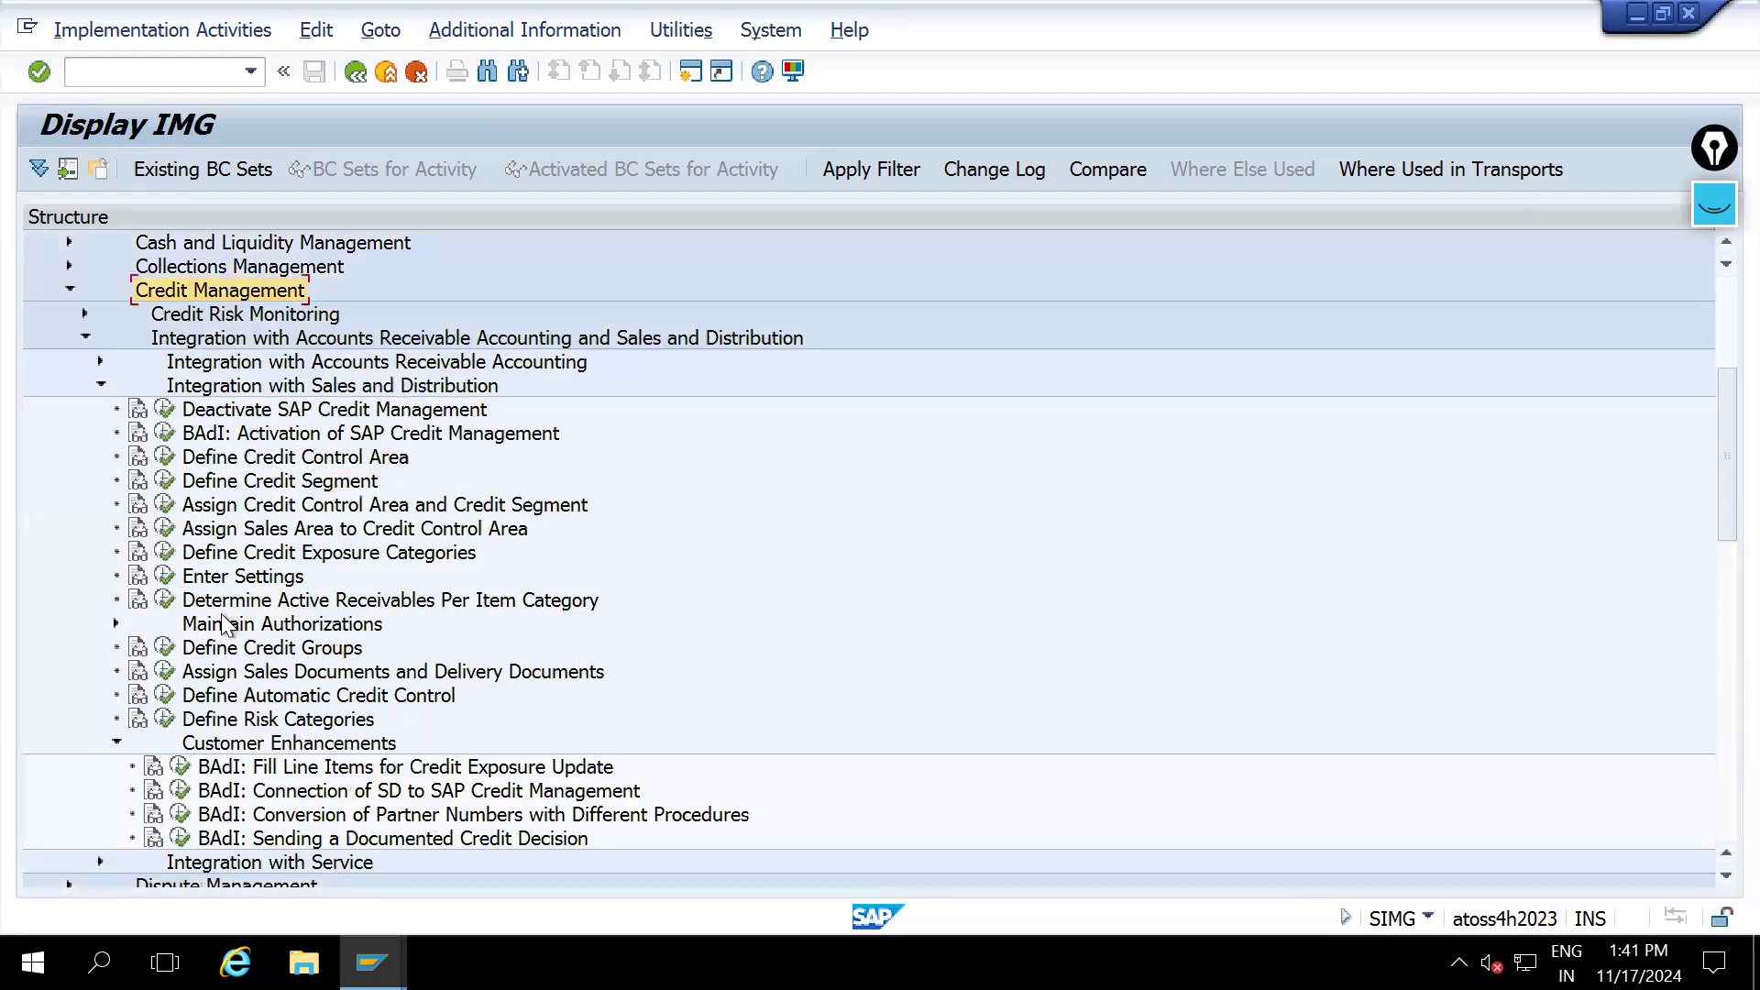
Collapse the accounts receivable and sales integration nodes, and expand Master Data under Credit Risk Monitoring
left_click(100, 384)
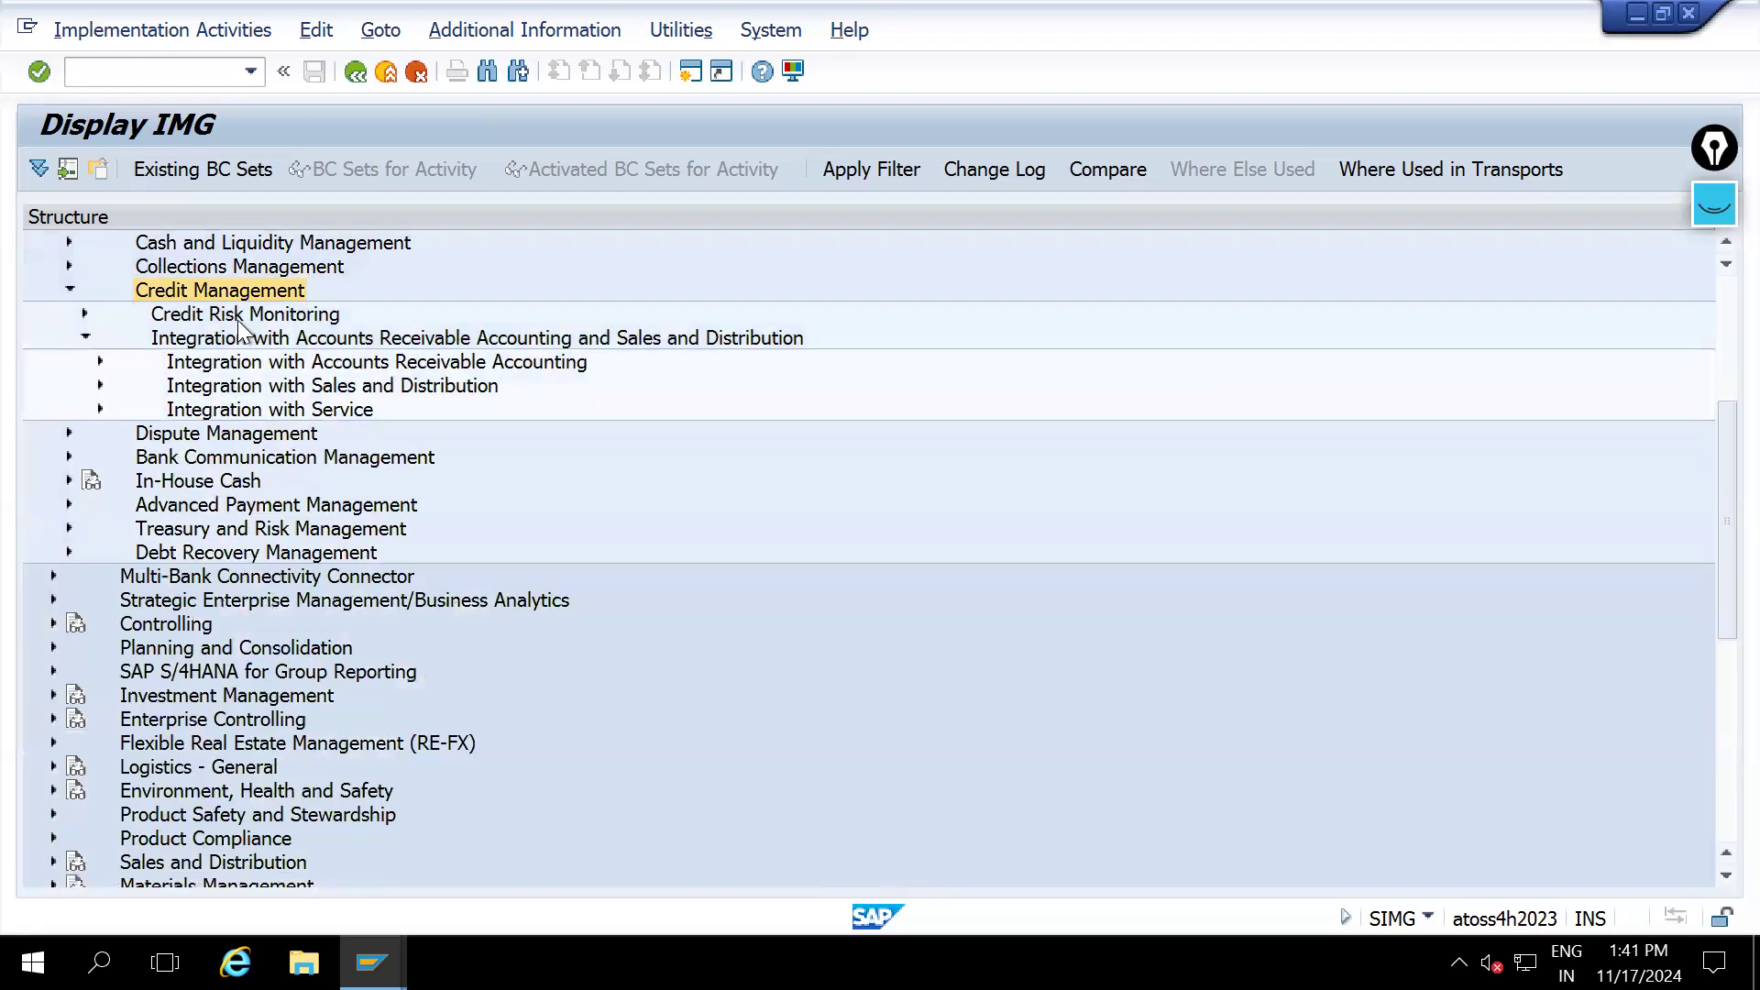
left_click(85, 337)
left_click(220, 316)
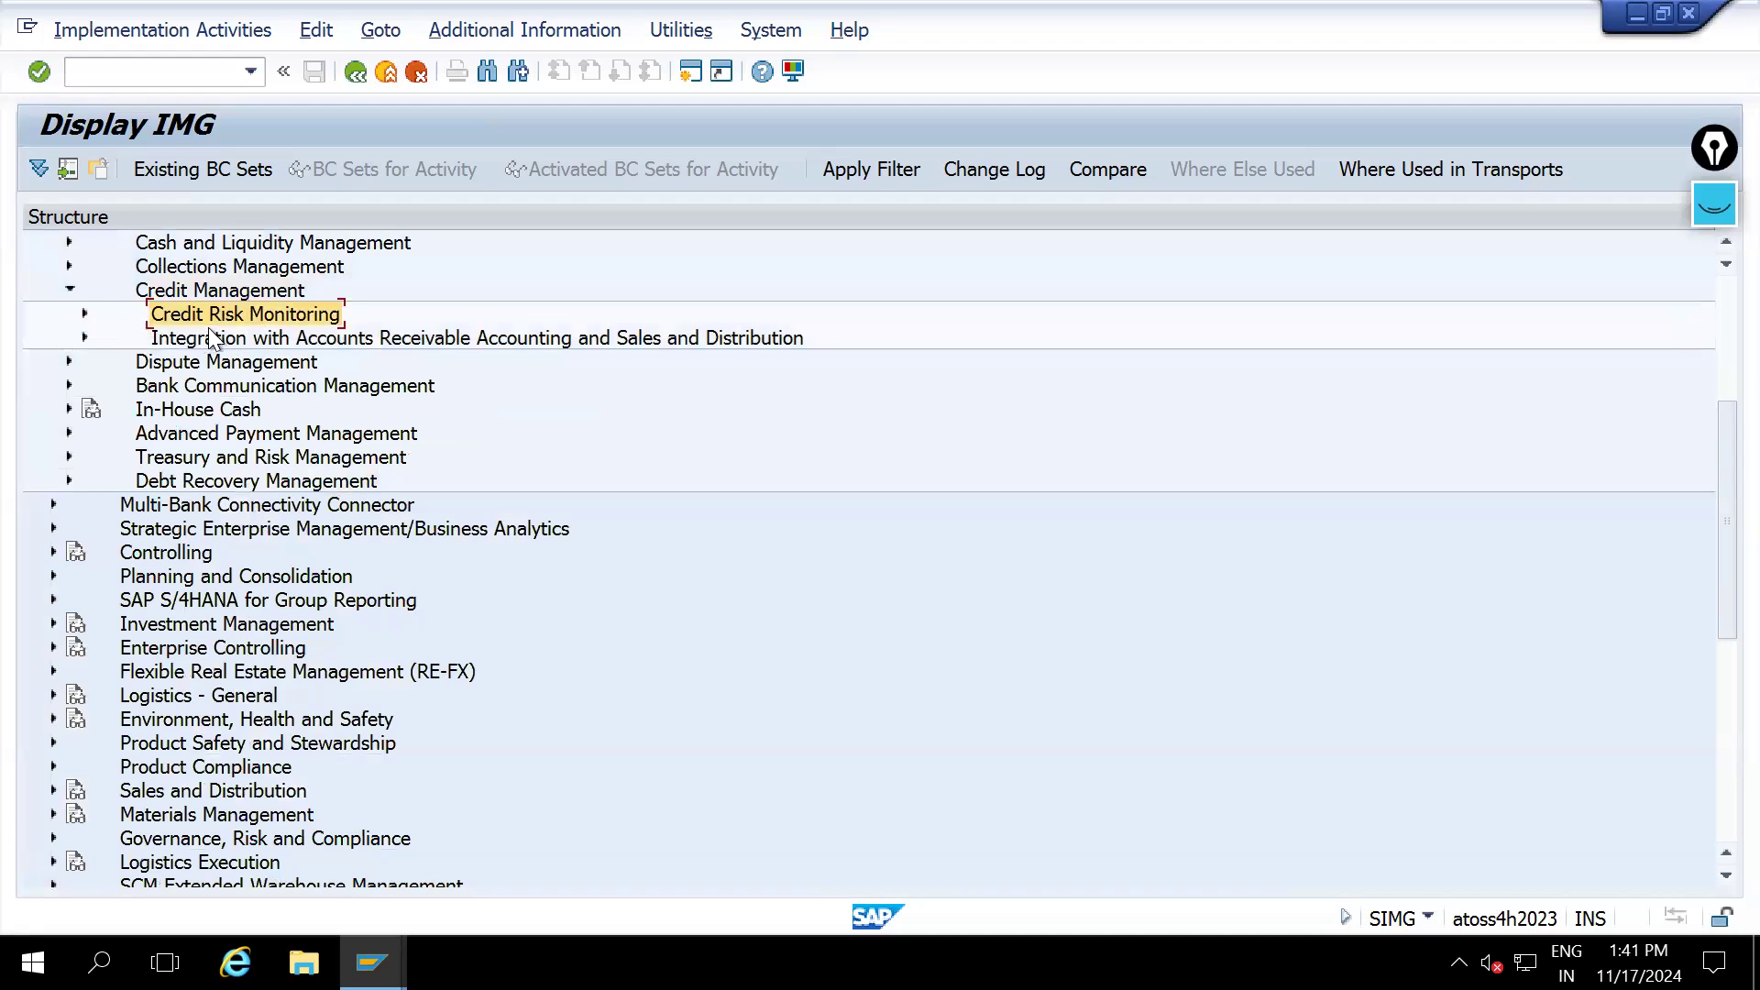
left_click(85, 317)
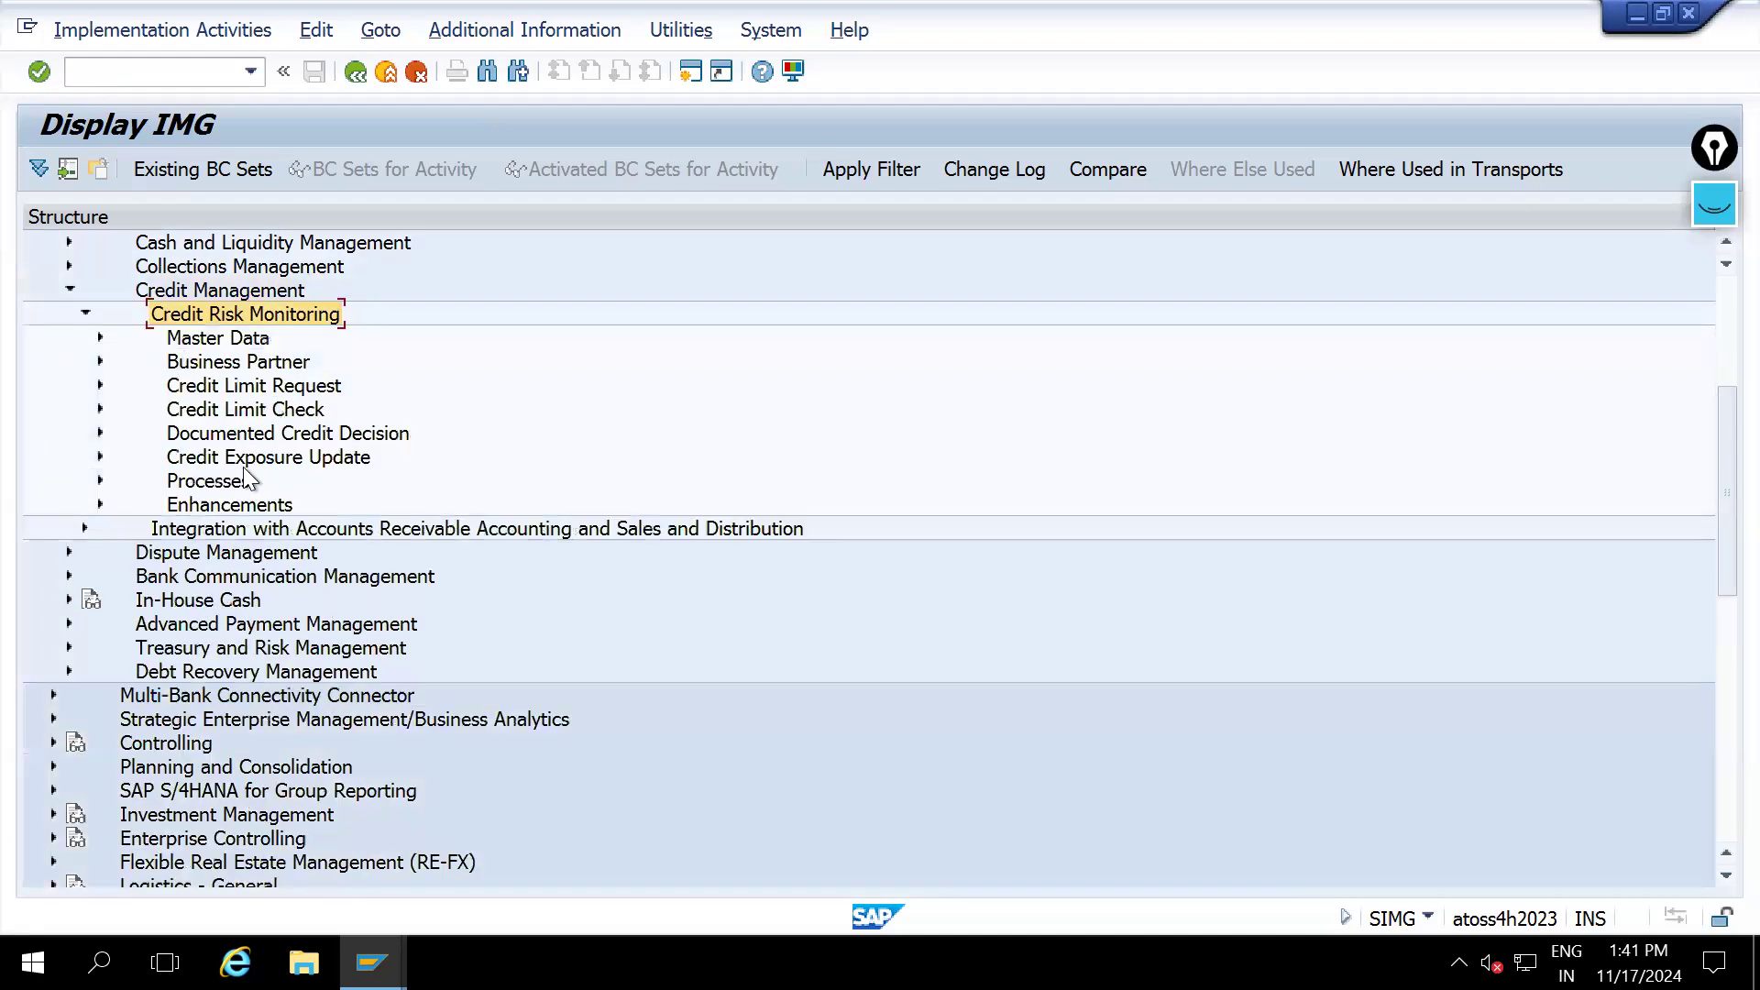
left_click(101, 337)
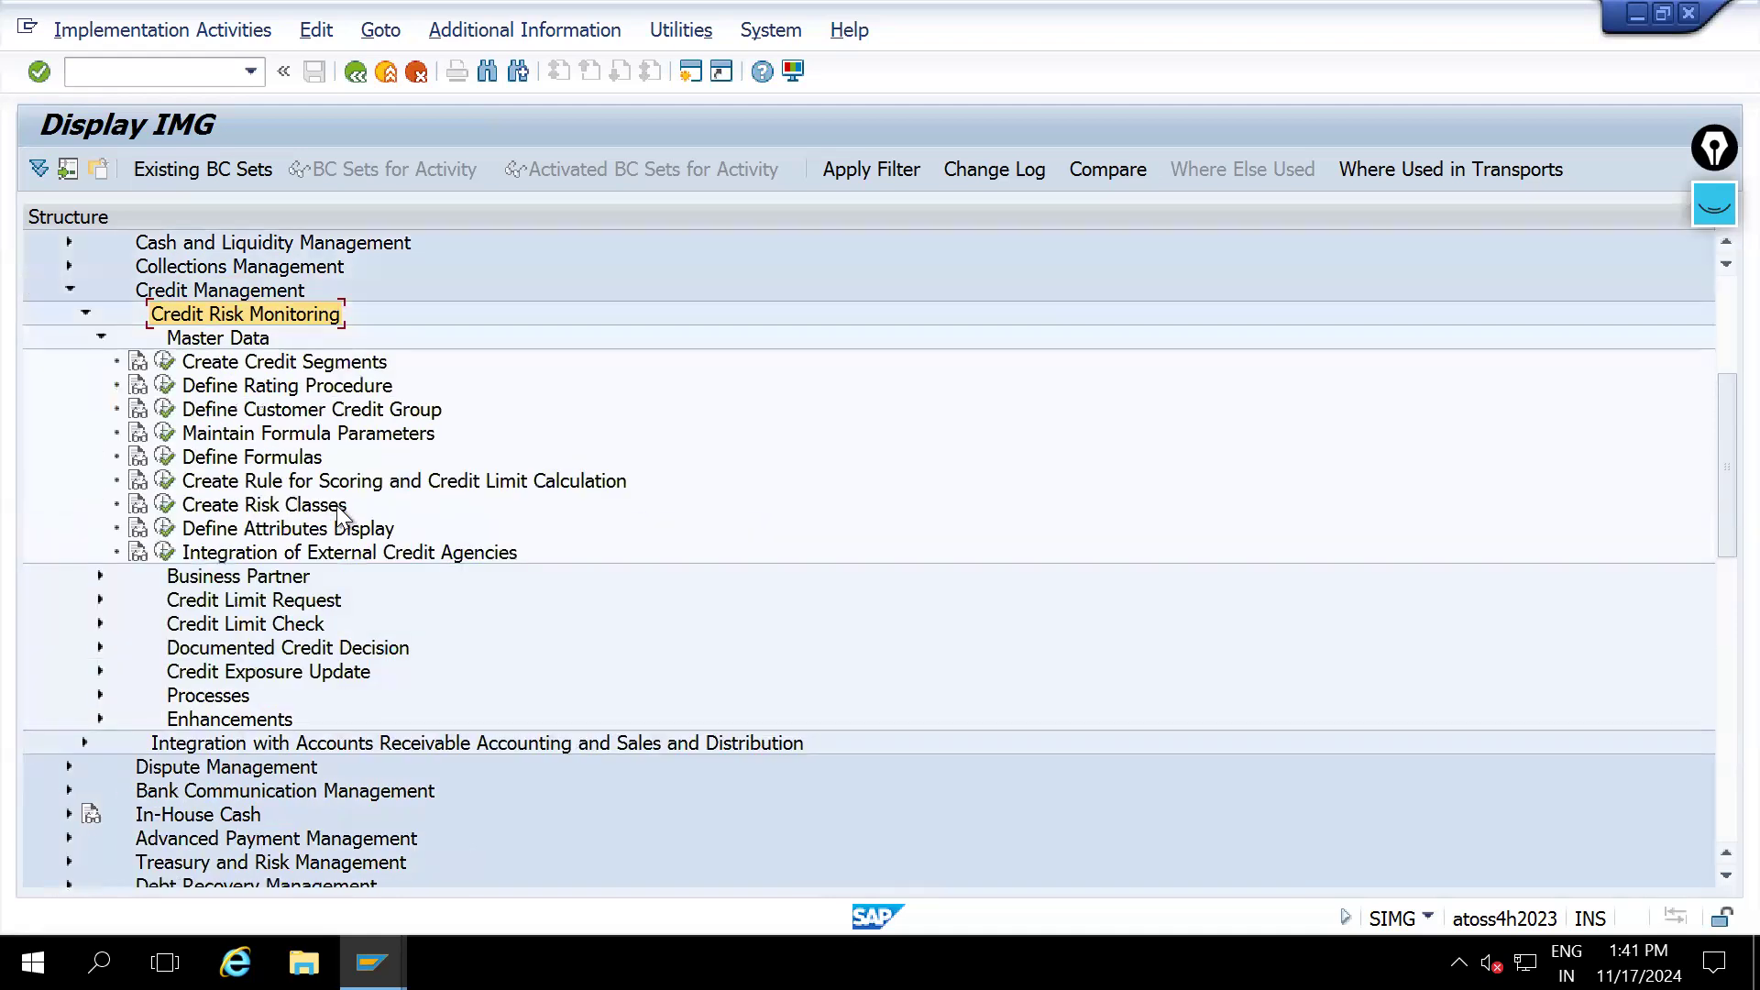
Look over the Master Data activities and open Create Rule for Scoring and Credit Limit Calculation
left_click(271, 485)
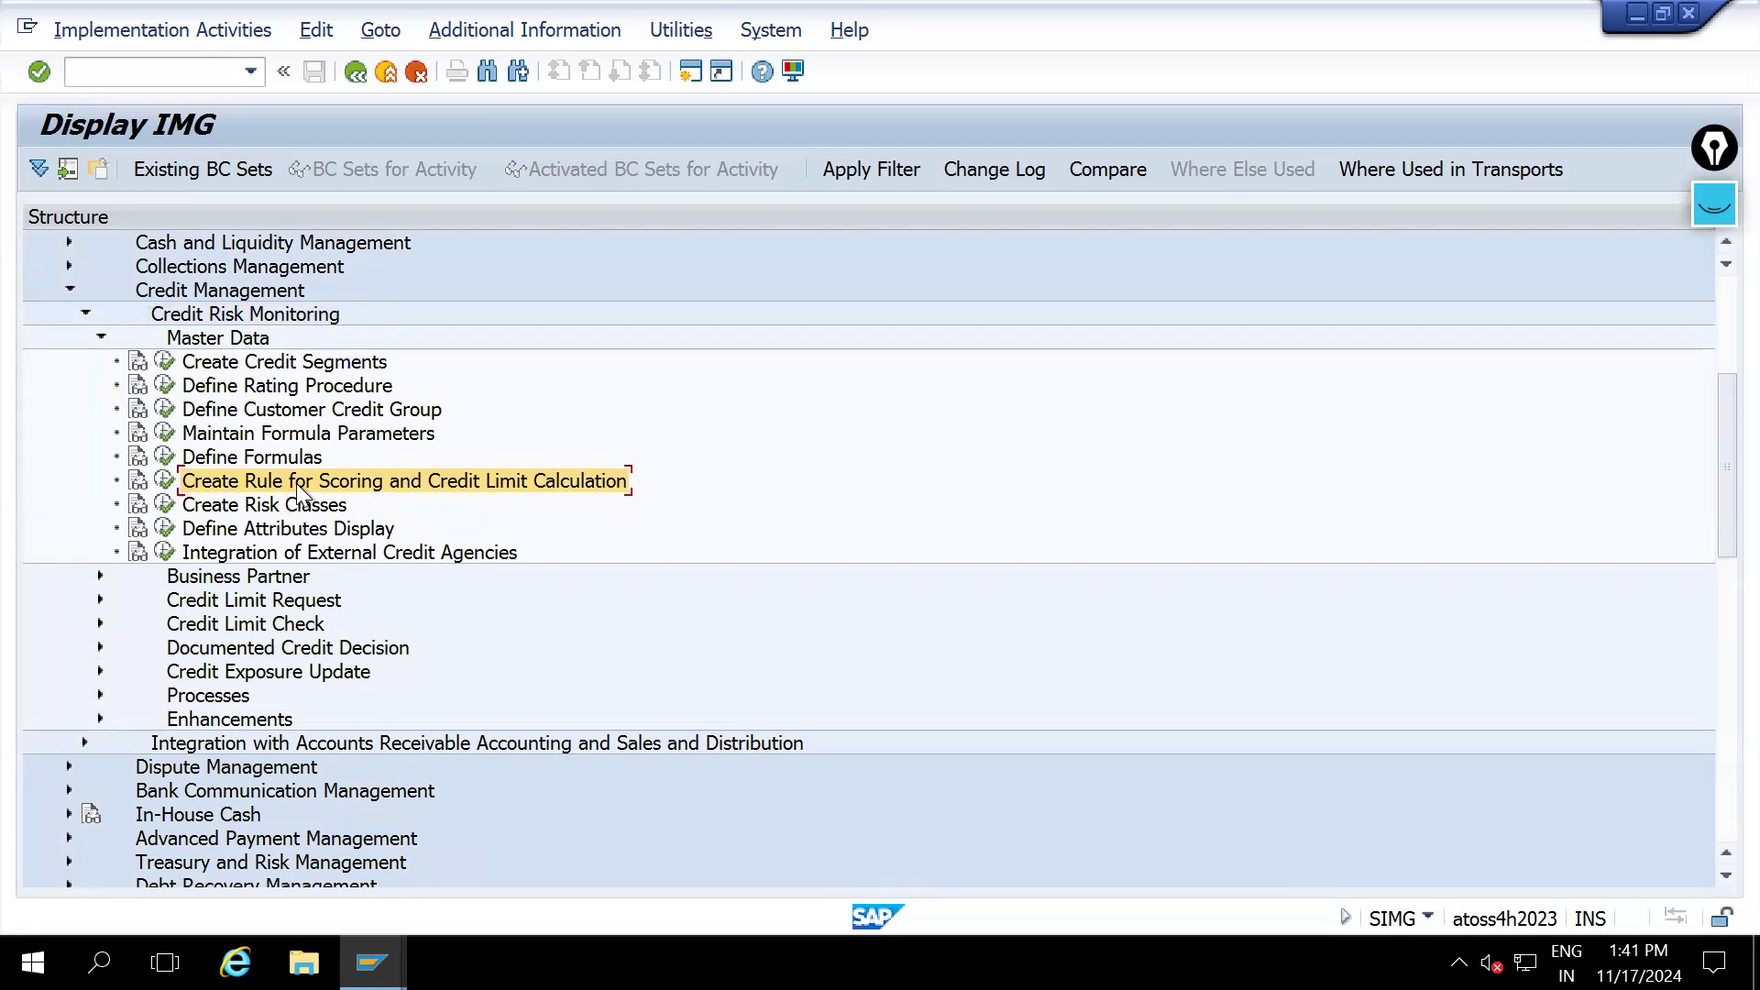
left_click(282, 389)
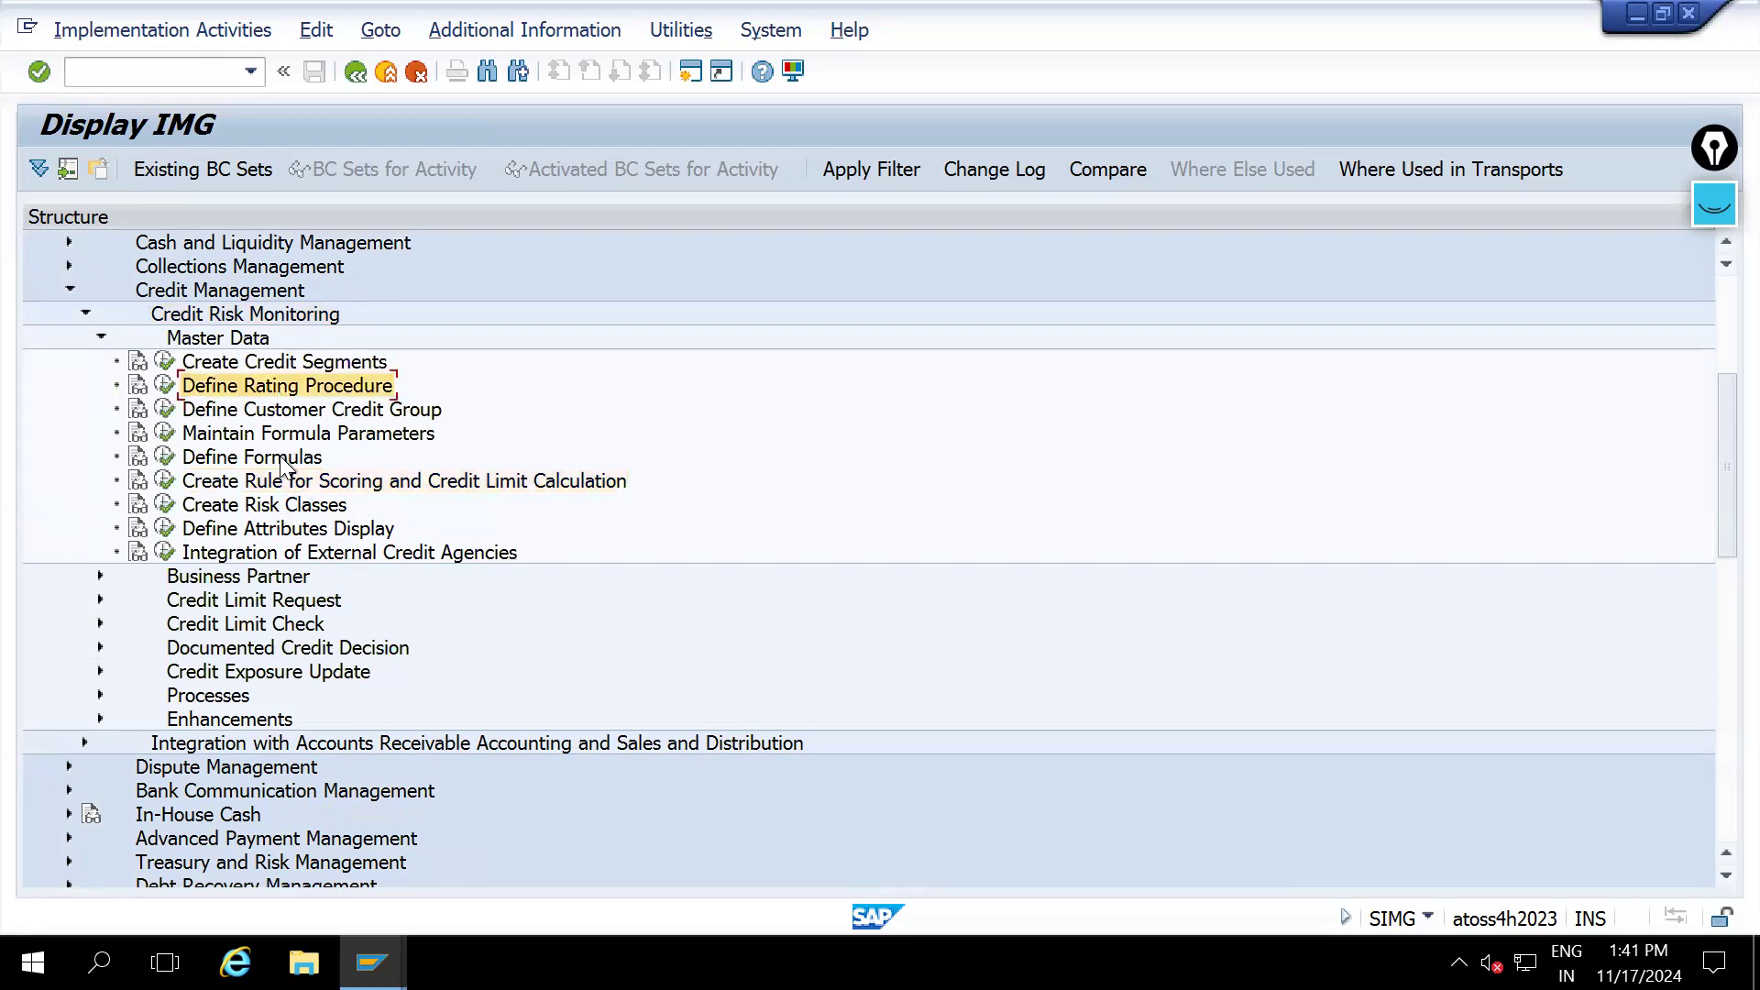
left_click(284, 486)
key("Up")
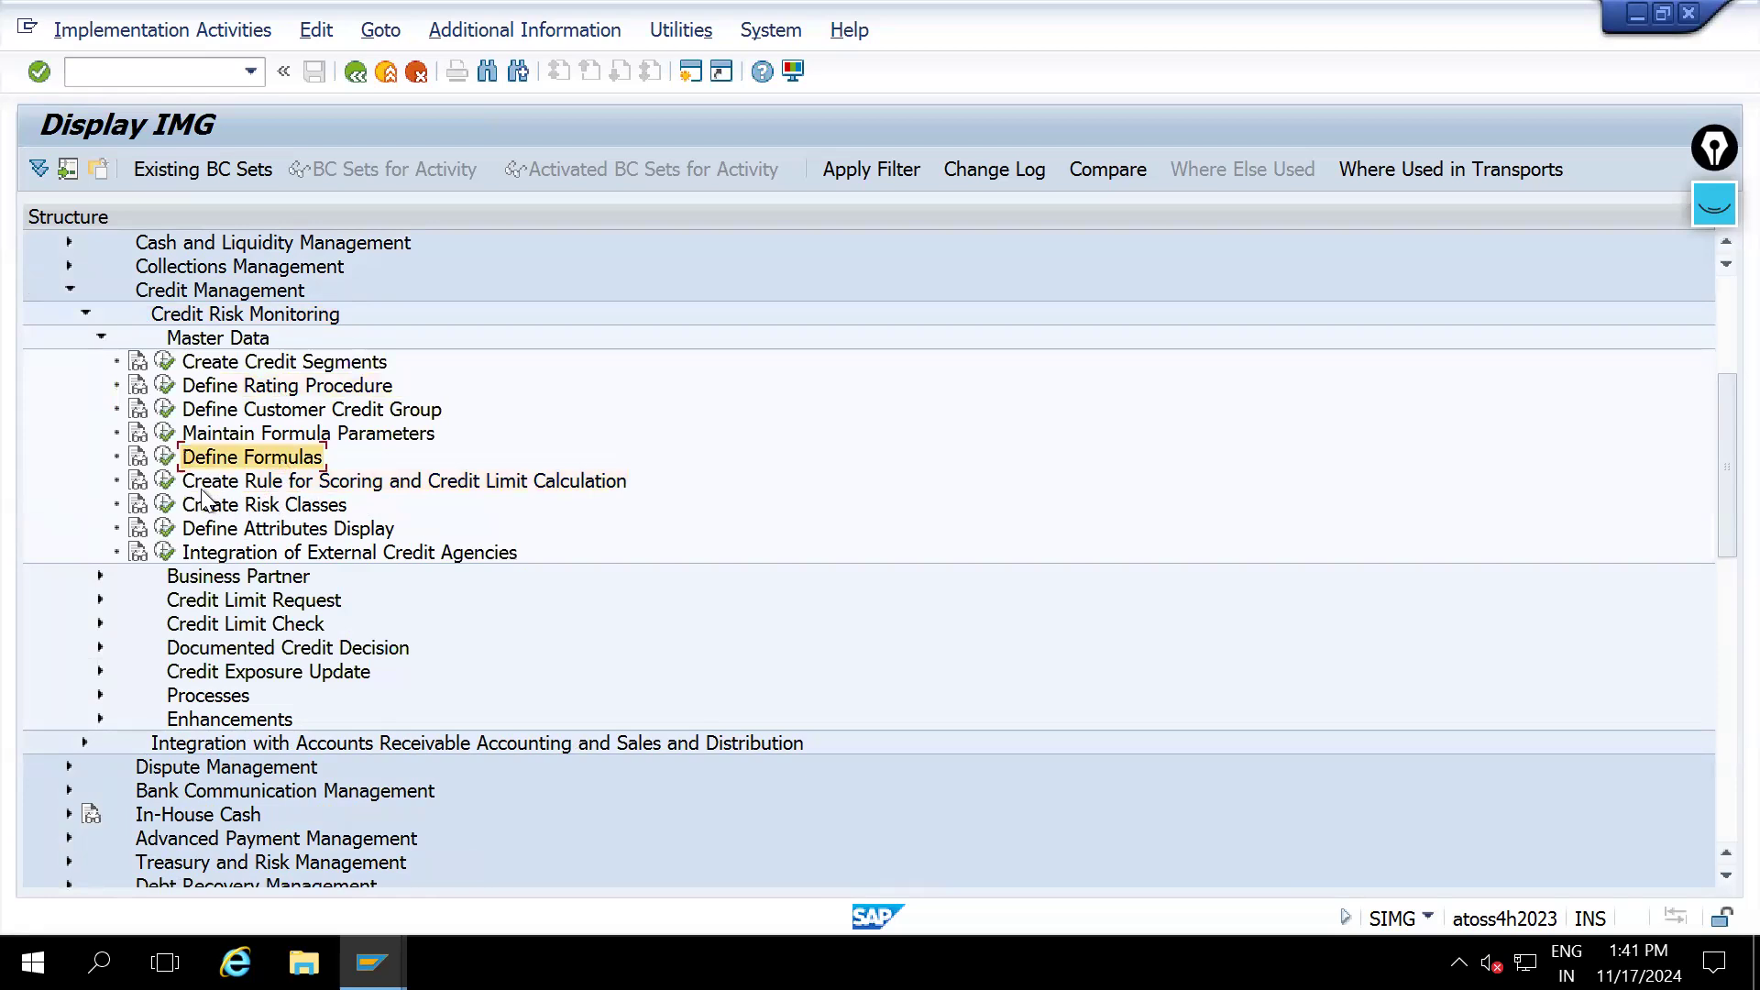
left_click(165, 482)
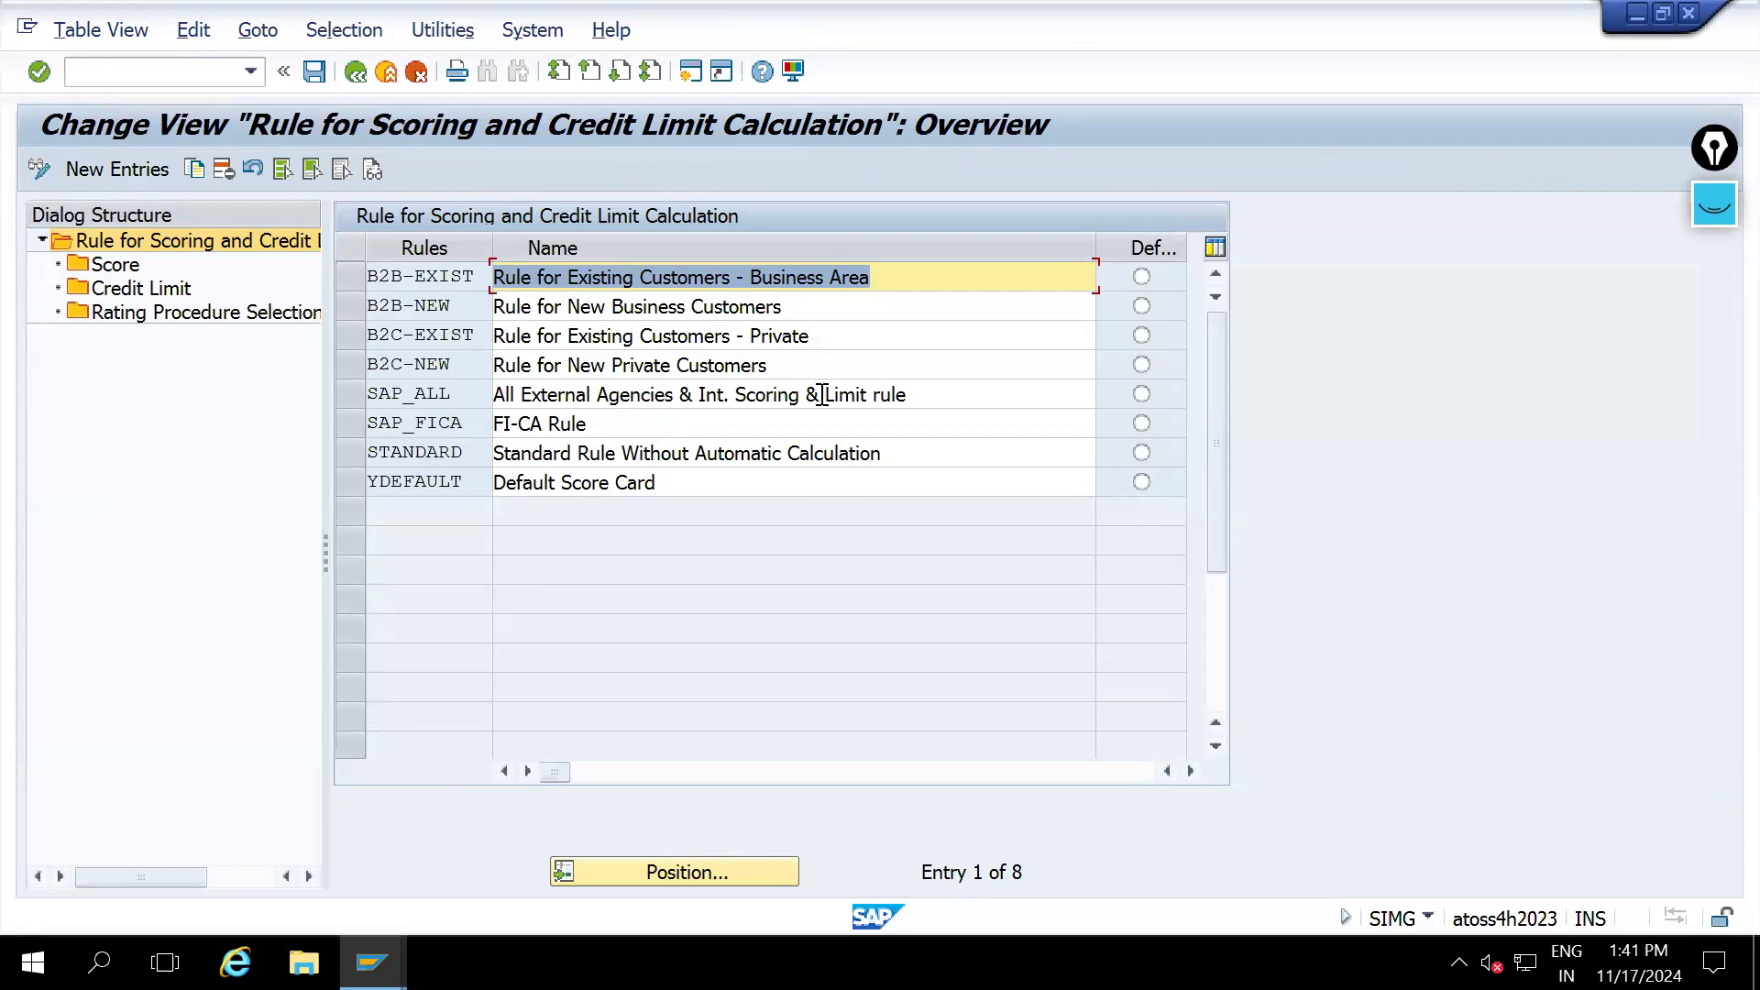
Review the score formula and validity of rule SAP_ALL, and open its Rating Procedure Selection
left_click(364, 404)
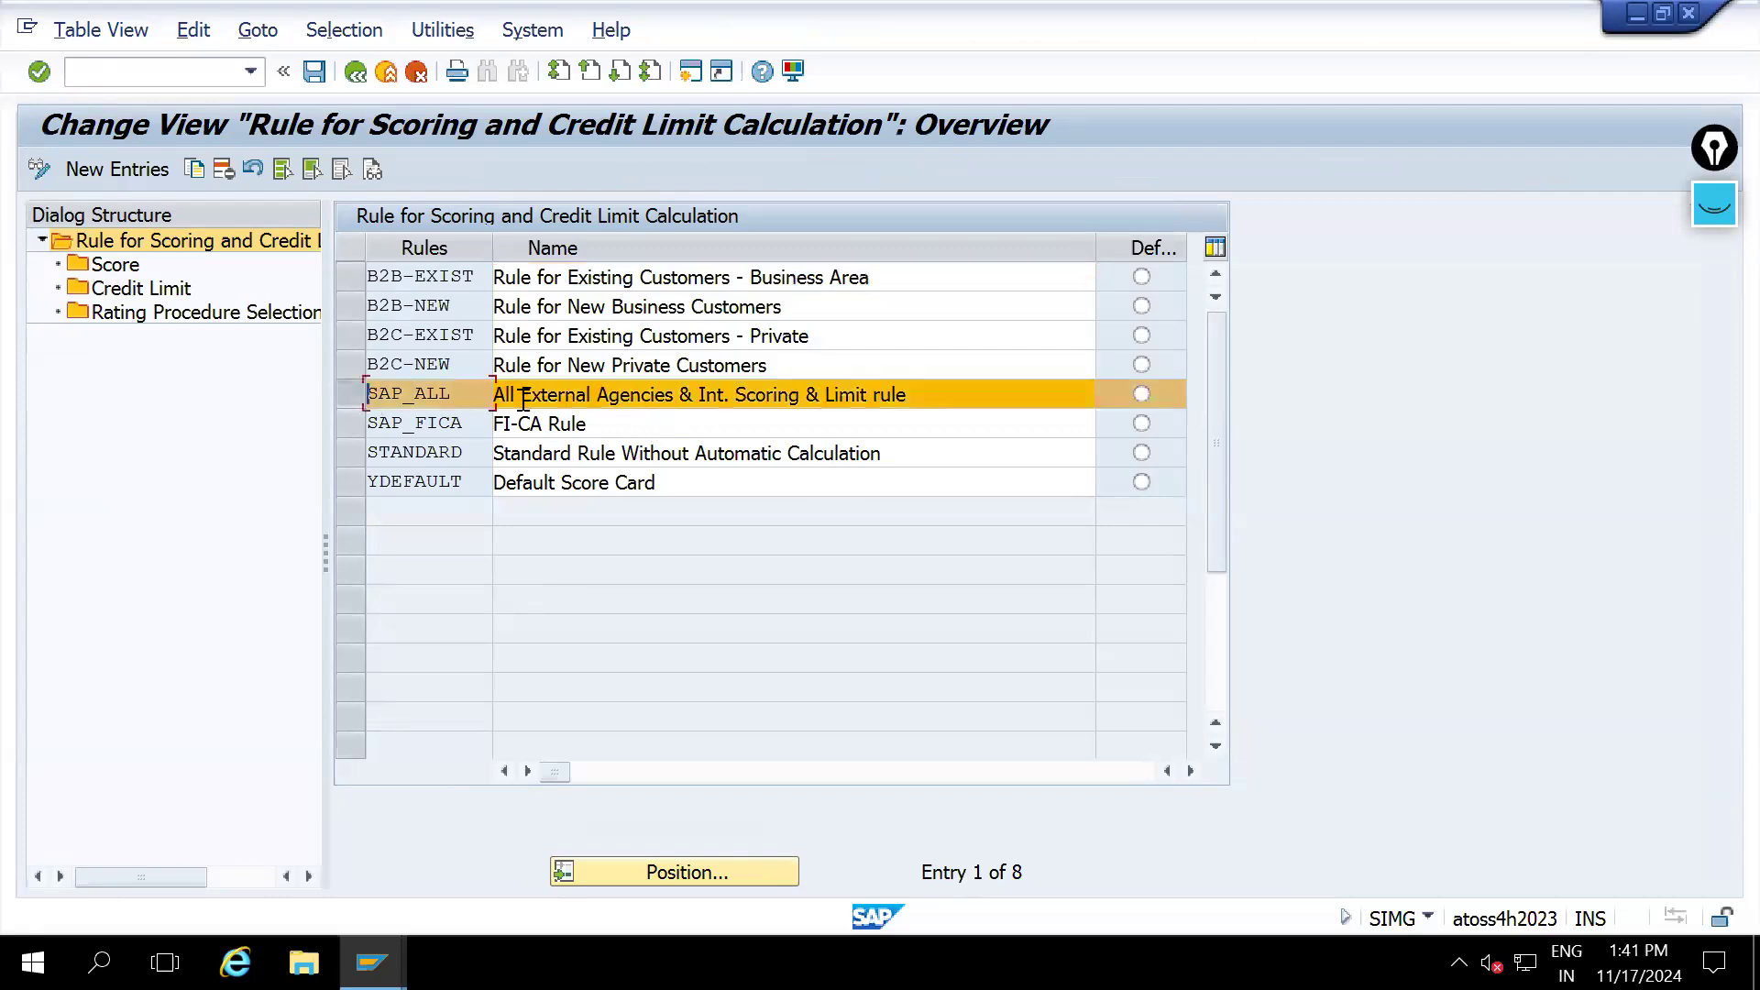
double_click(116, 266)
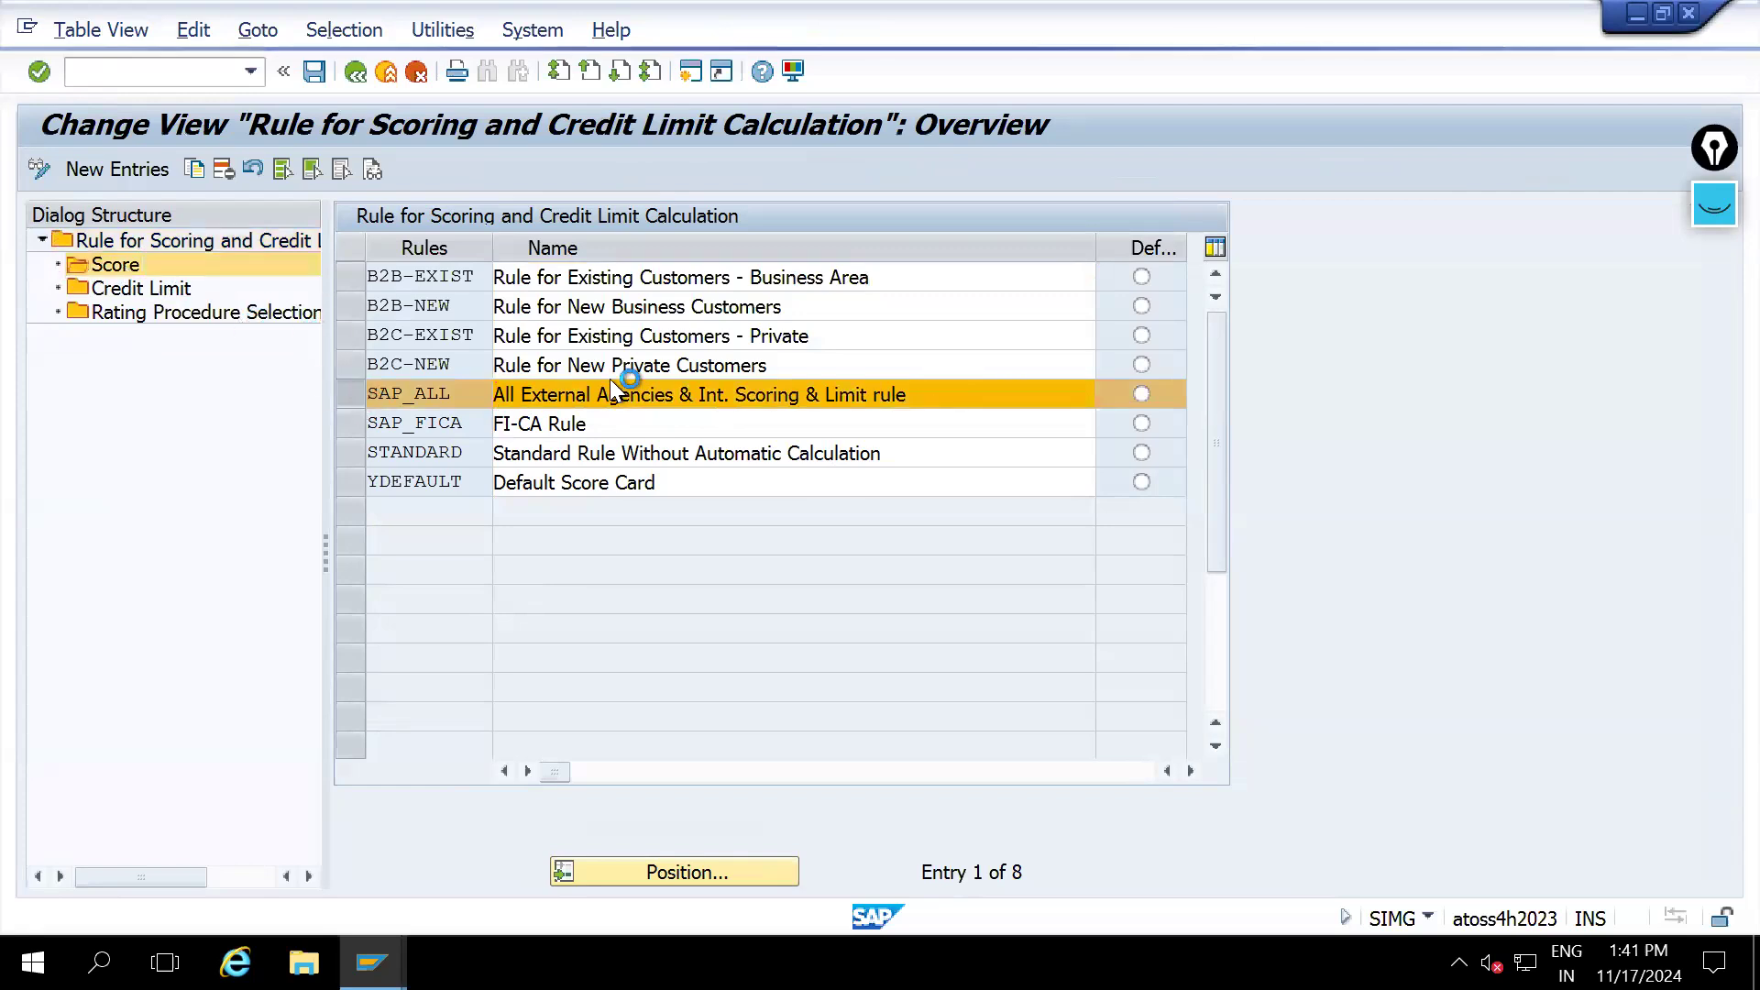
left_click_drag(953, 276, 770, 276)
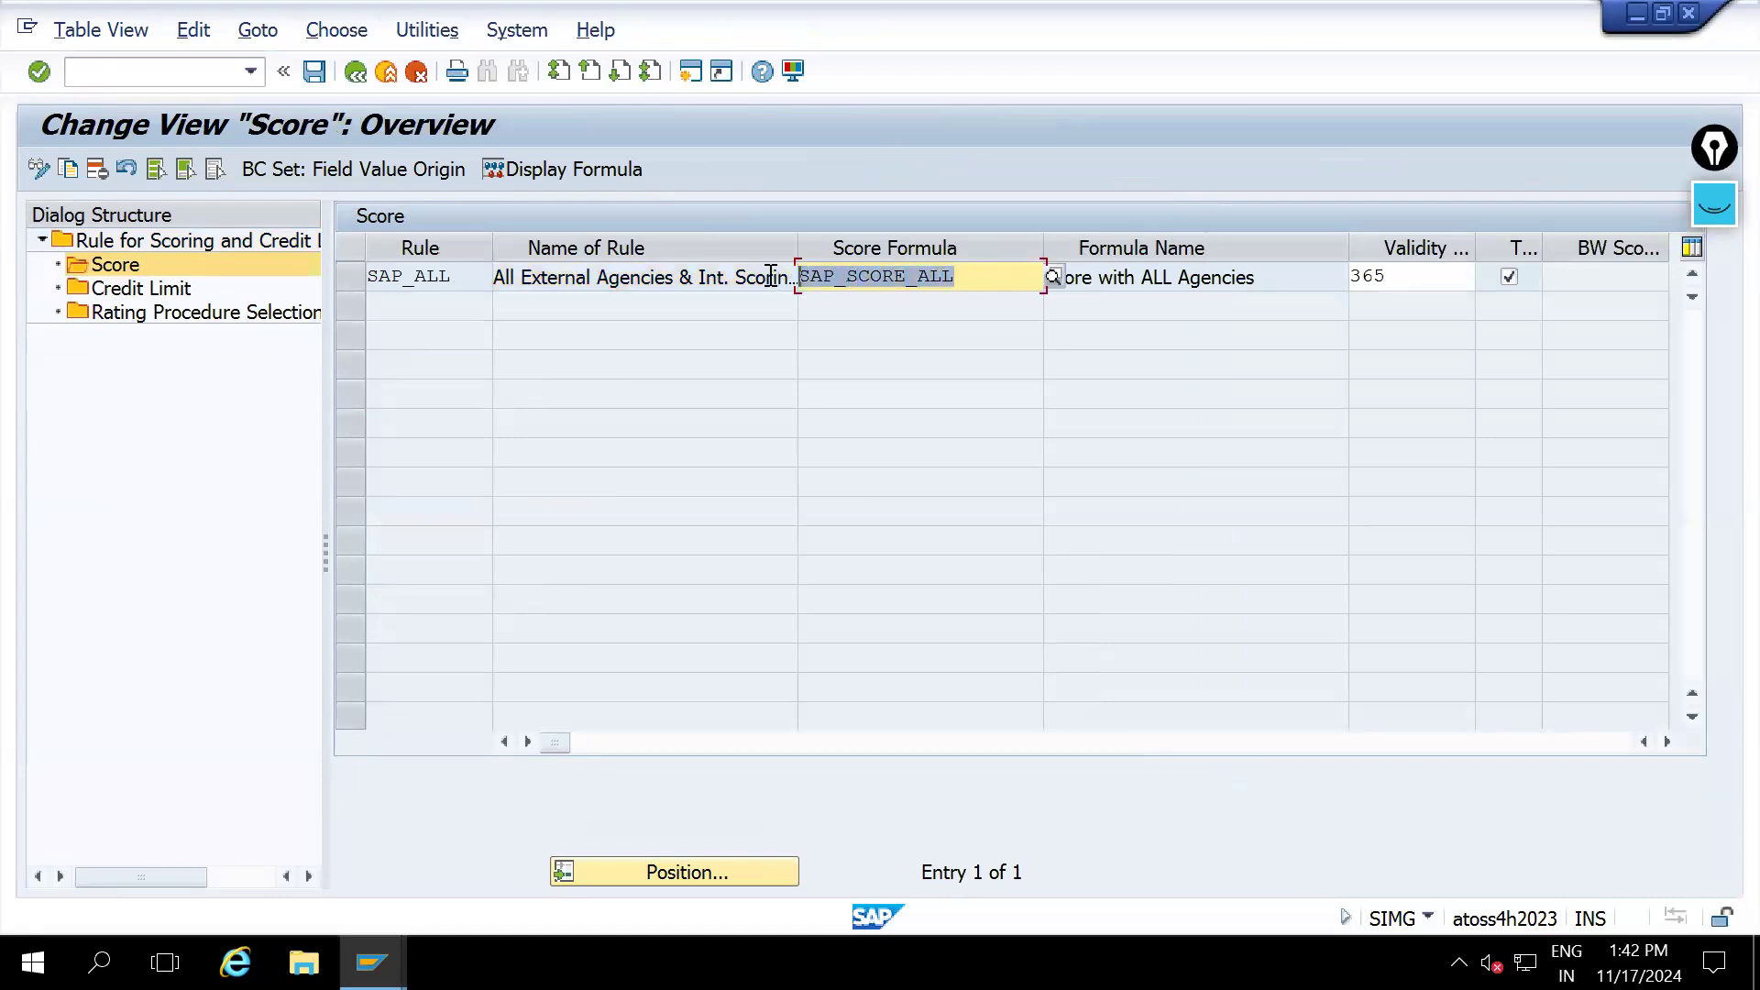
left_click_drag(1408, 276, 1352, 276)
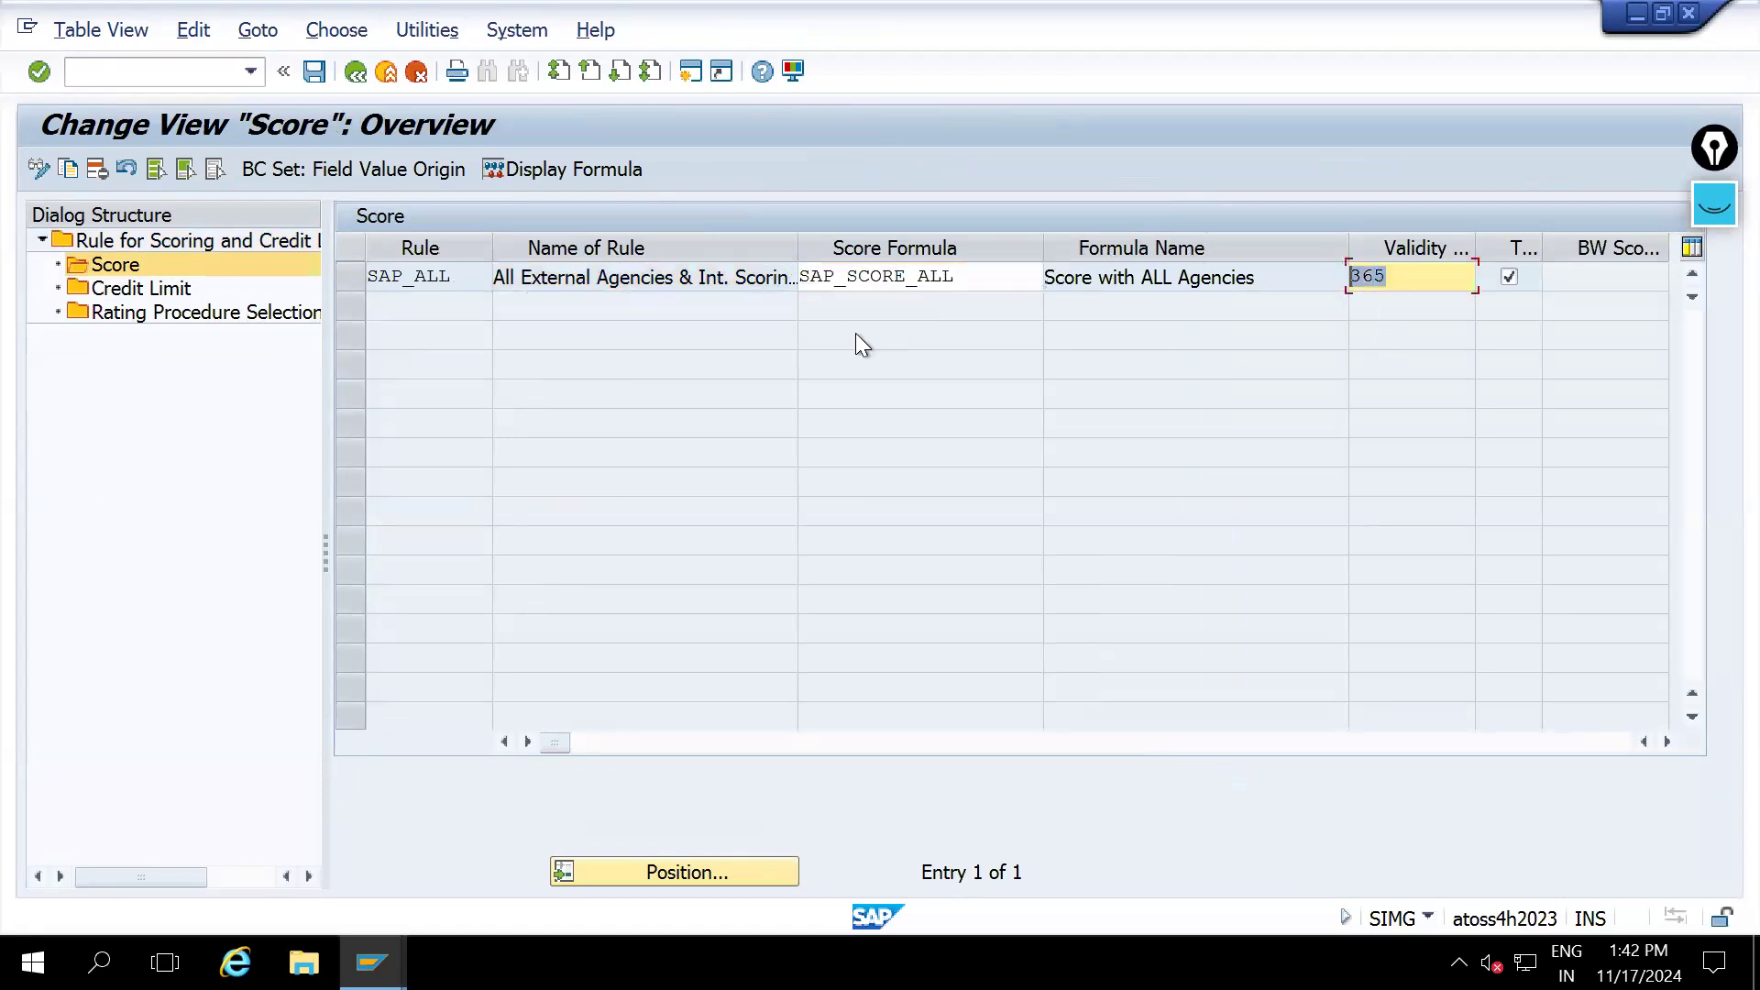
double_click(151, 310)
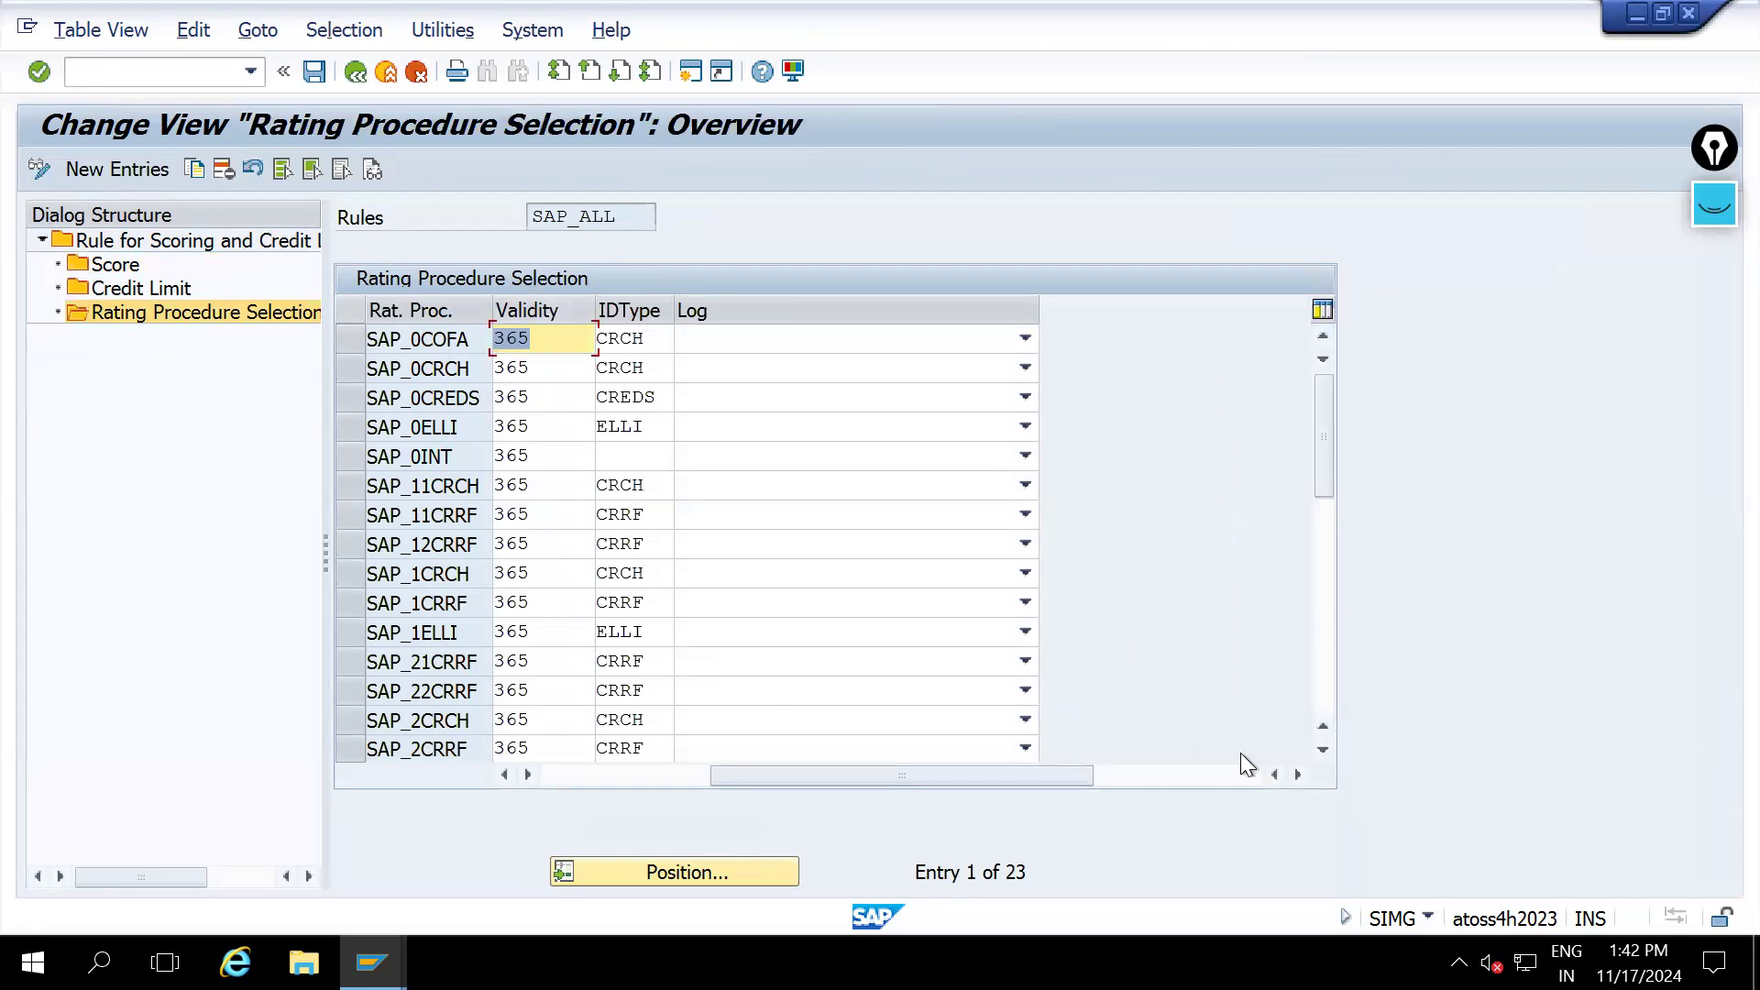
Look through the rating procedures assigned to rule SAP_ALL, and leave the rule for the Define Rating Procedure activity
left_click(1329, 664)
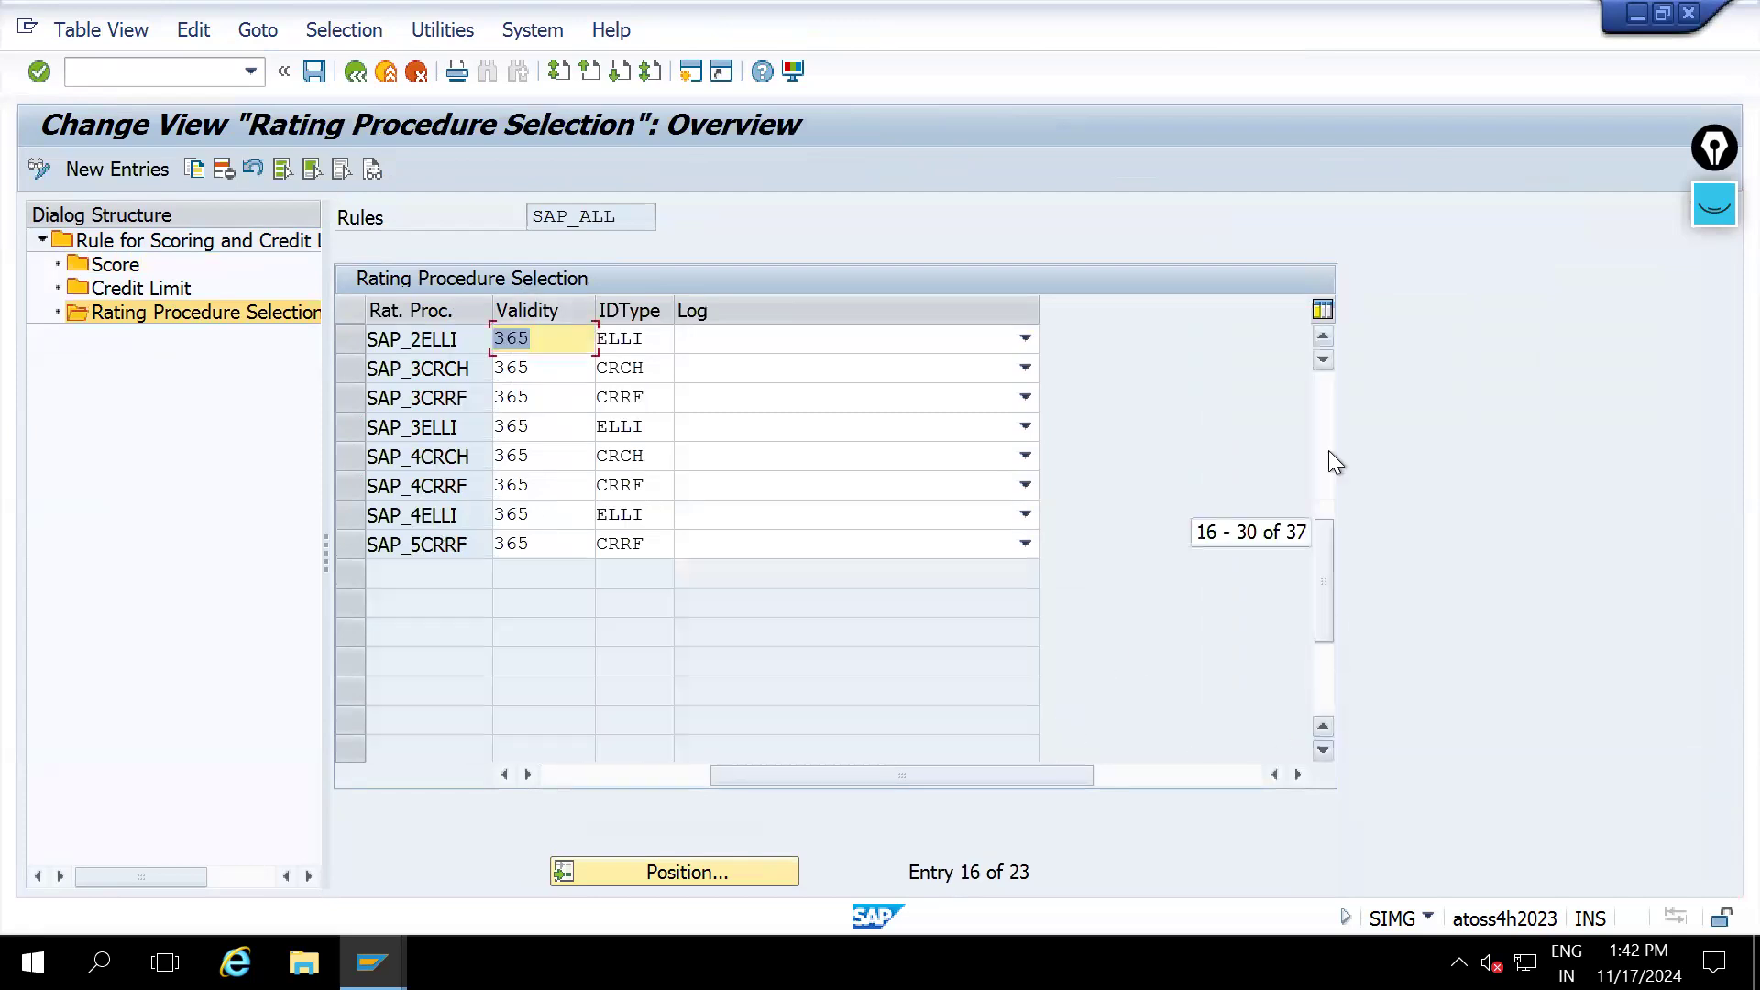
left_click(1325, 417)
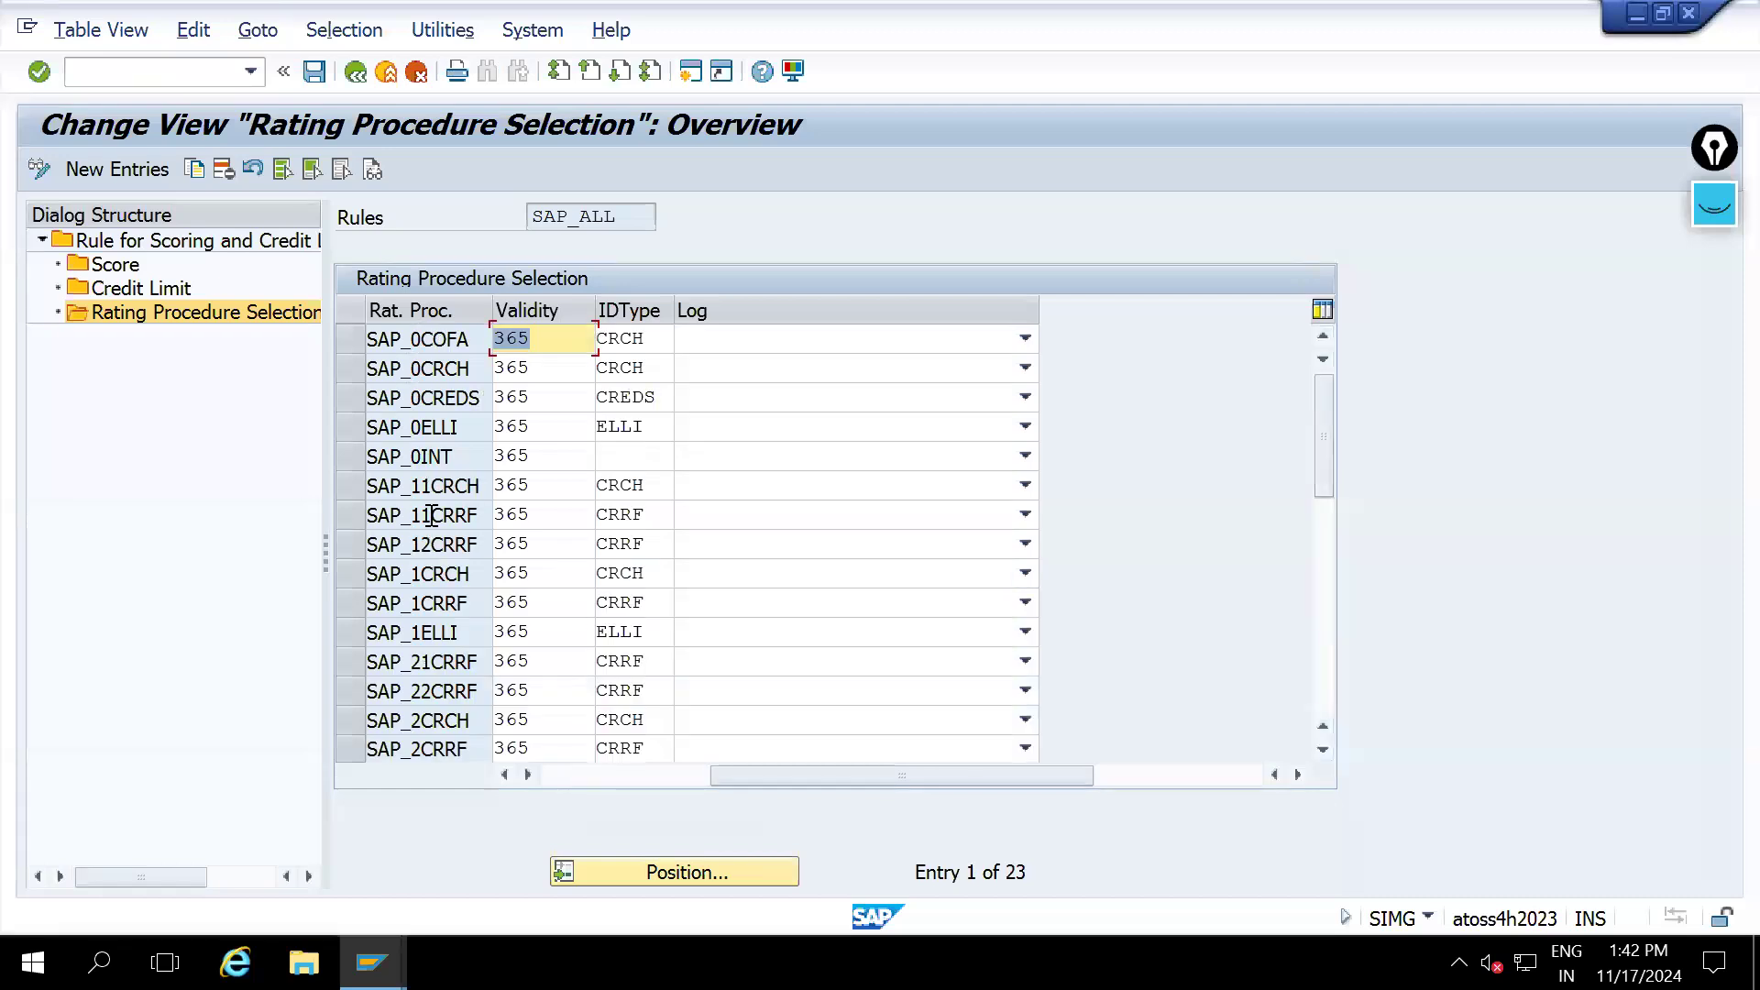
double_click(114, 265)
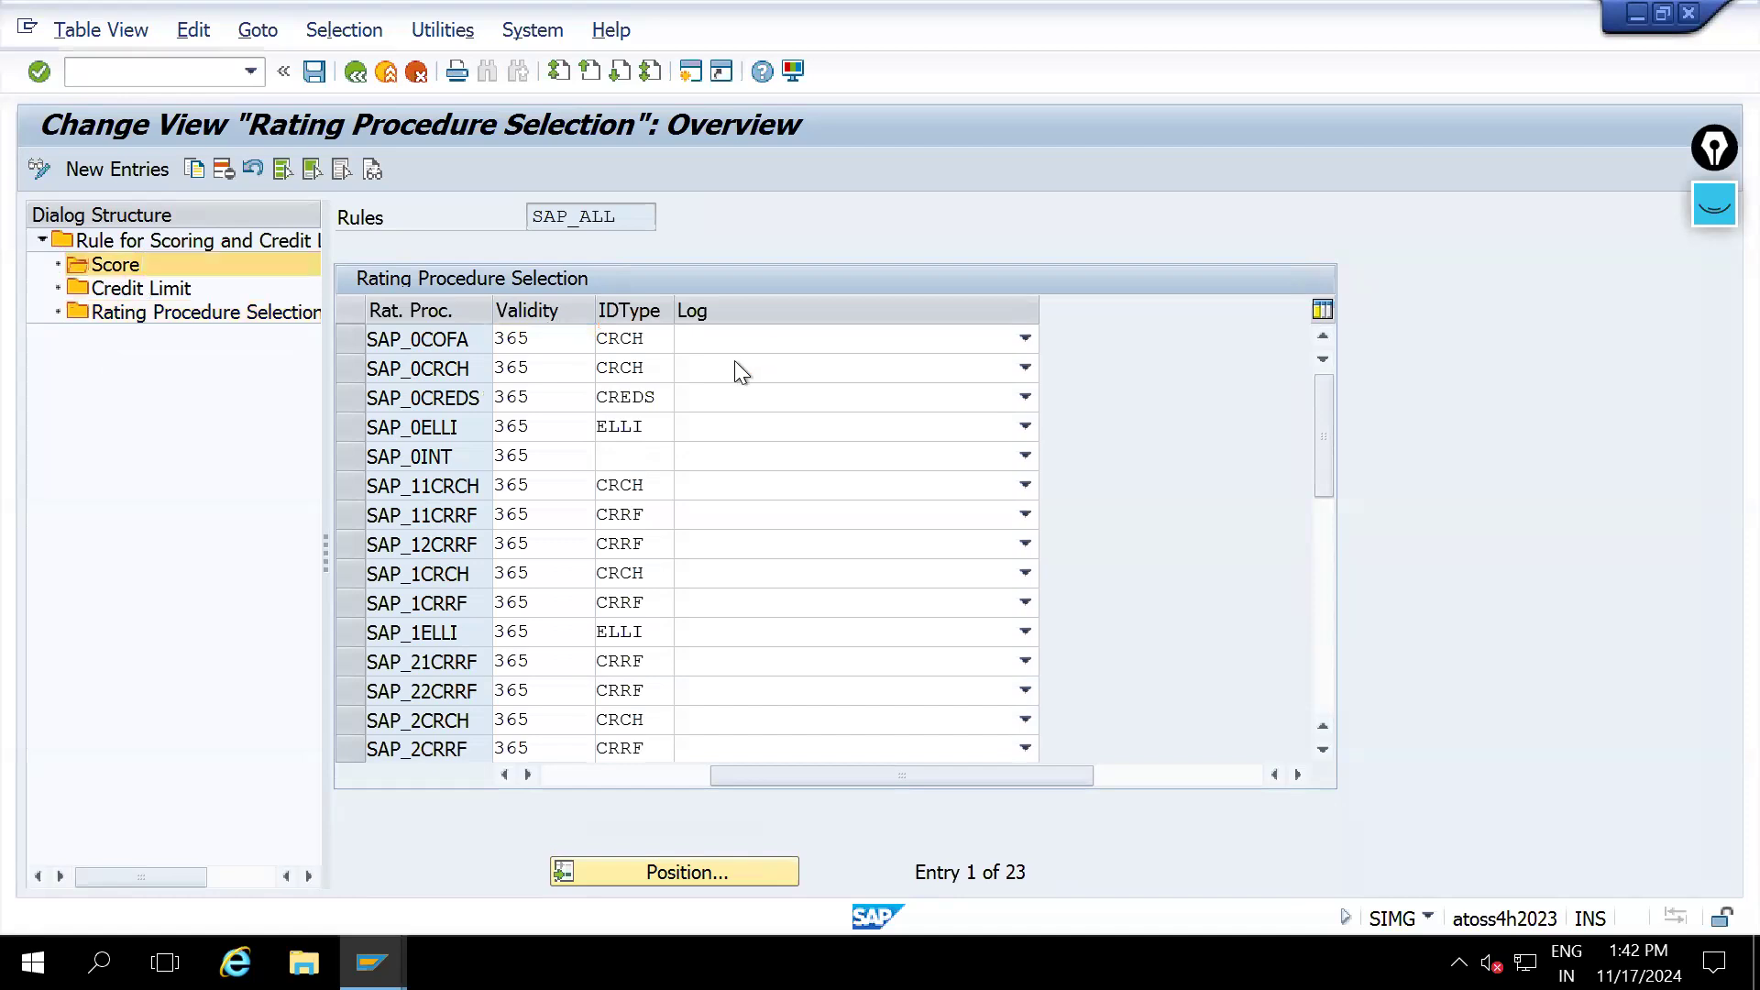
left_click(358, 73)
left_click(358, 74)
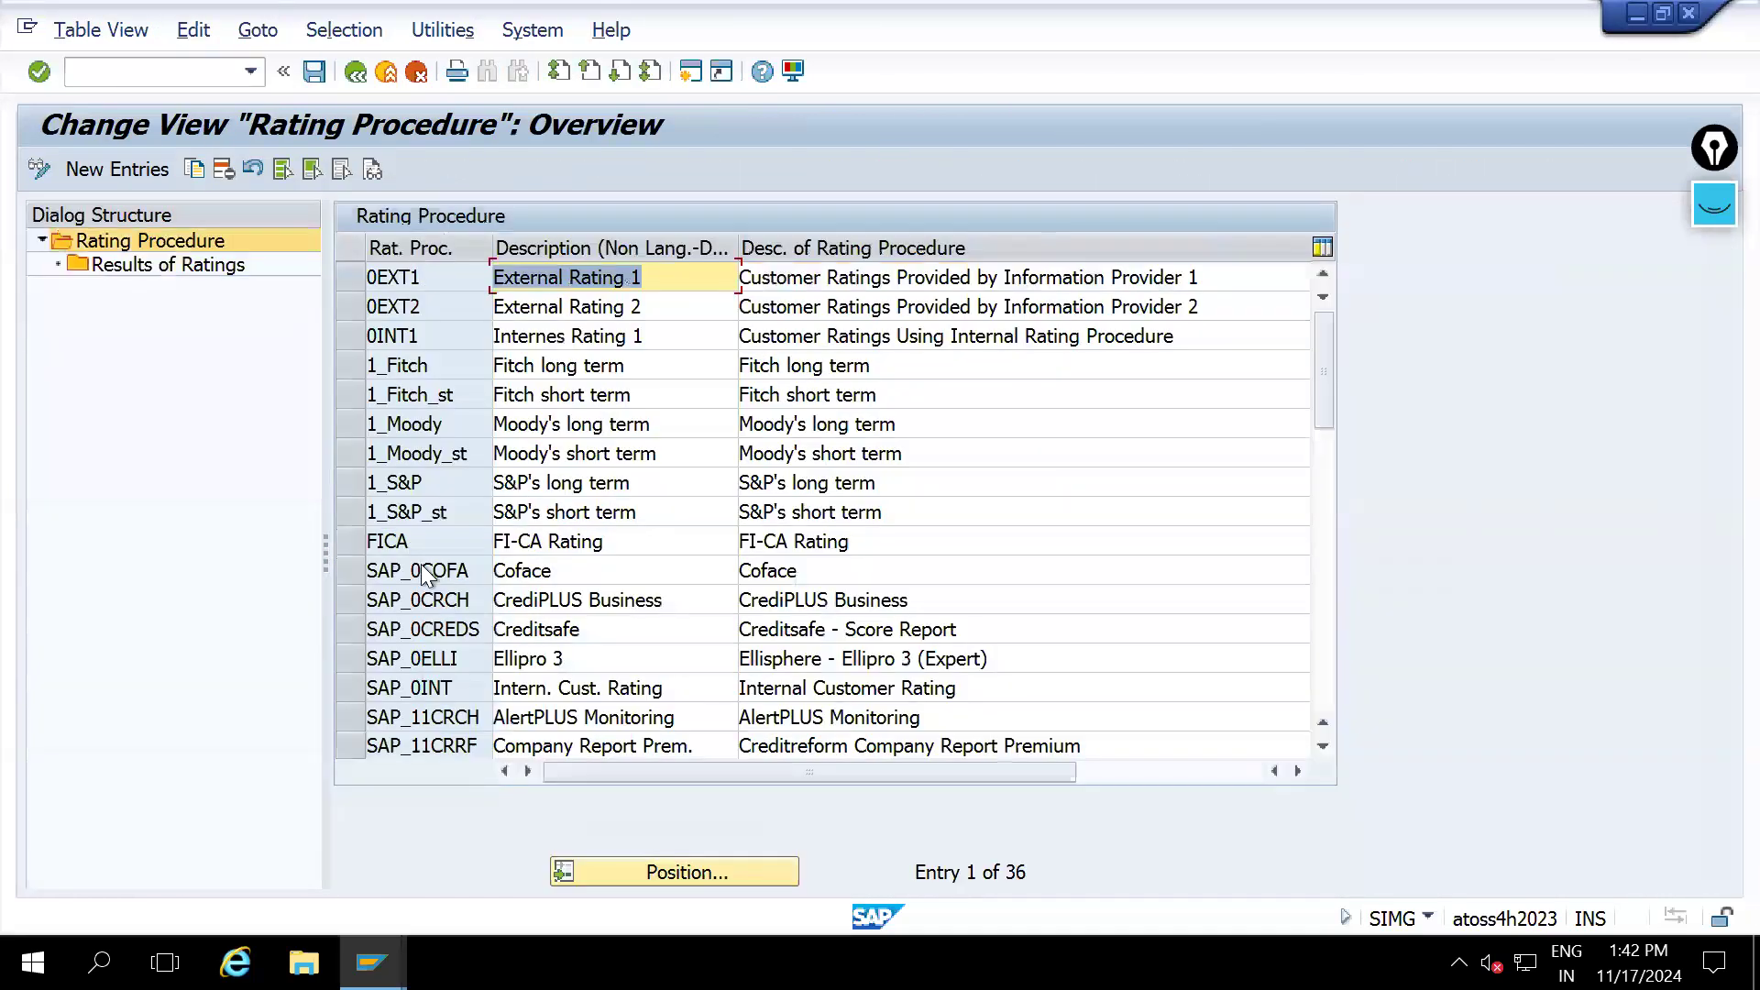
Review the Results of Ratings for rating procedure 0INT1, and leave the activity for Define Formulas
left_click(420, 306)
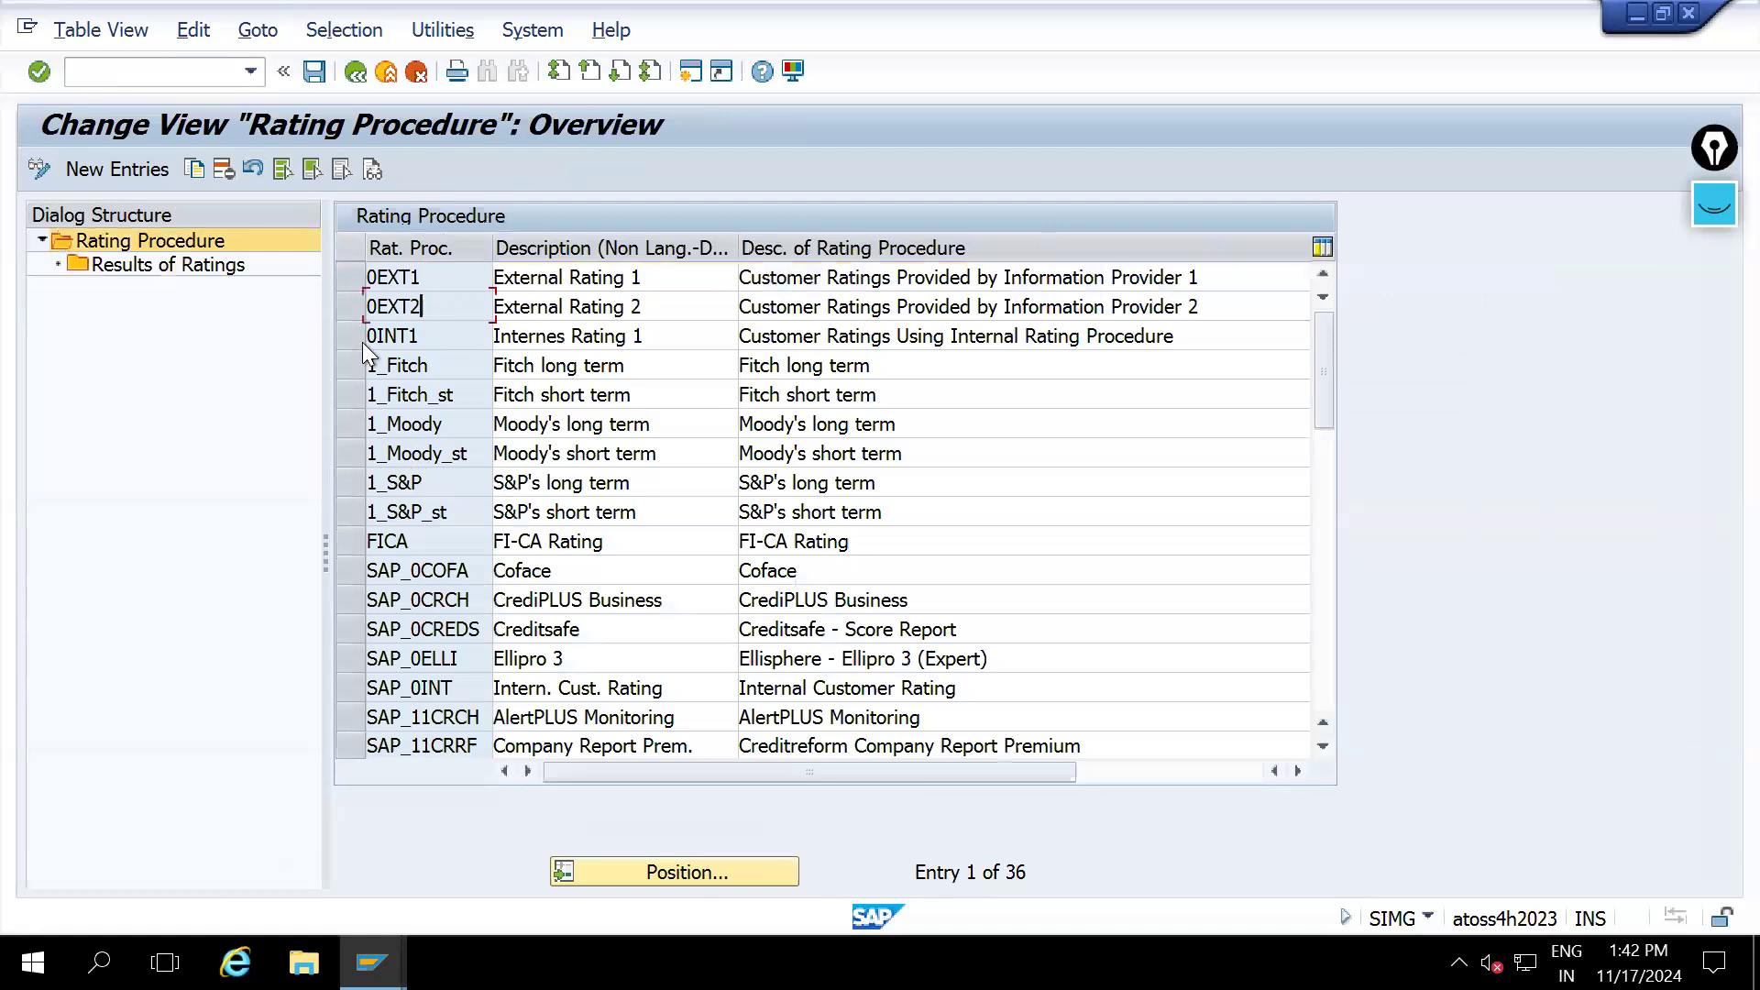
left_click(359, 334)
double_click(165, 264)
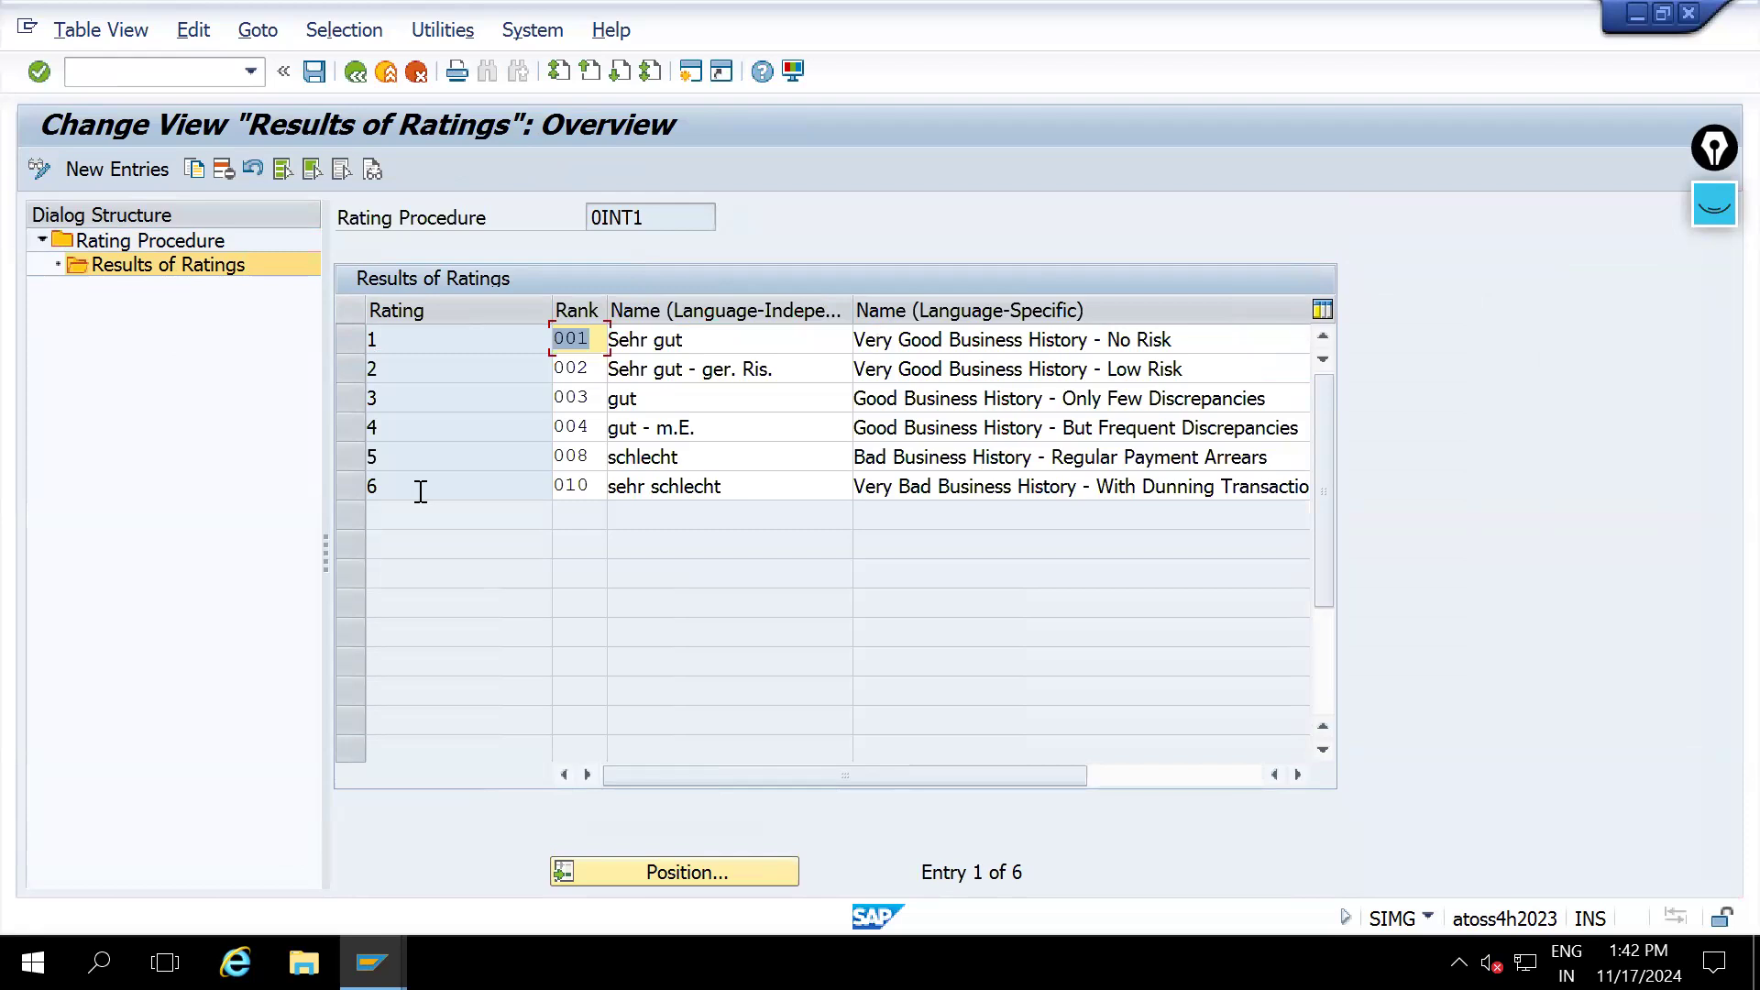
left_click(354, 73)
left_click(354, 72)
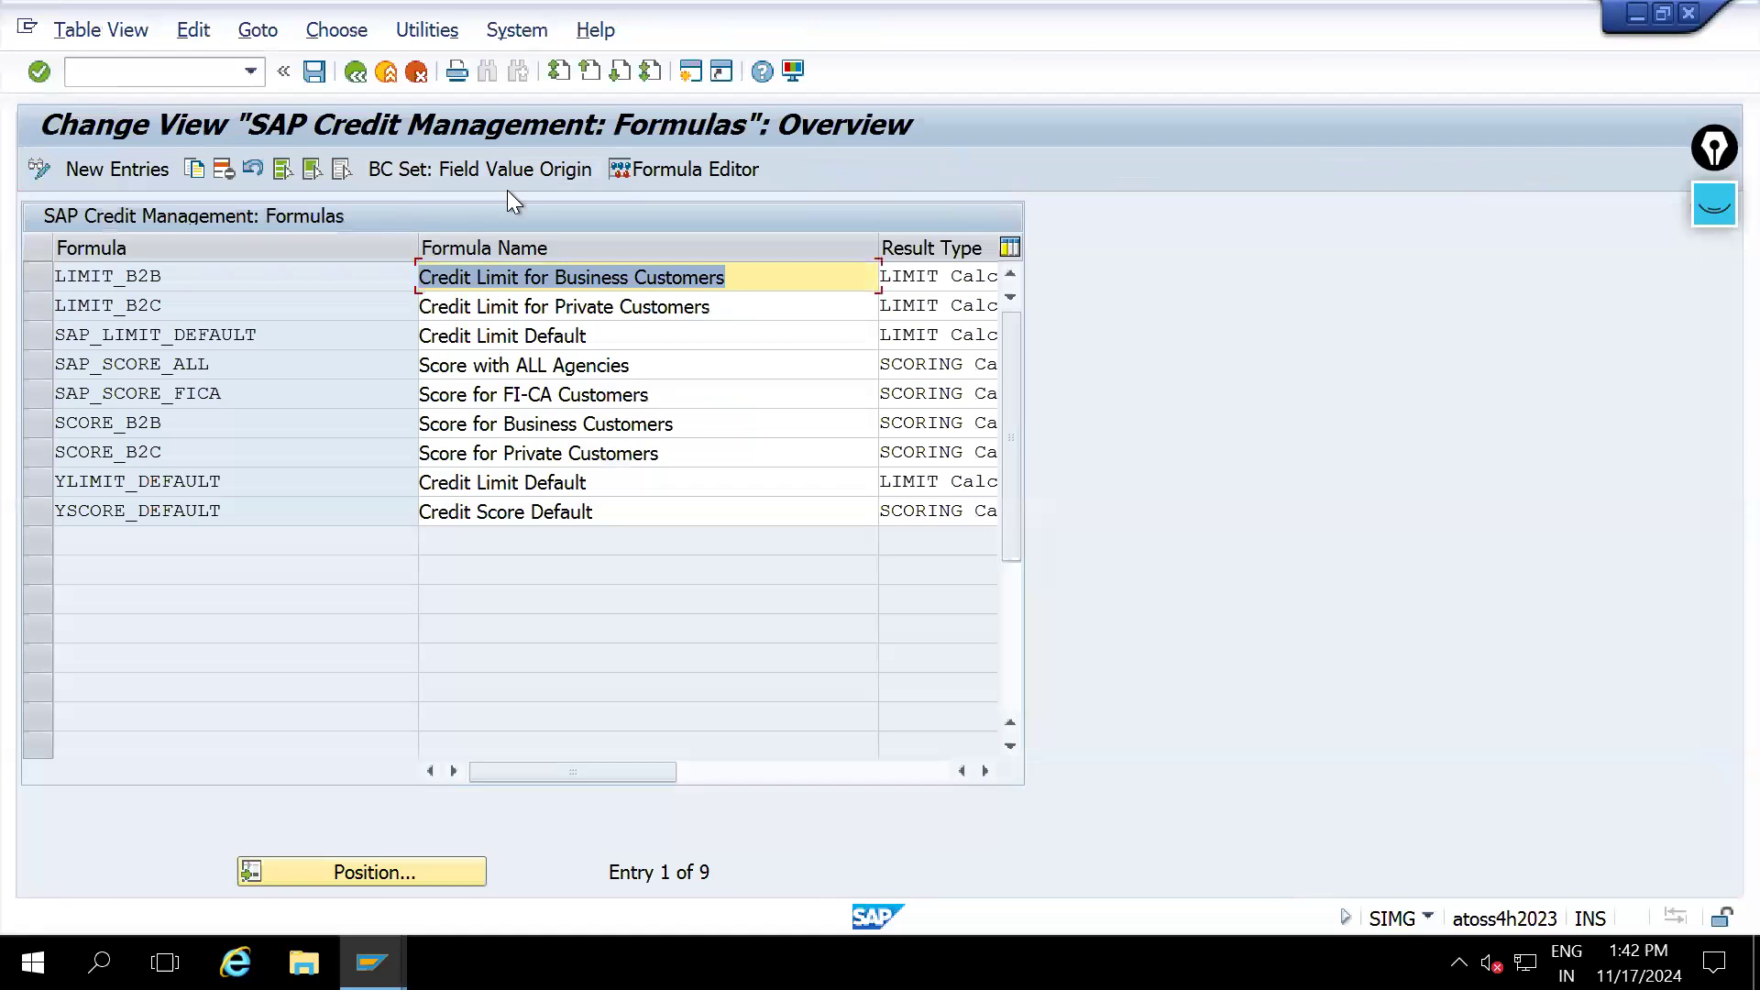
Inspect the credit limit formula LIMIT_B2B in the Formula Editor, and exit to the IMG without saving changes
left_click(695, 170)
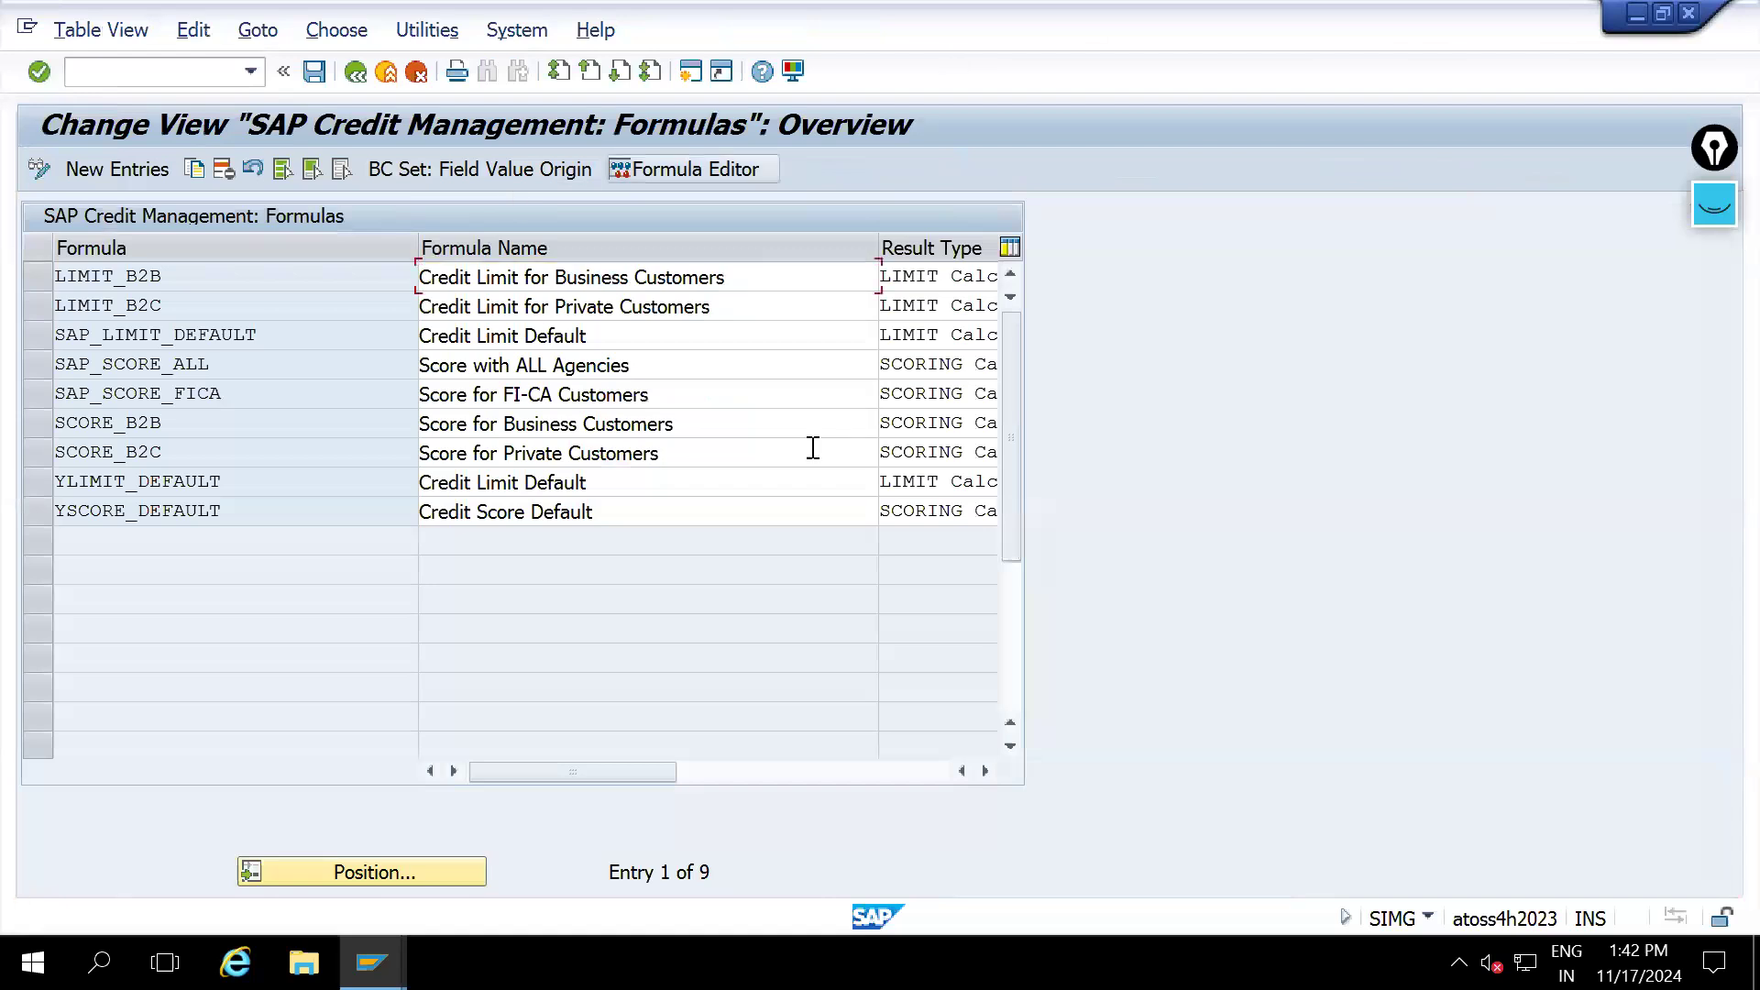
left_click(42, 274)
left_click(678, 168)
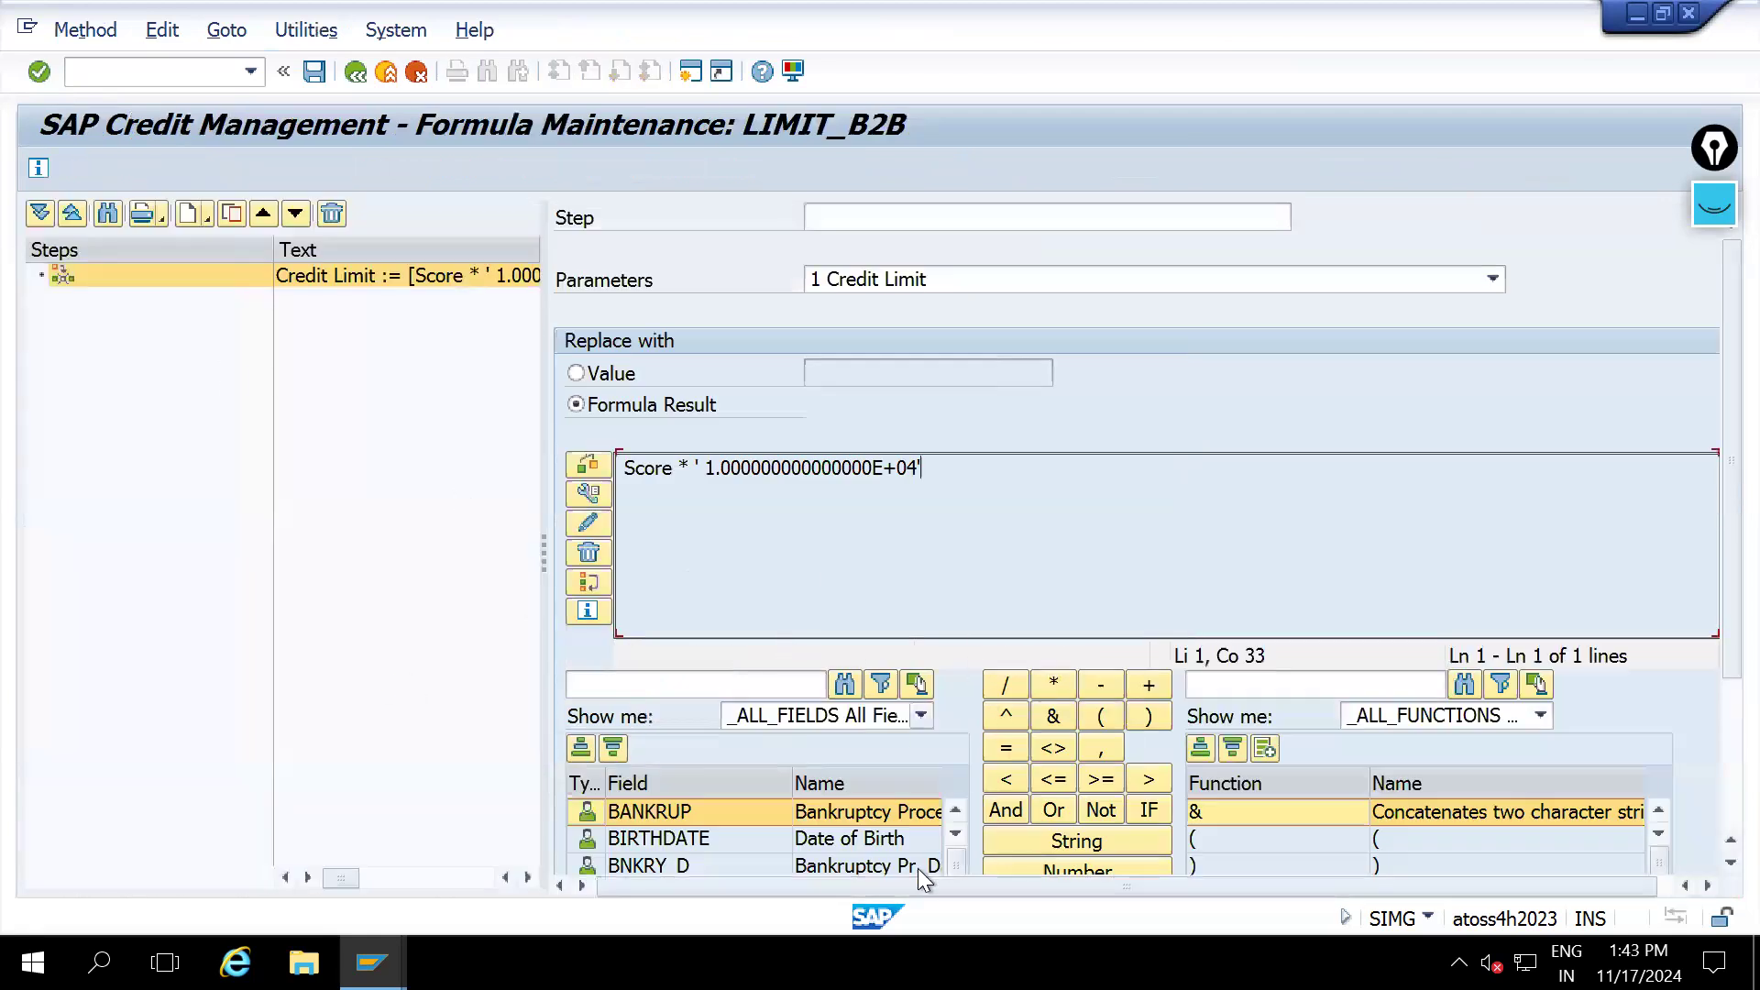
scroll(596, 265, "down", 1)
left_click(354, 71)
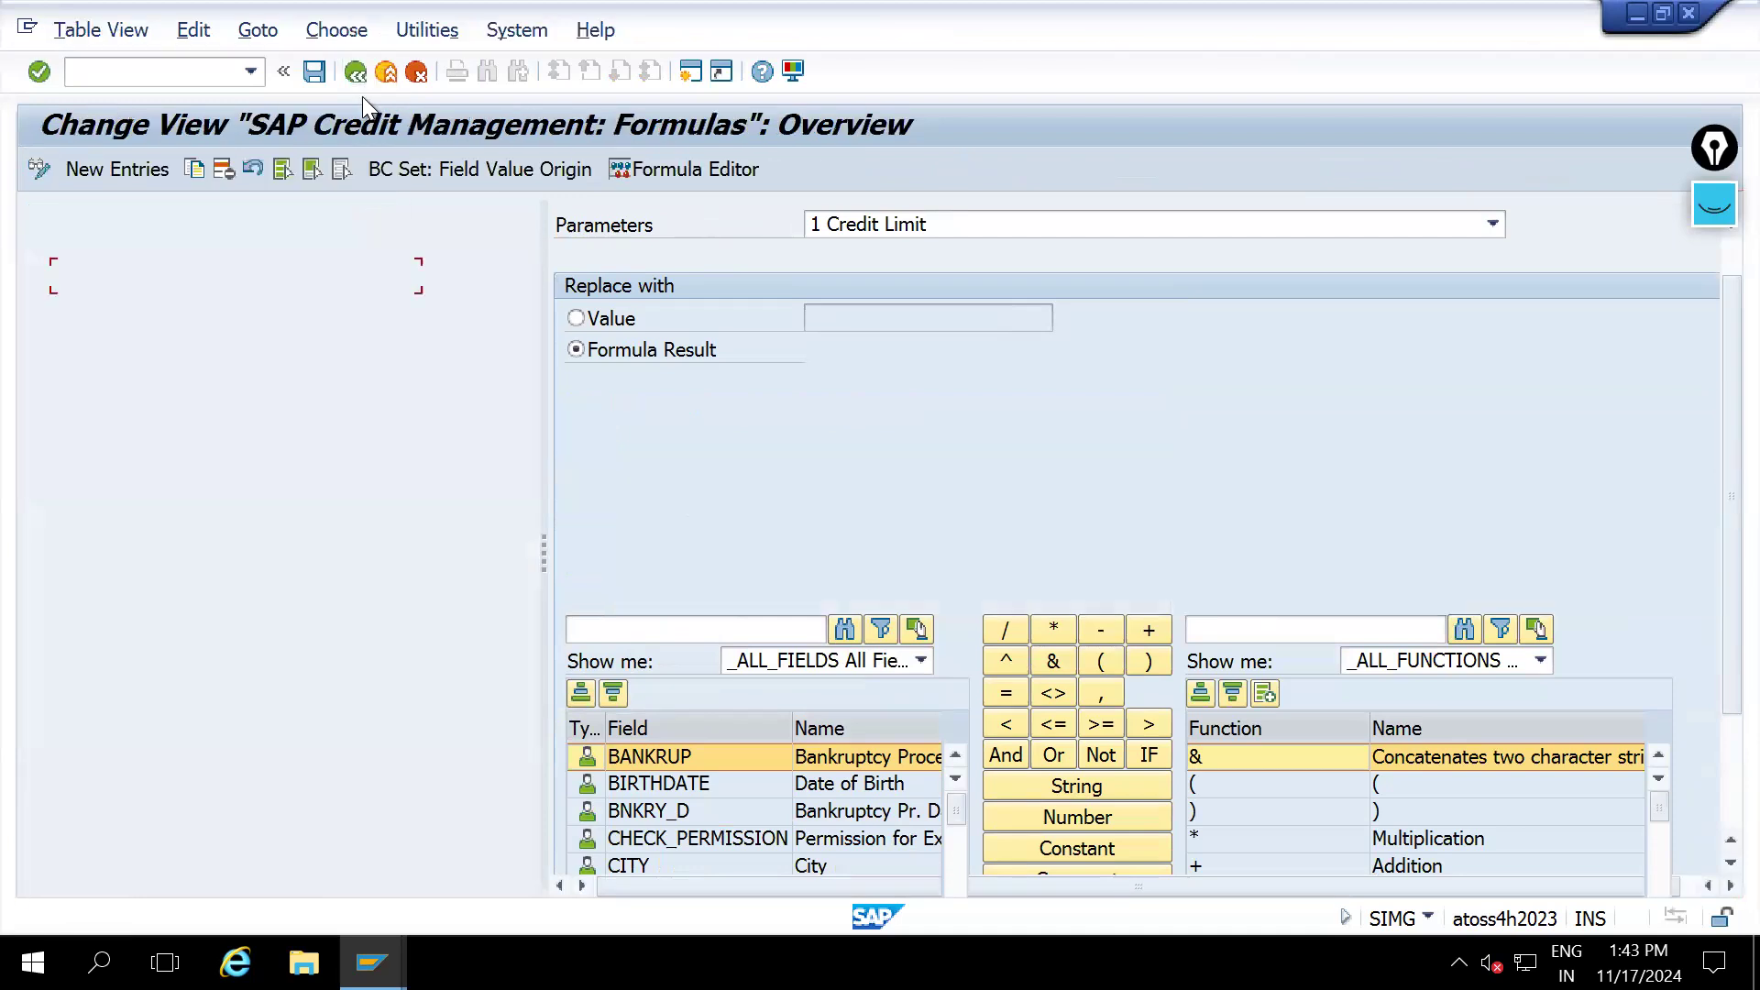
left_click(357, 73)
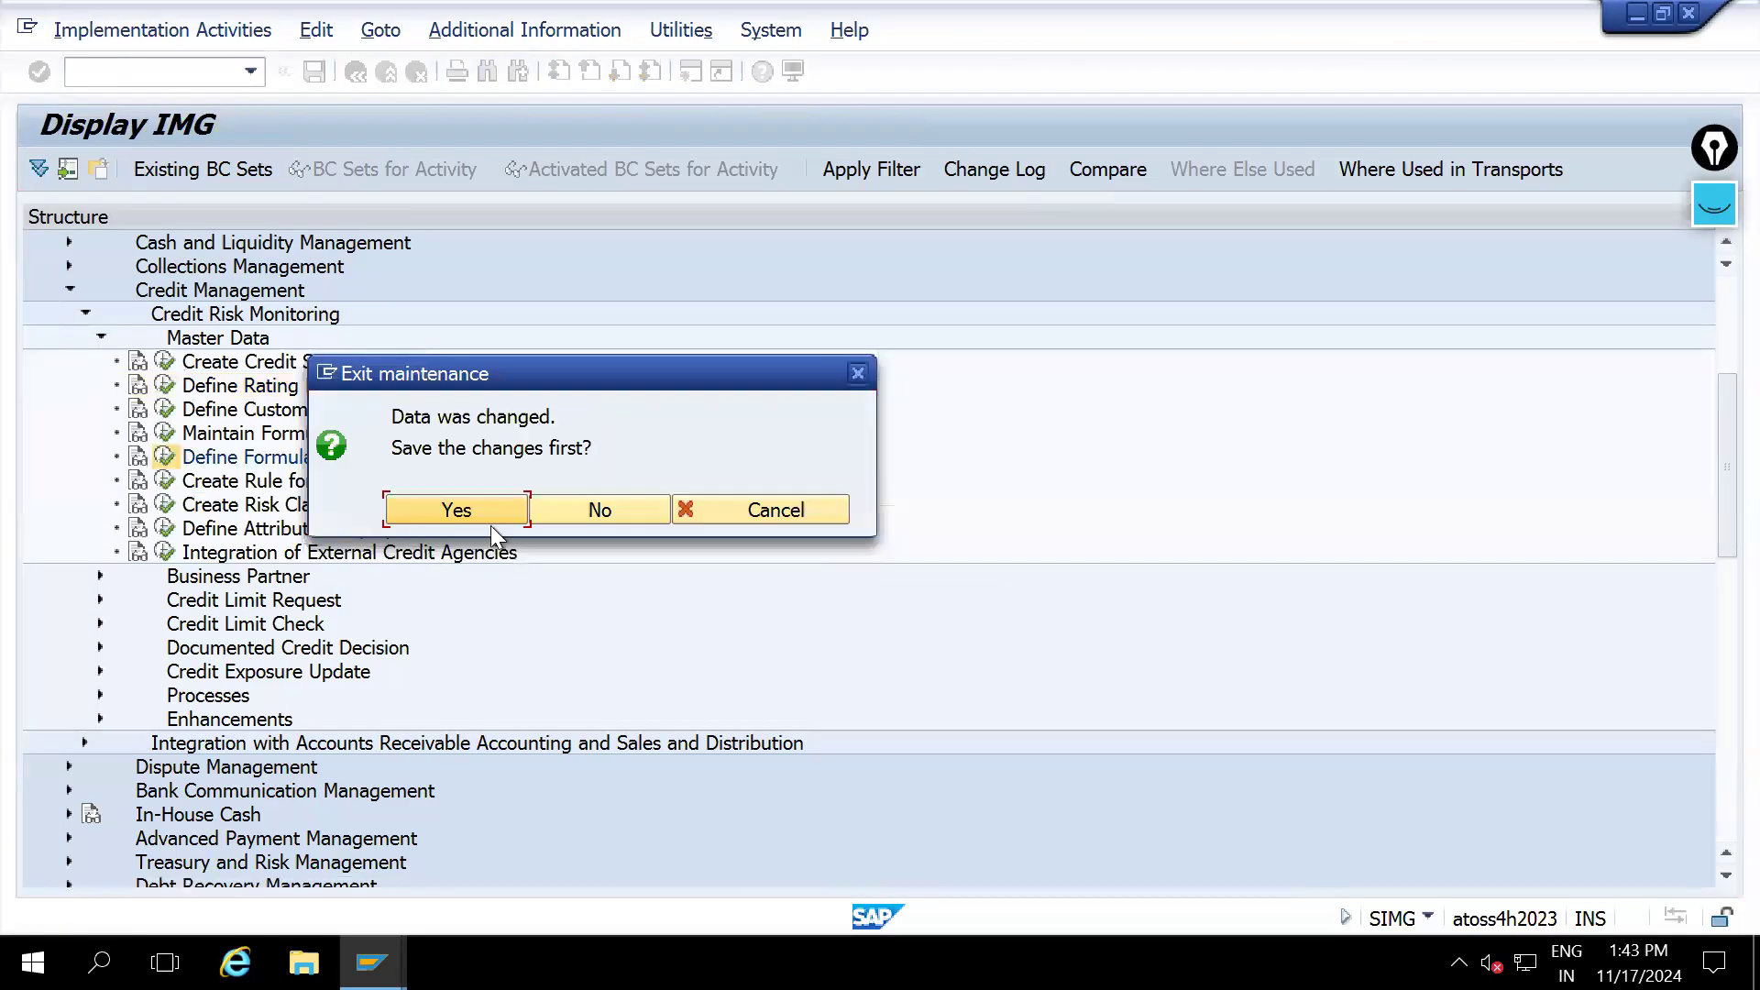
left_click(598, 509)
Switch to the business partner's credit profile, examine the available scoring rules, and return to the IMG
left_click(231, 482)
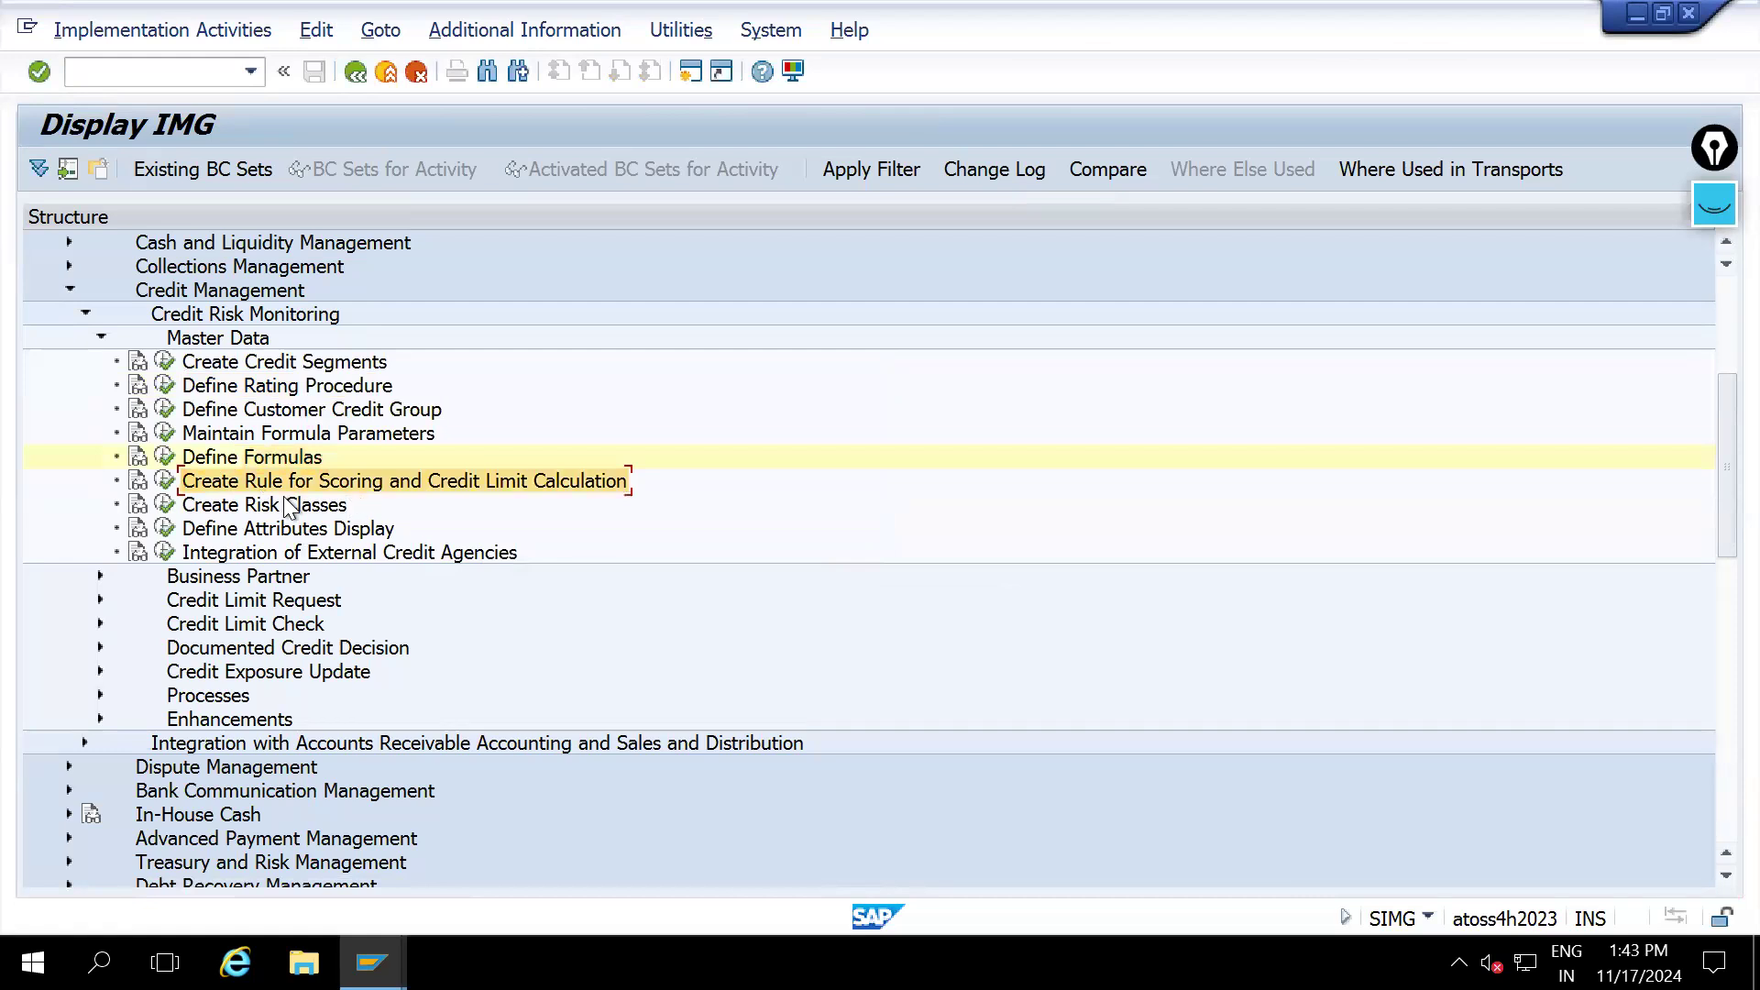
left_click(372, 962)
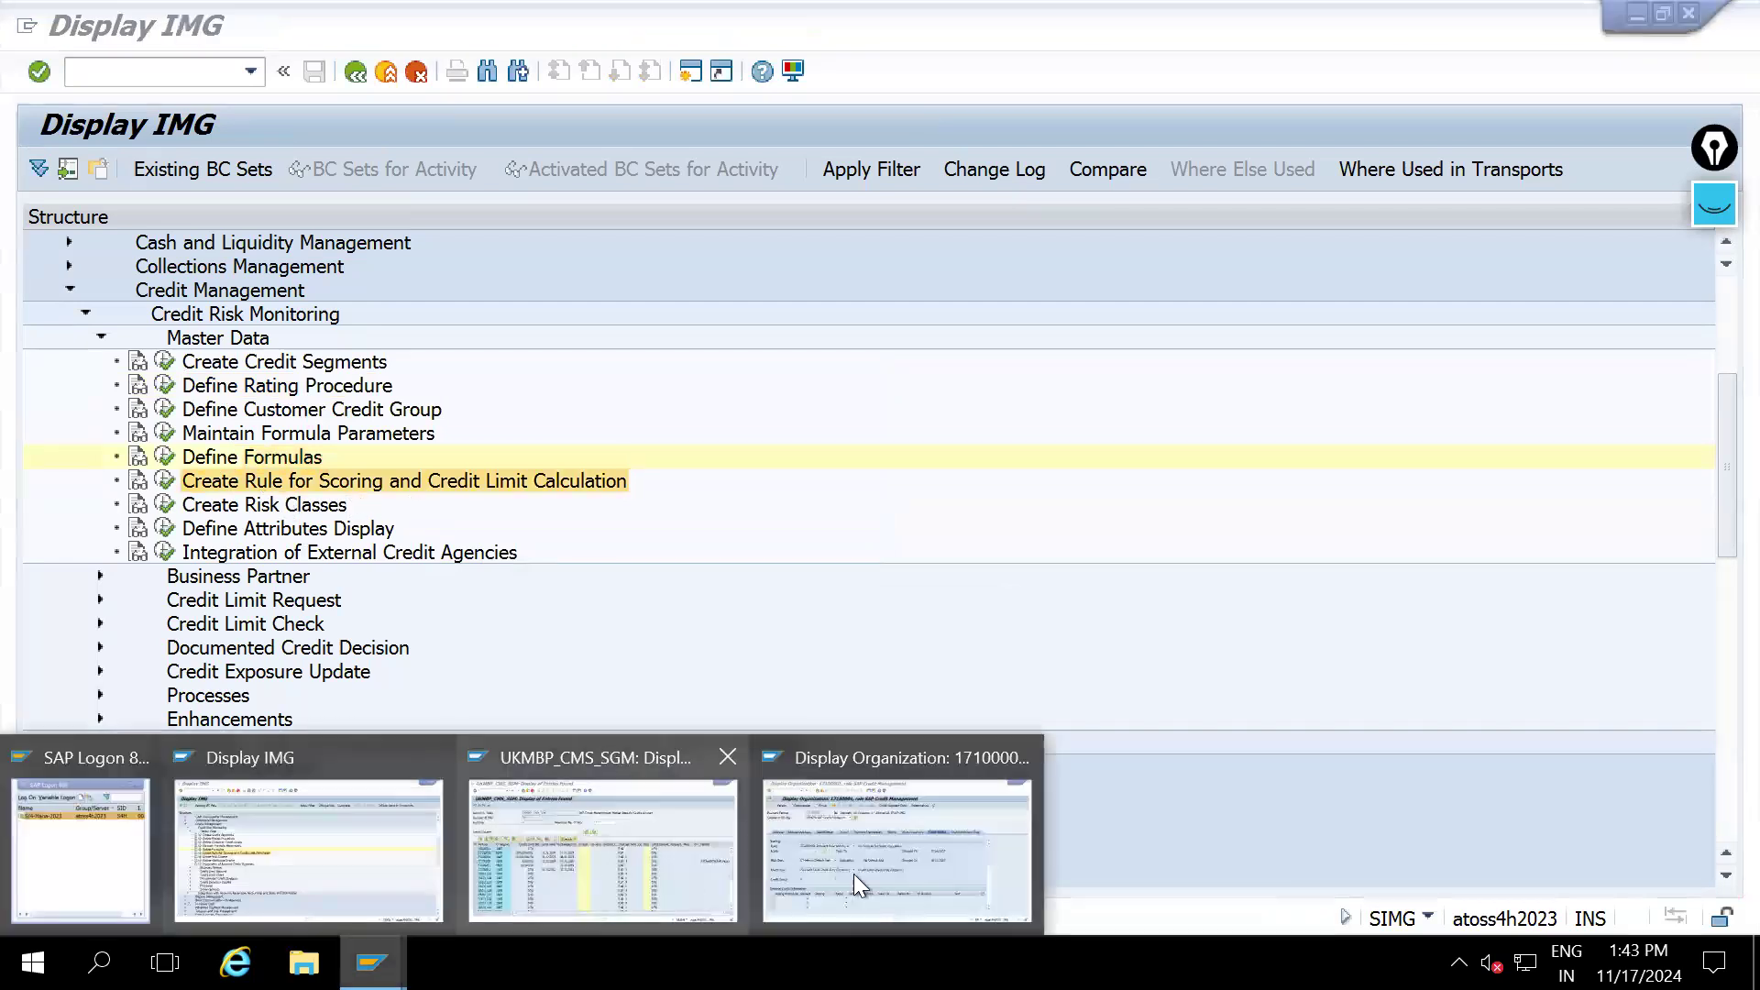
left_click(747, 770)
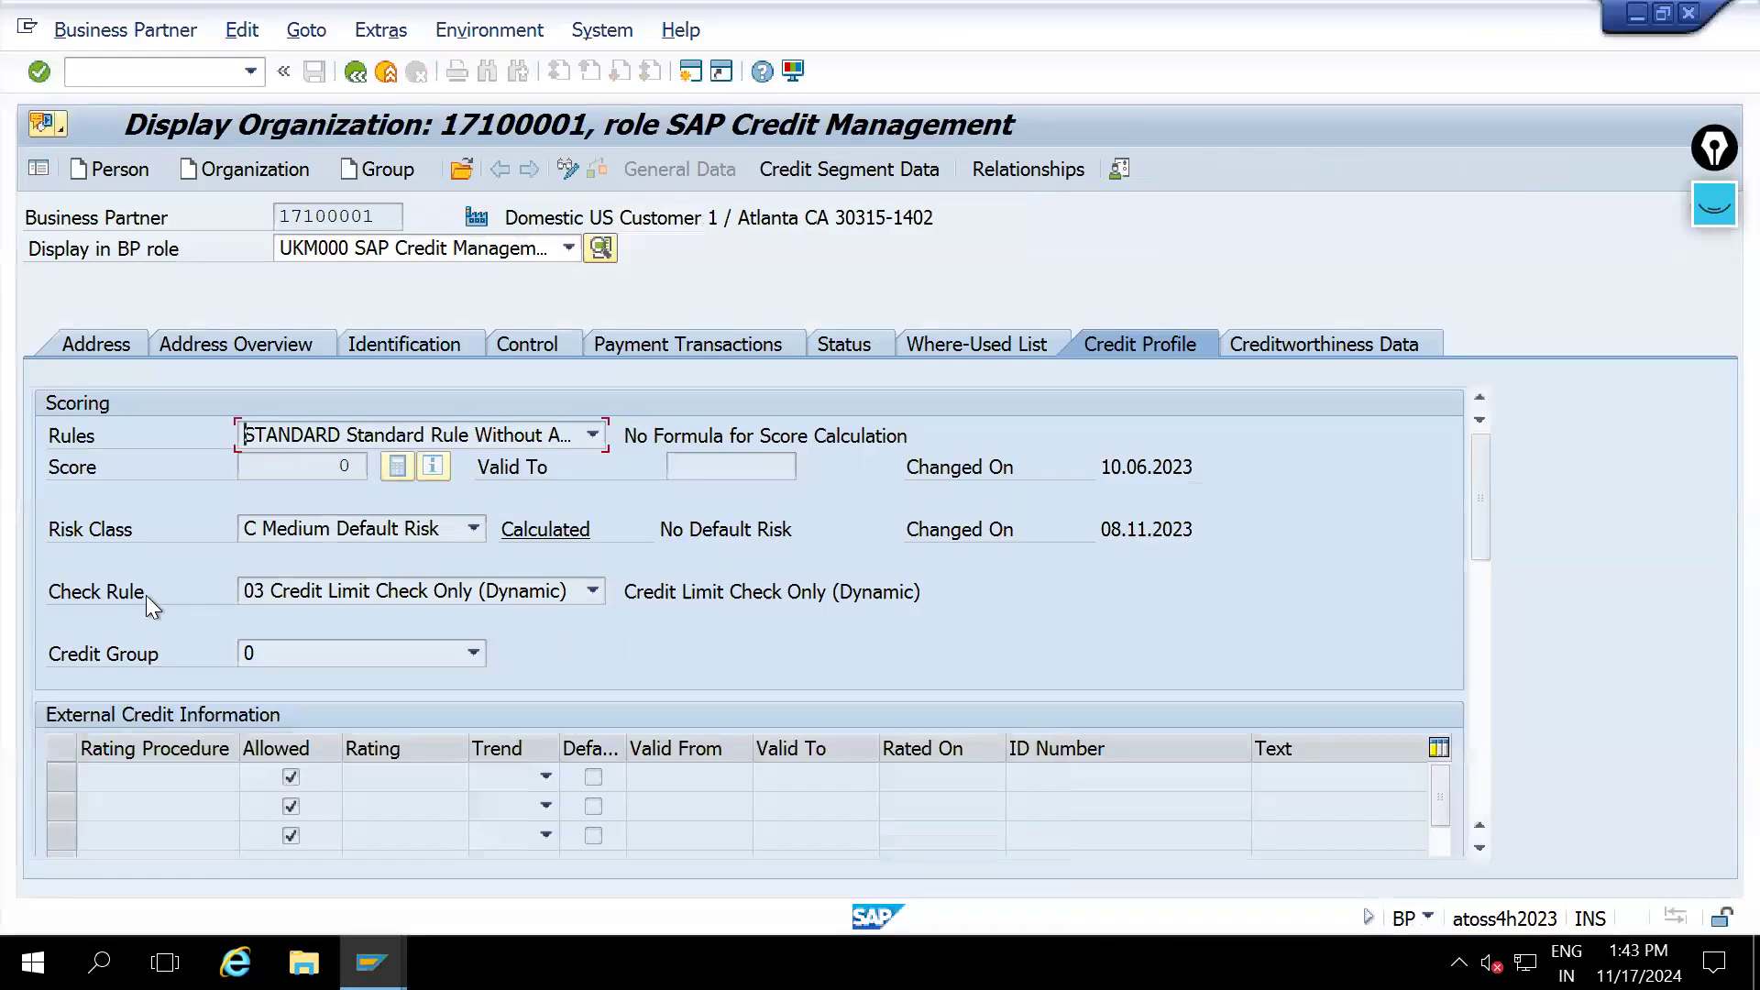
left_click(343, 434)
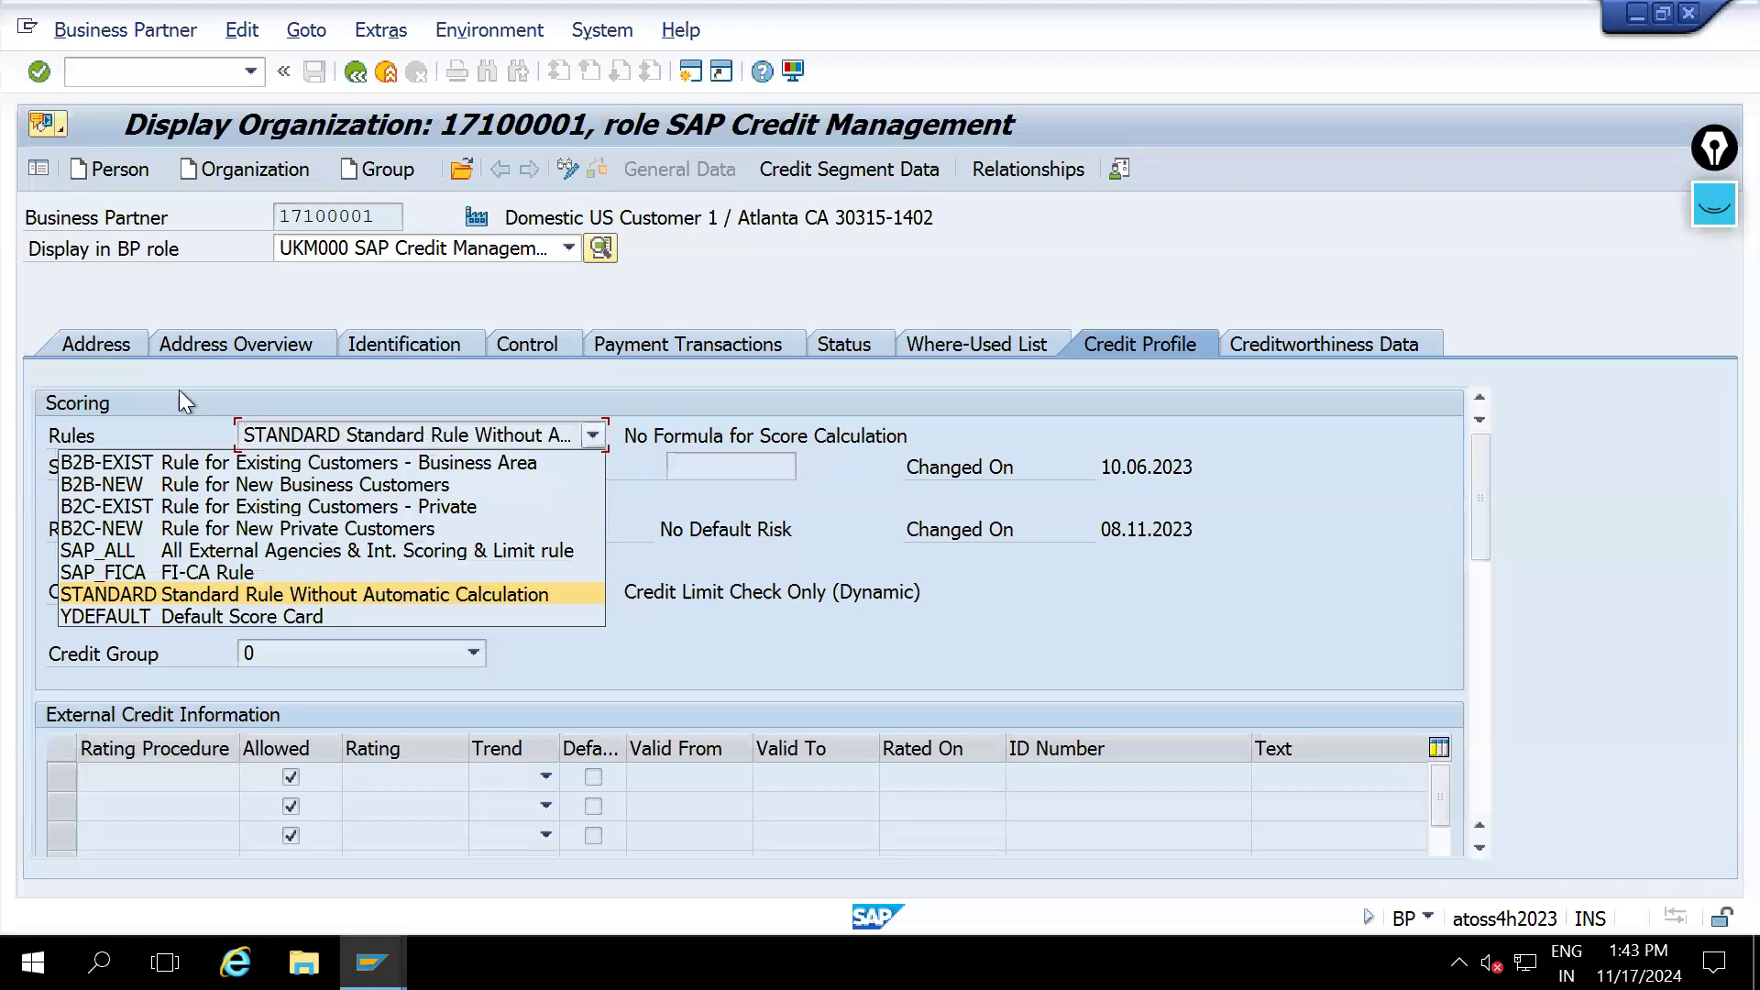
left_click(316, 436)
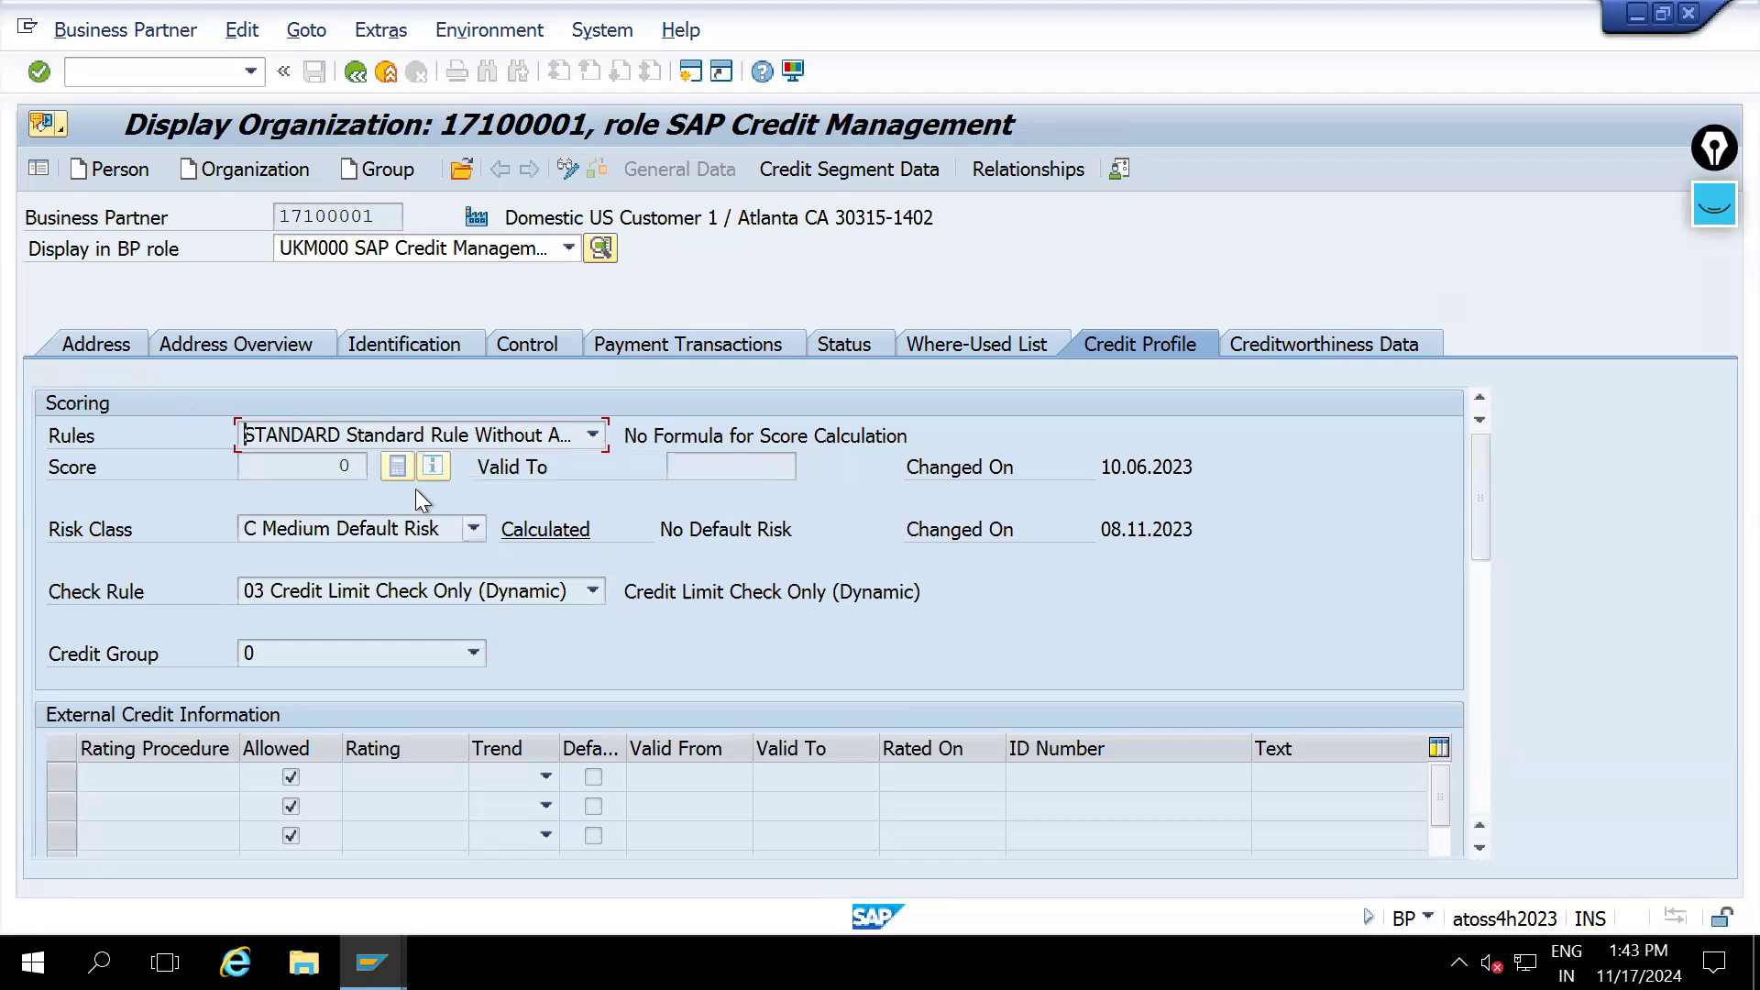
left_click(372, 962)
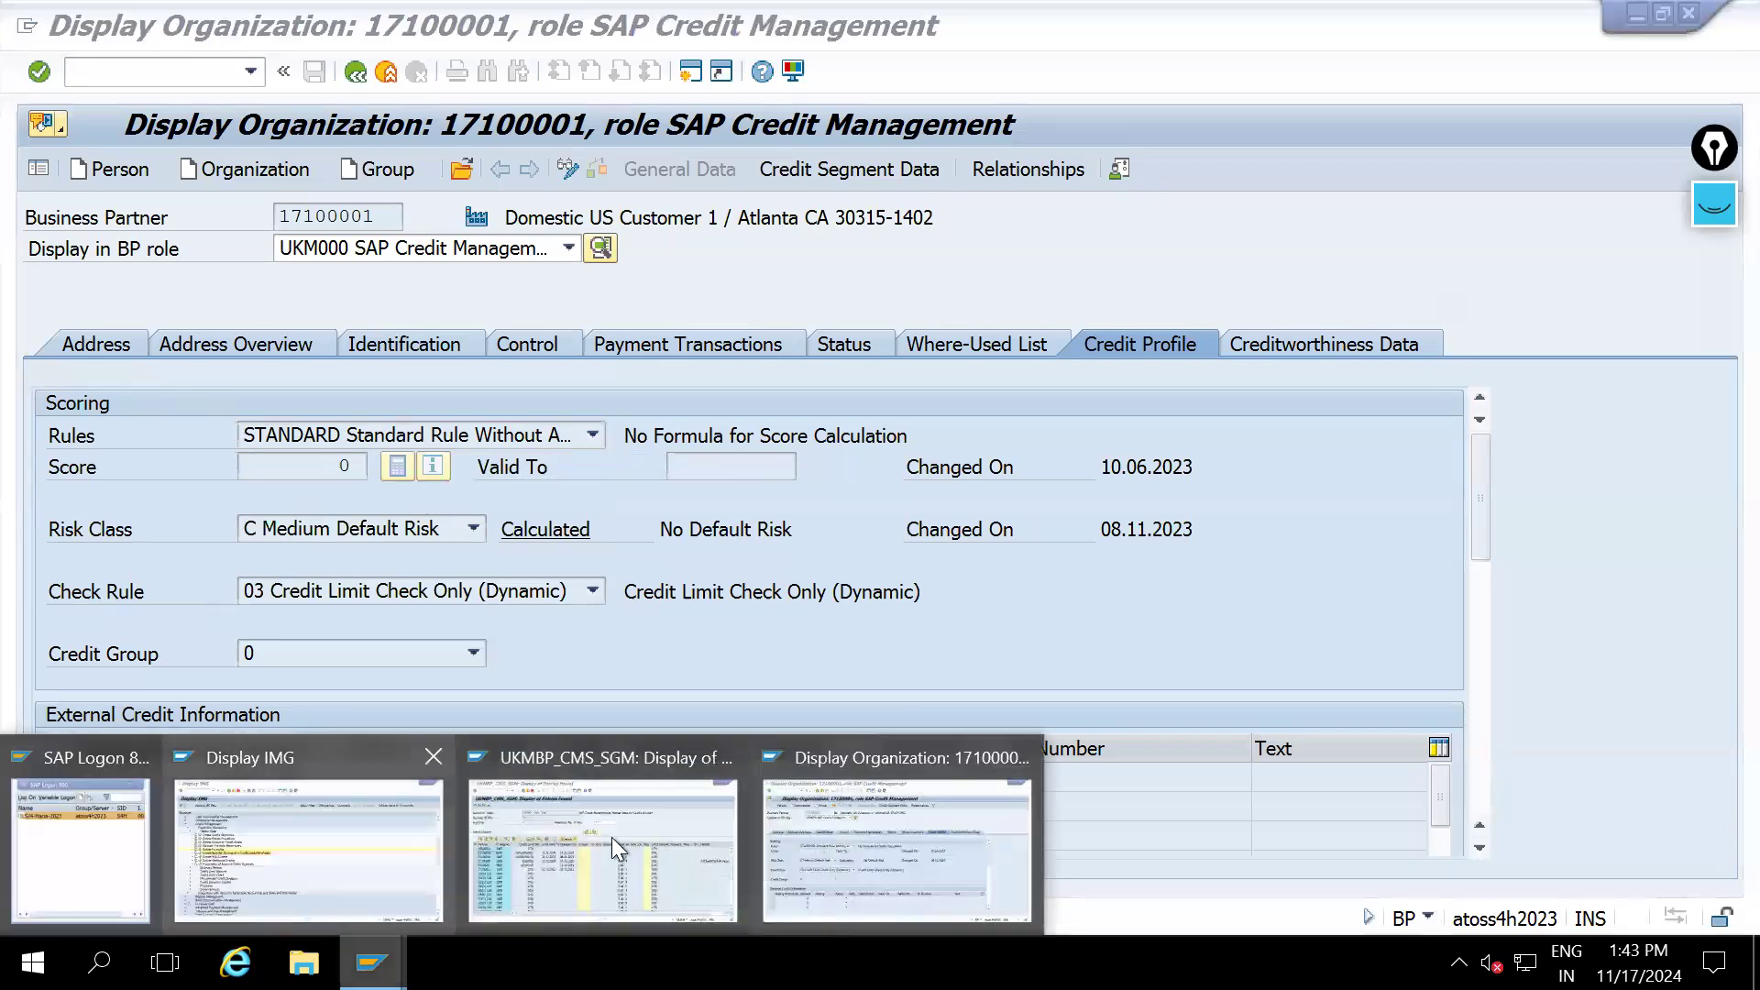
left_click(405, 846)
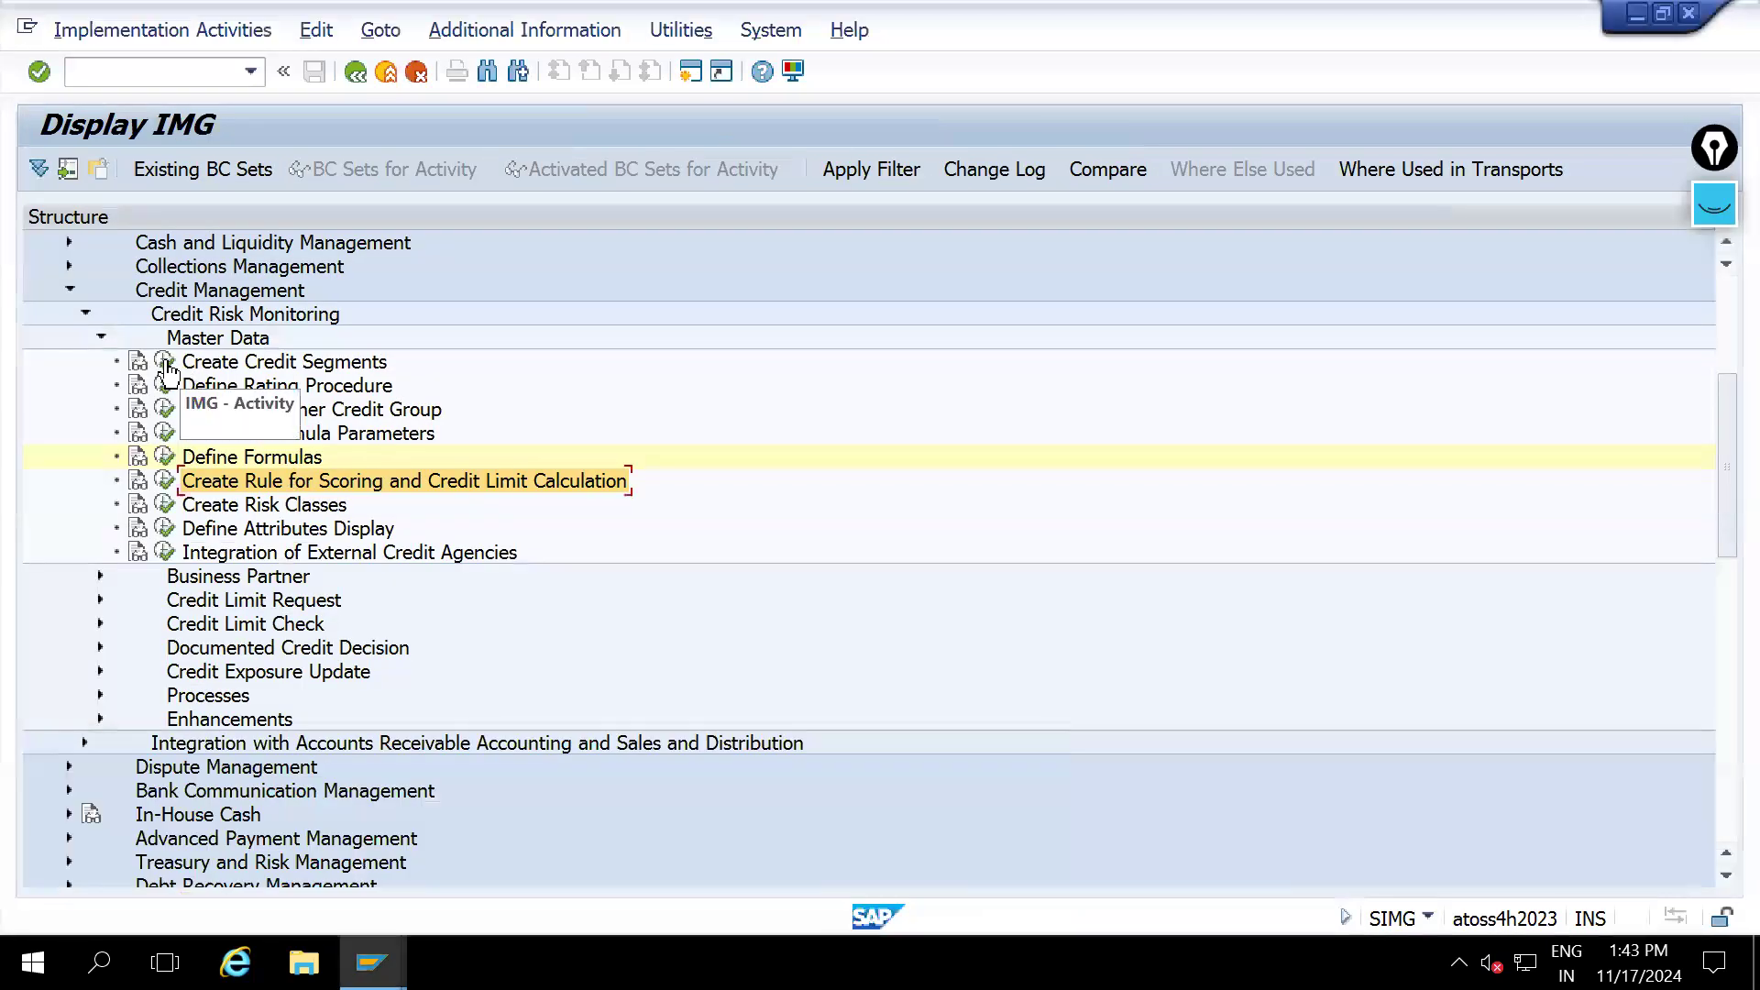
Open Create Credit Segments, and check the credit segments available in the business partner's credit segment data
left_click(504, 458)
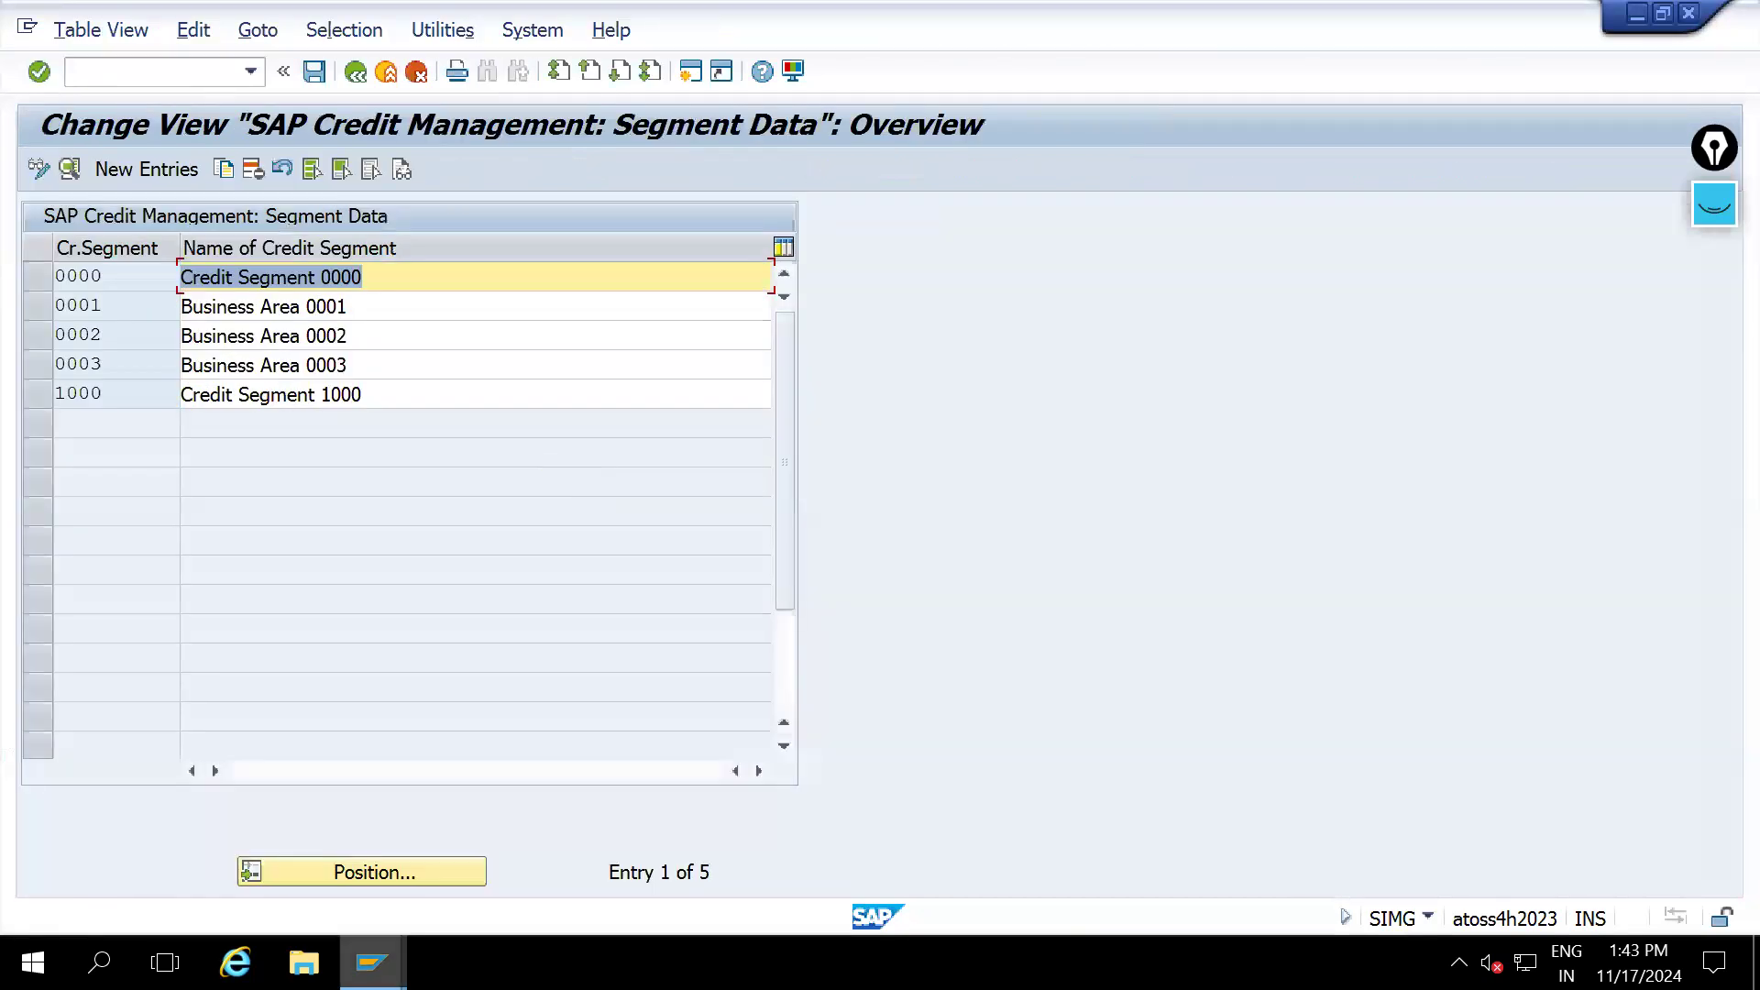
left_click(372, 963)
left_click(843, 862)
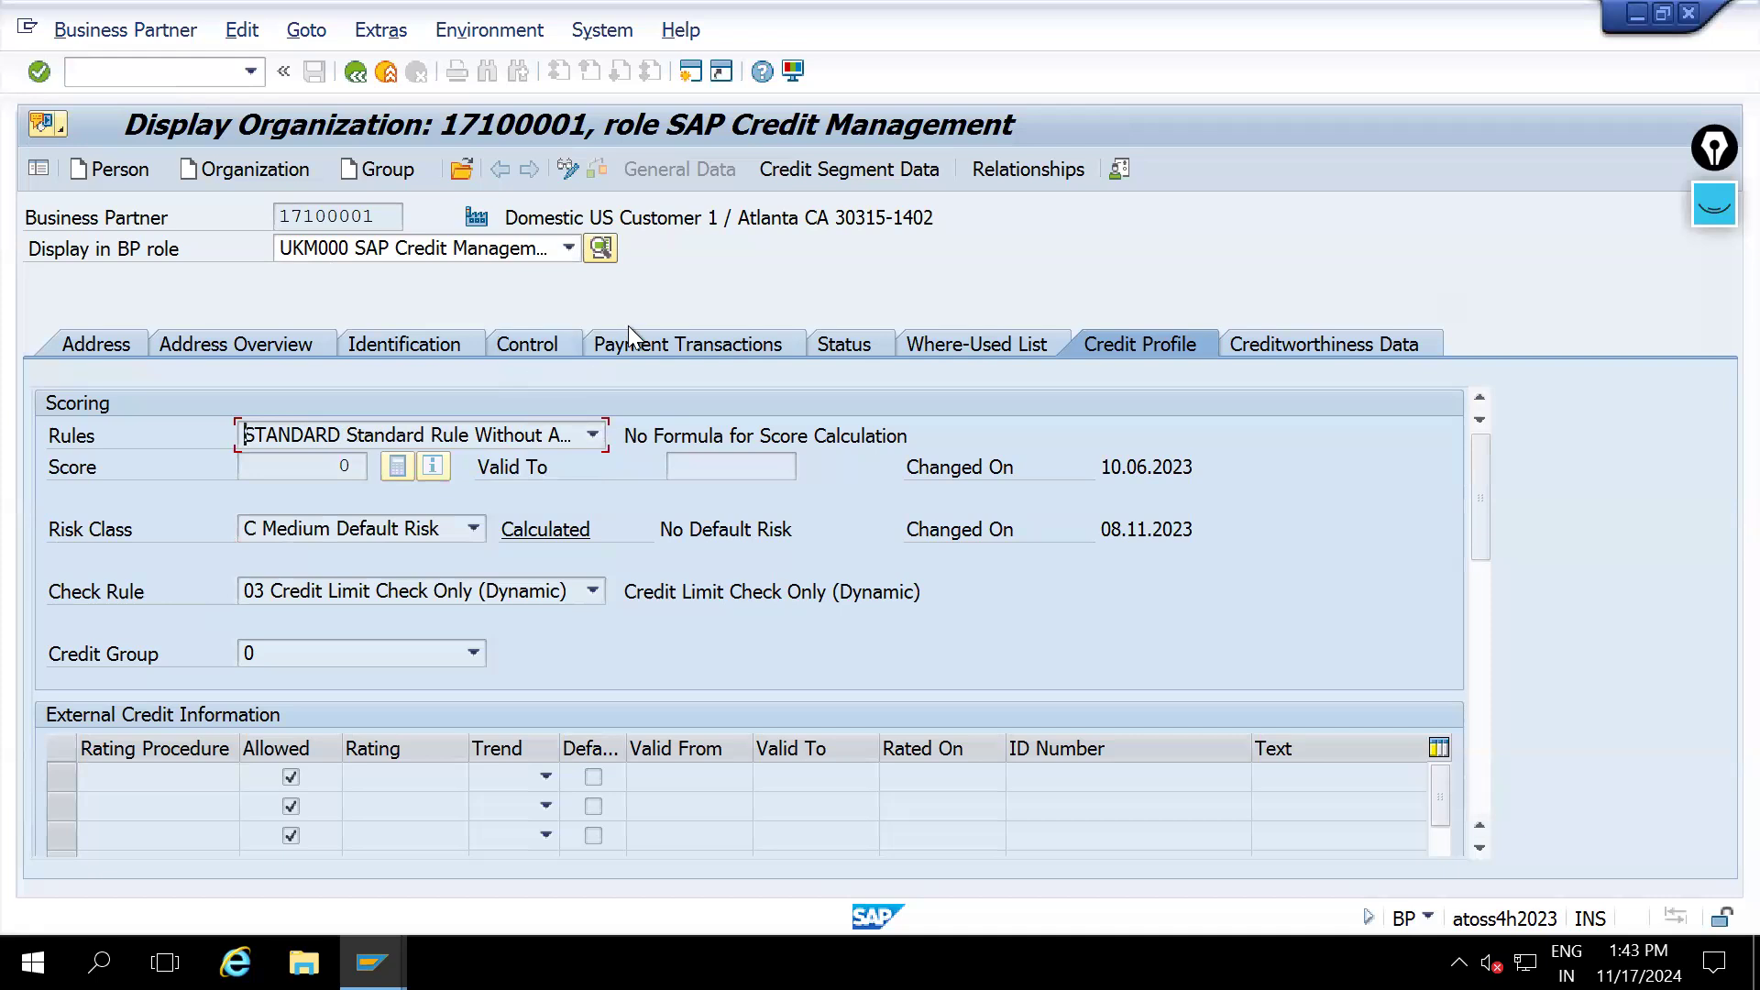
left_click(838, 173)
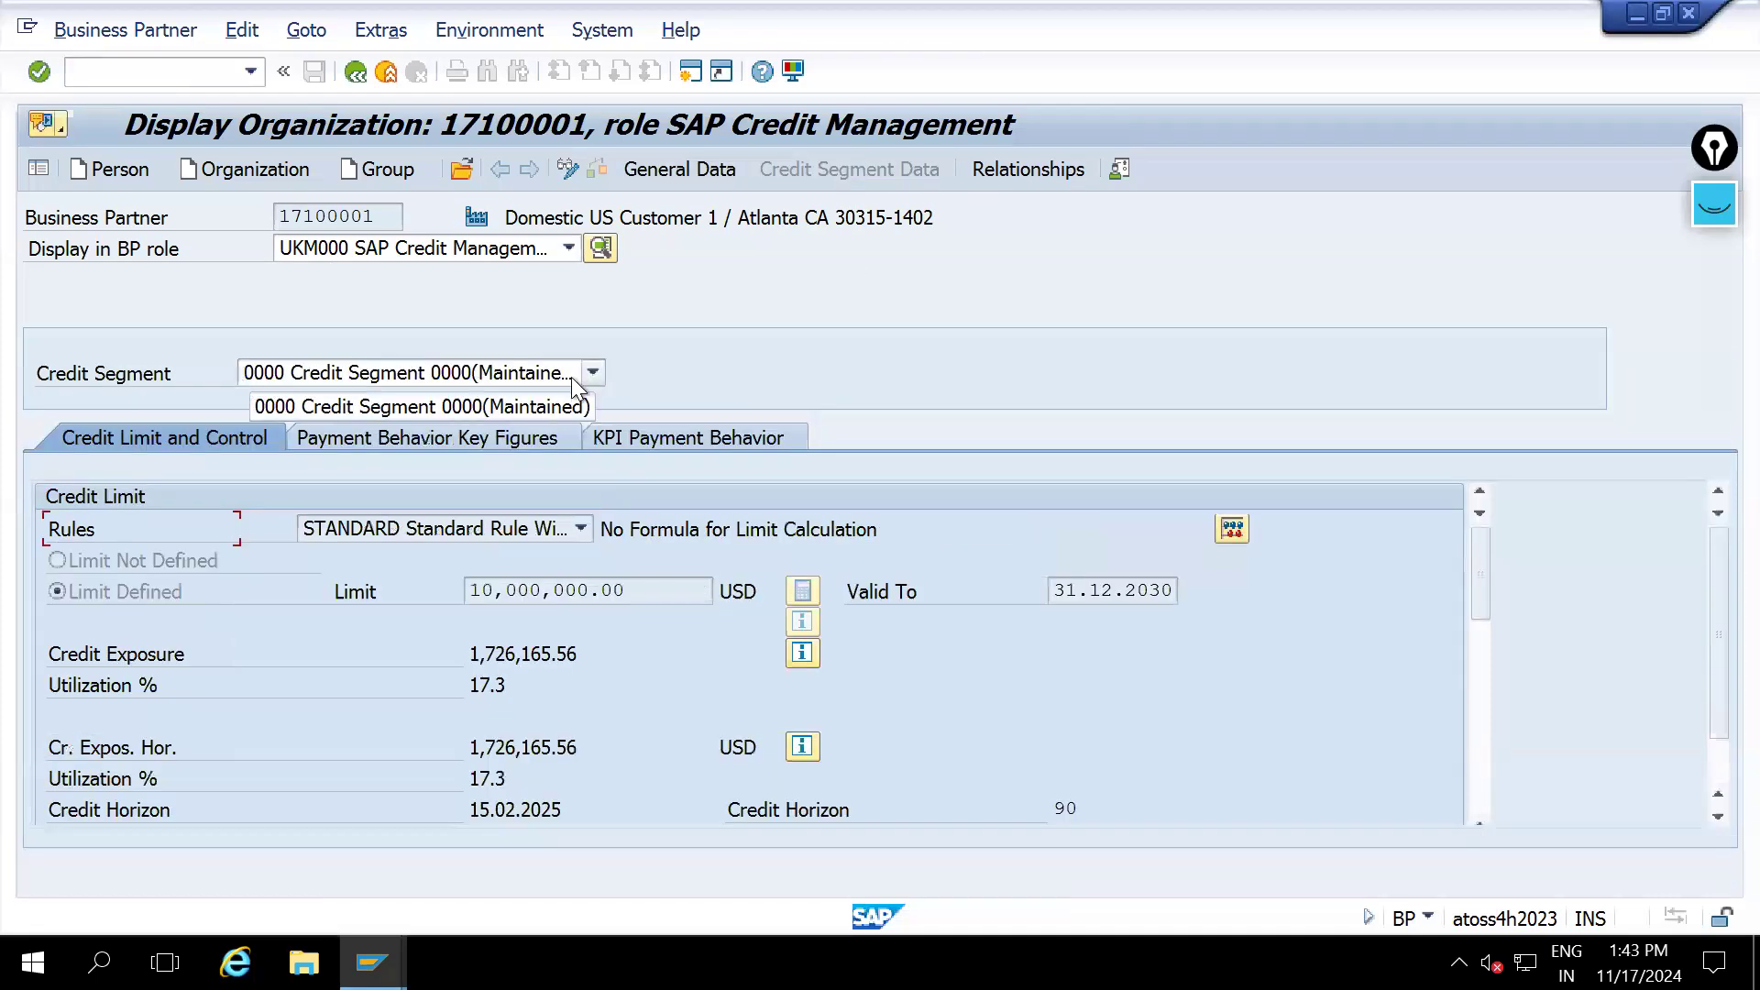
left_click(552, 372)
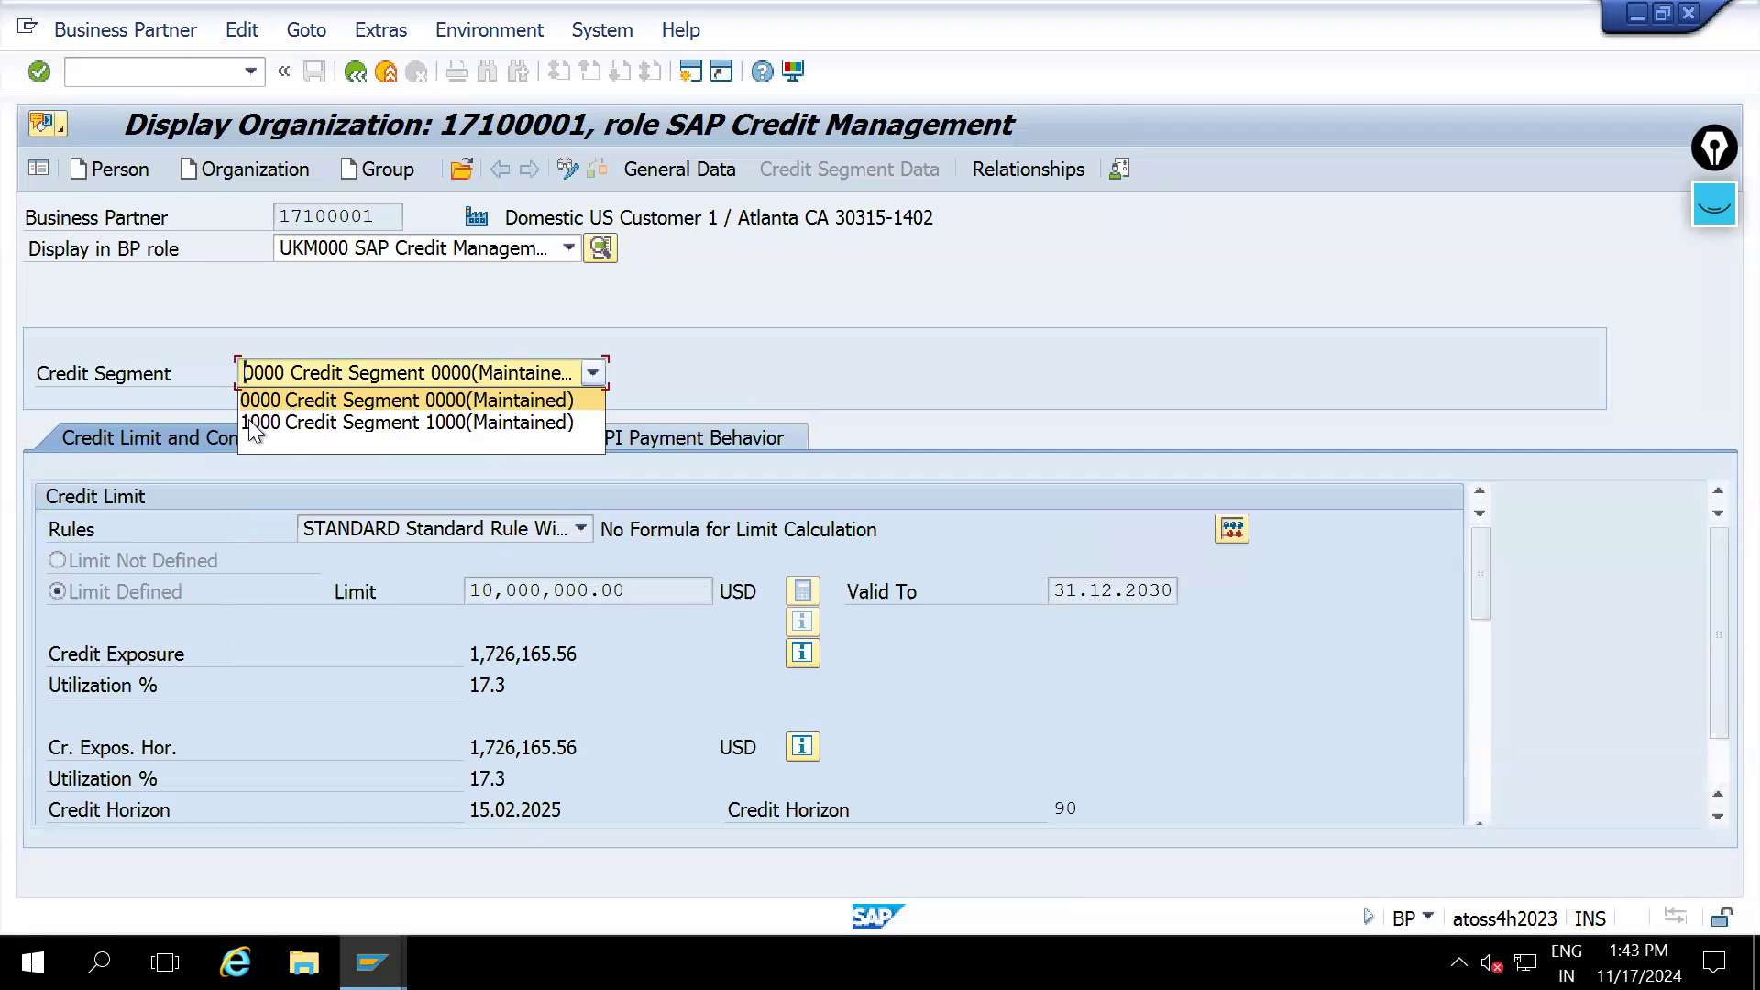
left_click(600, 866)
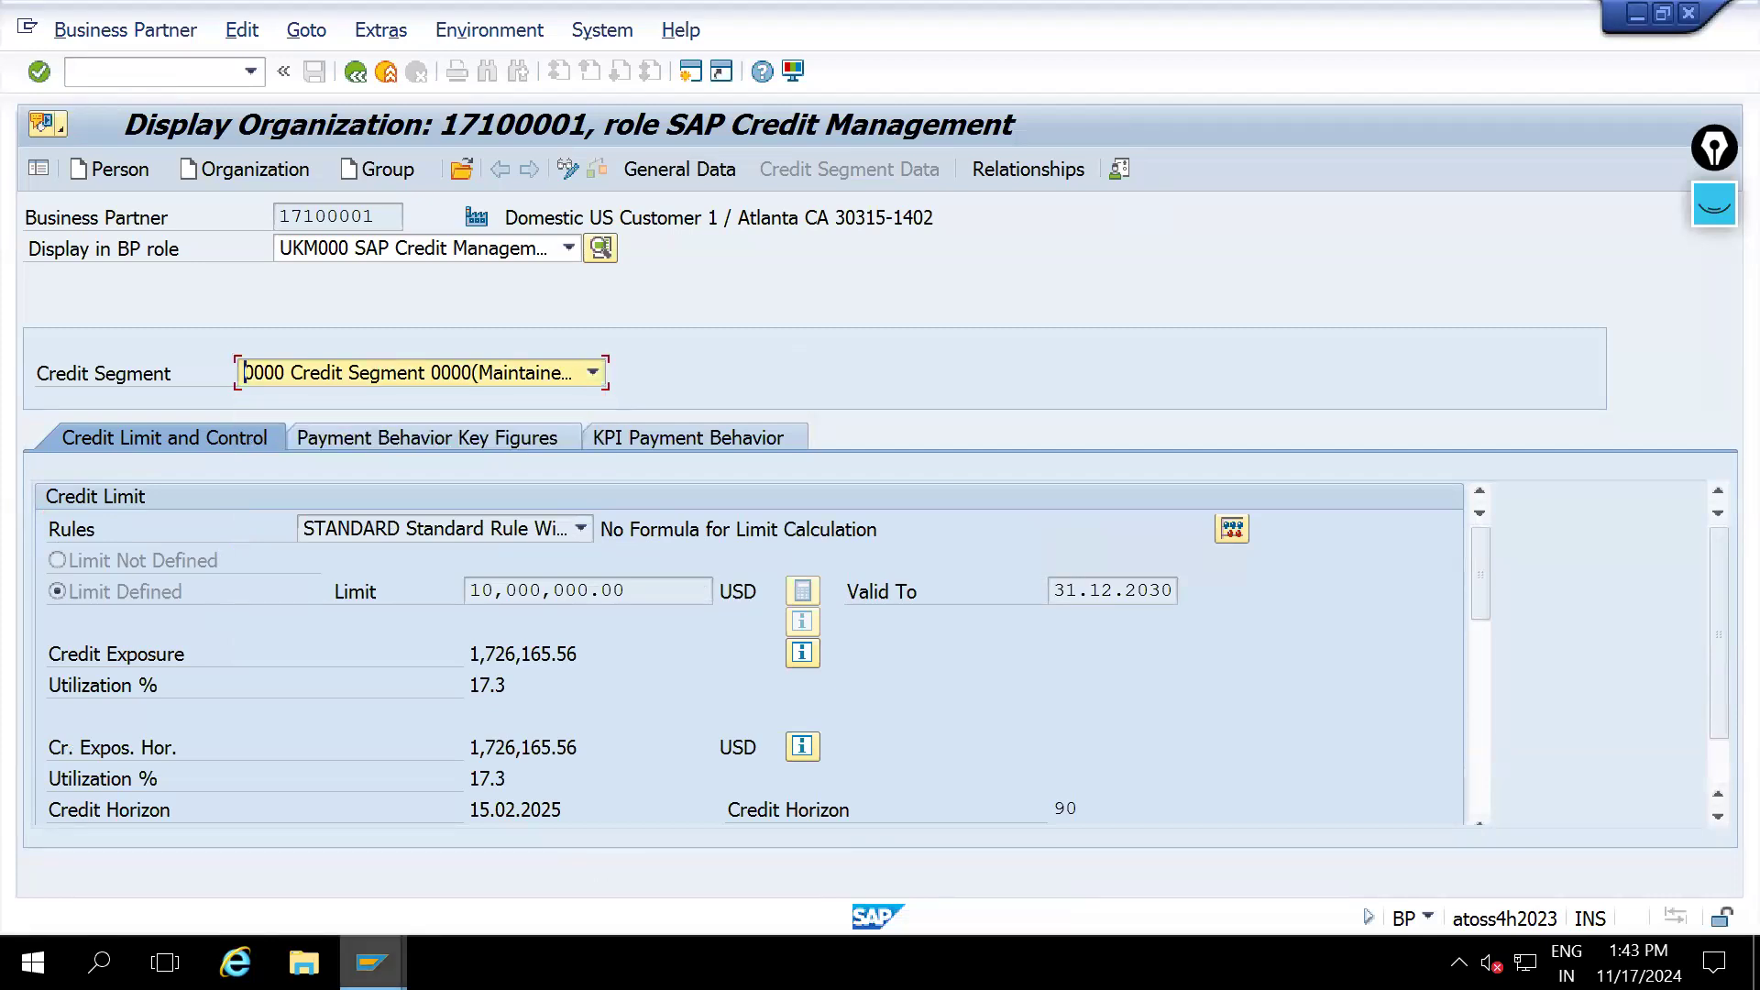
Review the main segment flag and exchange rate type of credit segment 0000 in the configuration, and return to the segment overview
left_click(373, 962)
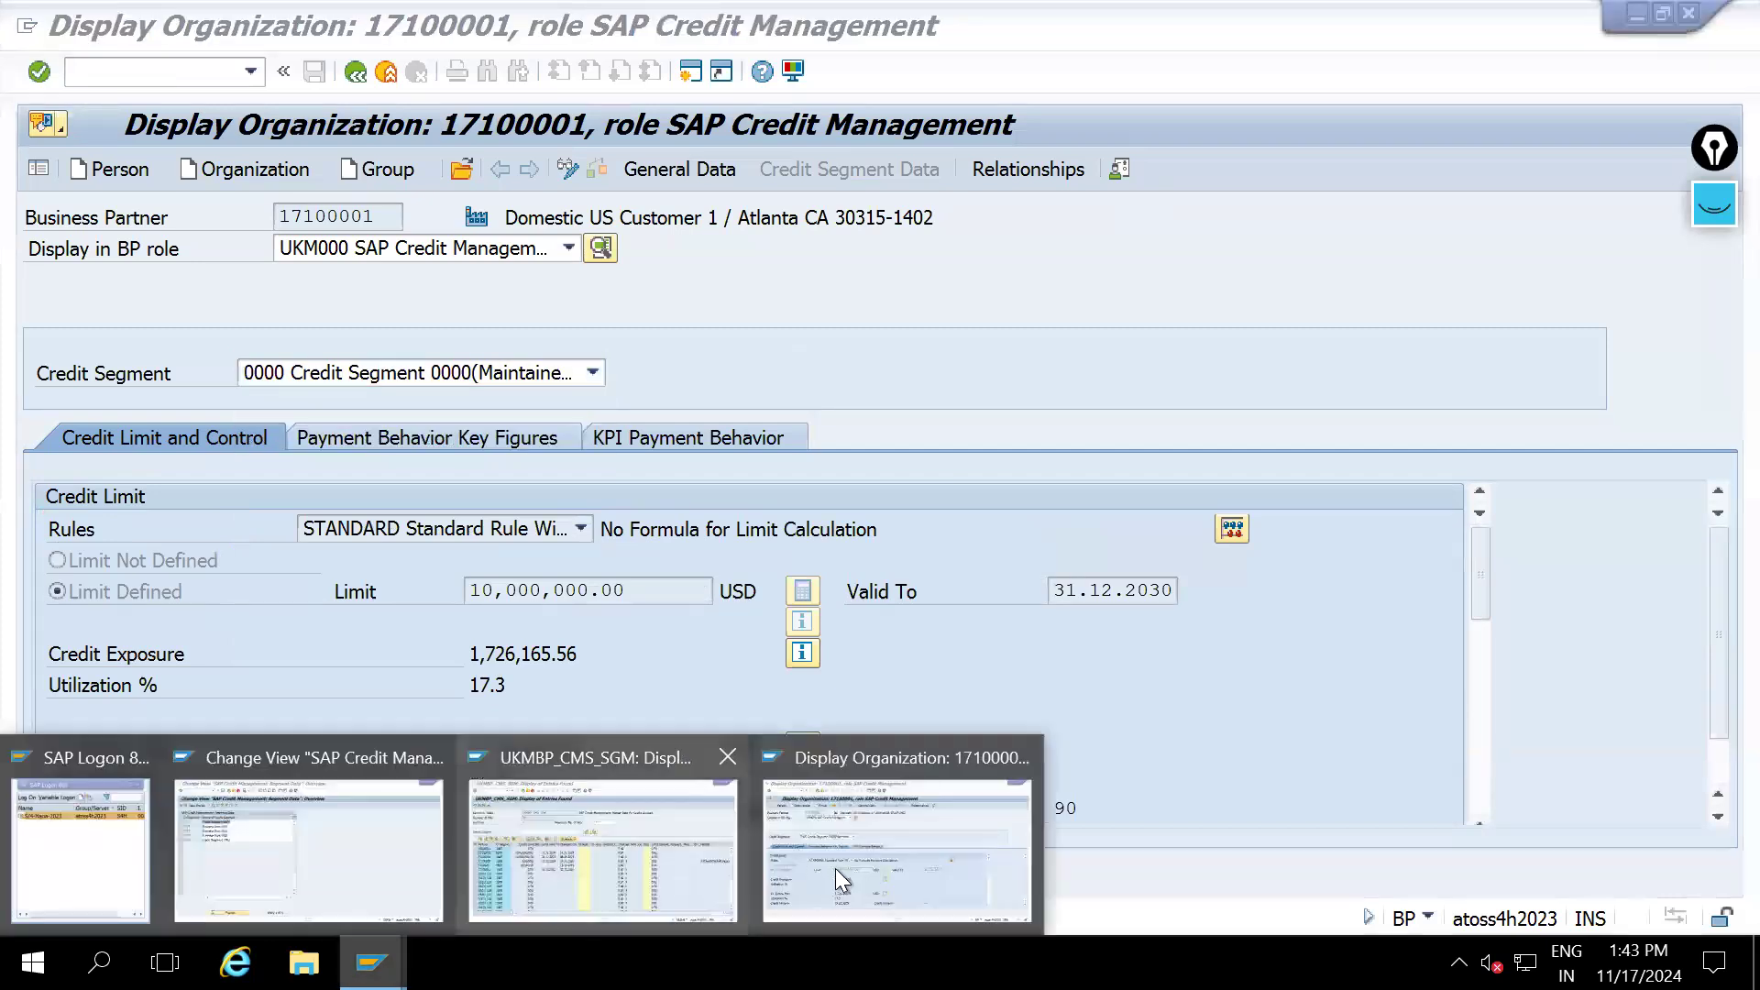
left_click(404, 876)
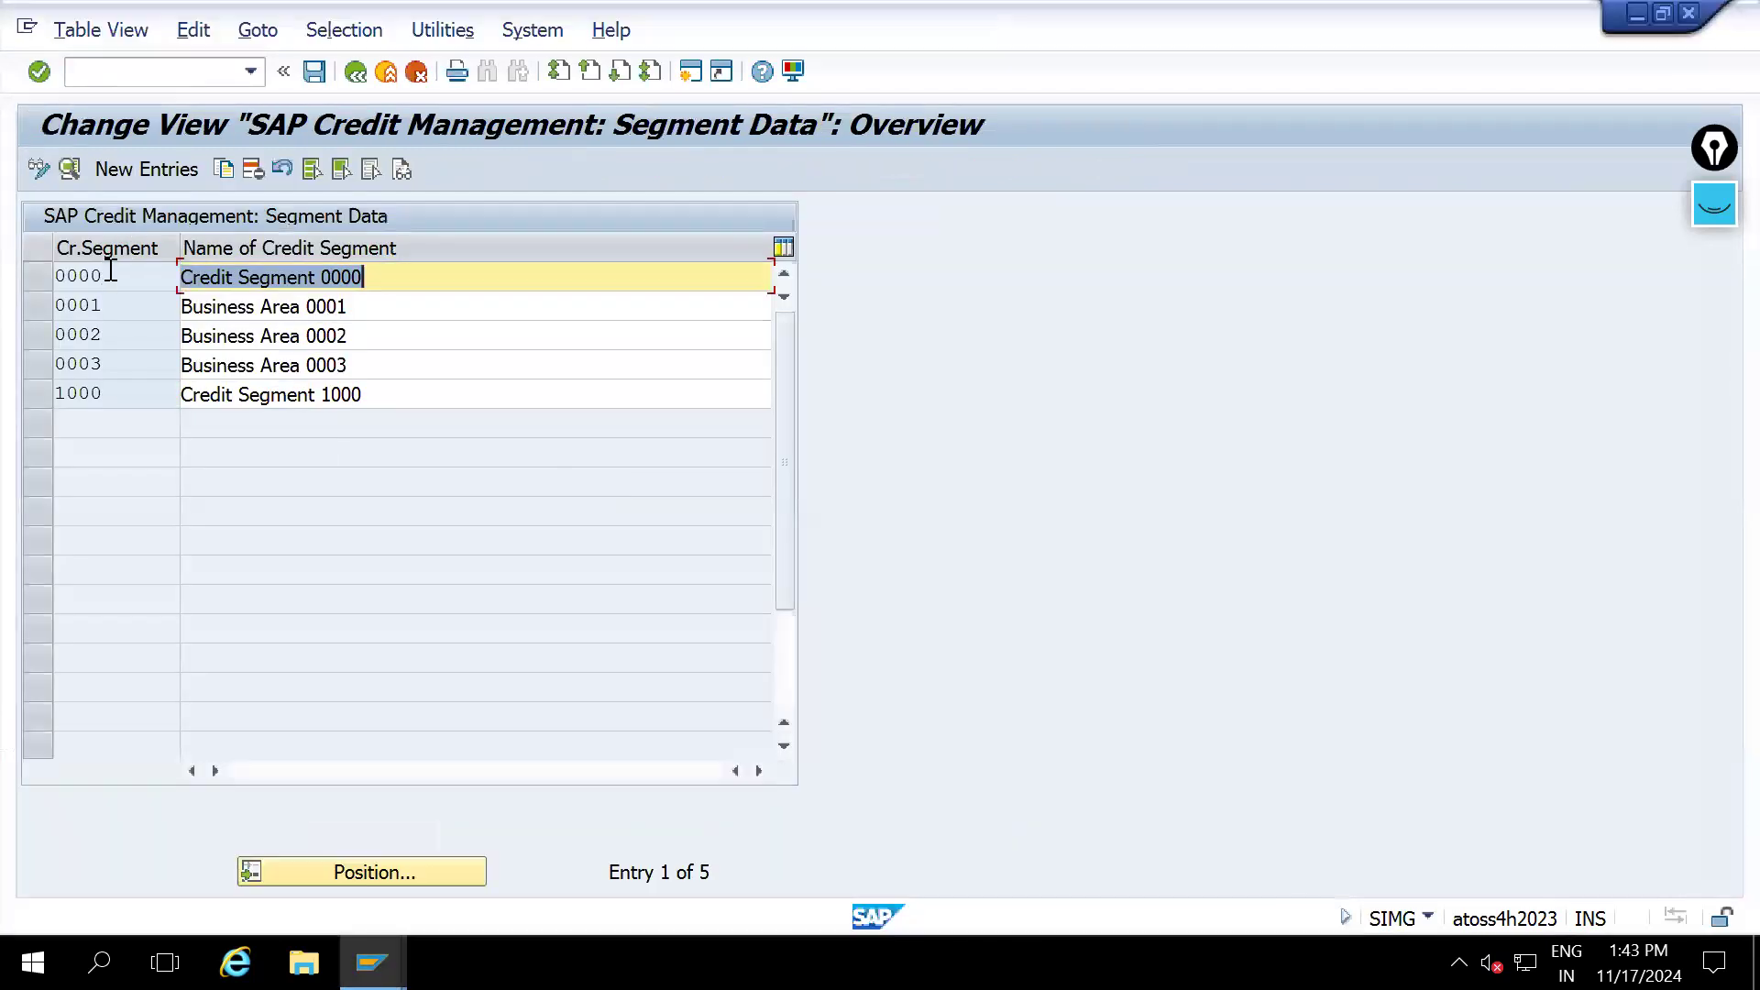
double_click(108, 275)
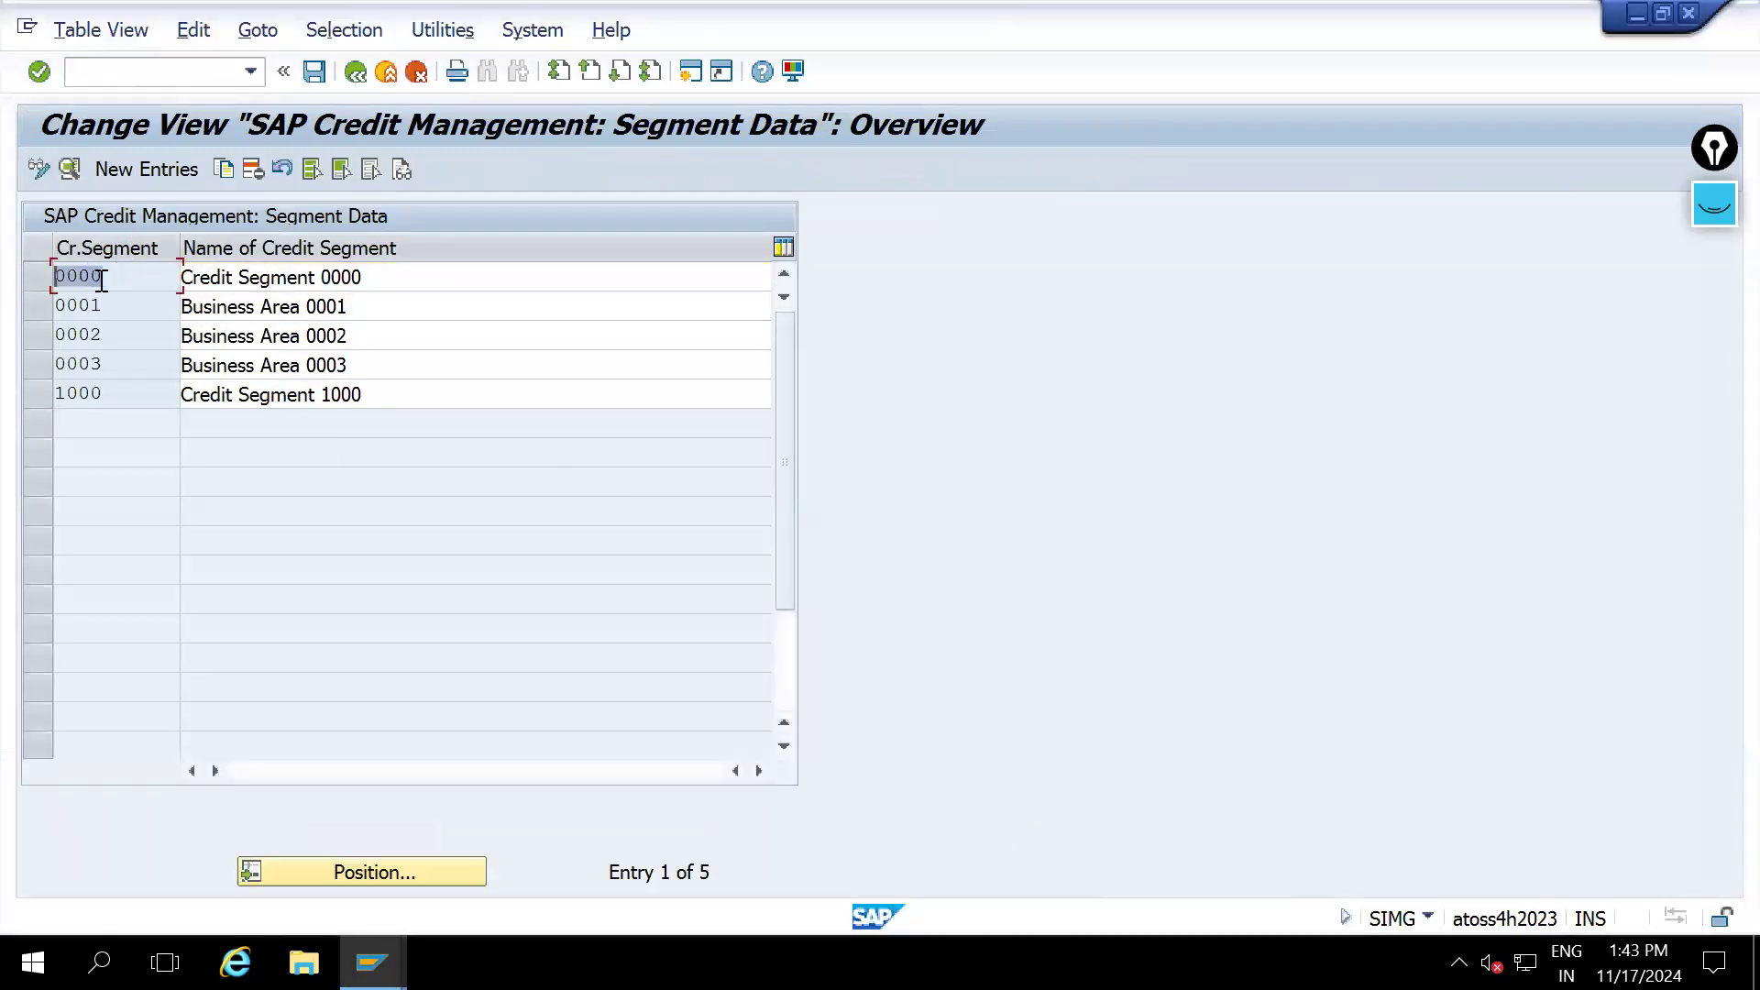
double_click(101, 277)
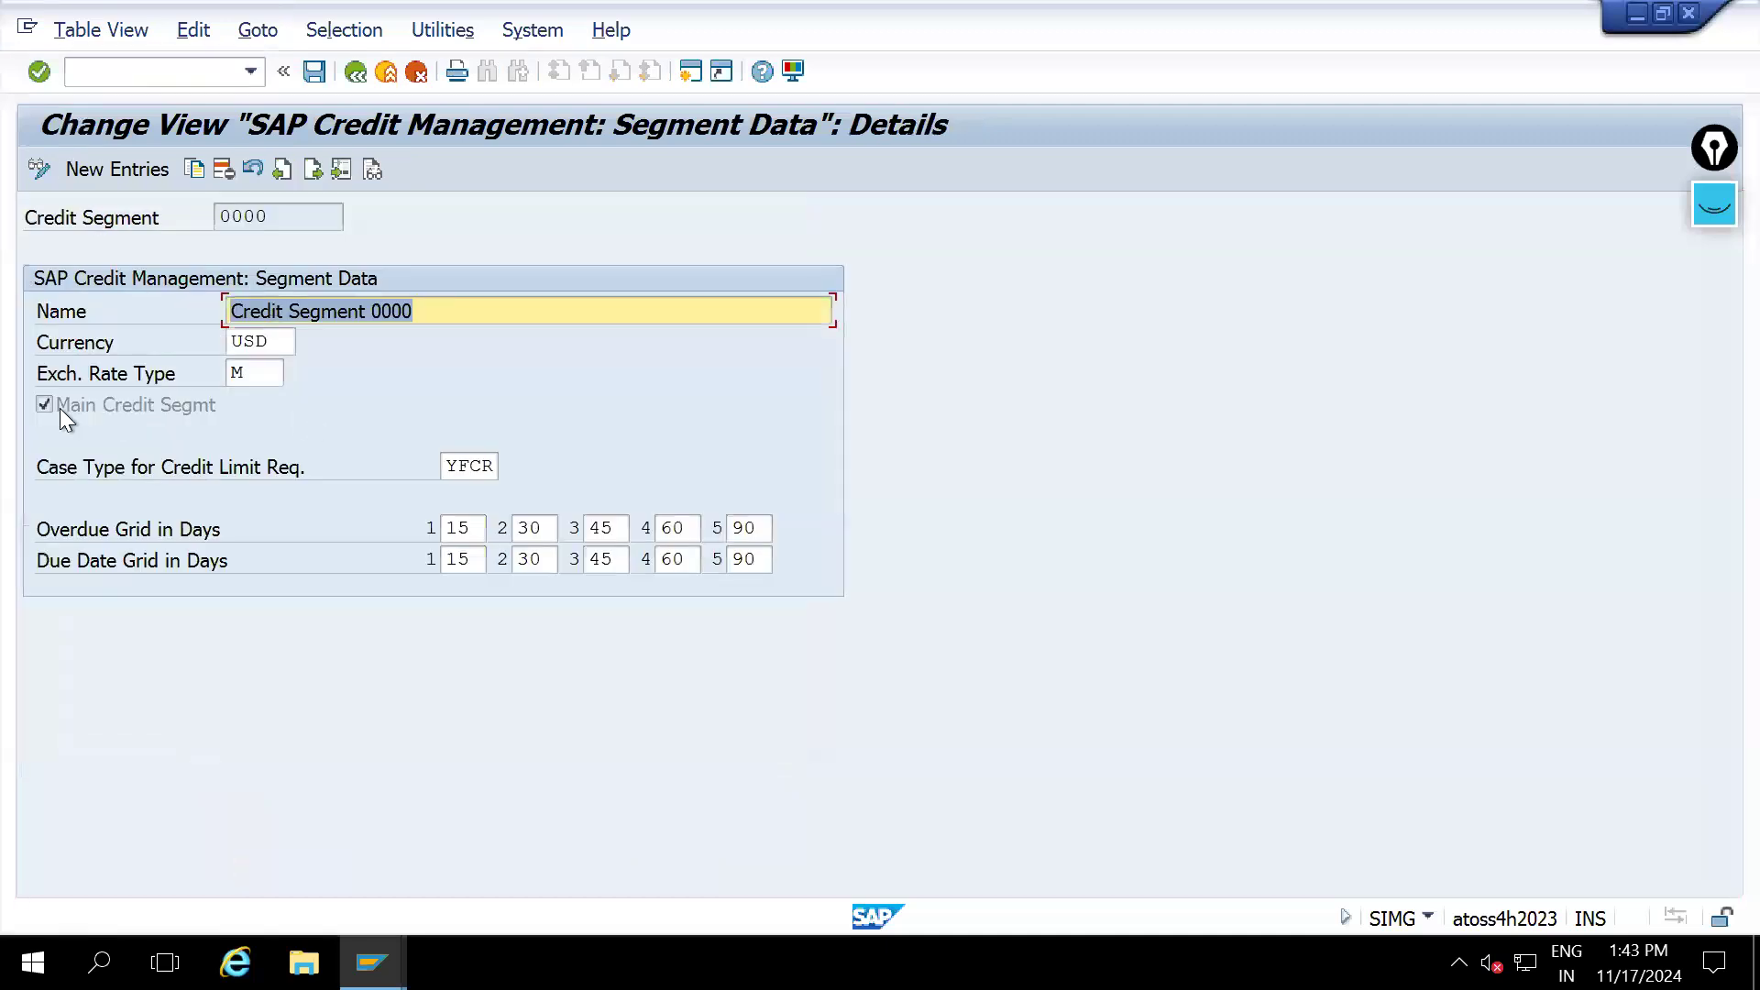
left_click(41, 409)
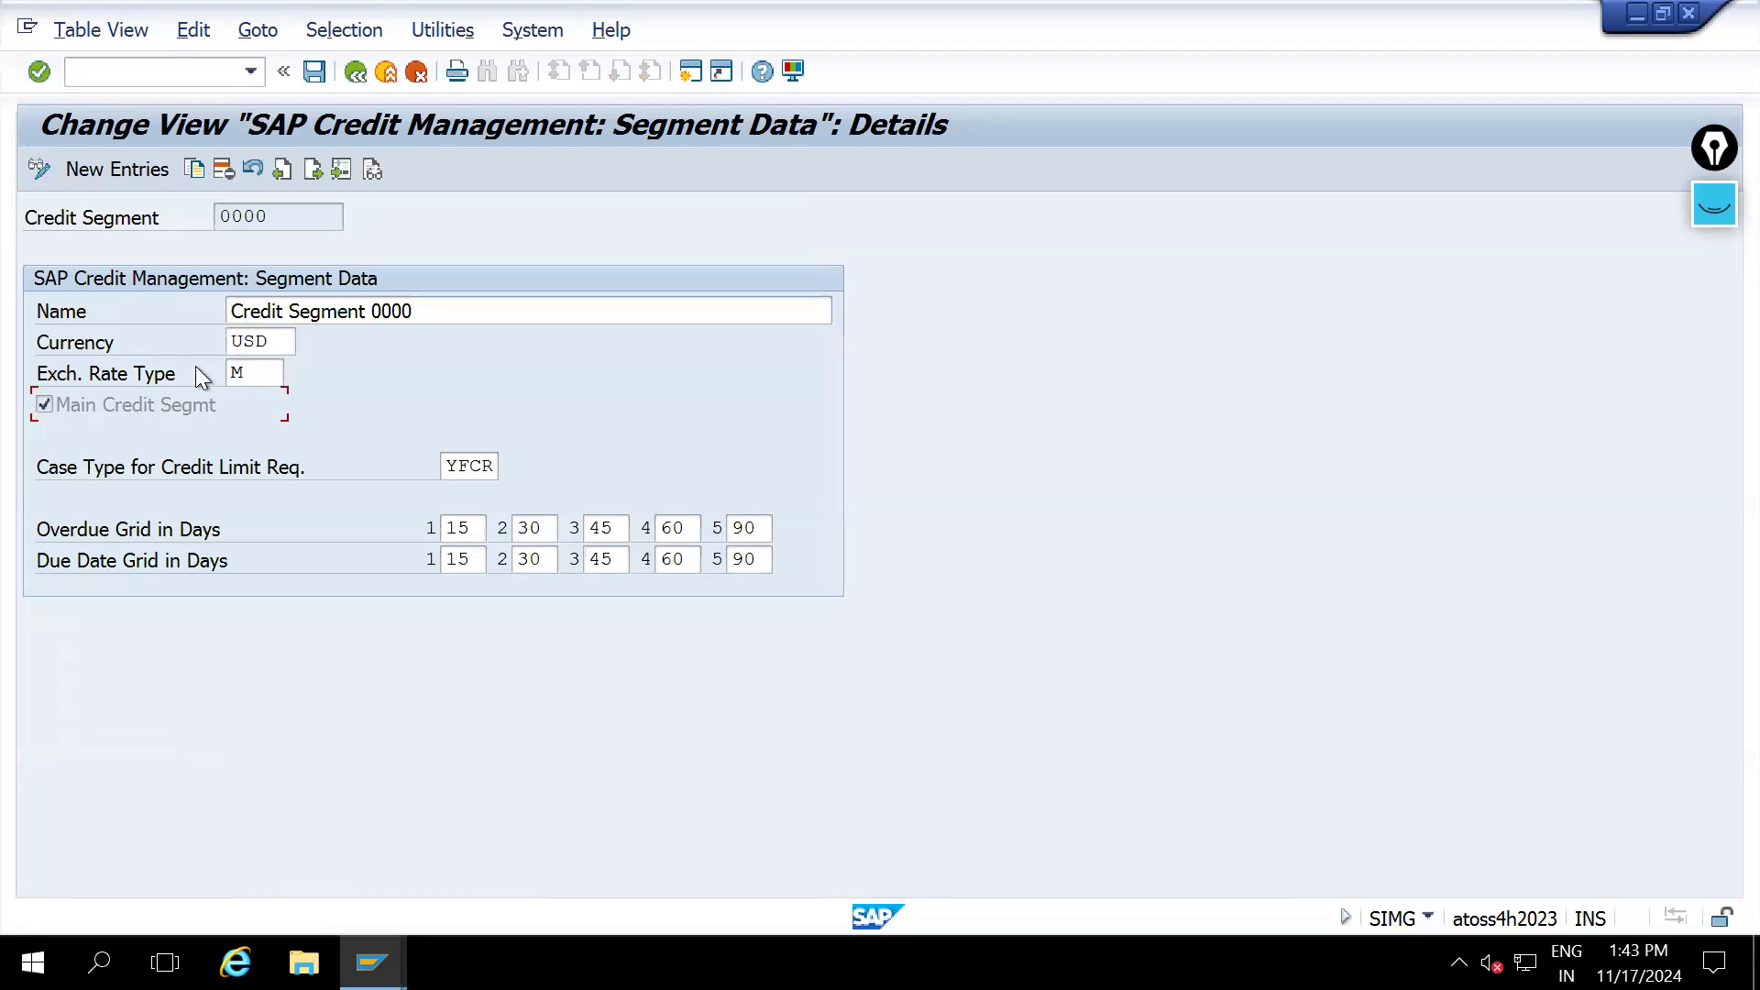
left_click(267, 370)
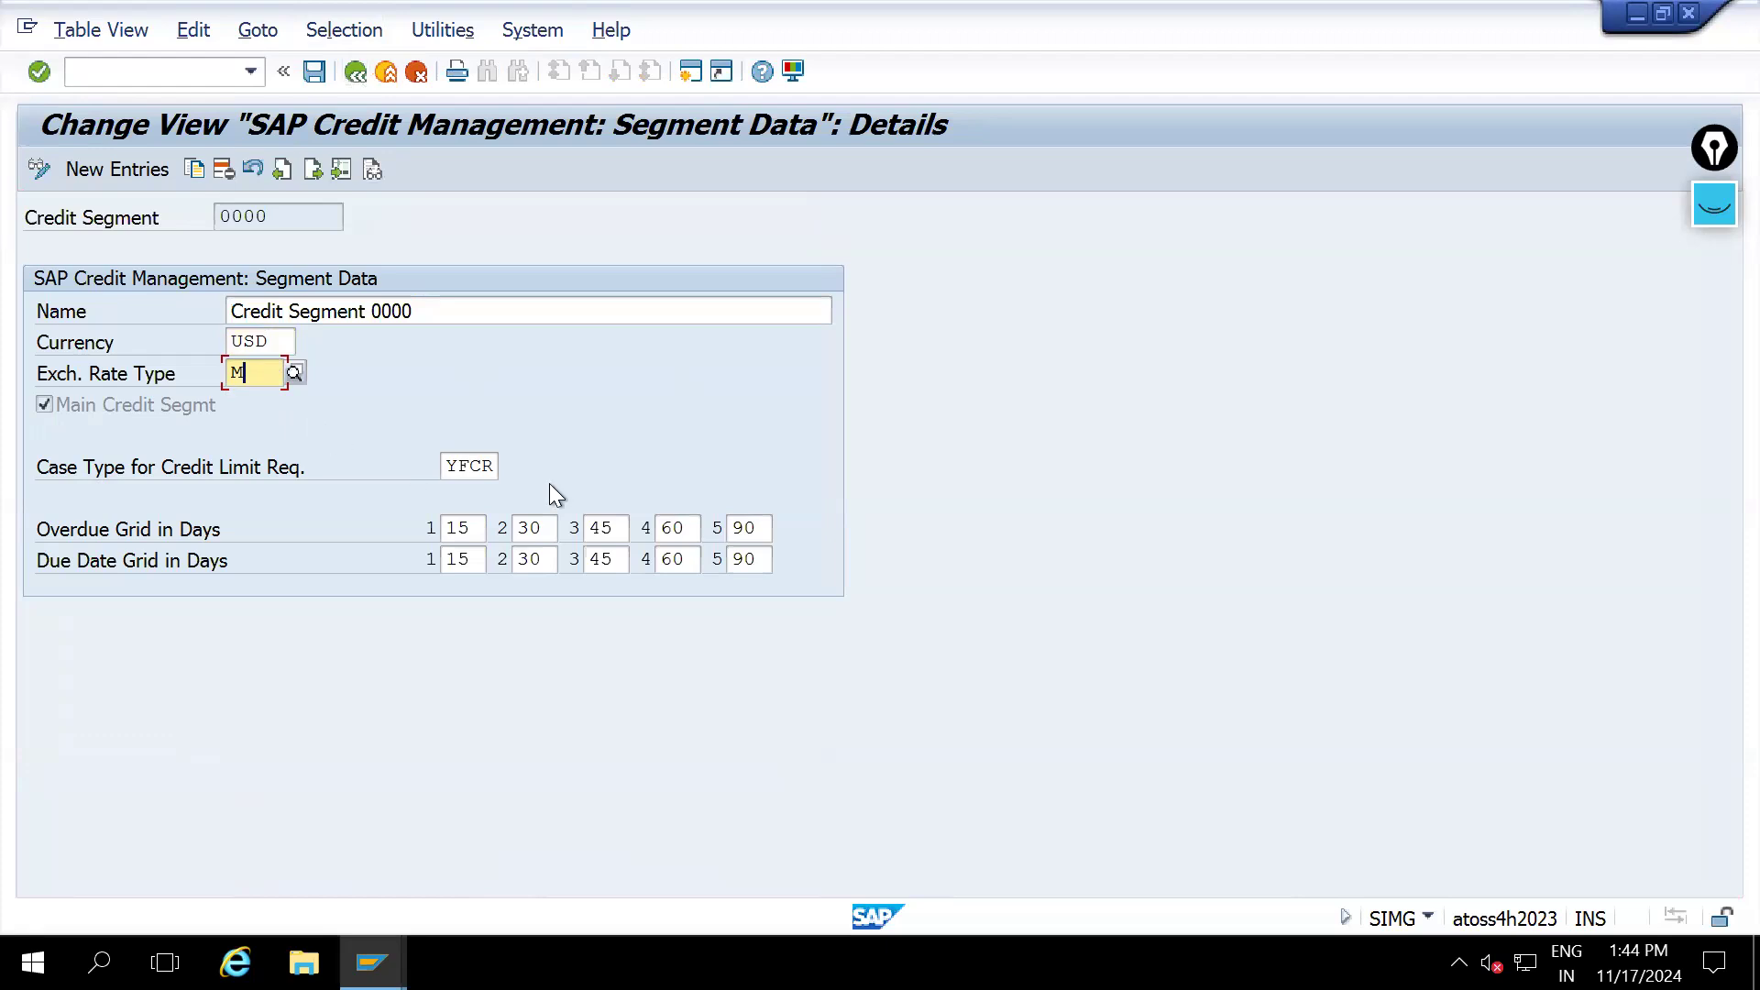
left_click(362, 77)
left_click(361, 79)
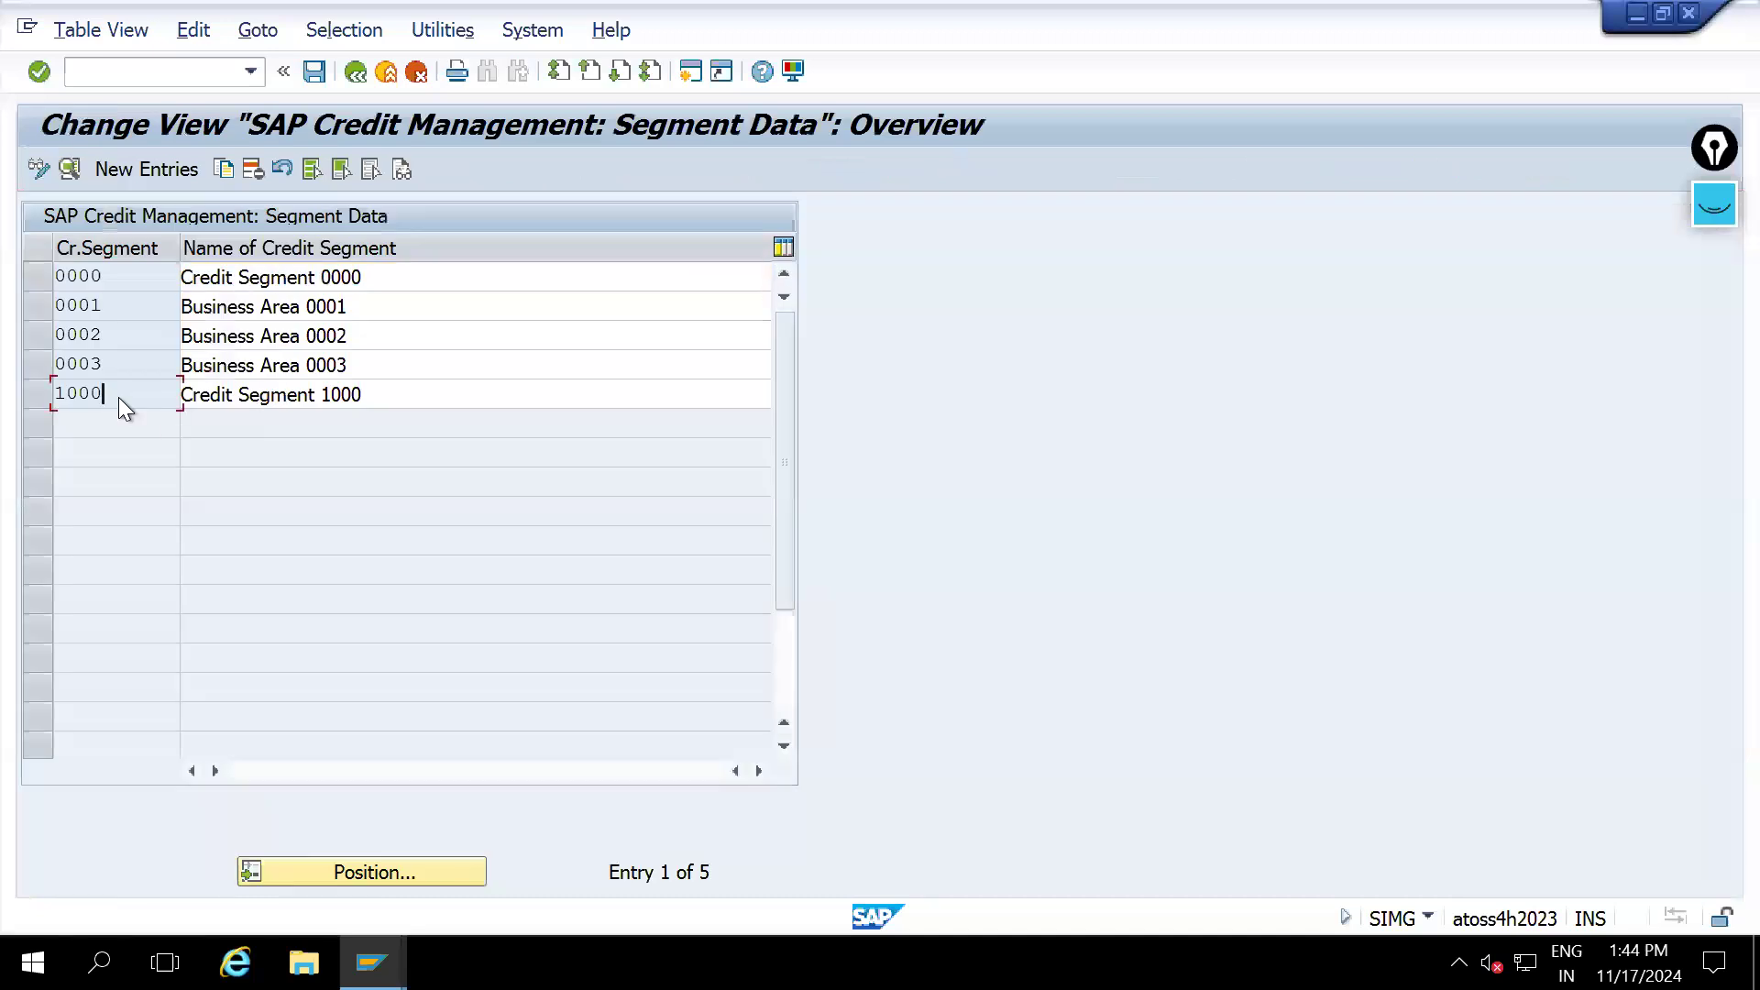
Review the details and Credit Check options of credit segment 1000, and return to the segment overview
double_click(119, 398)
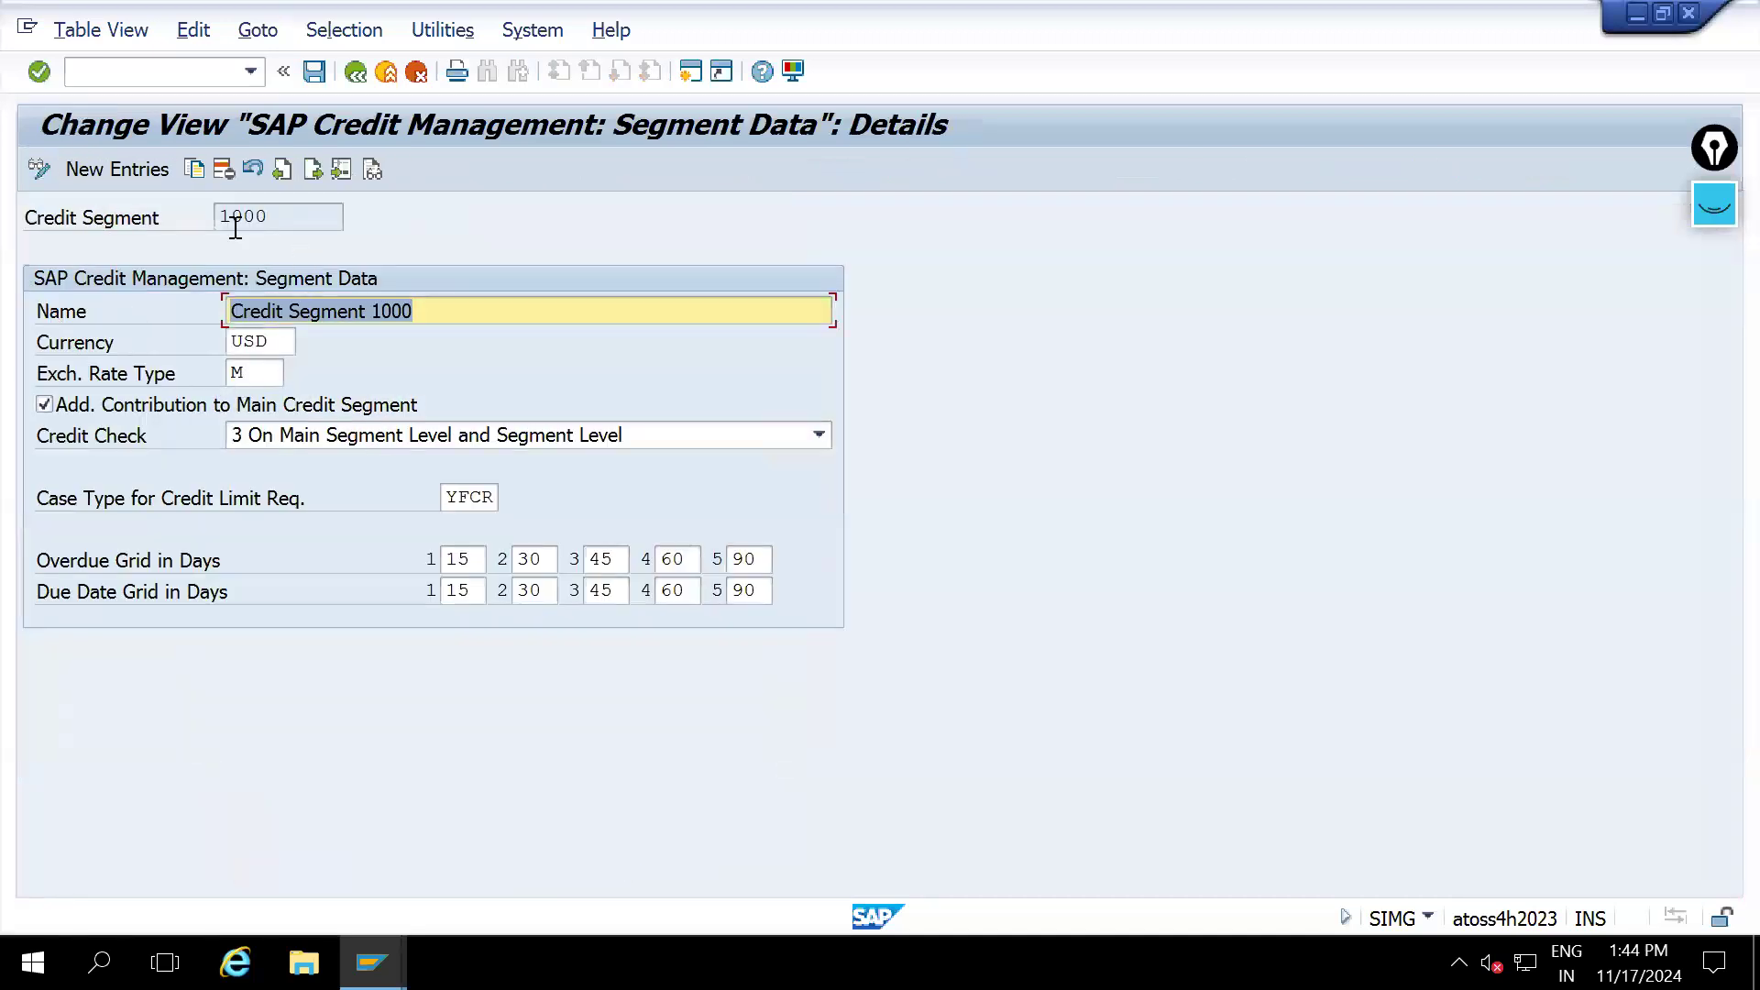
left_click_drag(299, 219, 147, 227)
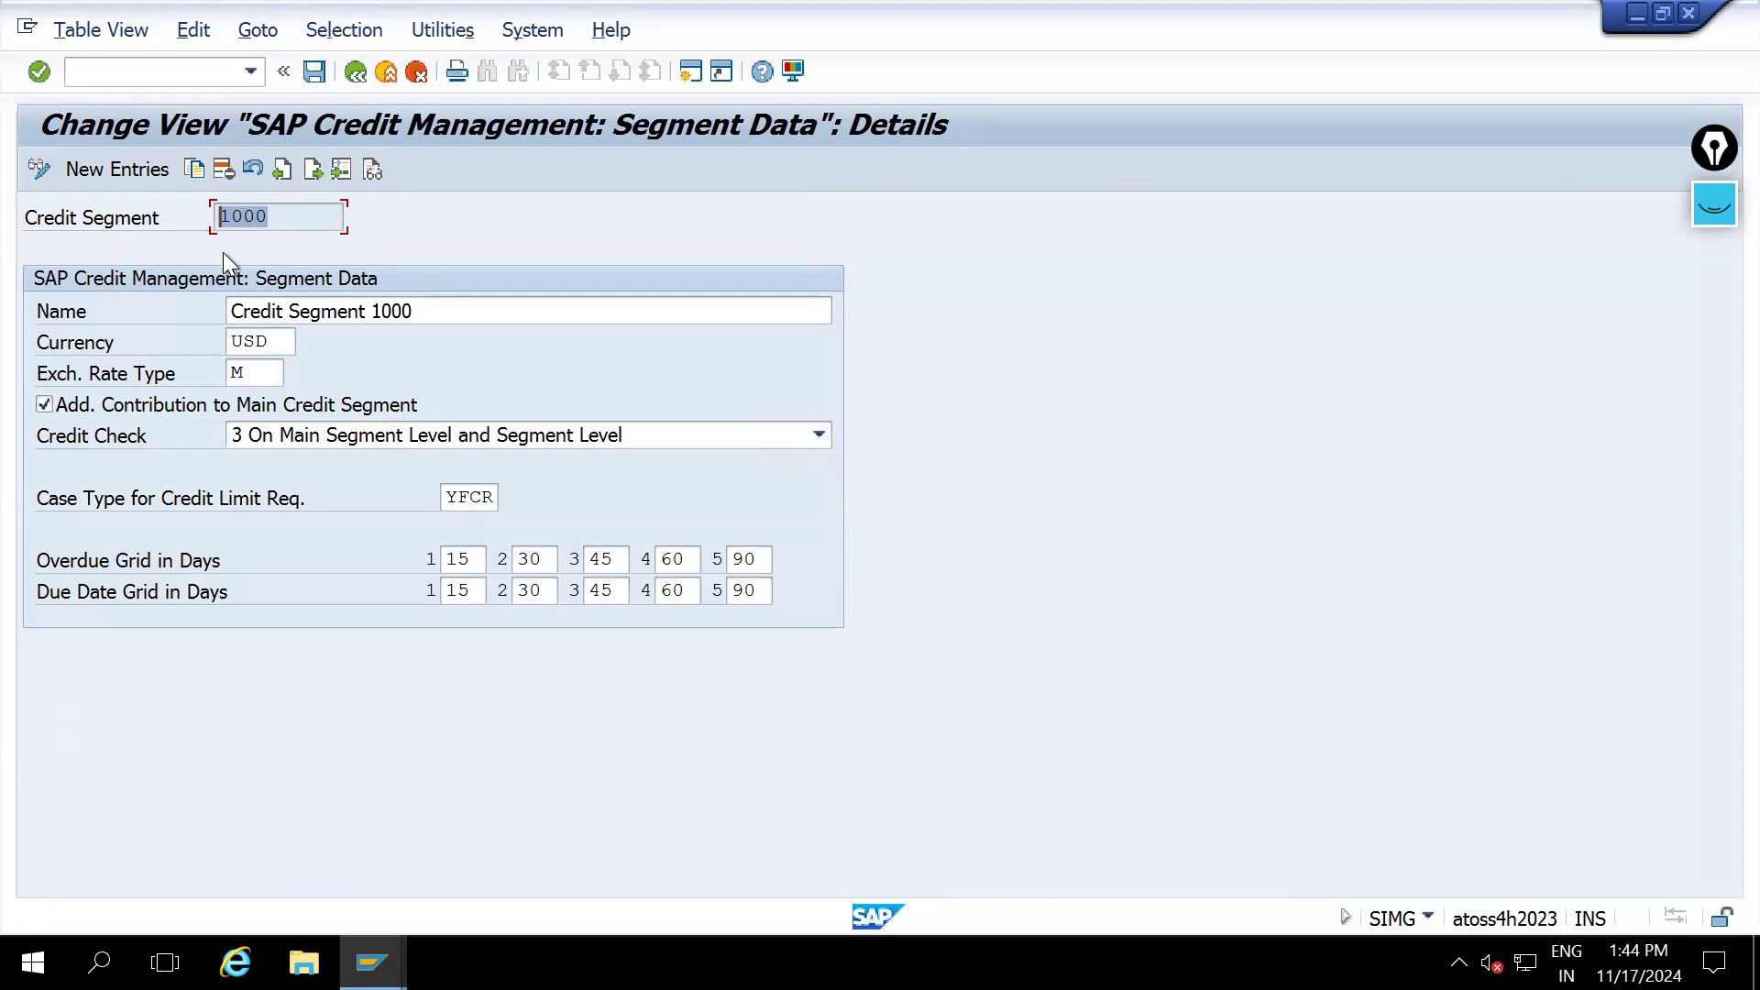
left_click(311, 432)
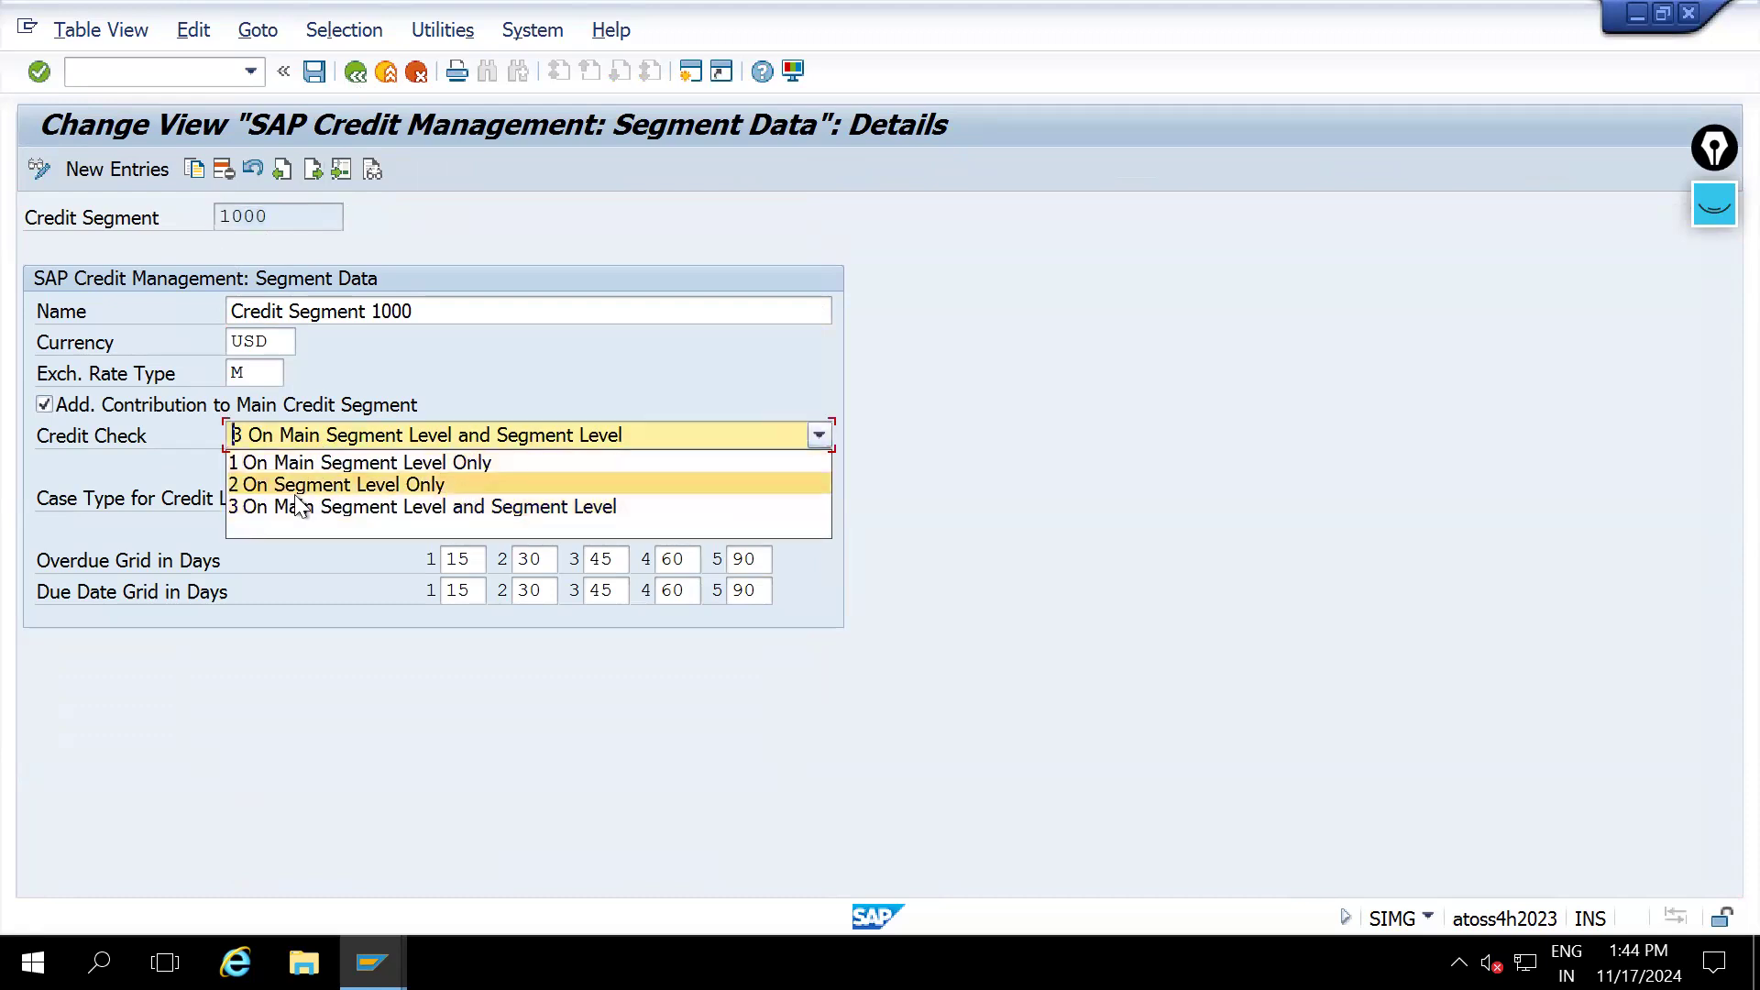
left_click(1008, 493)
left_click(310, 435)
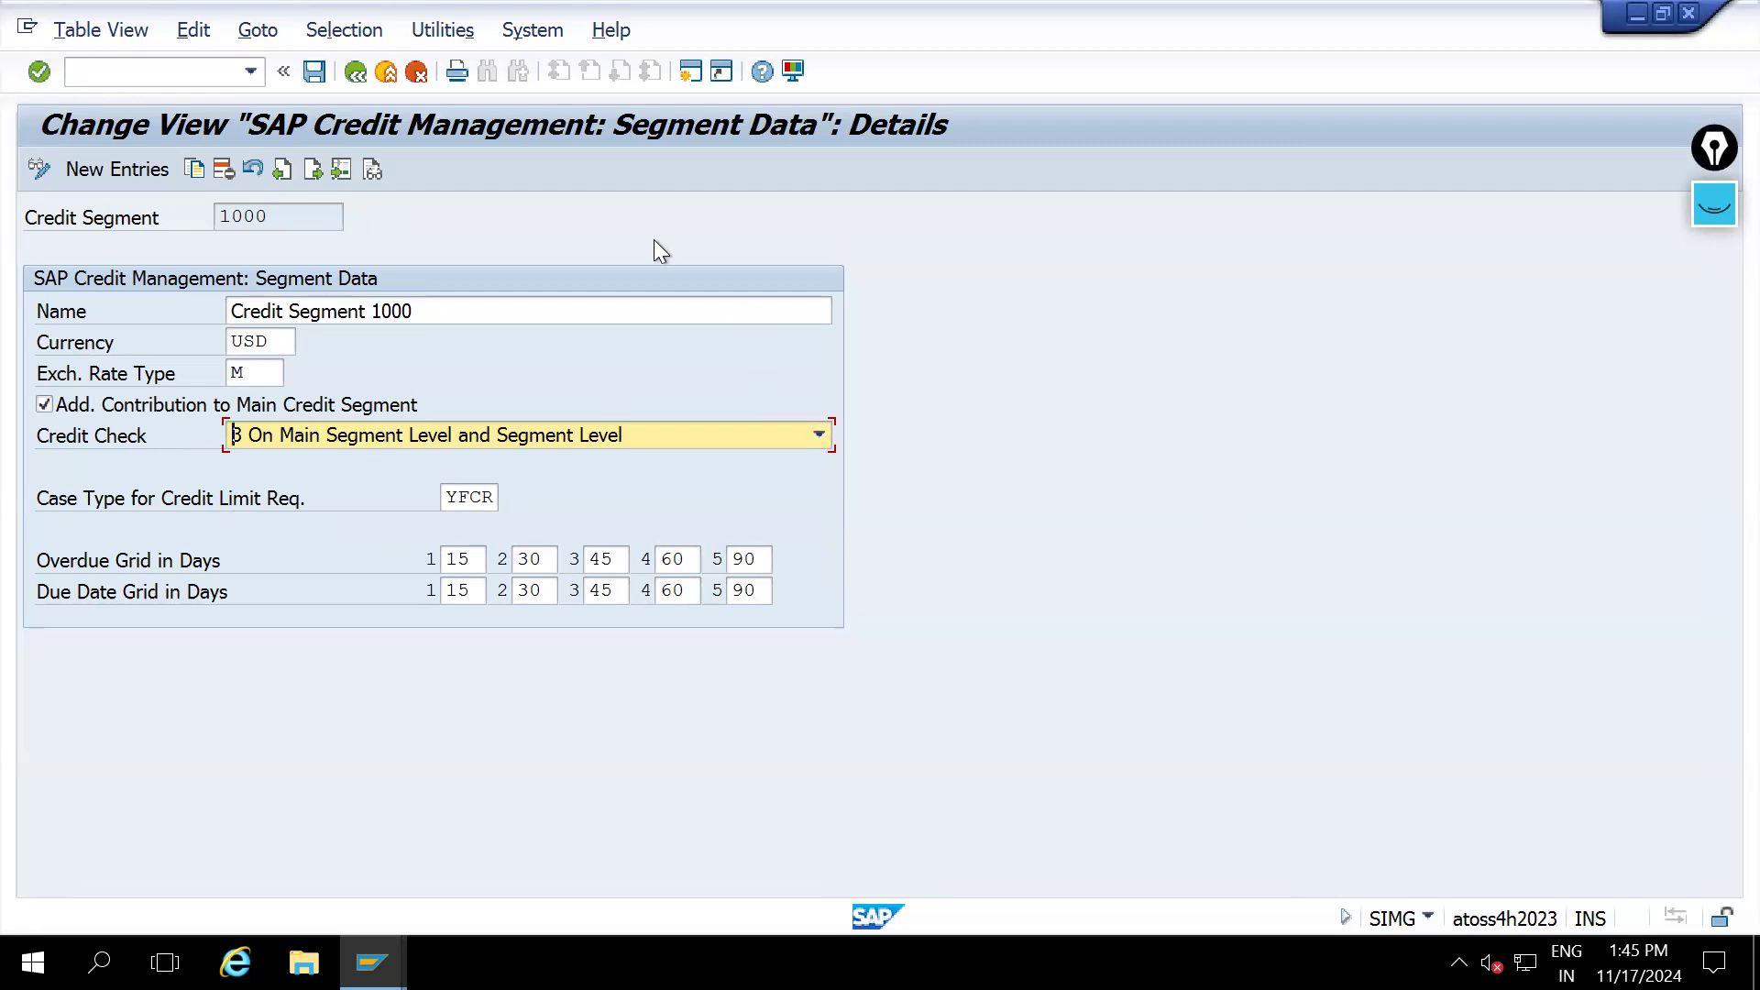
left_click(358, 74)
left_click(357, 73)
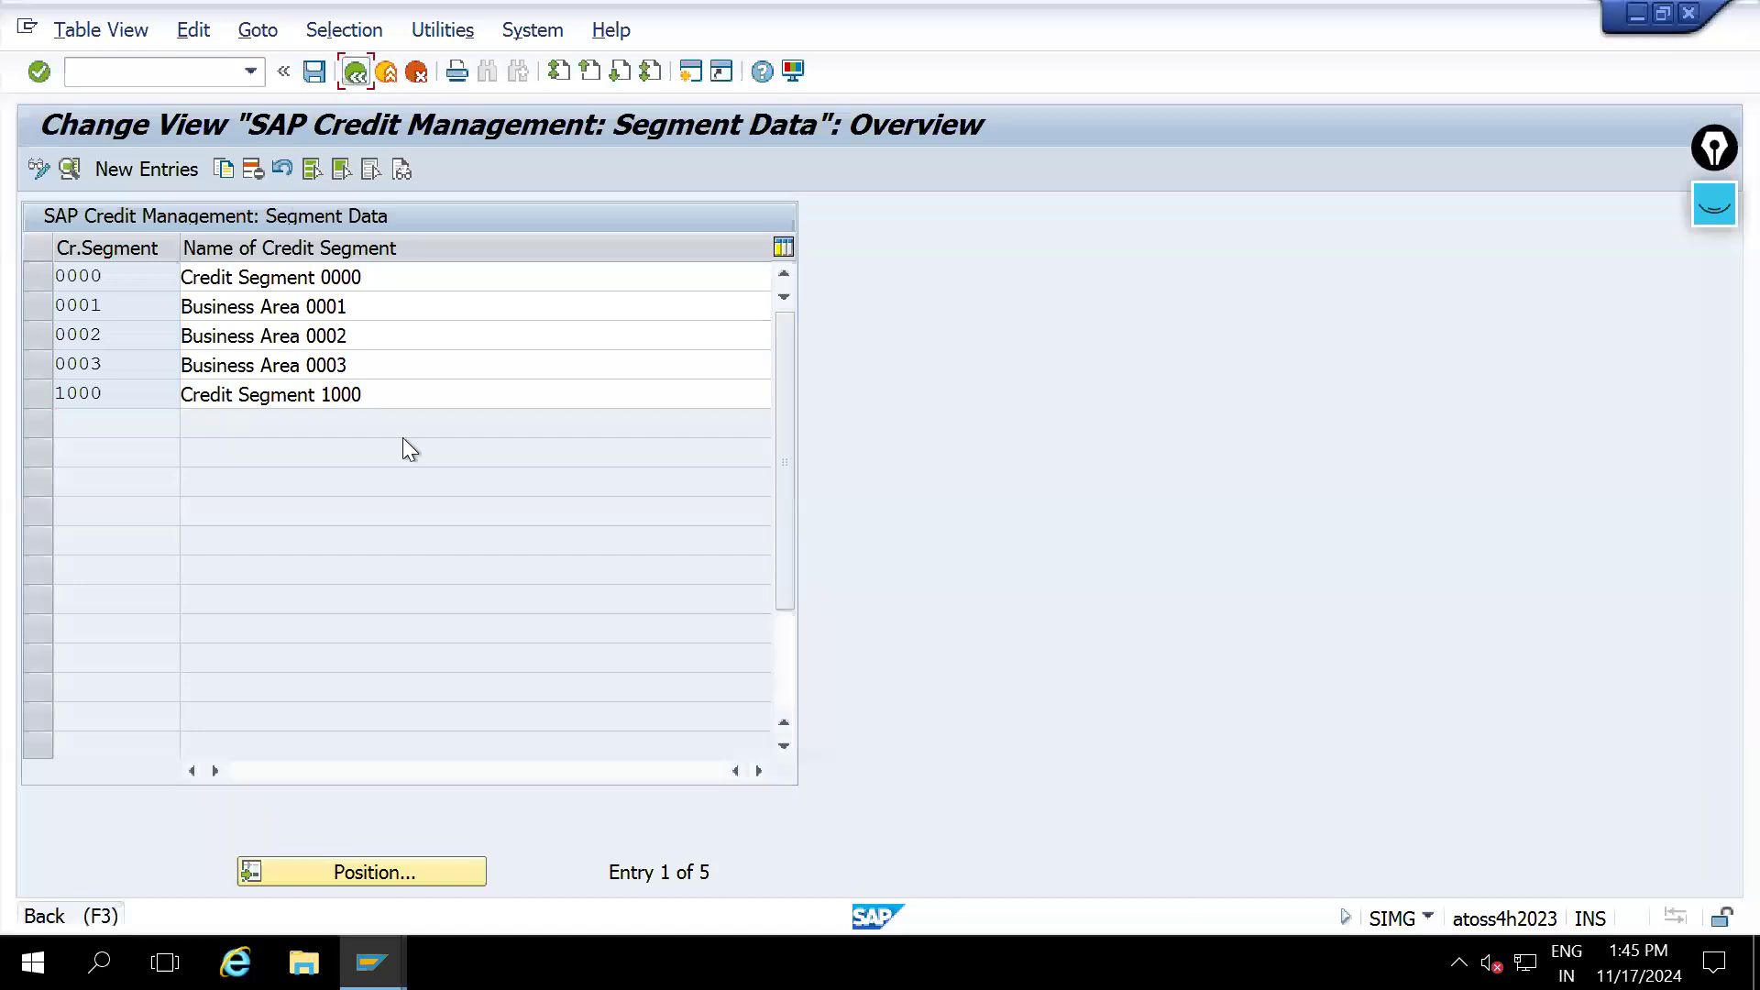
Open Integration of External Credit Agencies under the Credit Risk Monitoring master data and start a new entry
left_click(272, 486)
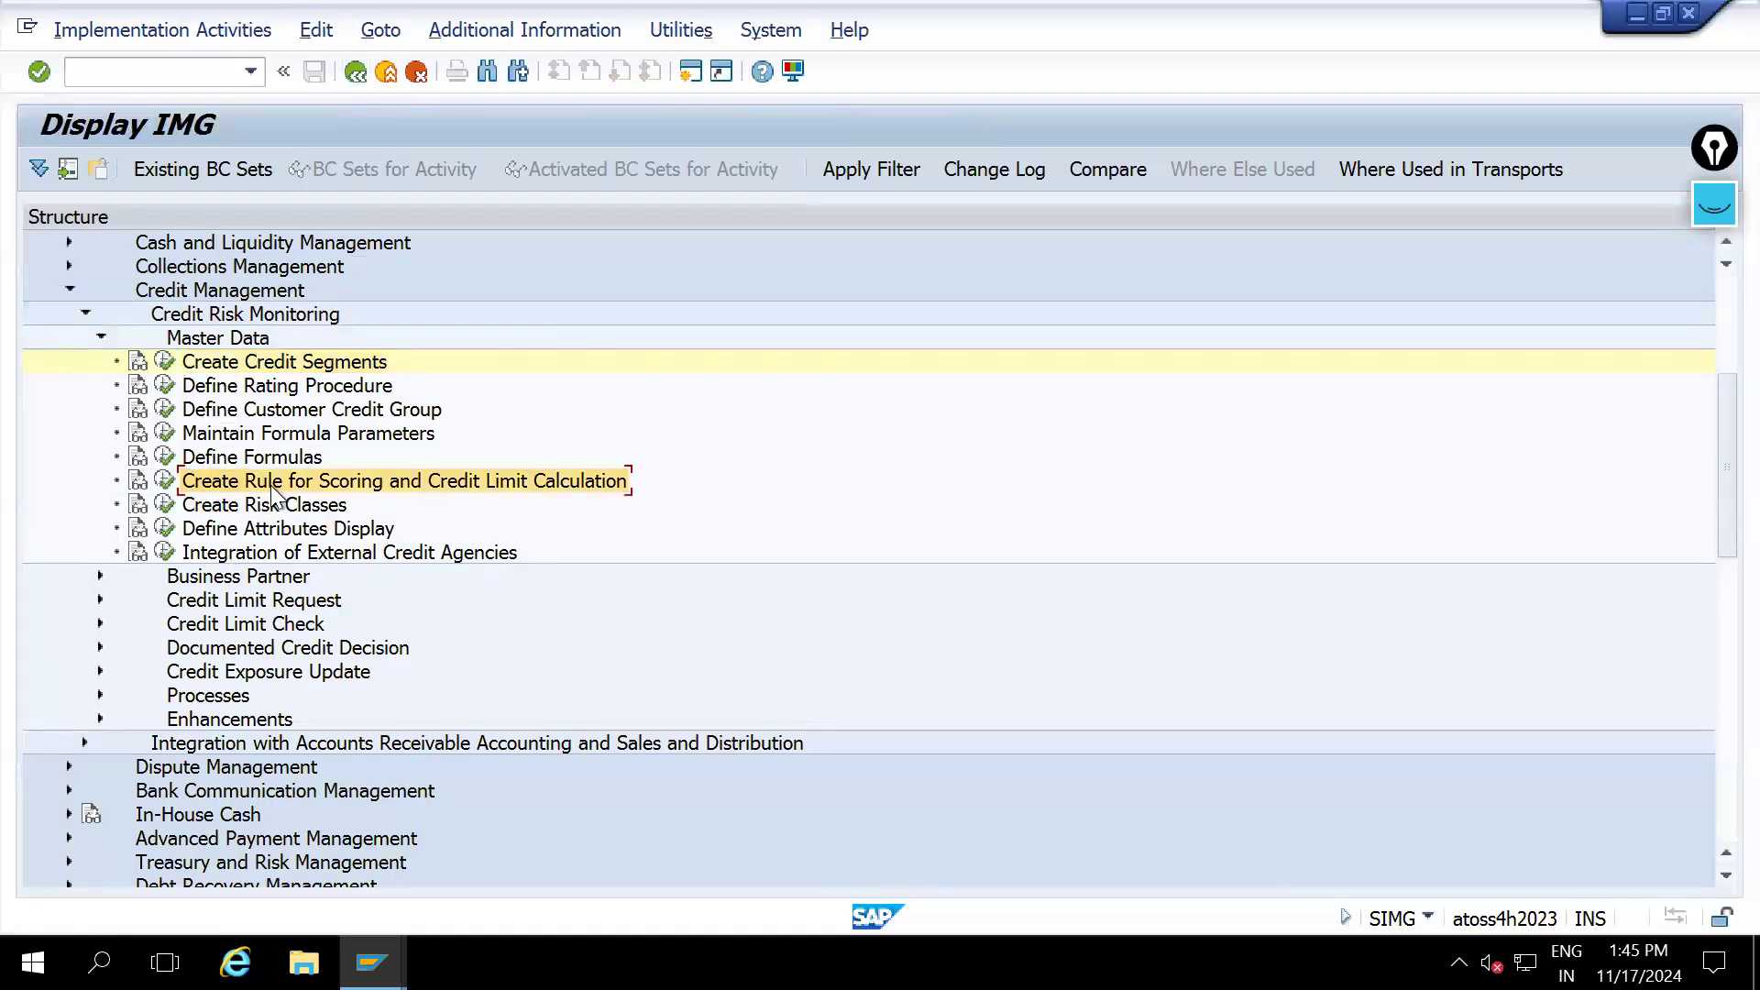
left_click(278, 458)
left_click(297, 389)
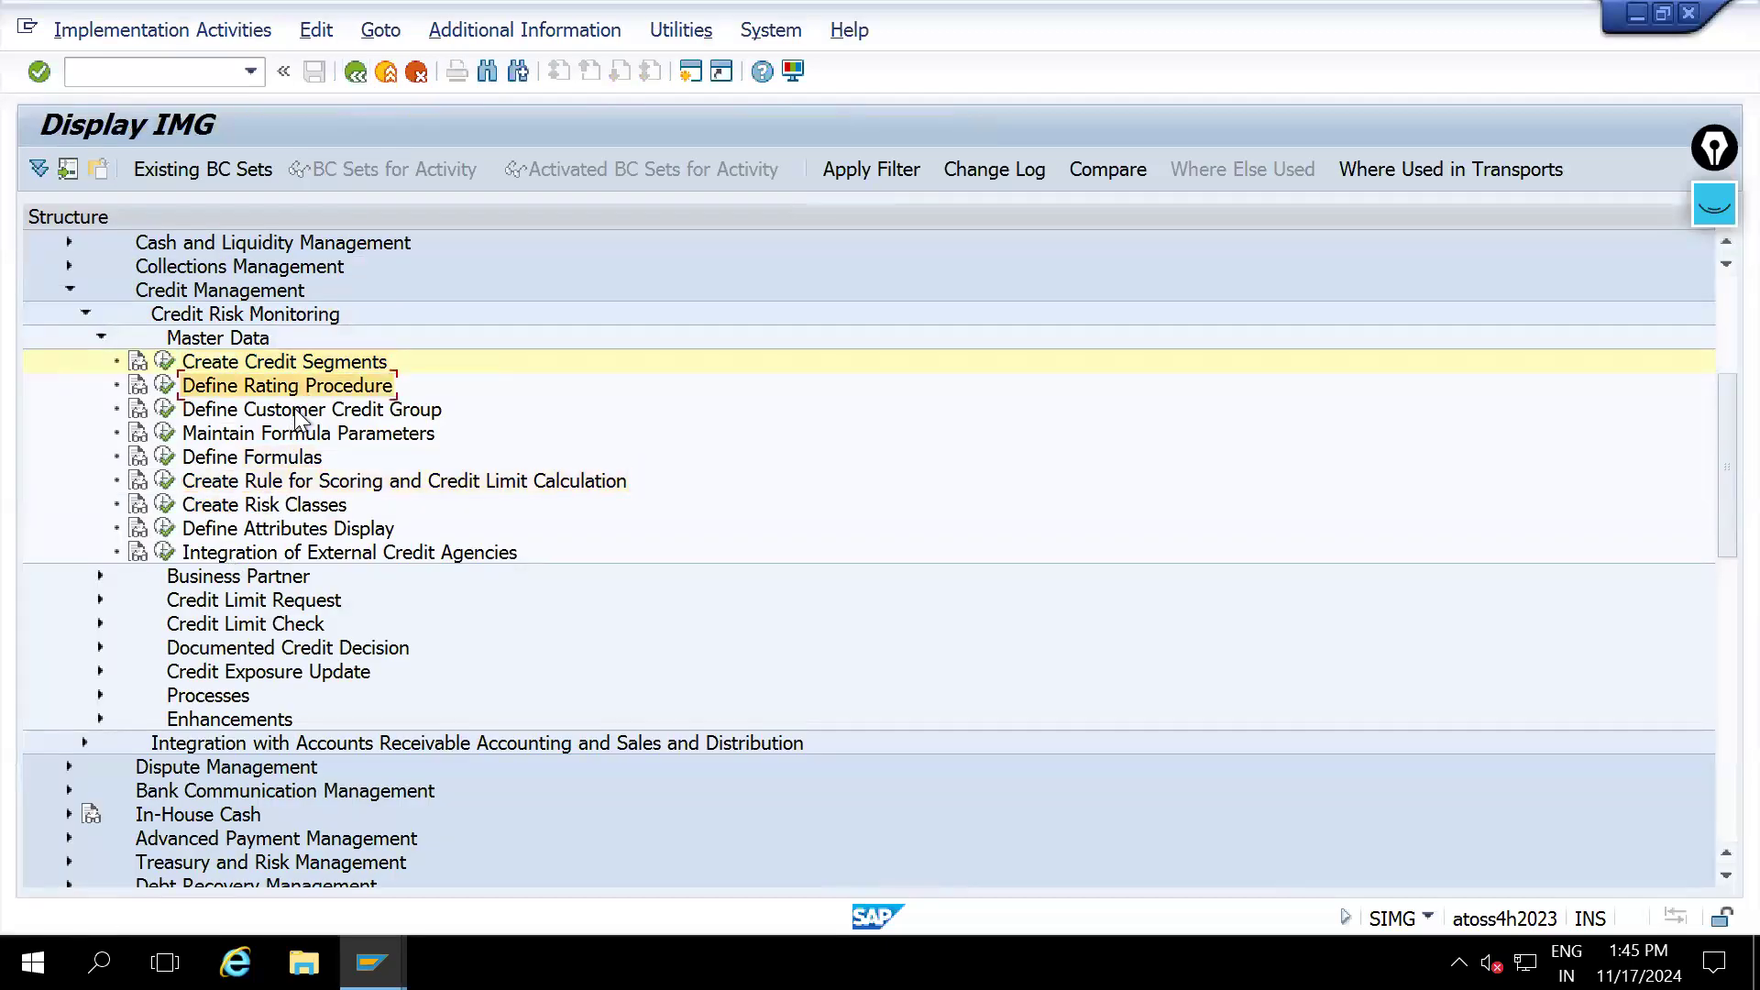
left_click(246, 553)
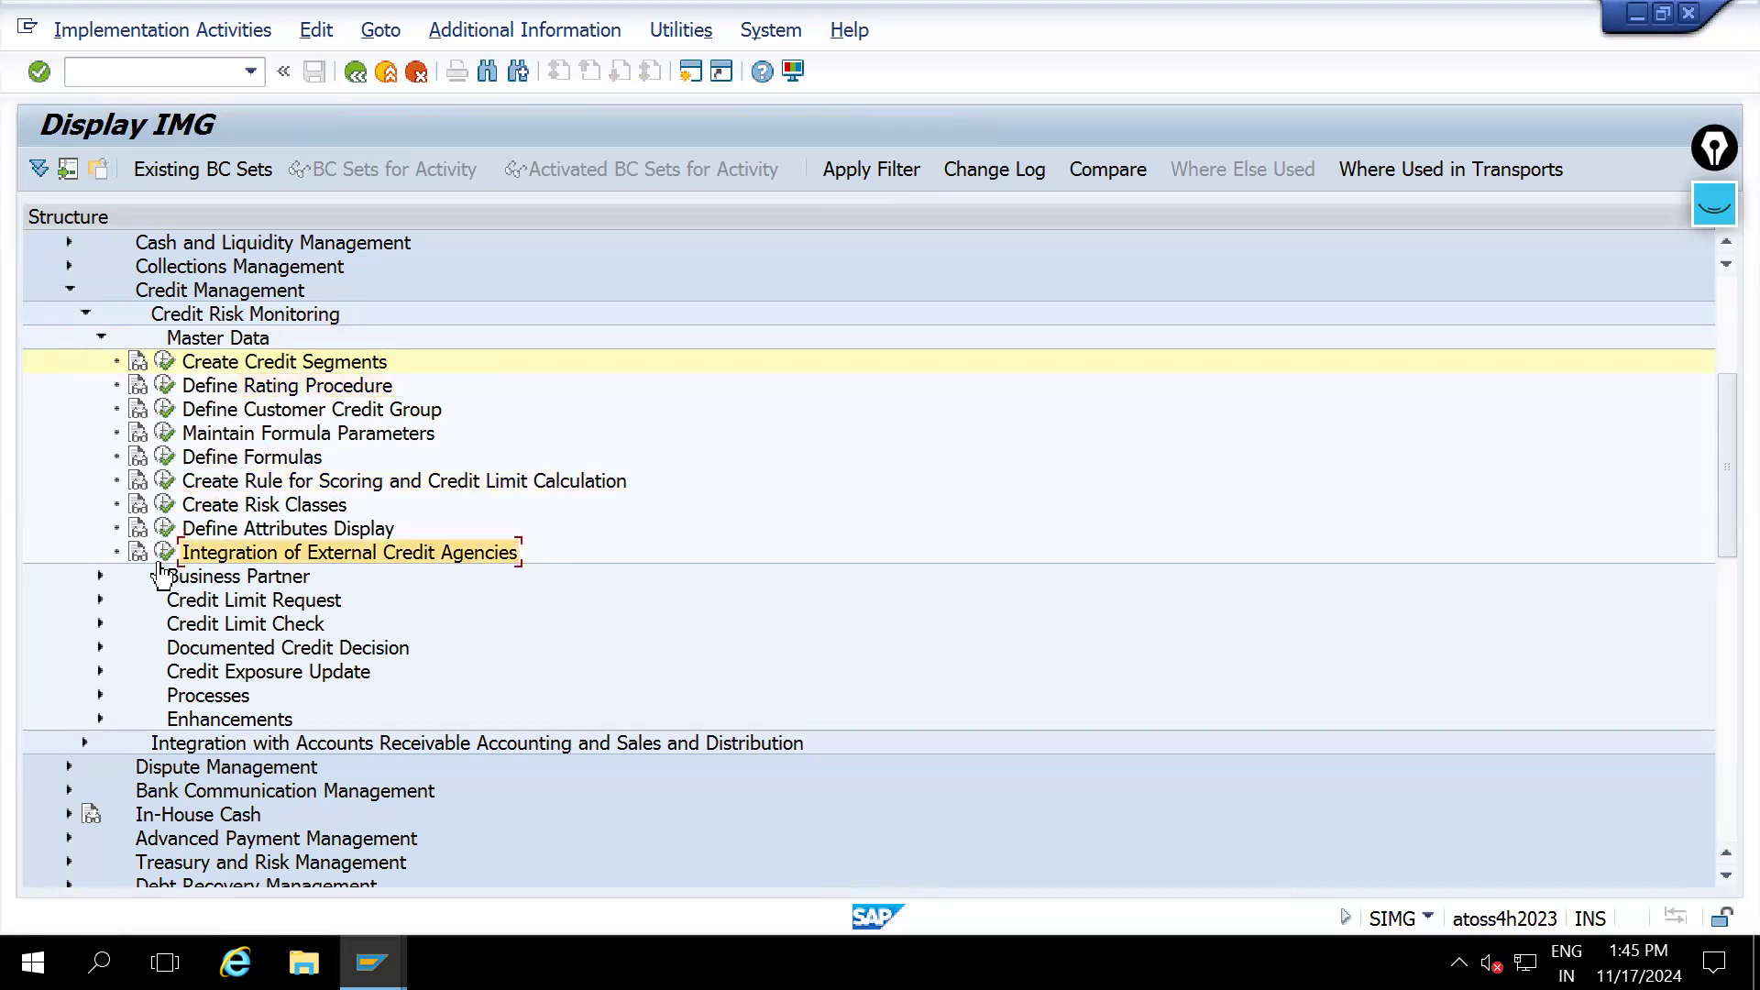
left_click(165, 553)
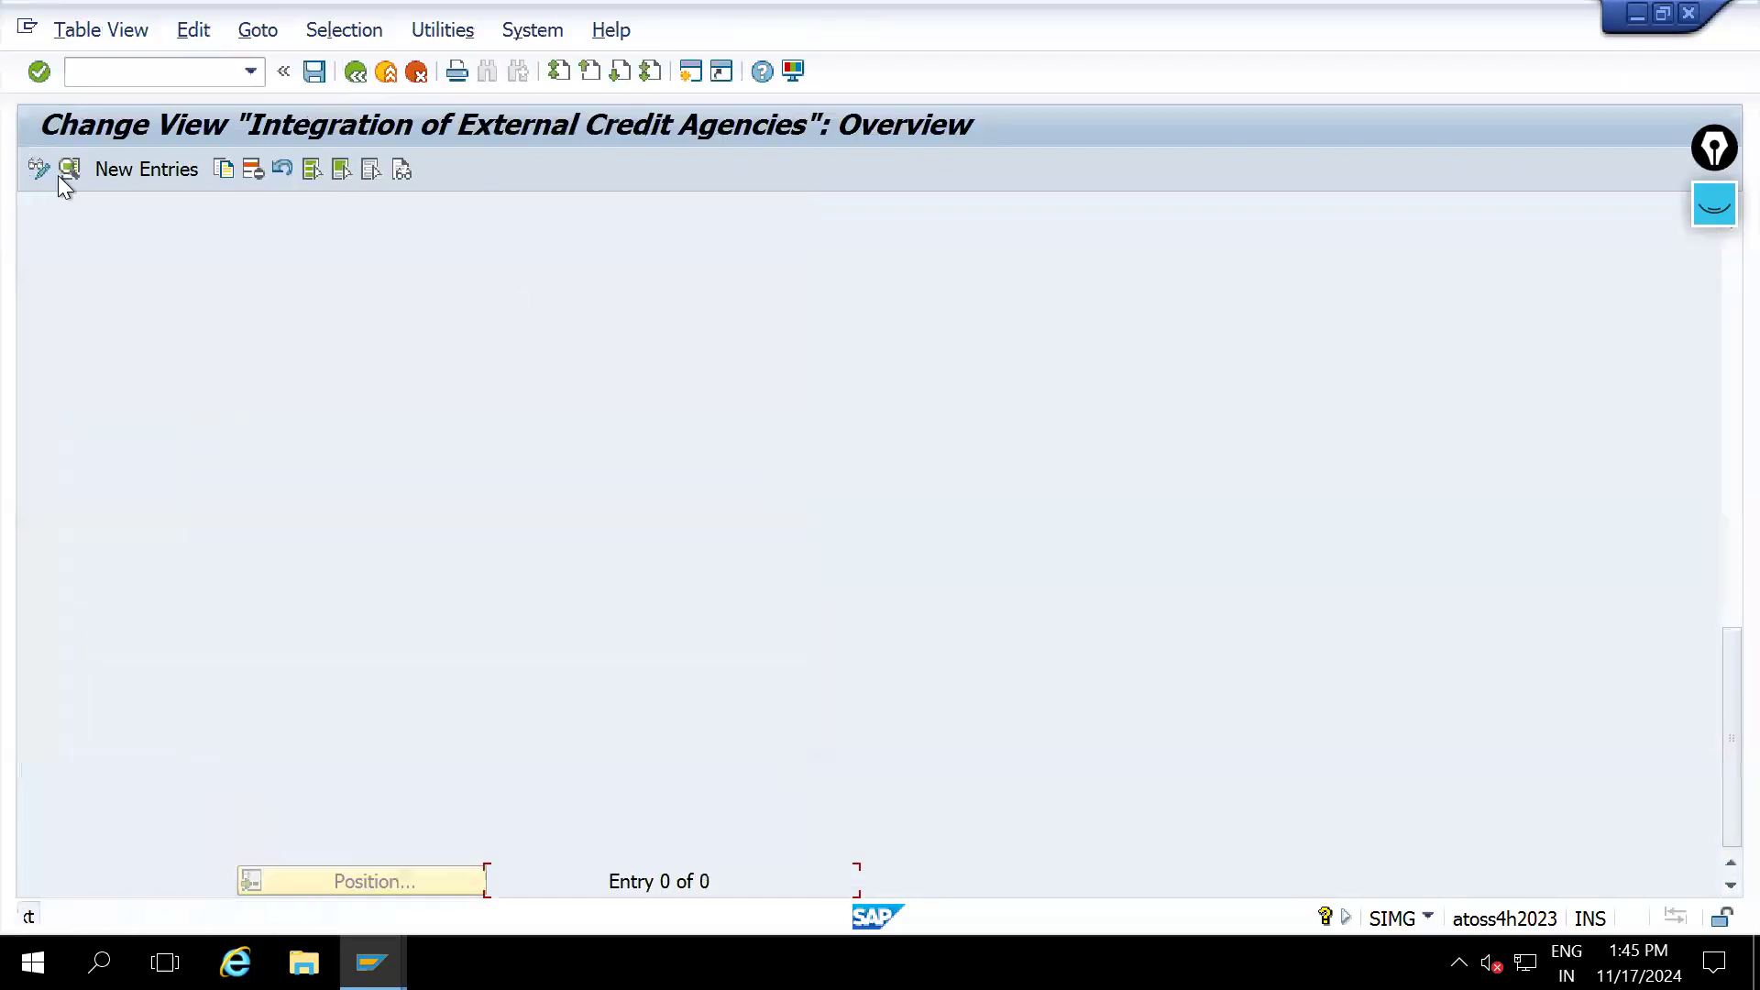
left_click(129, 183)
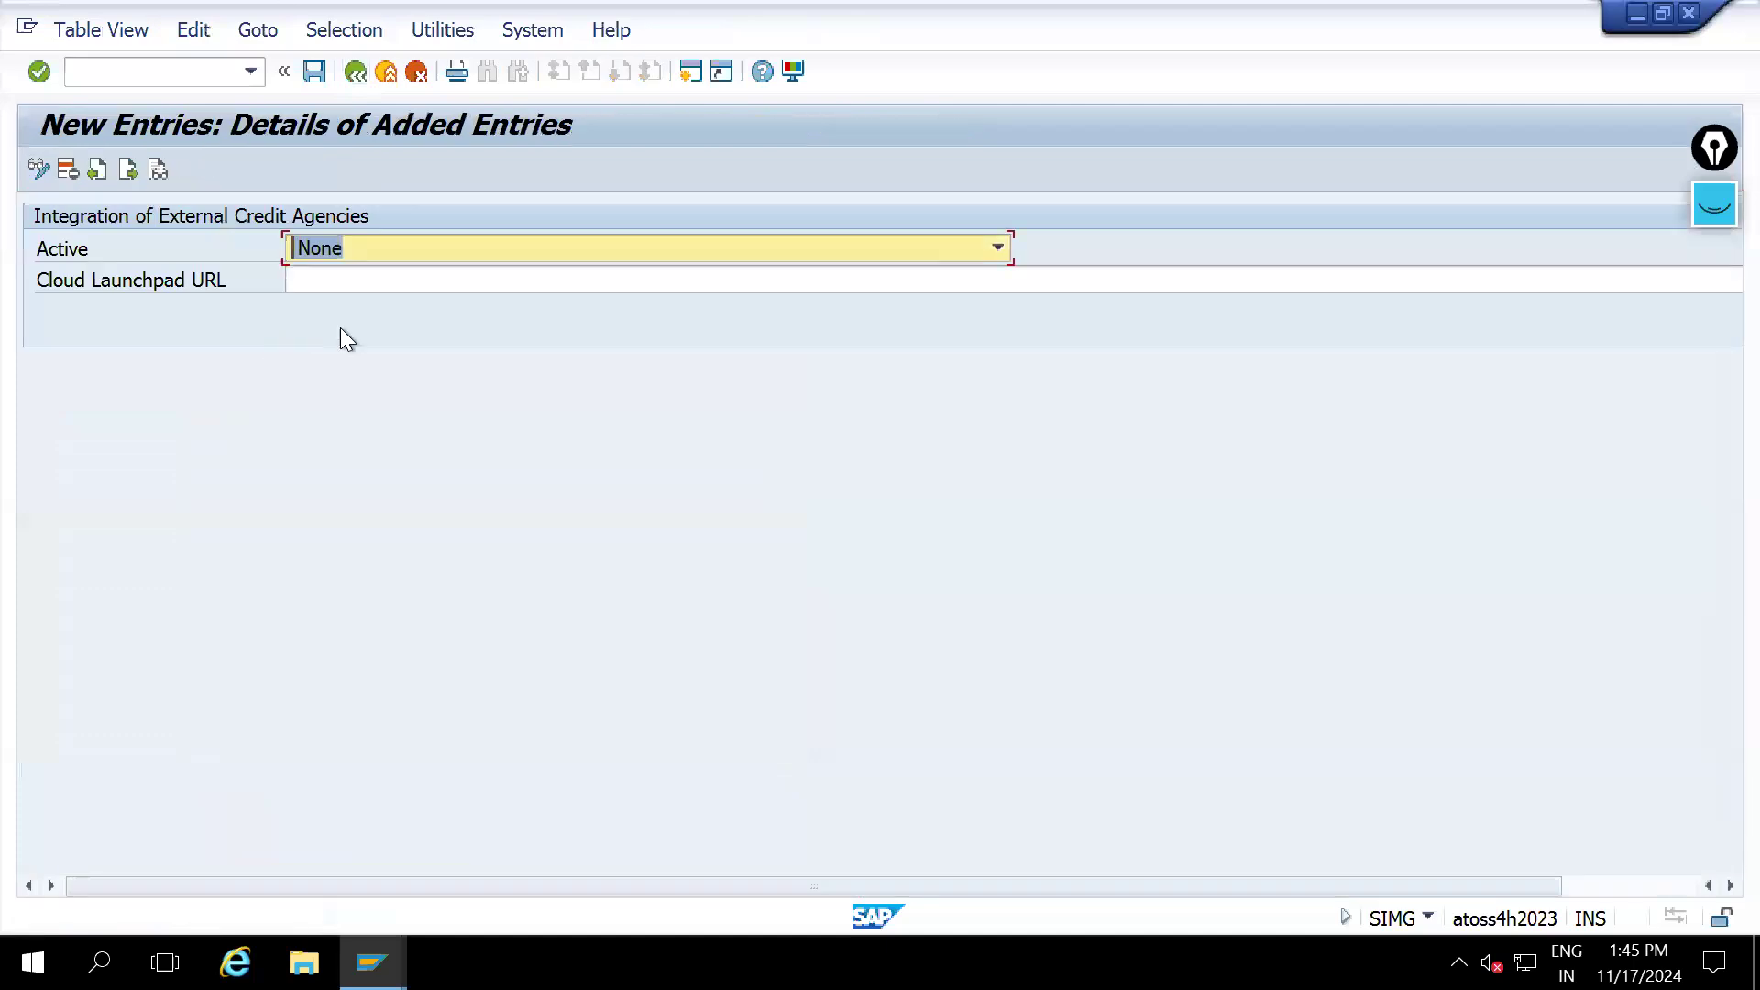
Examine the Active options and the Cloud Launchpad URL field for external credit agencies, and return to the IMG
left_click(361, 247)
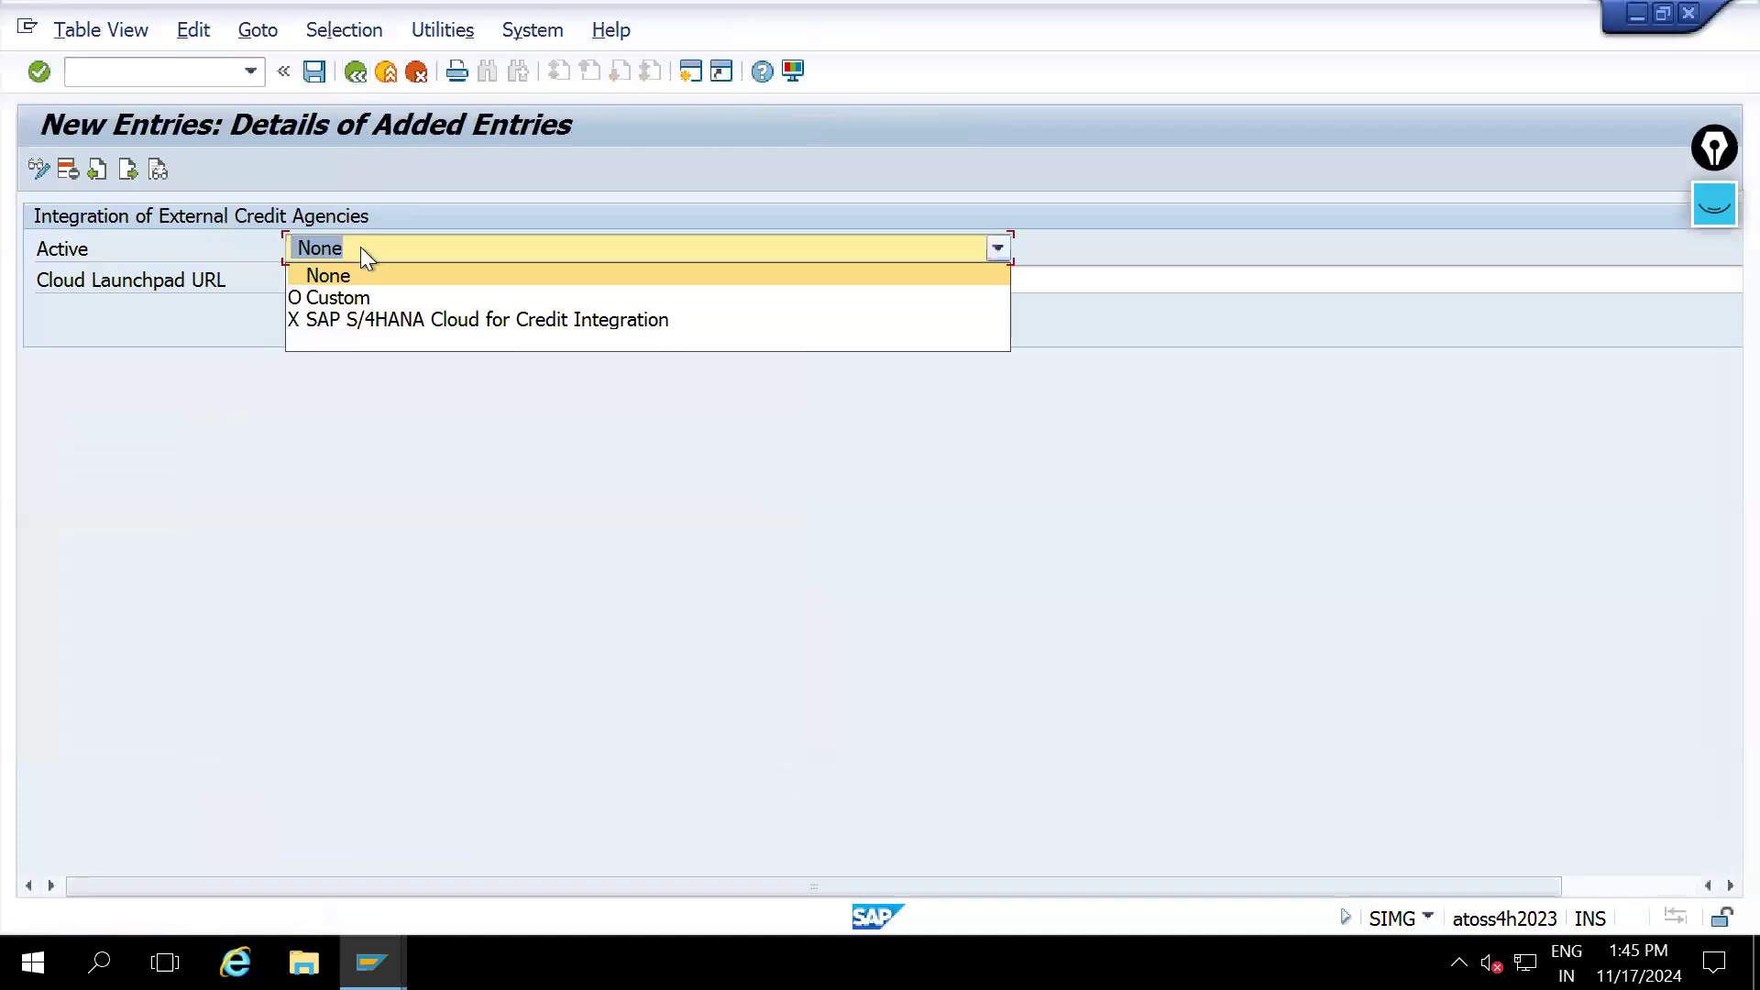
key("Escape")
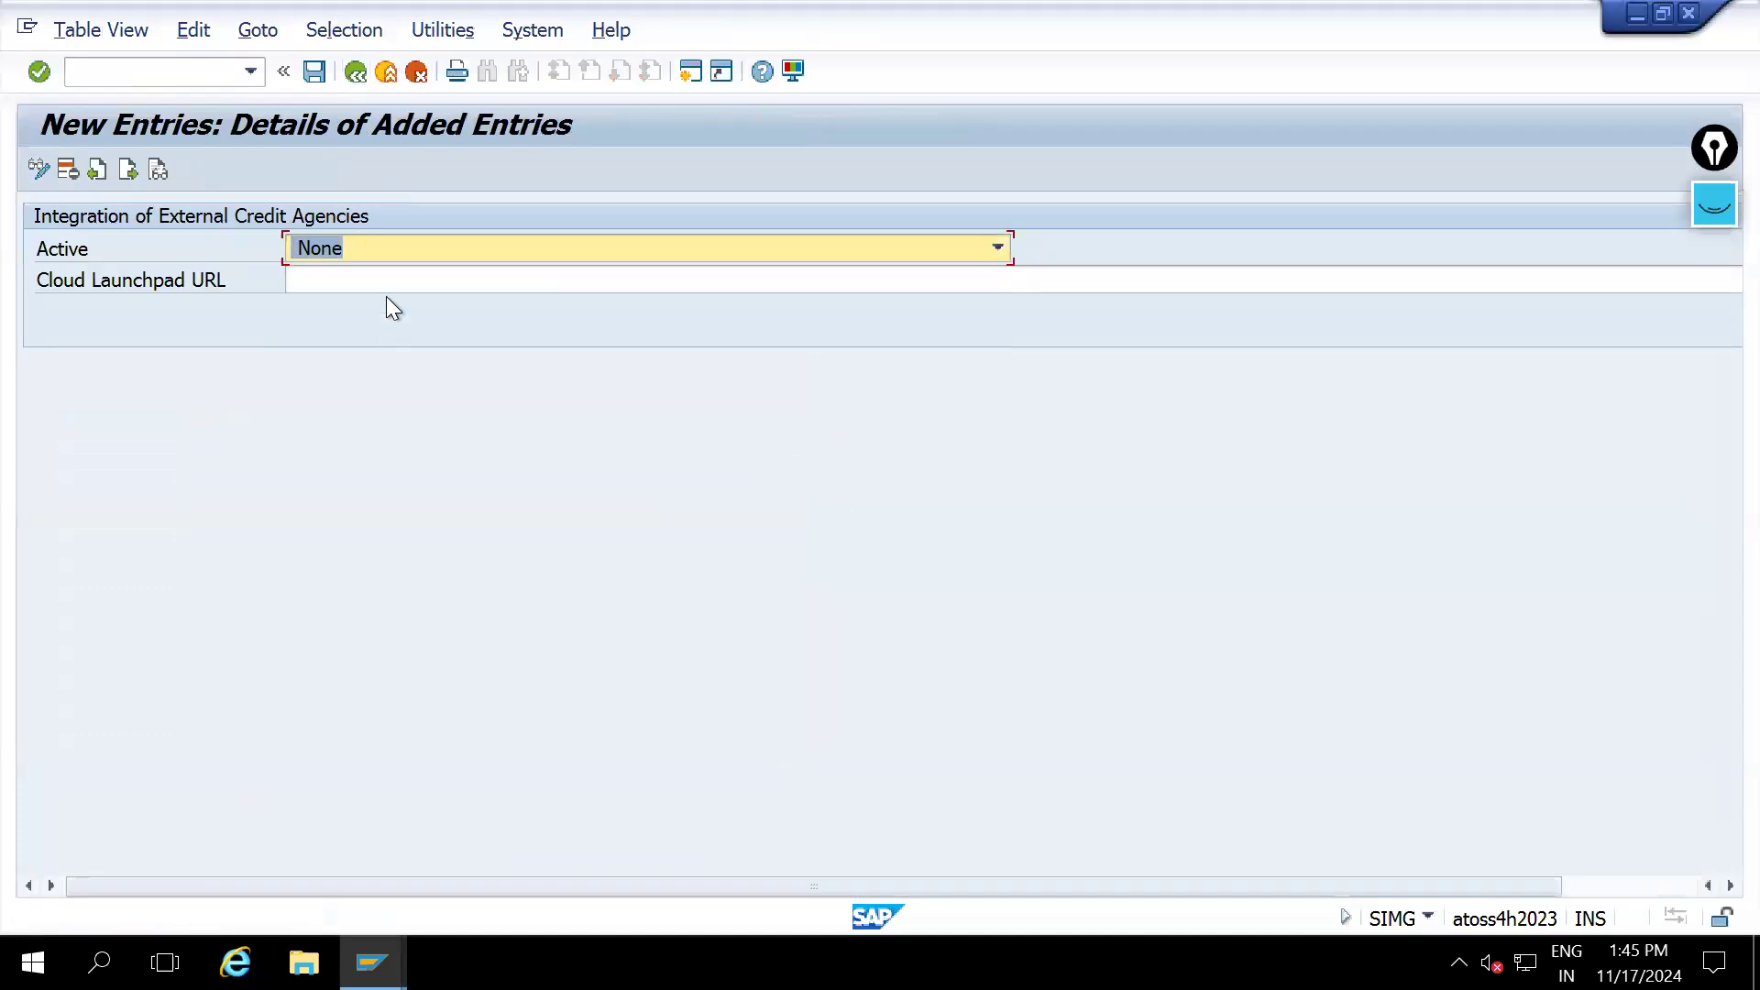
left_click(393, 280)
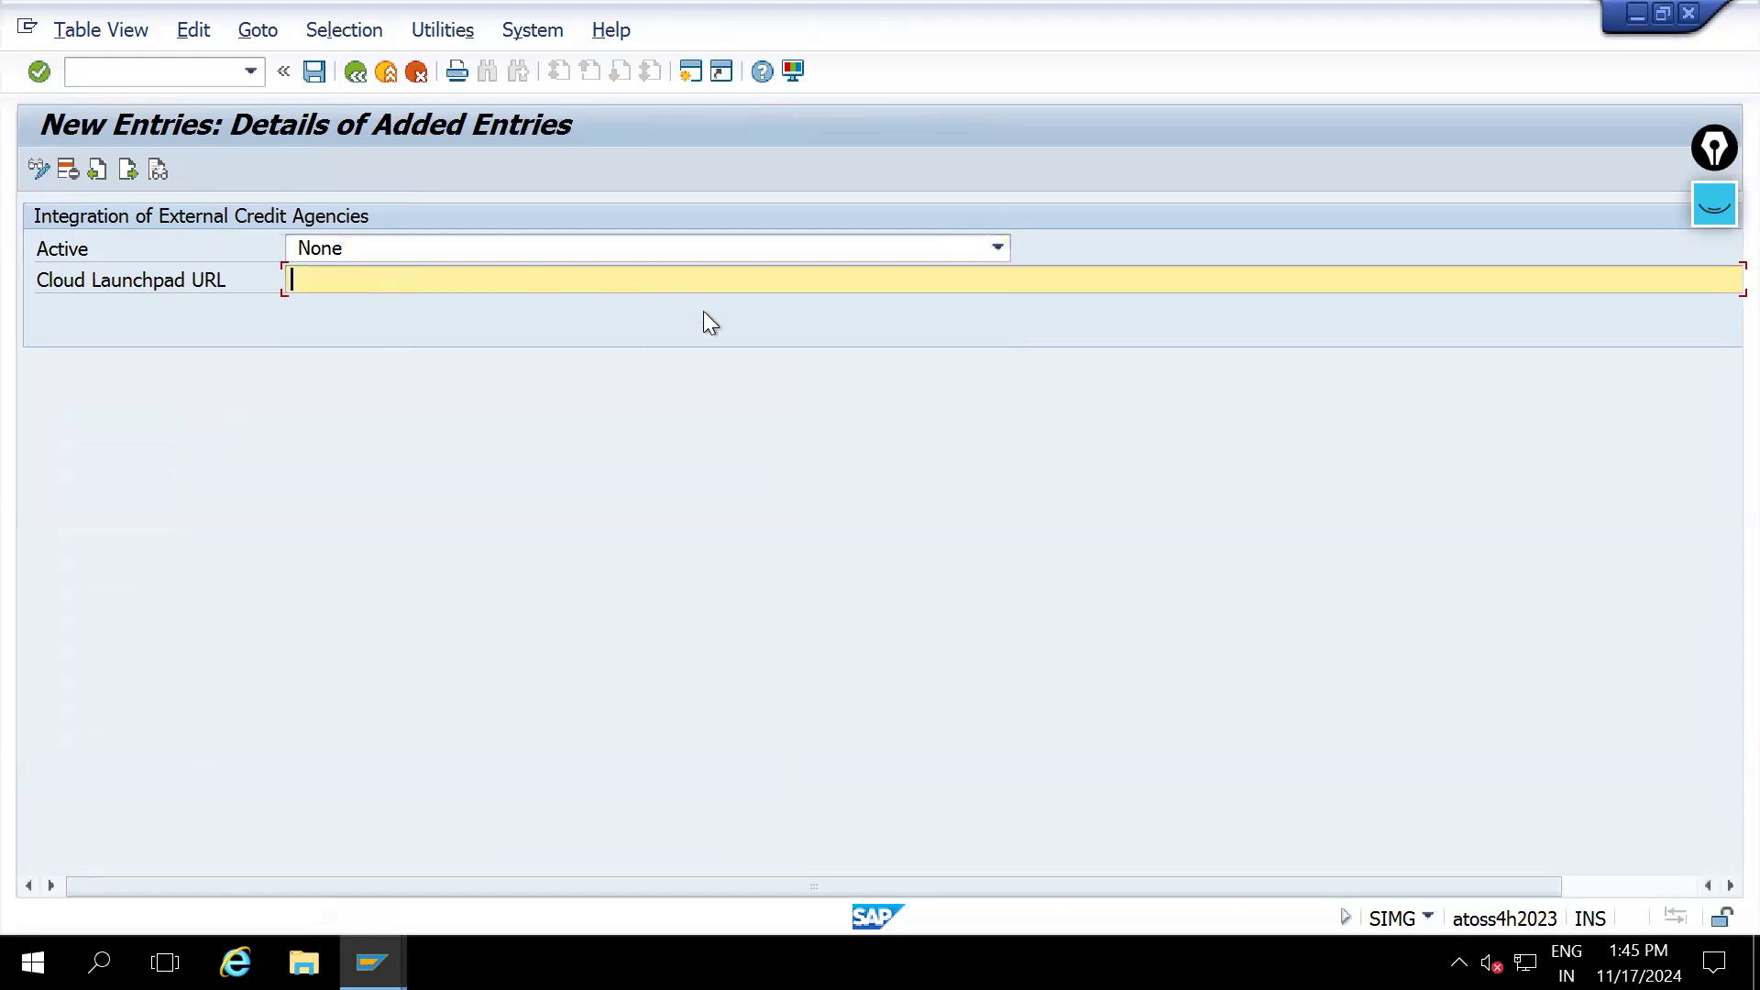
left_click(359, 70)
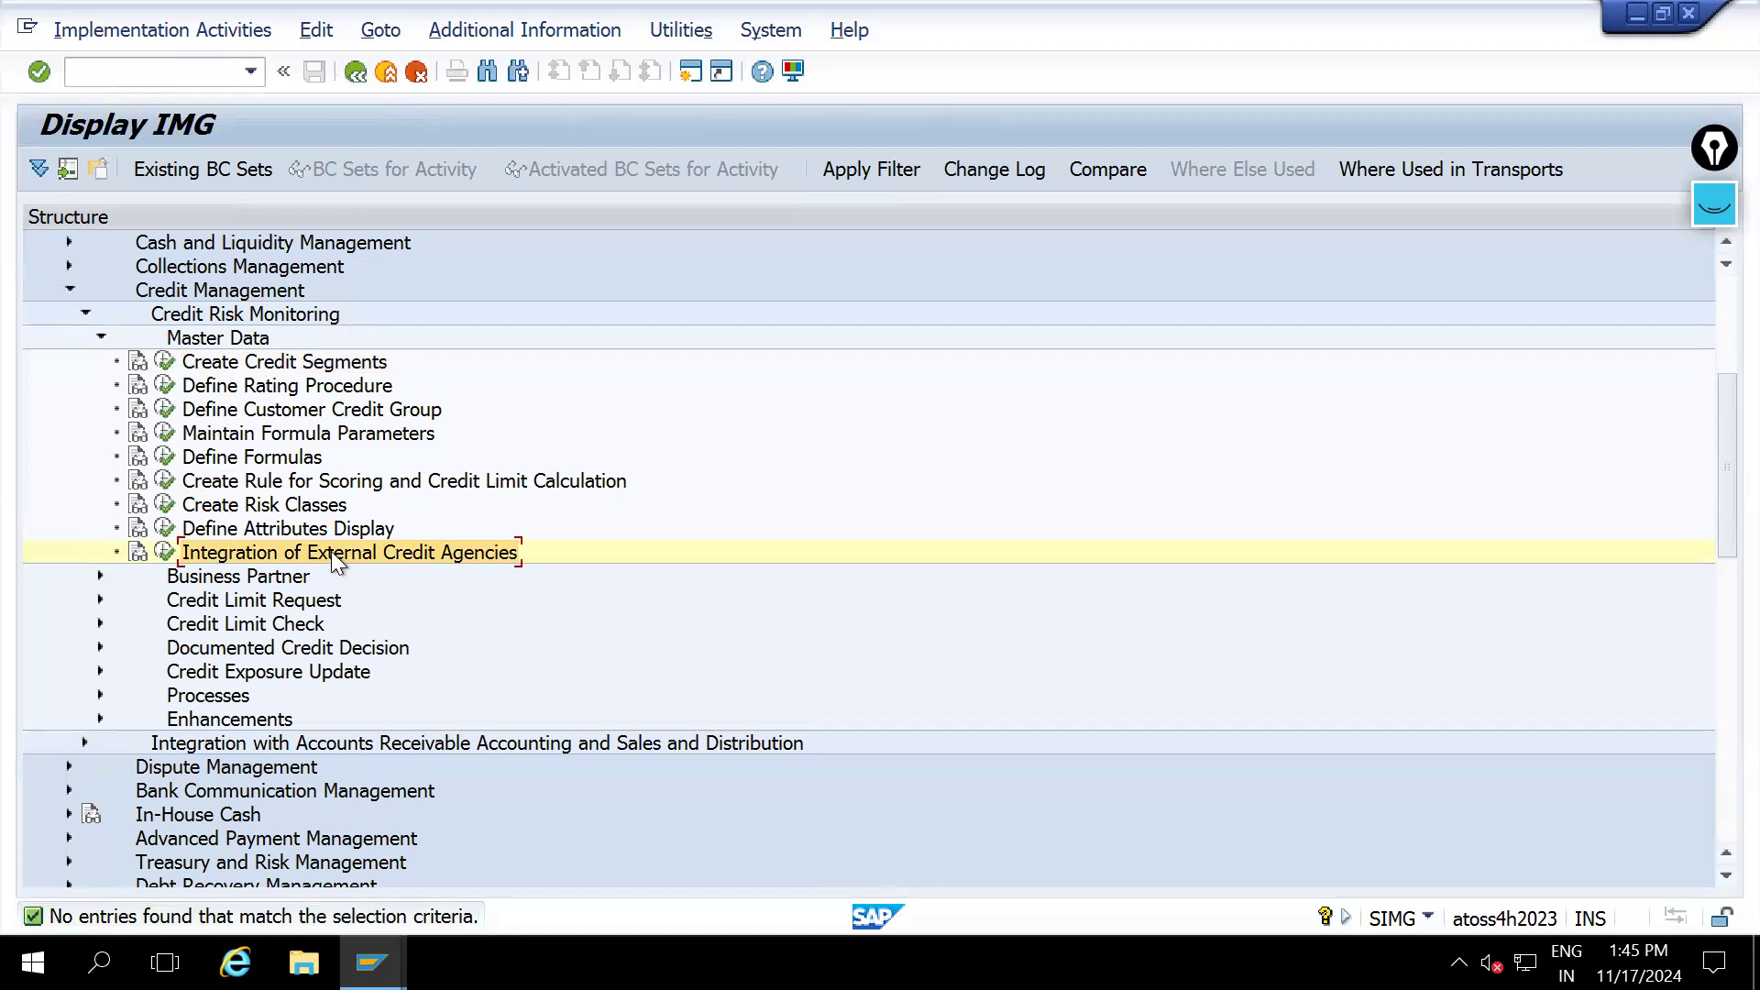
Open Define Checking Rules under Credit Limit Check and select check rule 01
left_click(101, 339)
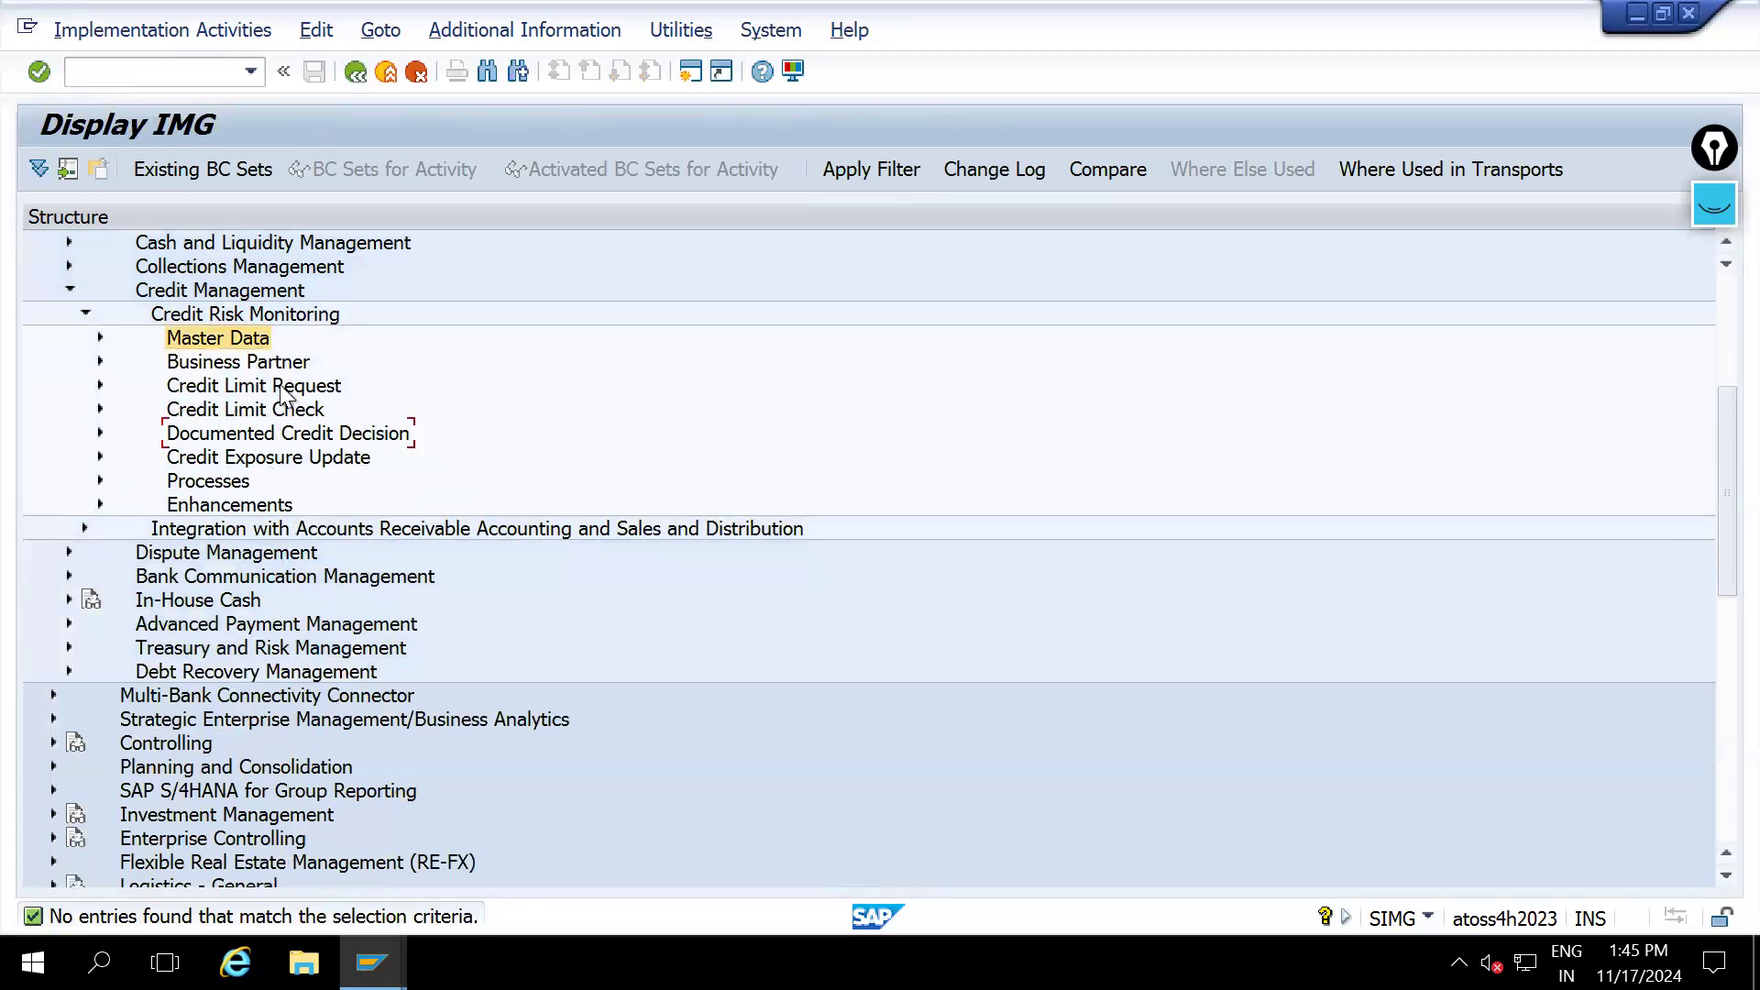
left_click(279, 419)
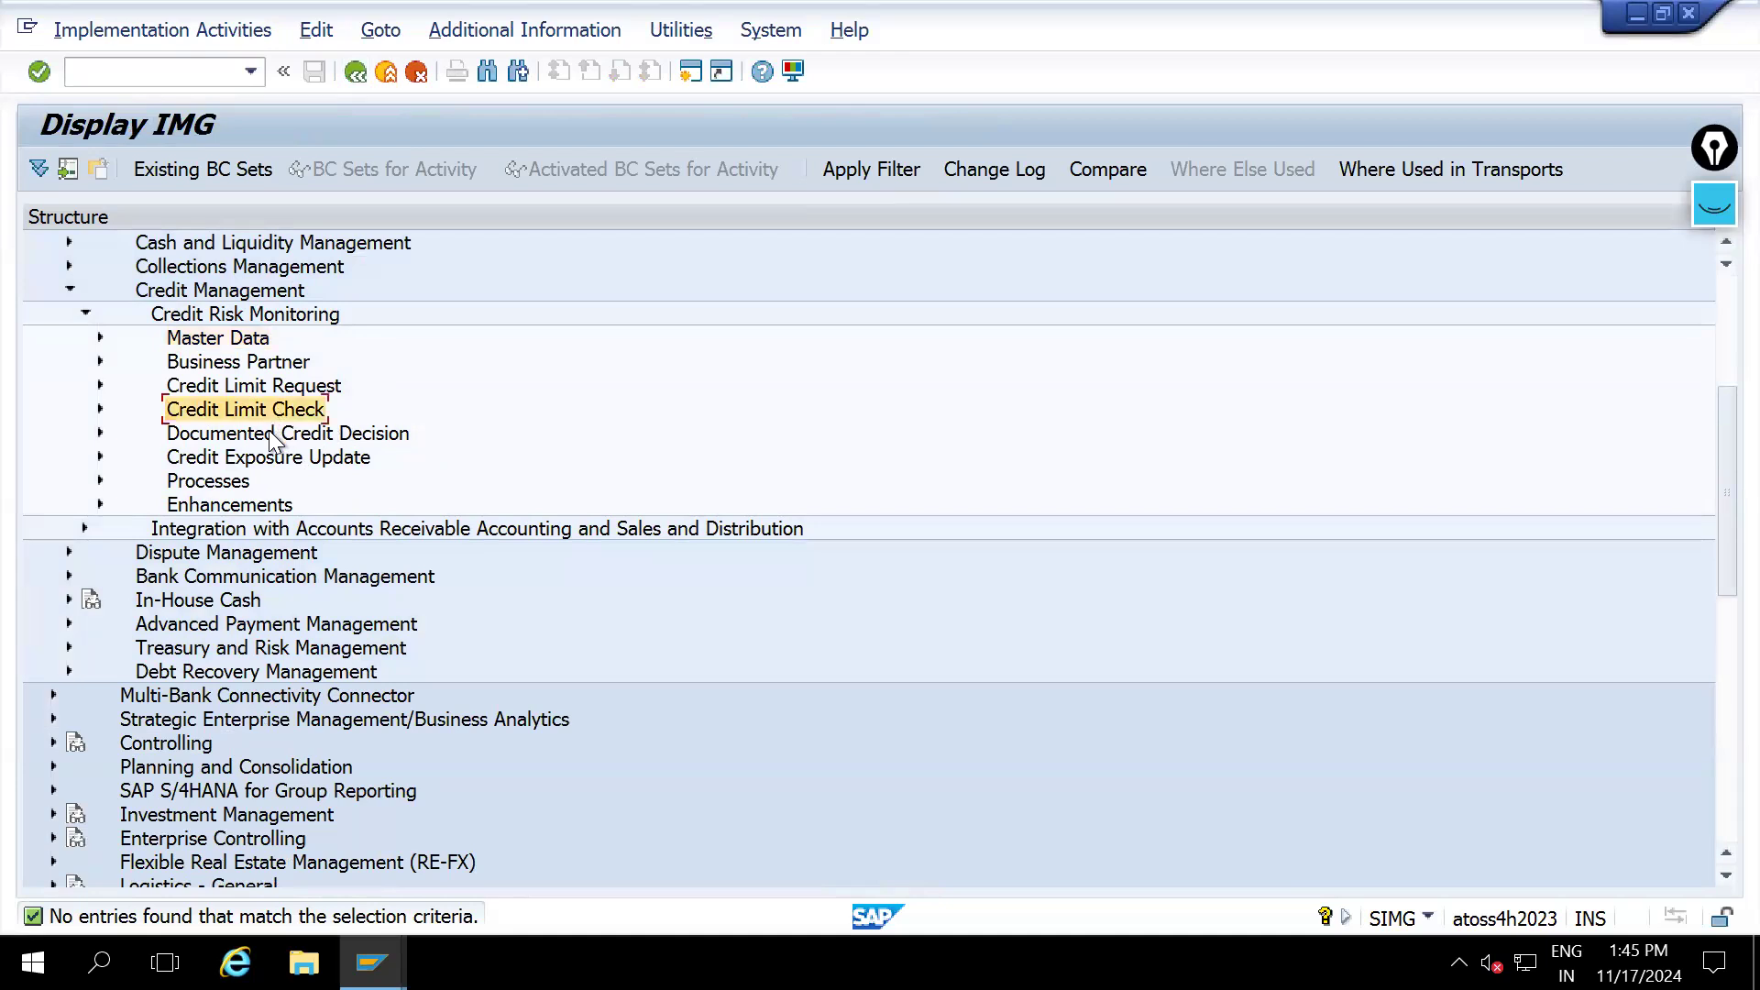
left_click(101, 409)
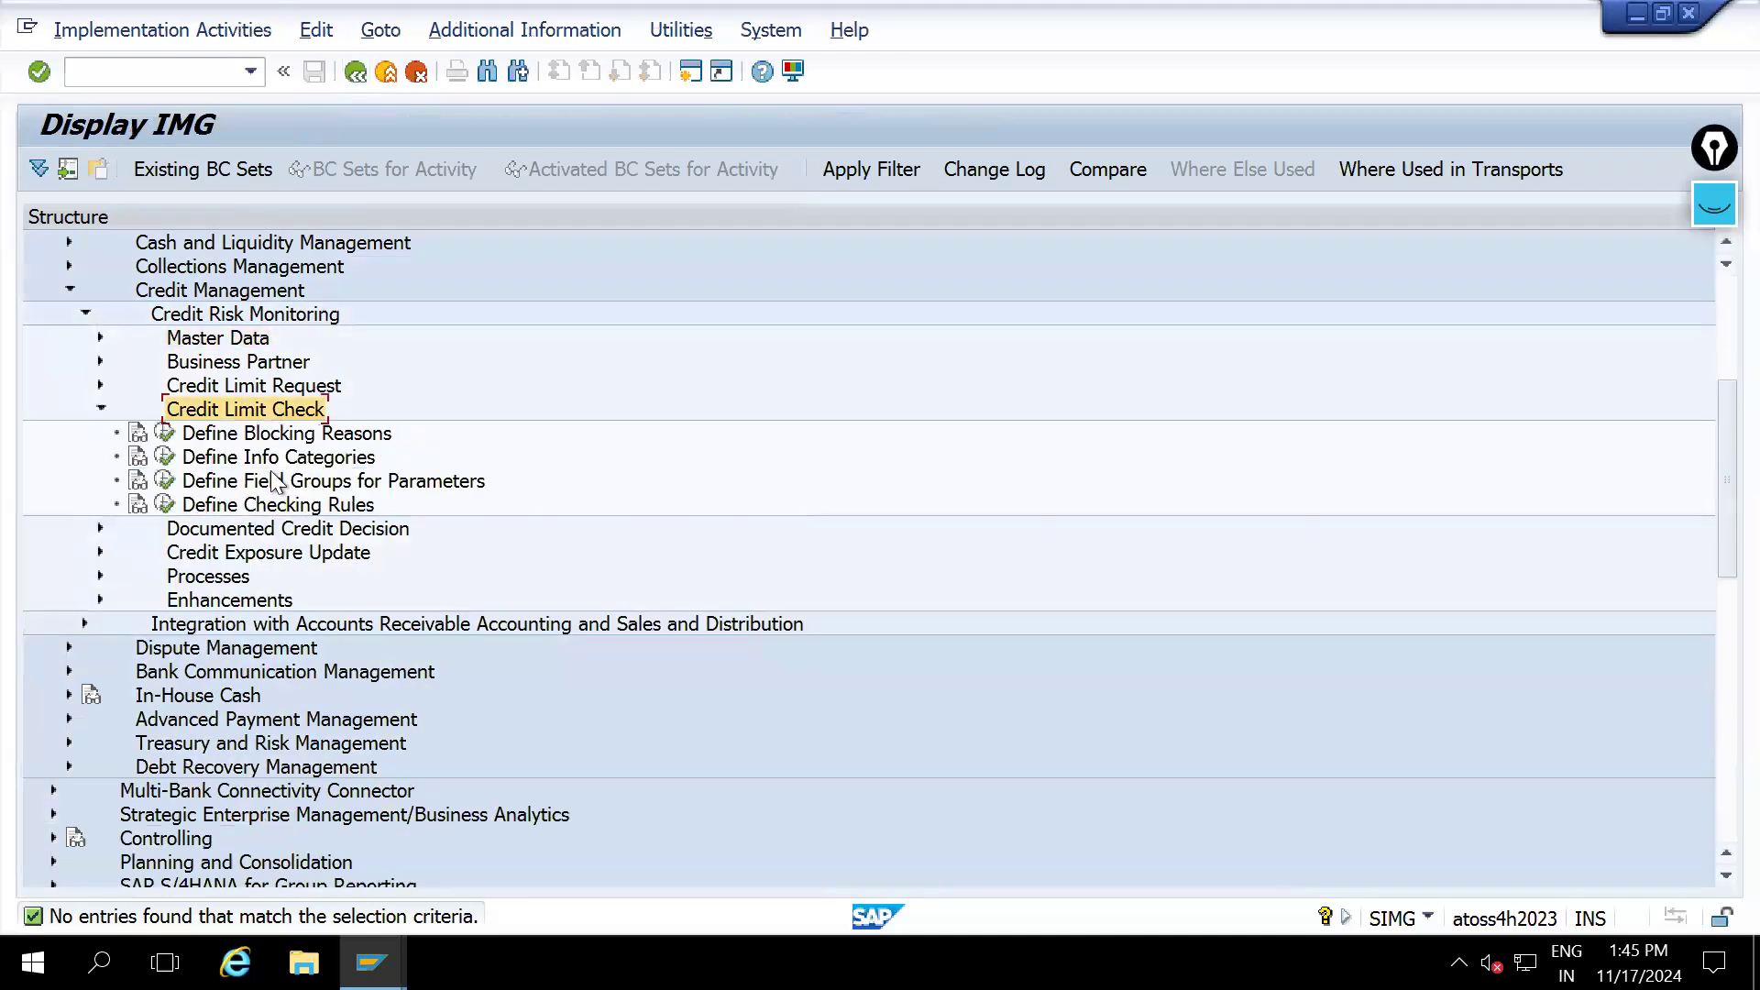
left_click(269, 505)
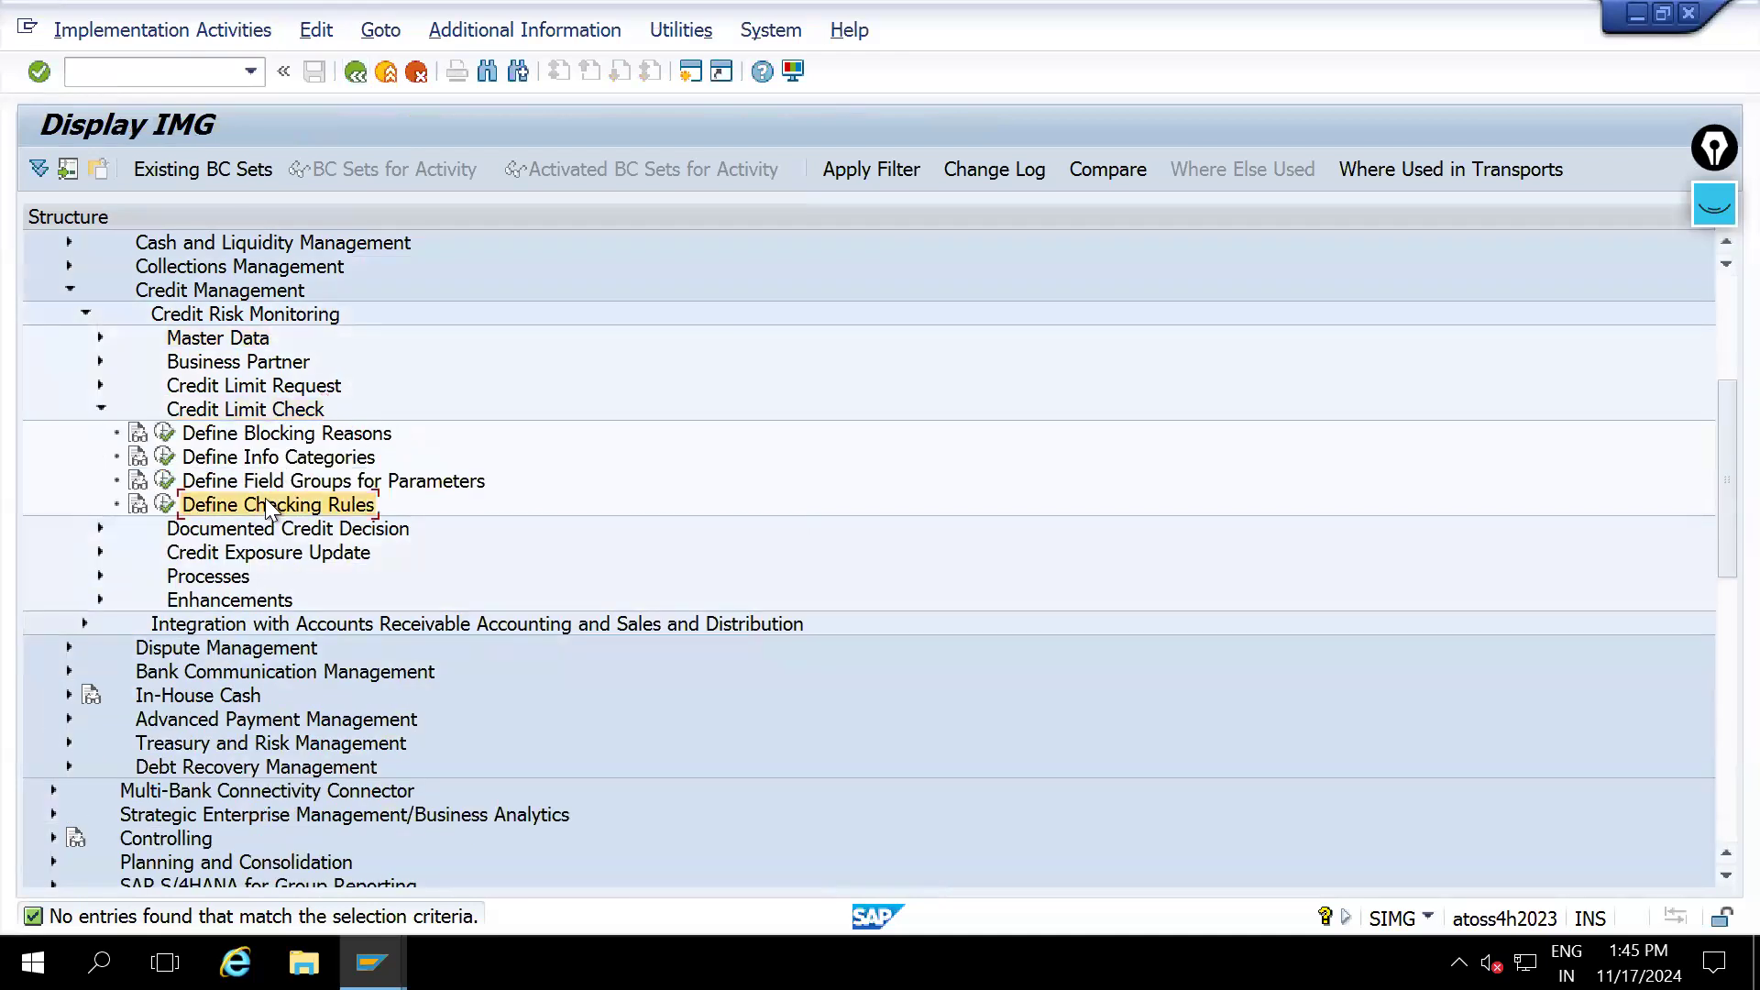
left_click(166, 504)
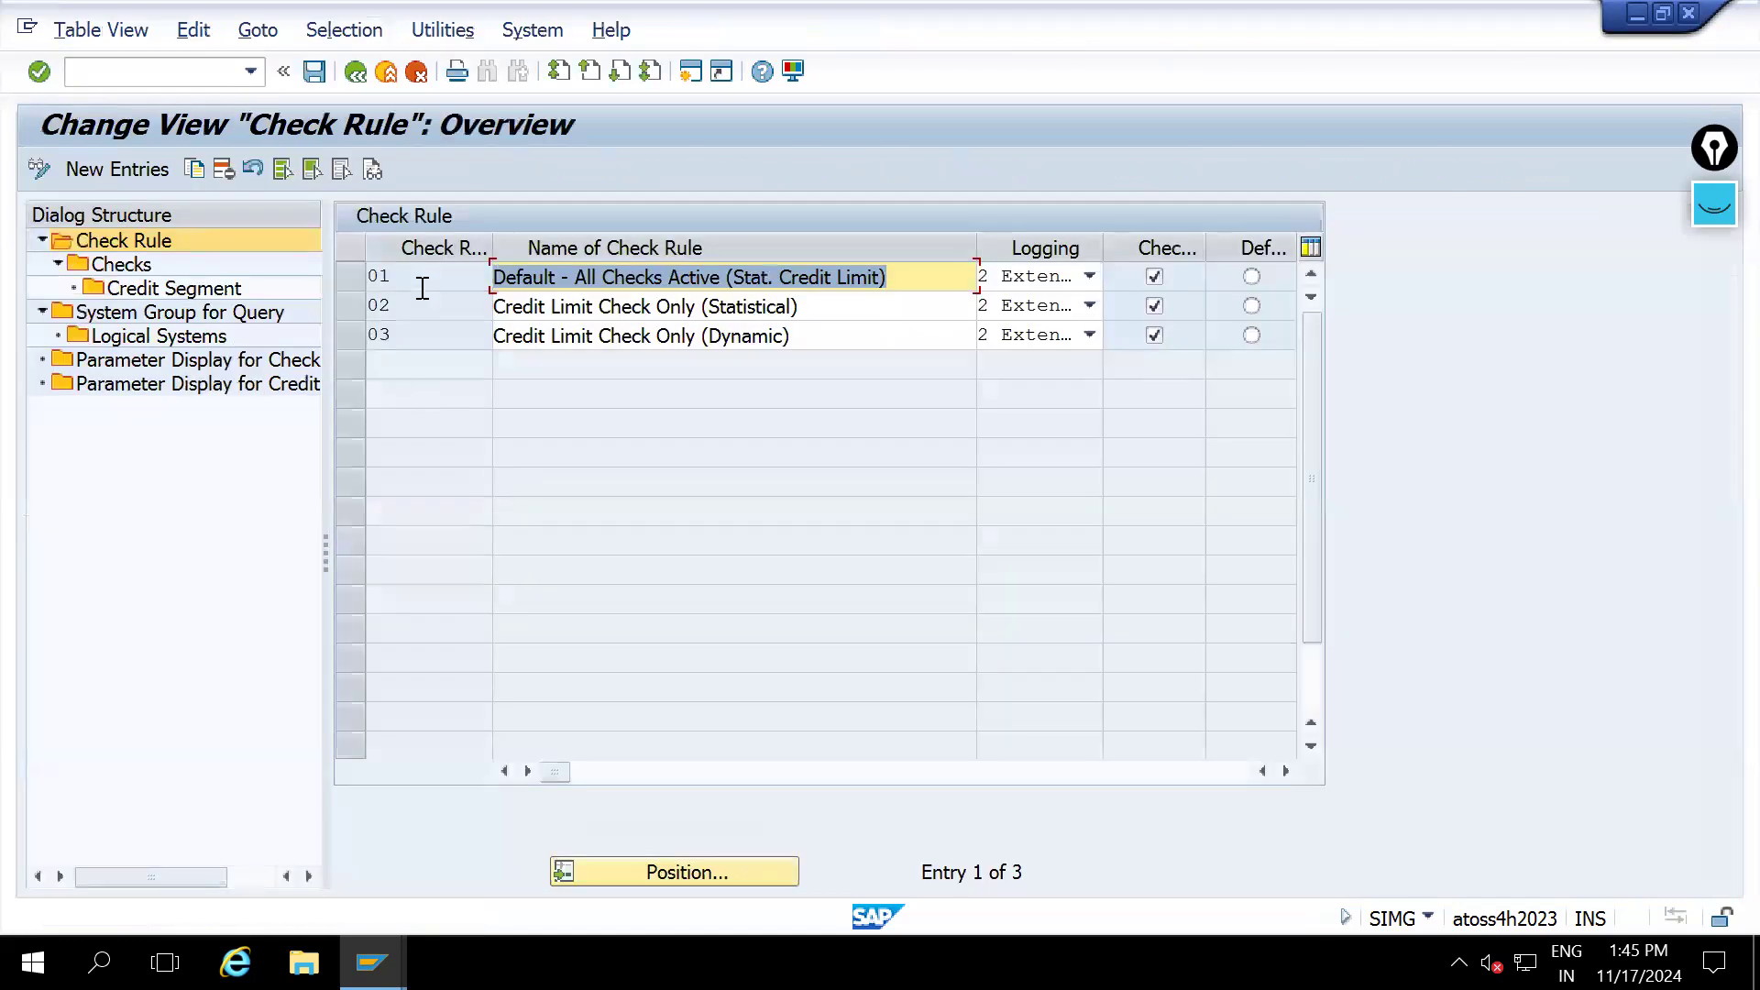
left_click(378, 284)
left_click(358, 280)
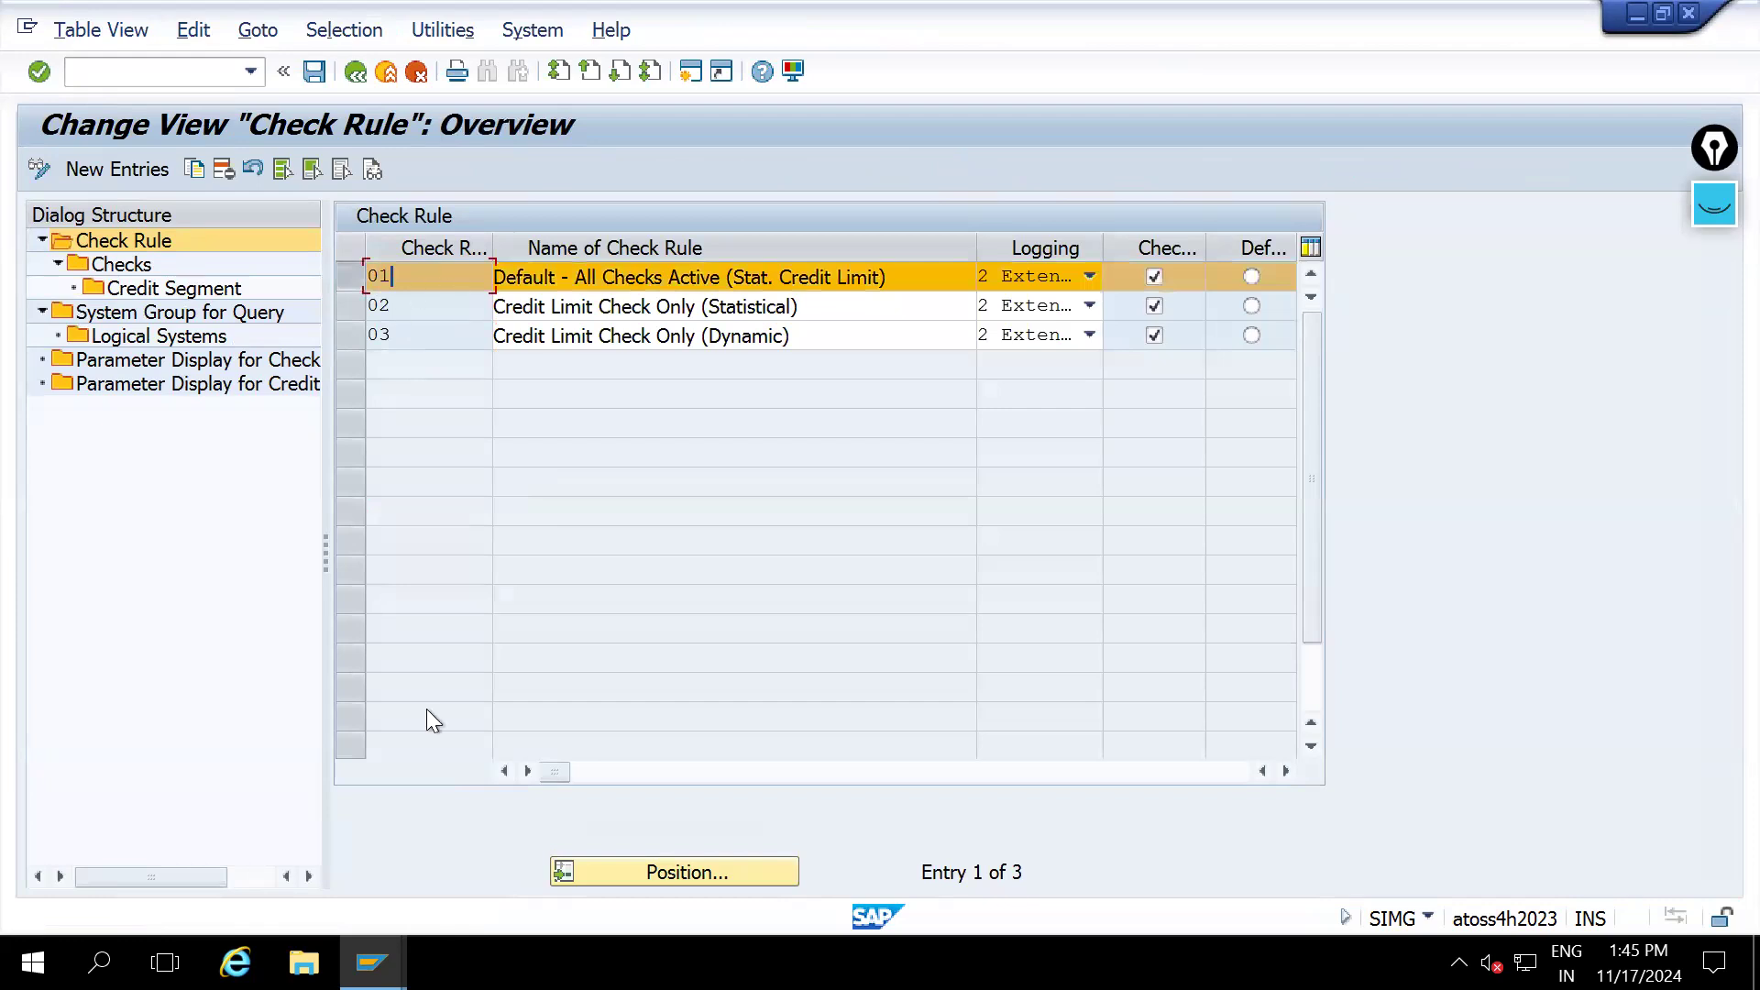
Switch to the business partner's credit profile, examine the available check rules, and return to the check rule configuration
mouse_move(371, 962)
left_click(844, 838)
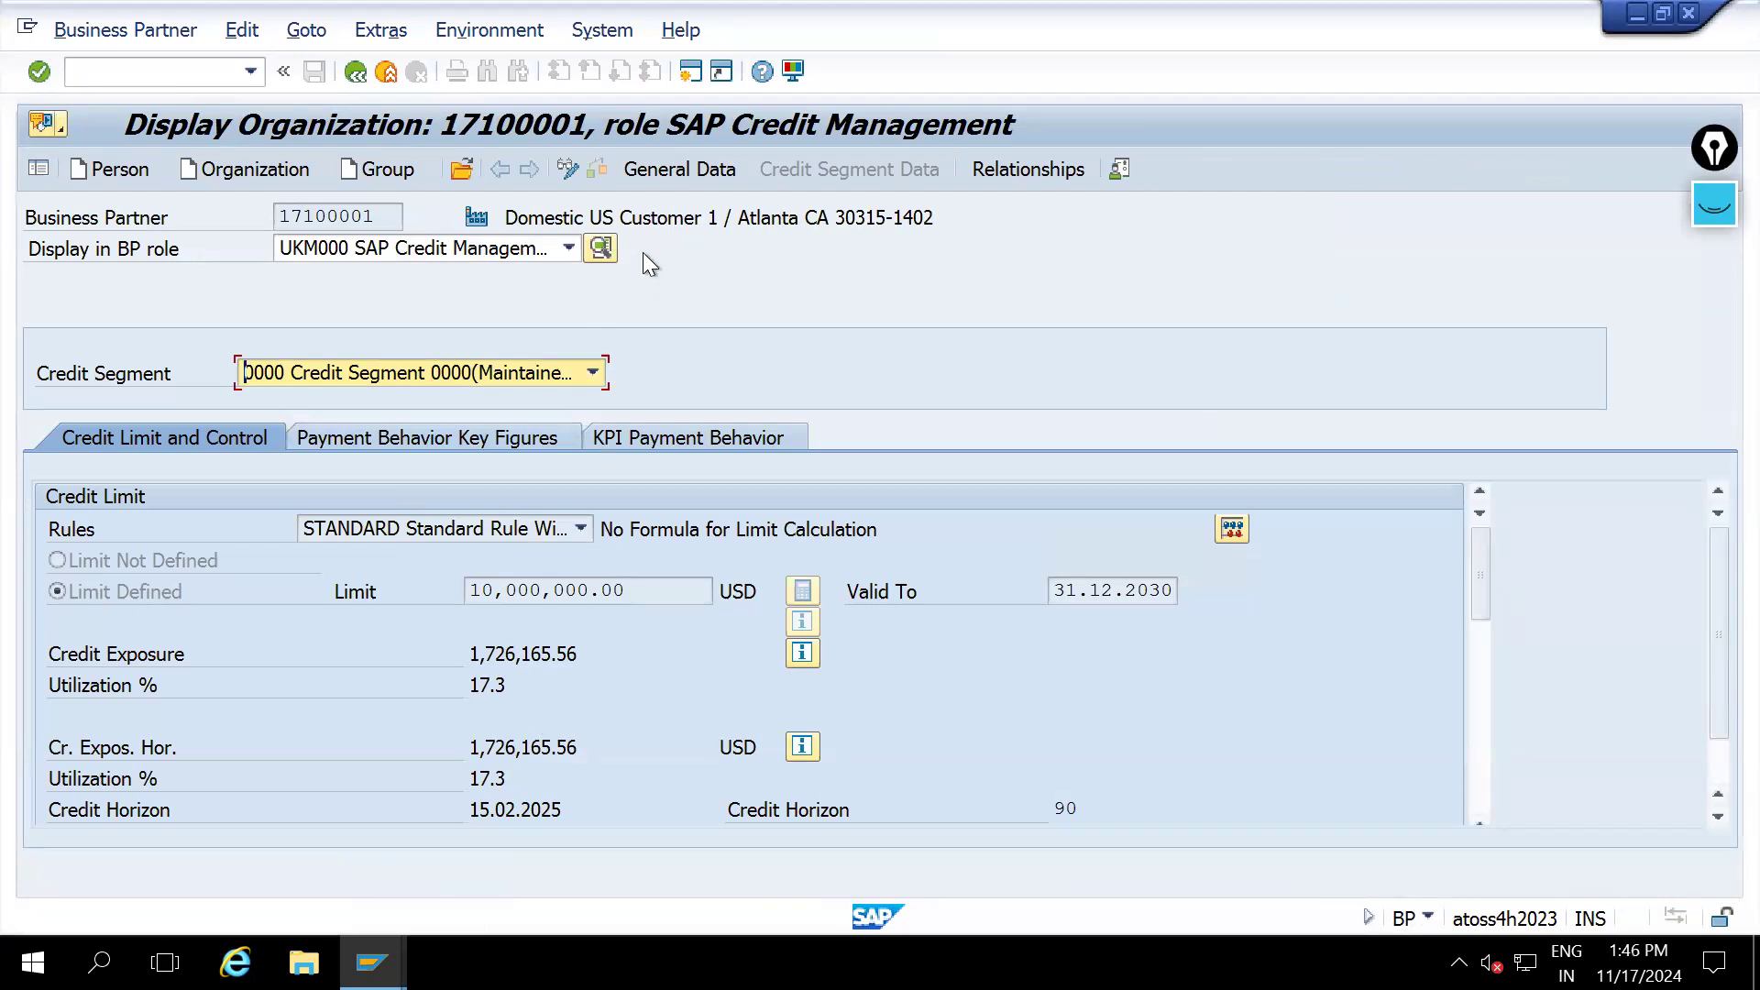
left_click(682, 168)
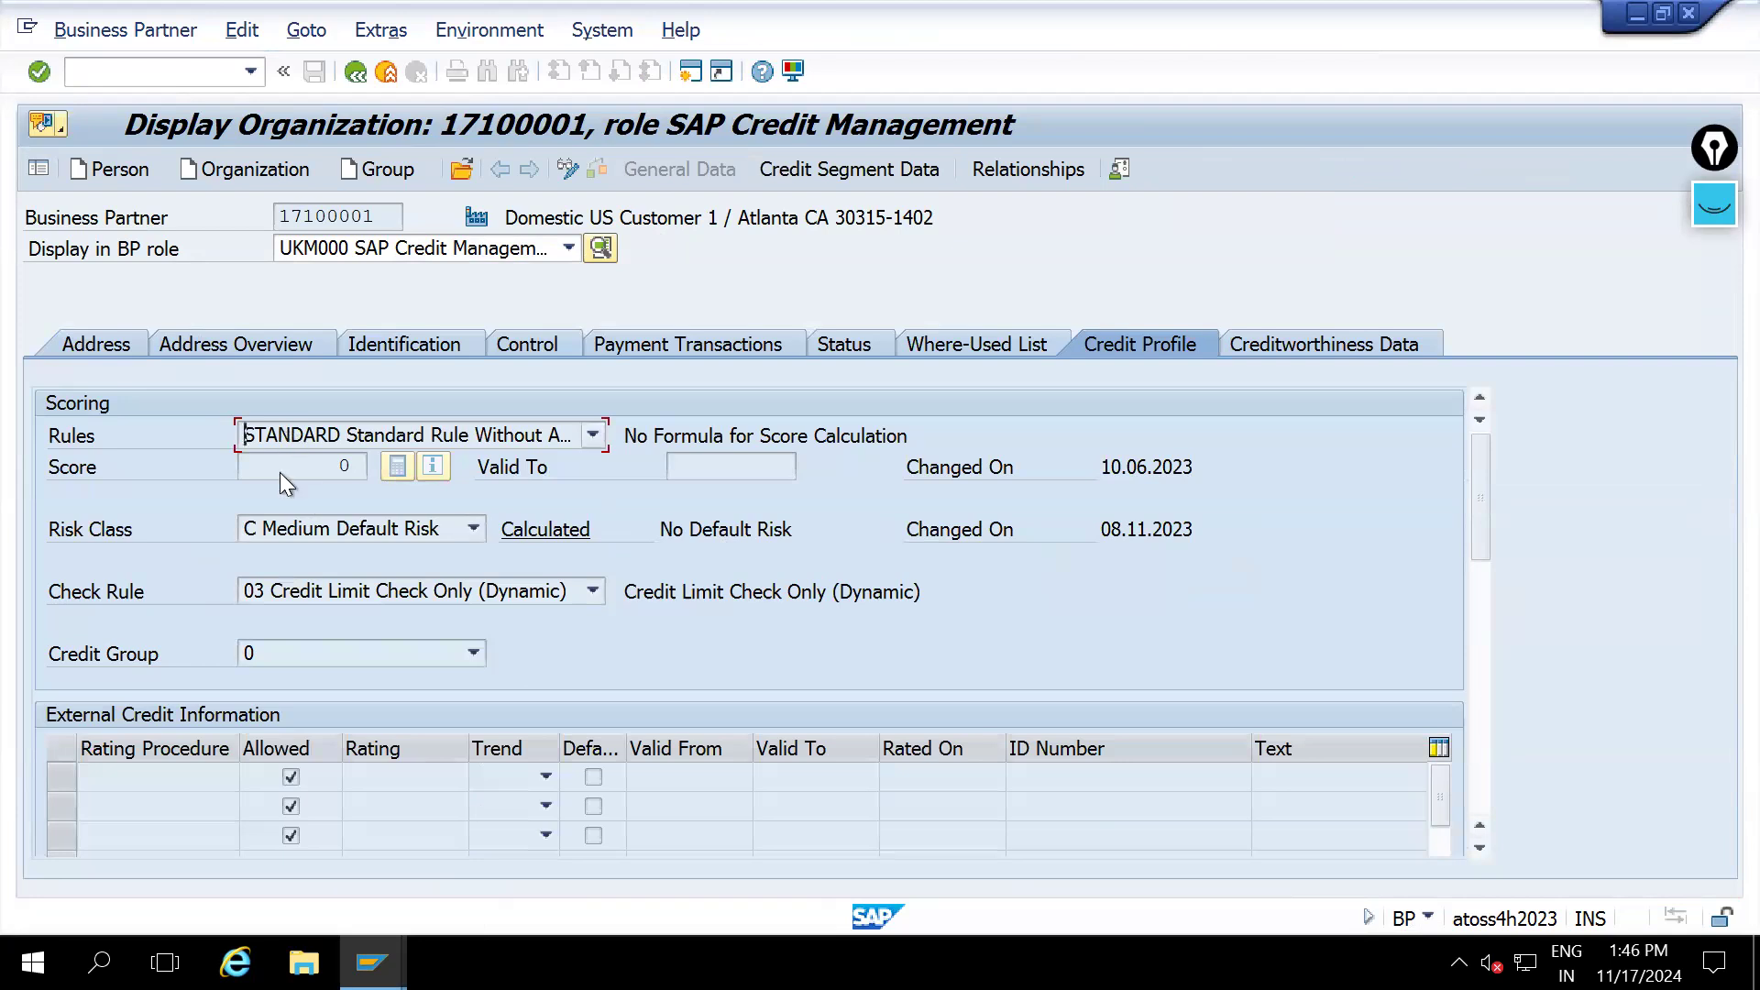
left_click(282, 588)
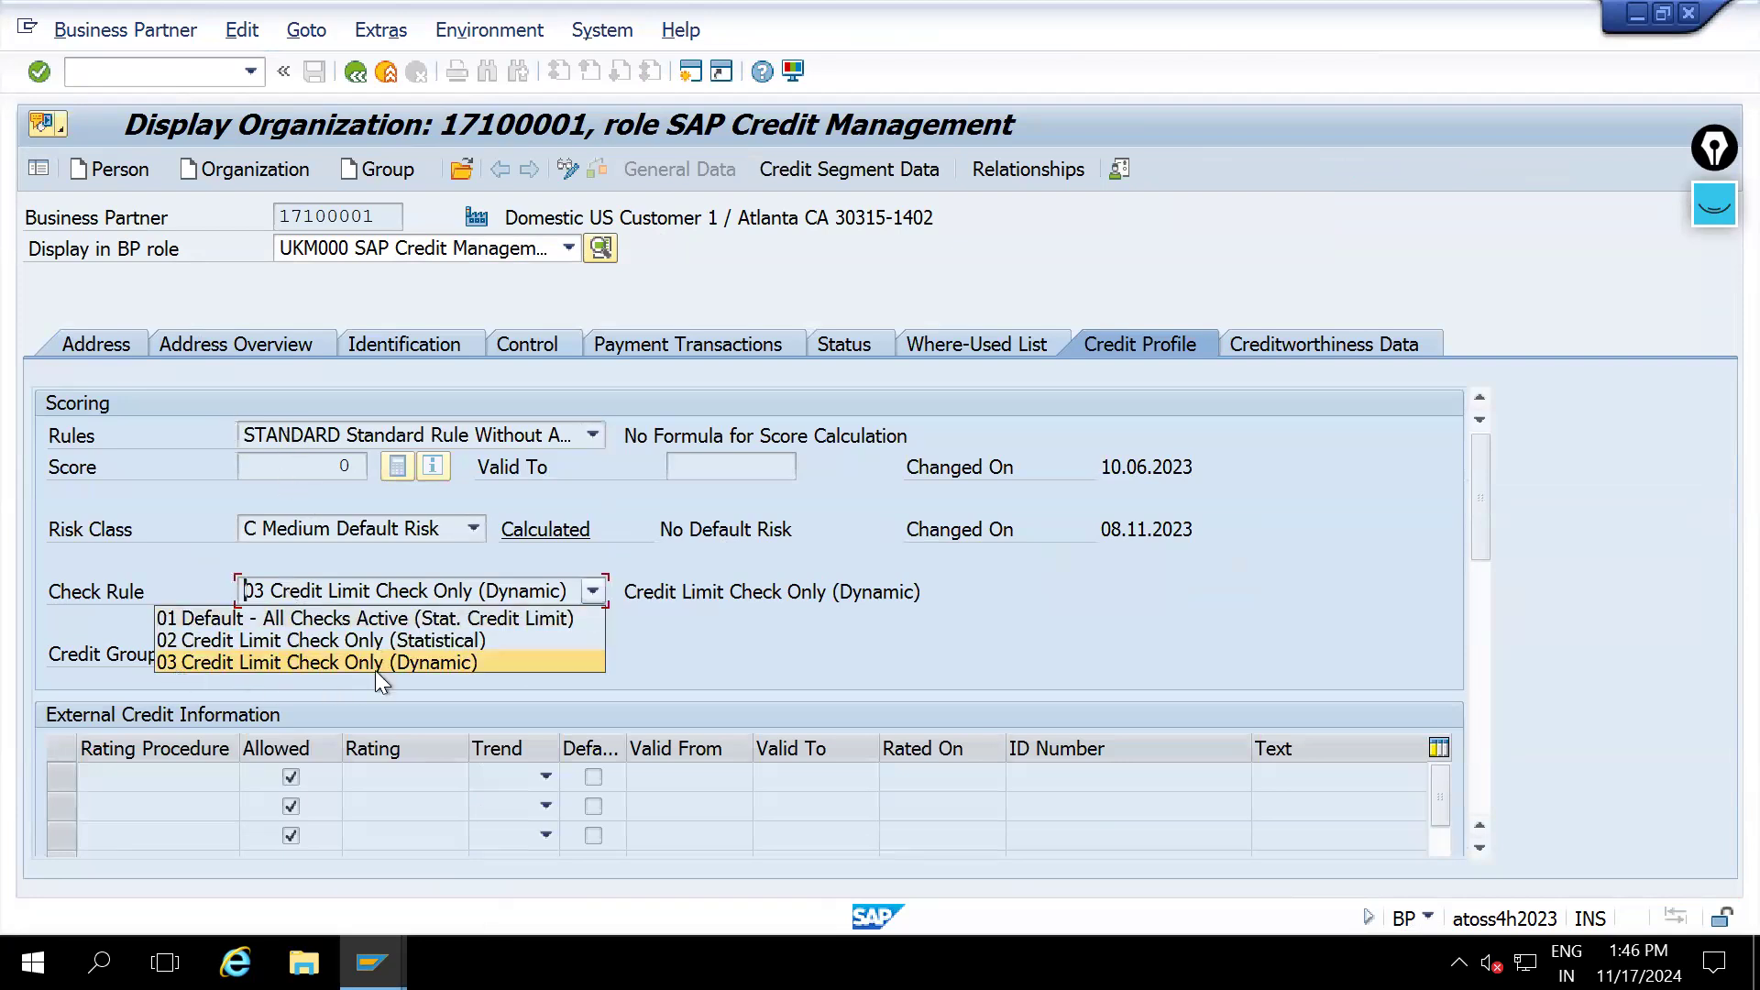
left_click(684, 652)
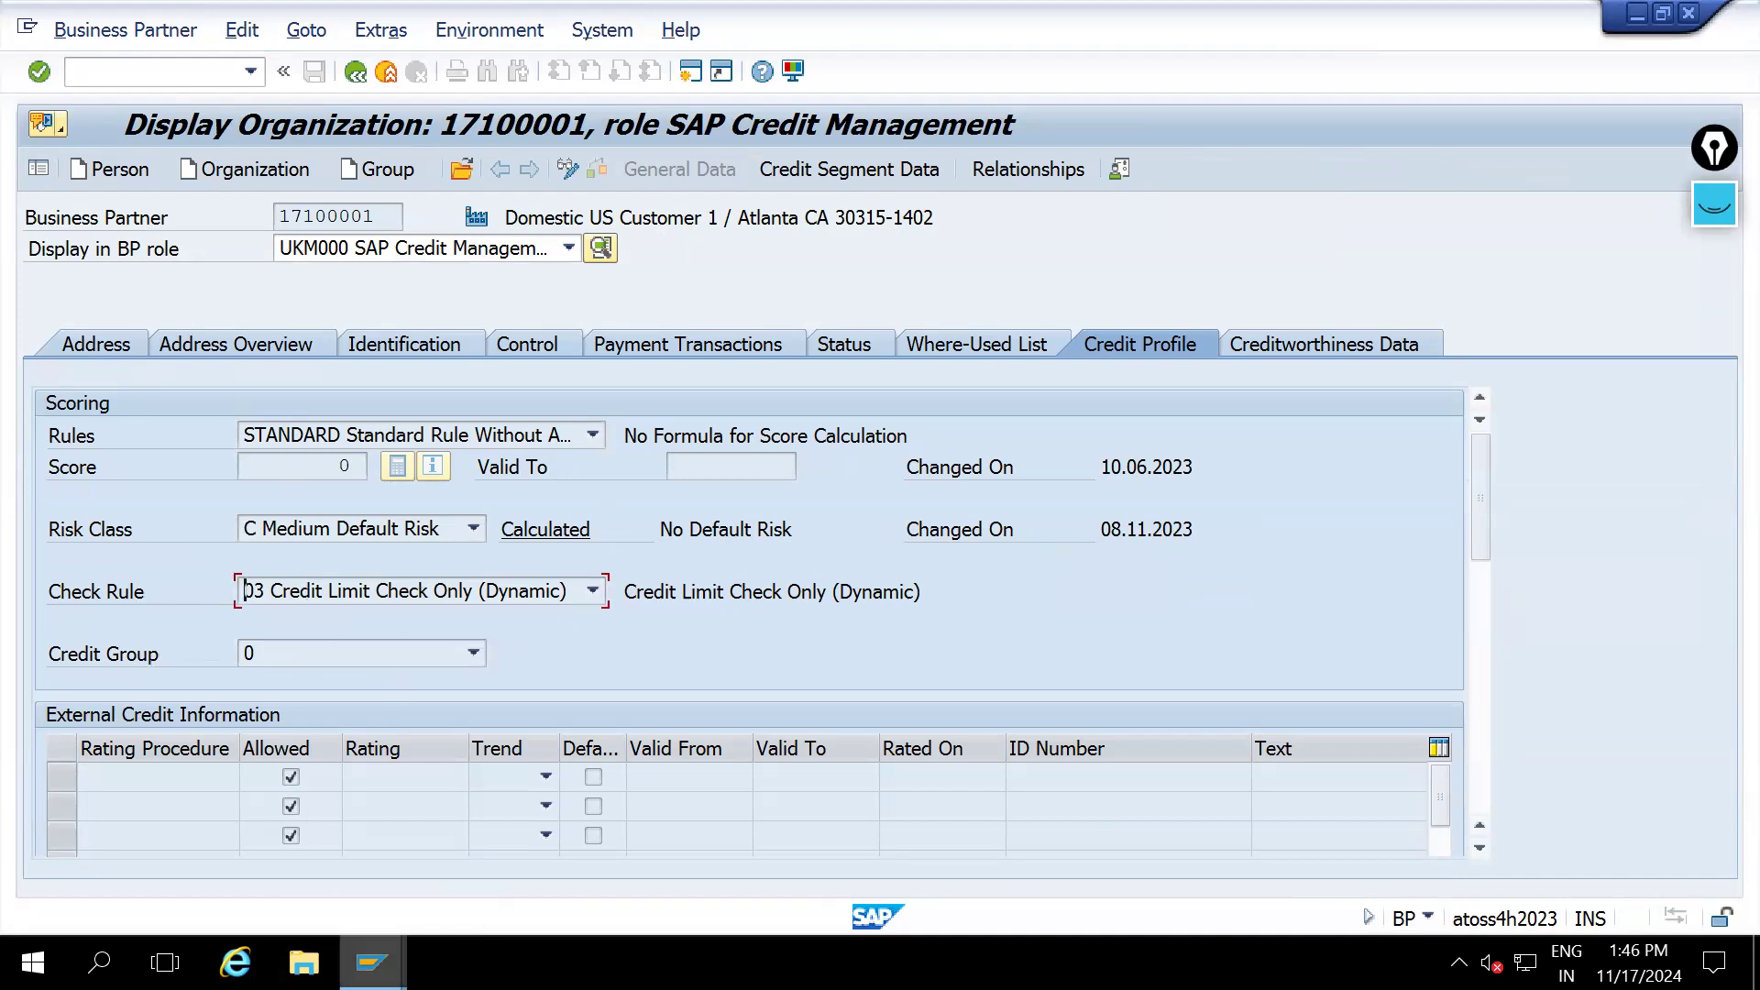
mouse_move(371, 962)
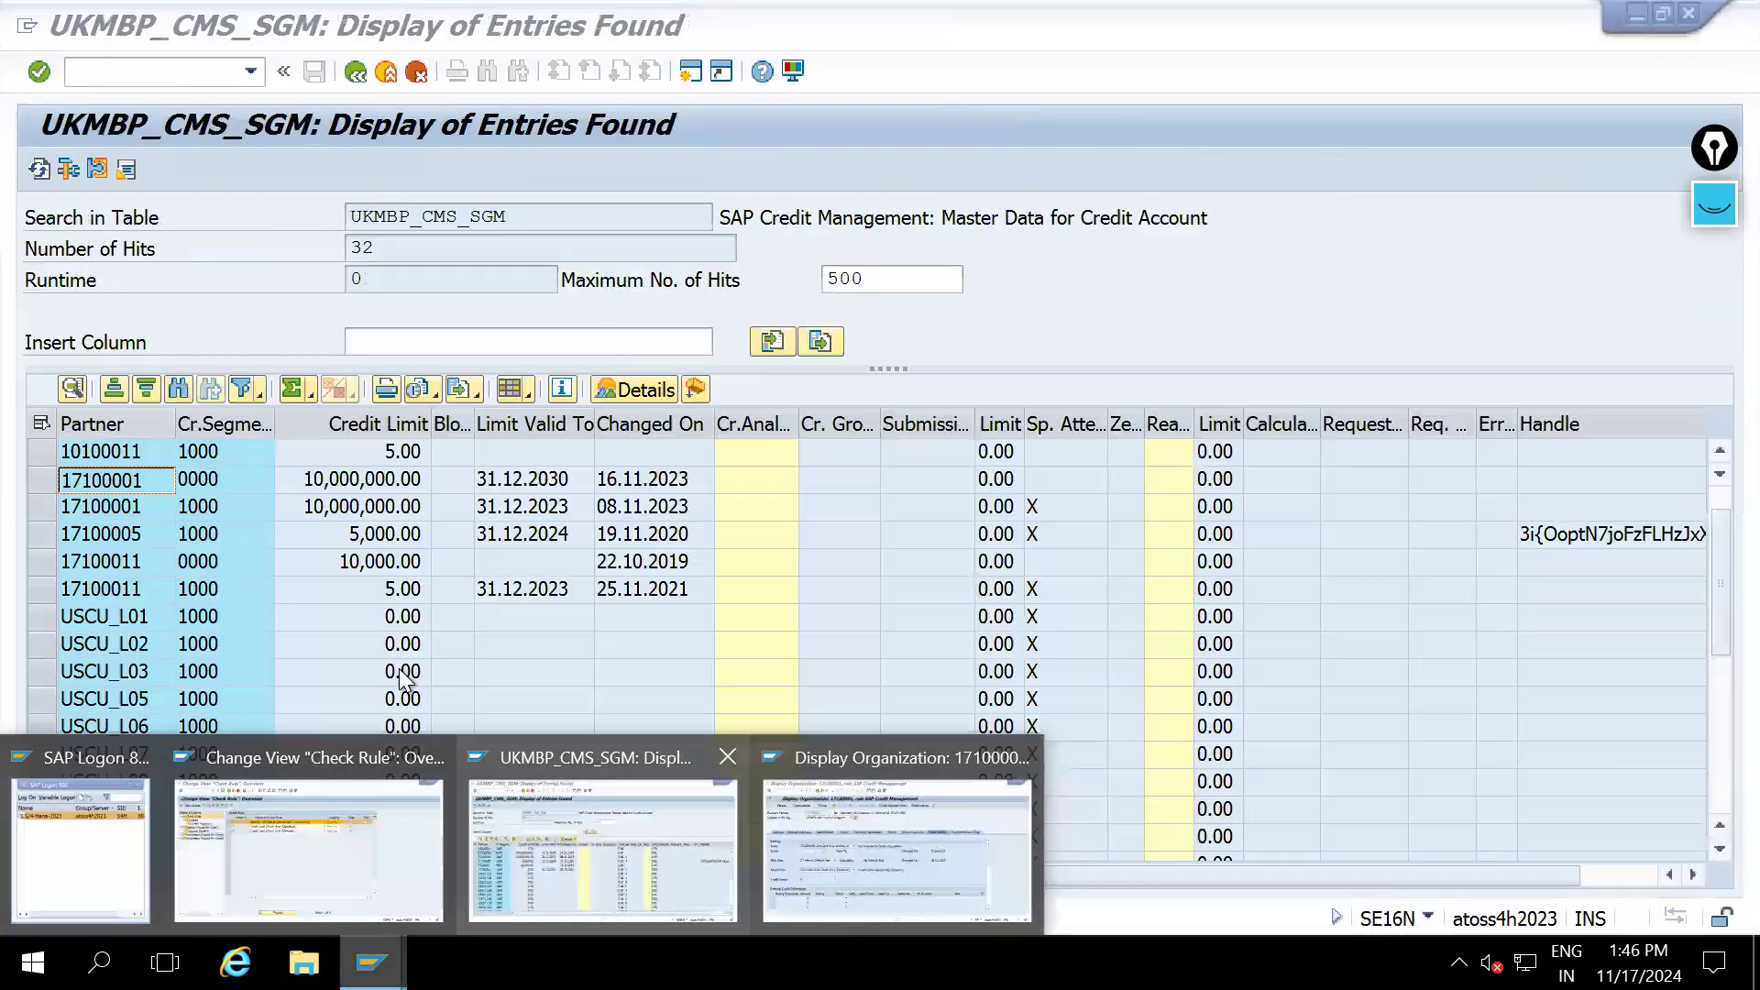
left_click(348, 853)
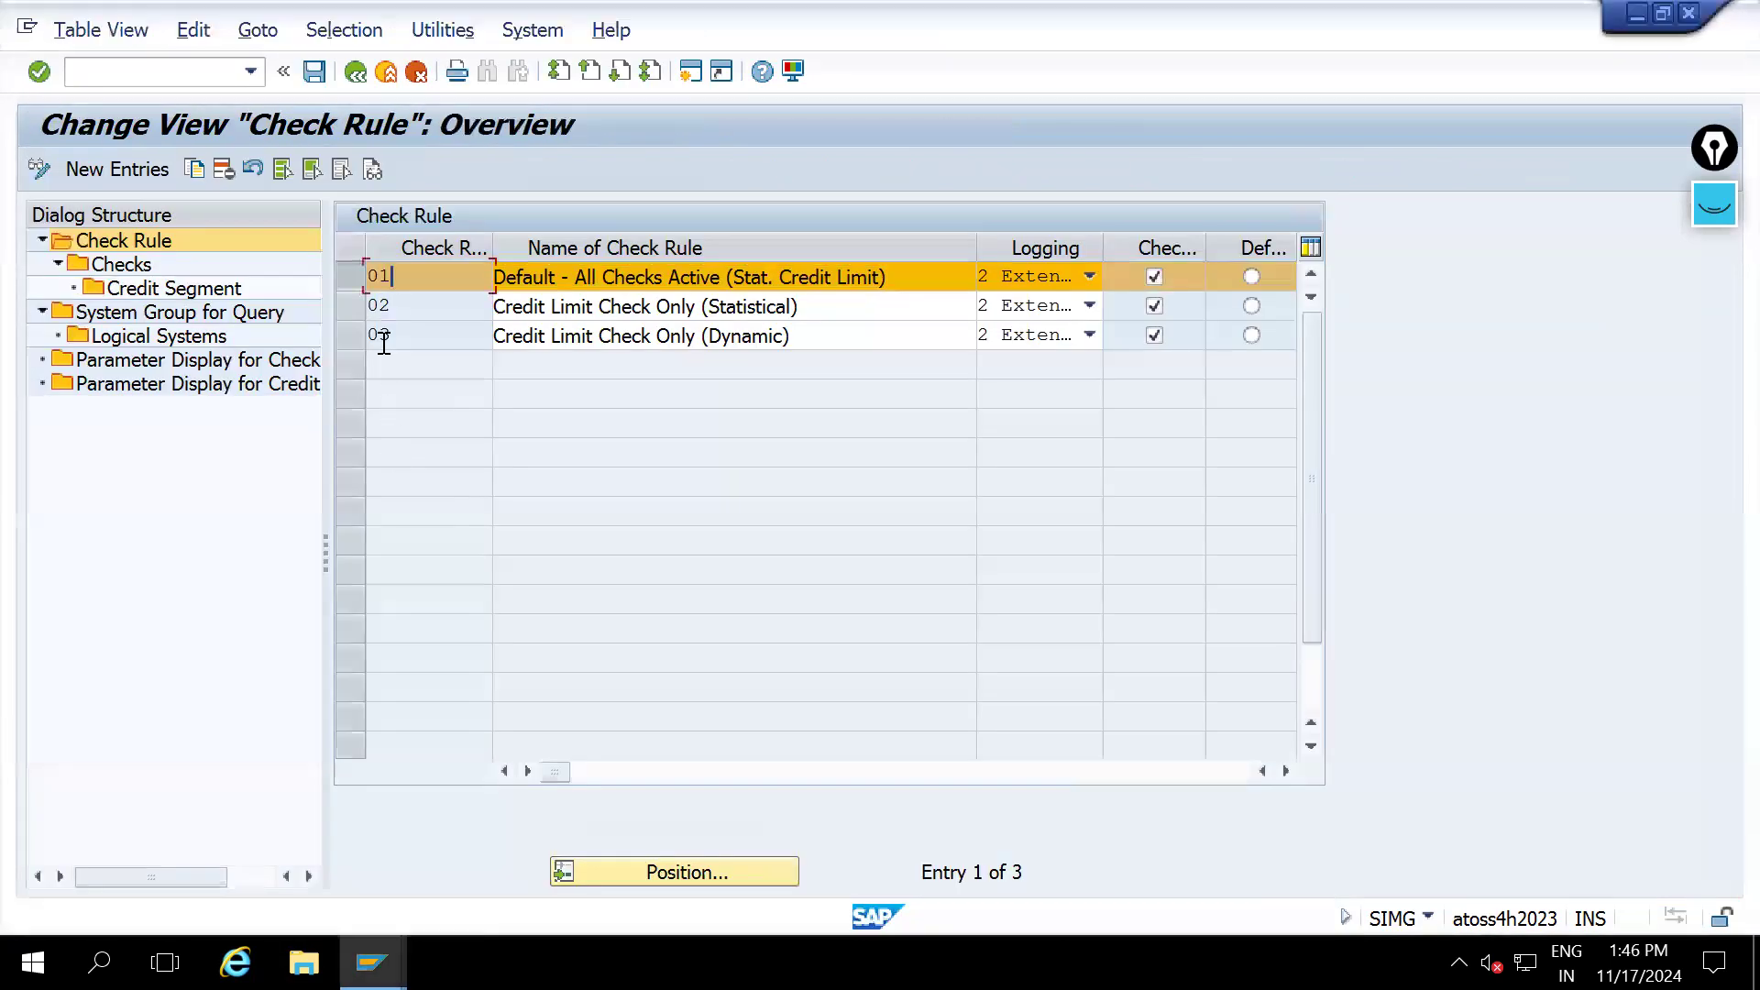
Open the Checks of check rule 01 and review each individual step from 010 to 130
double_click(116, 263)
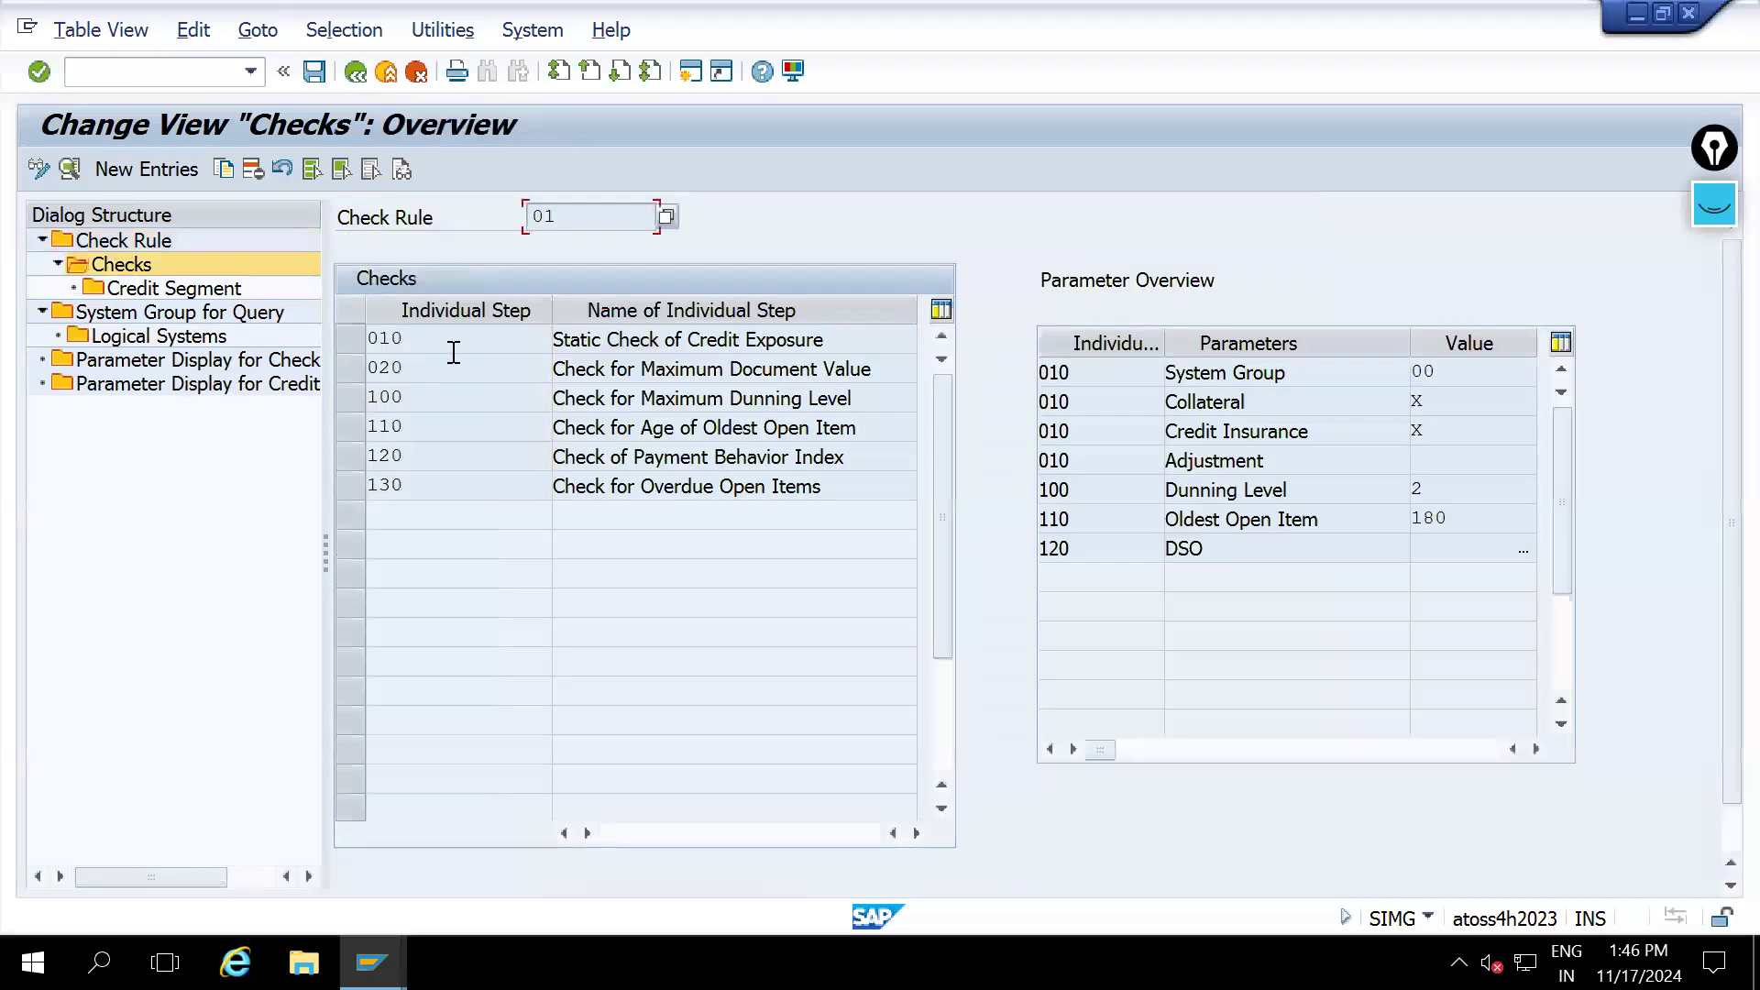
left_click_drag(844, 341, 553, 341)
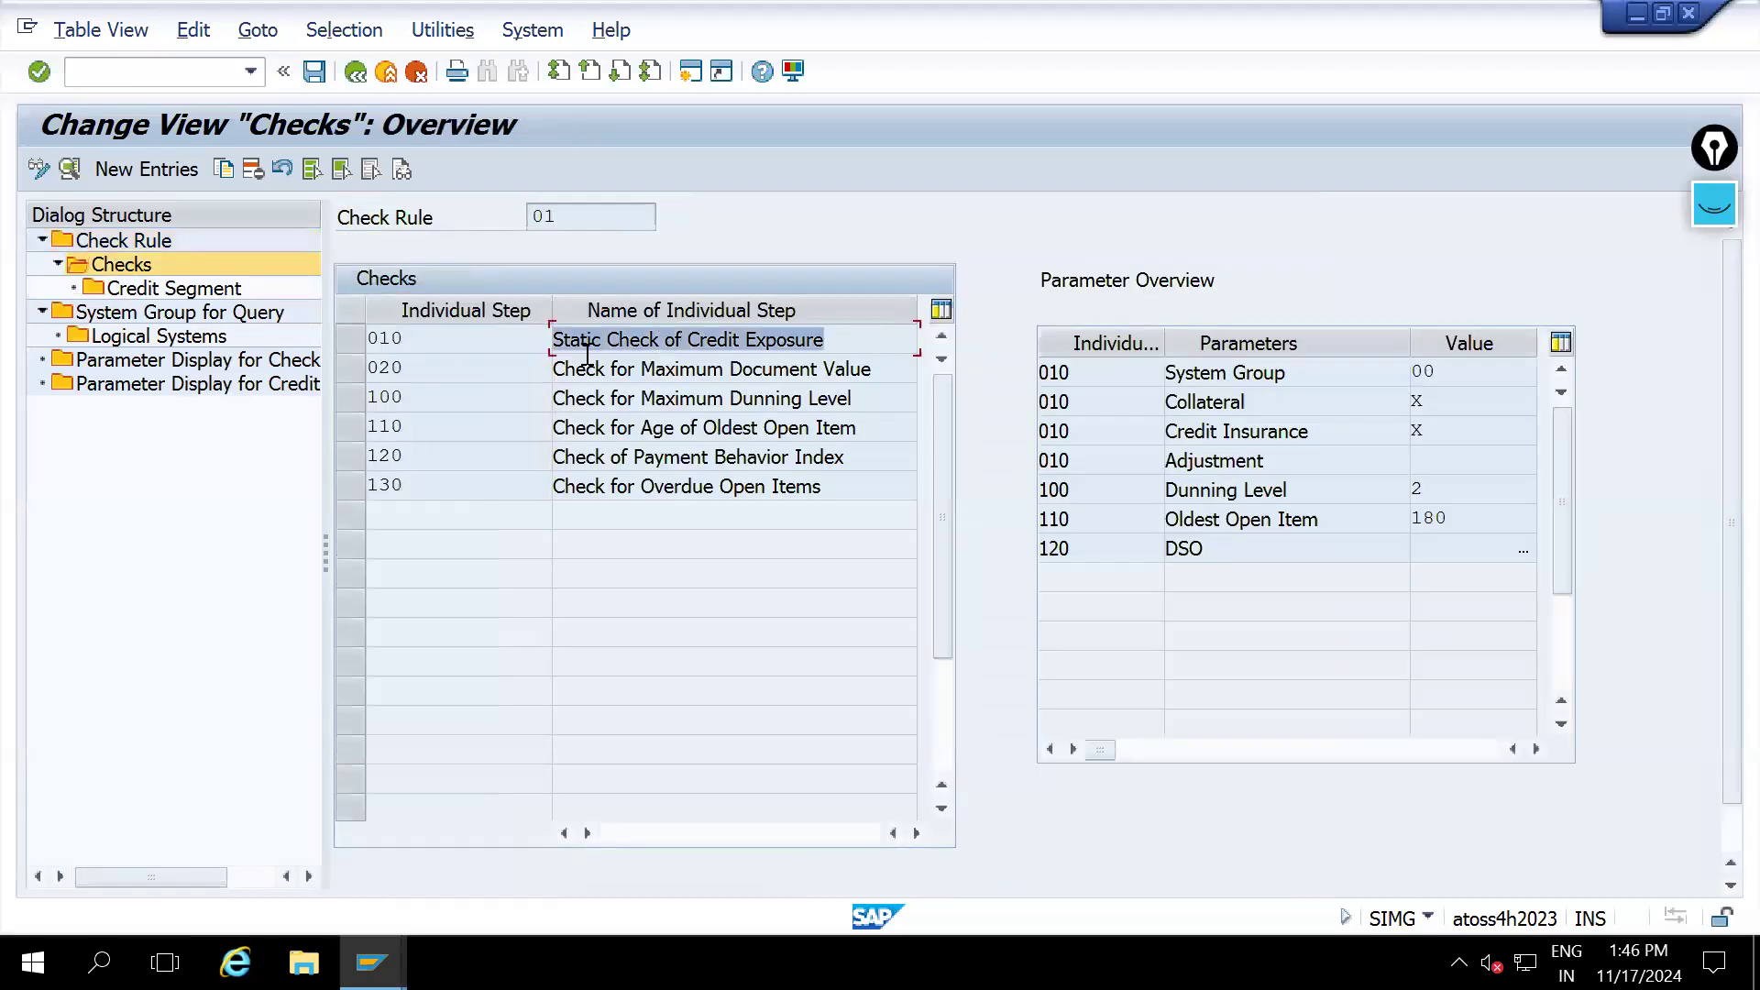
left_click_drag(896, 364, 553, 367)
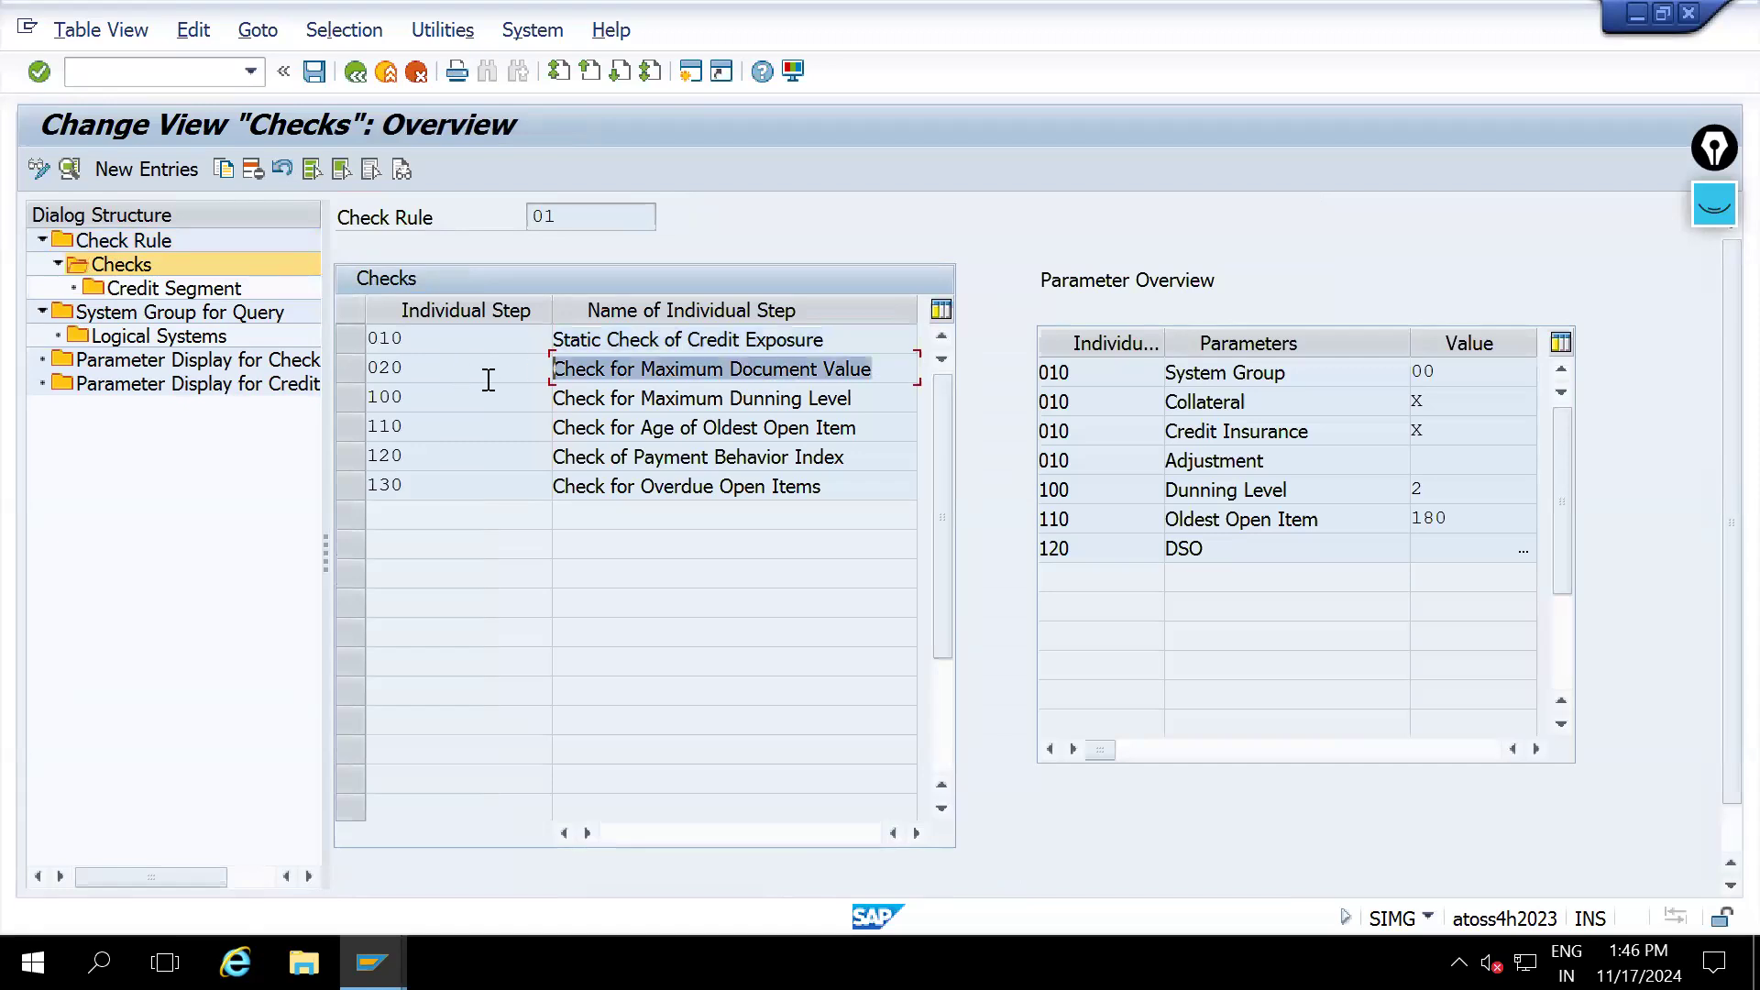
left_click_drag(856, 397, 469, 396)
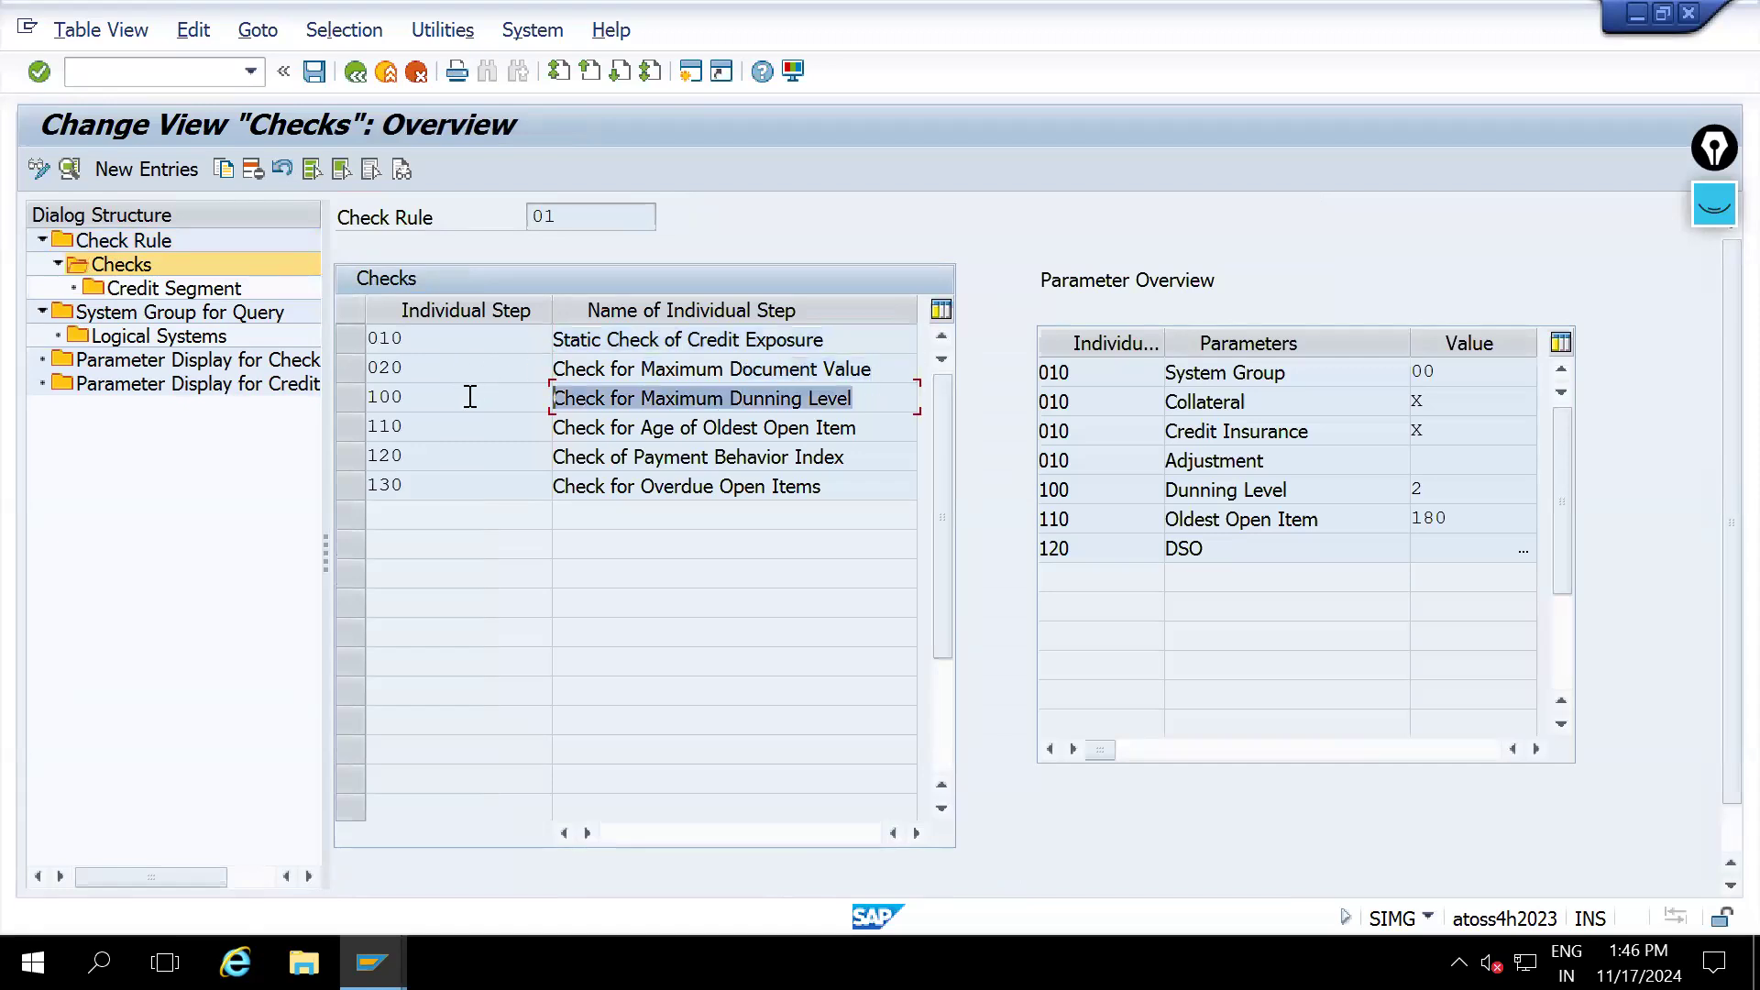
left_click_drag(880, 427, 496, 429)
left_click_drag(877, 455, 526, 455)
left_click_drag(877, 485, 536, 469)
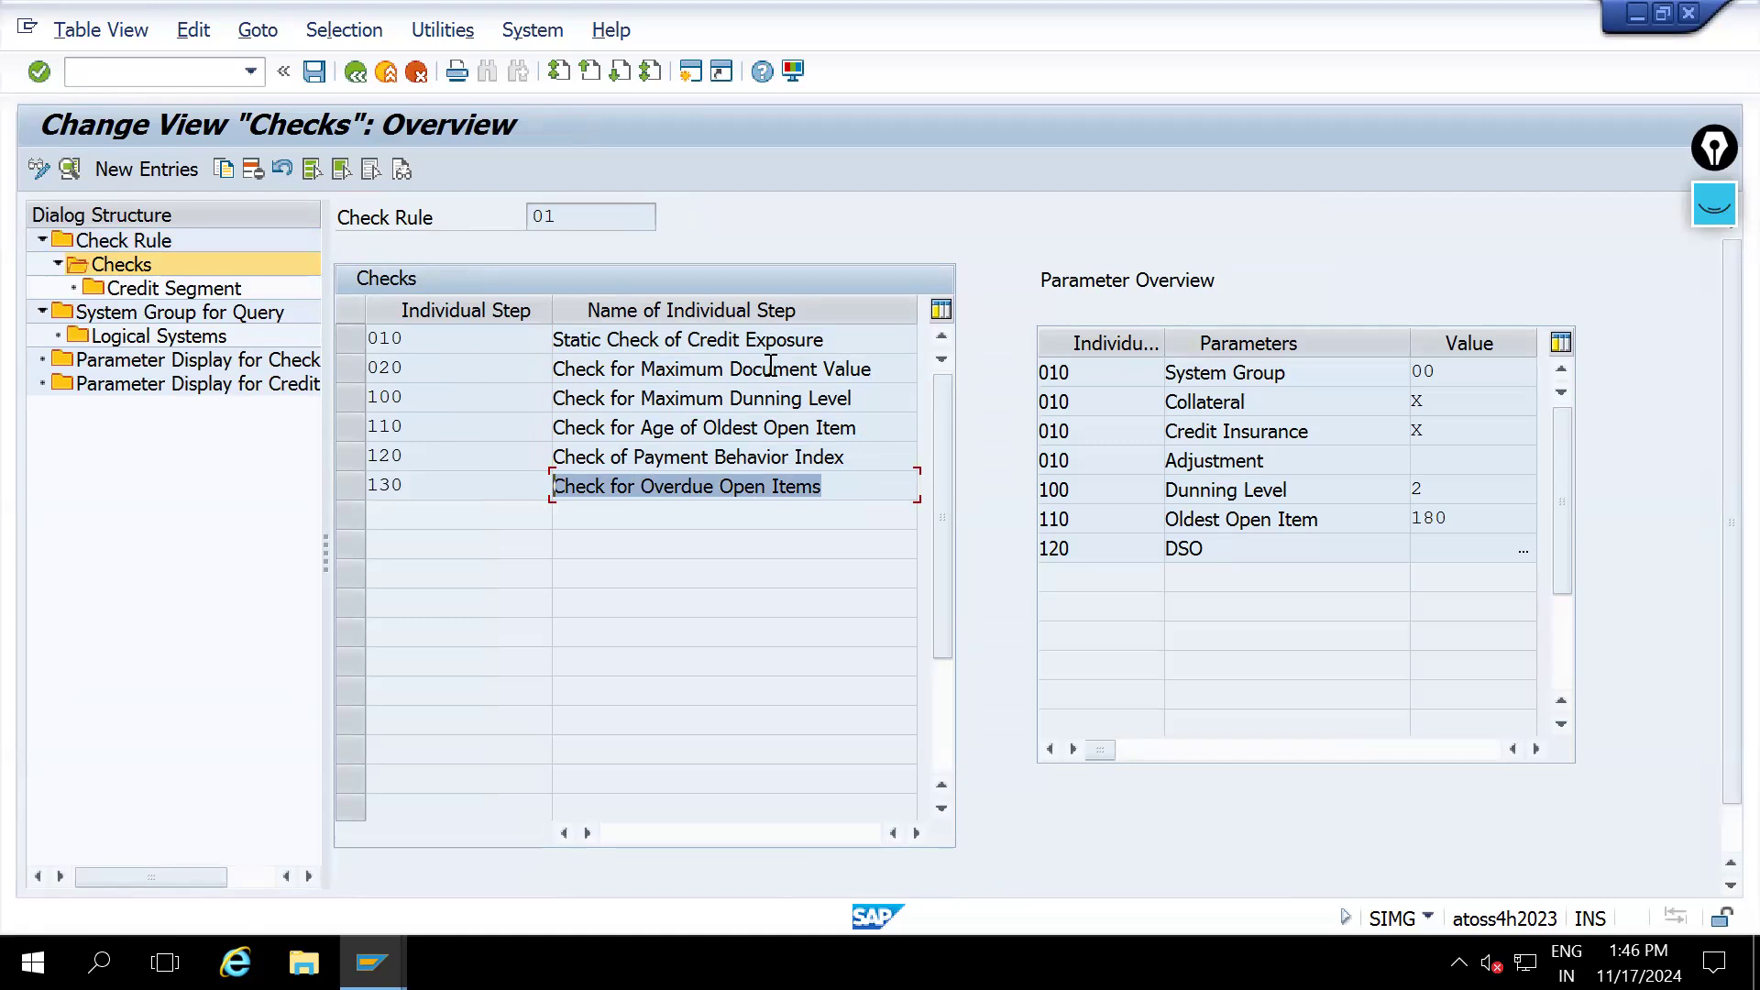
Review the maximum document value, maximum dunning level and oldest open item checks again for check rule 01
left_click_drag(887, 369, 371, 380)
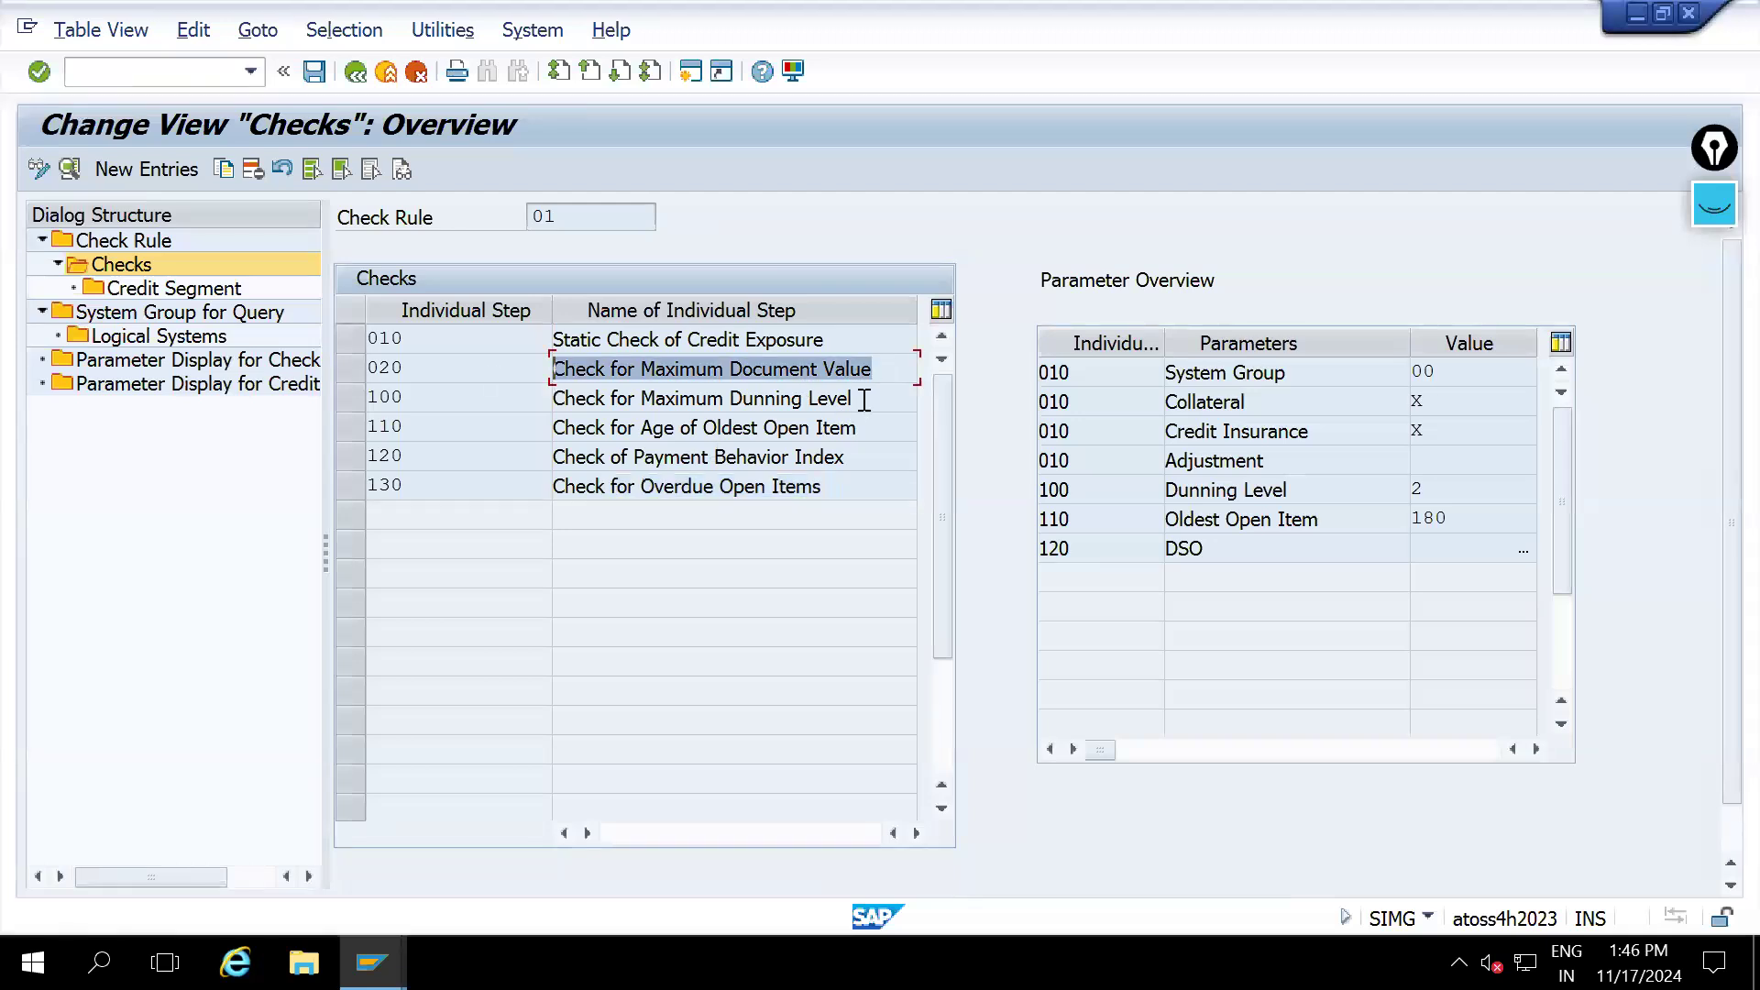
left_click_drag(888, 401, 506, 381)
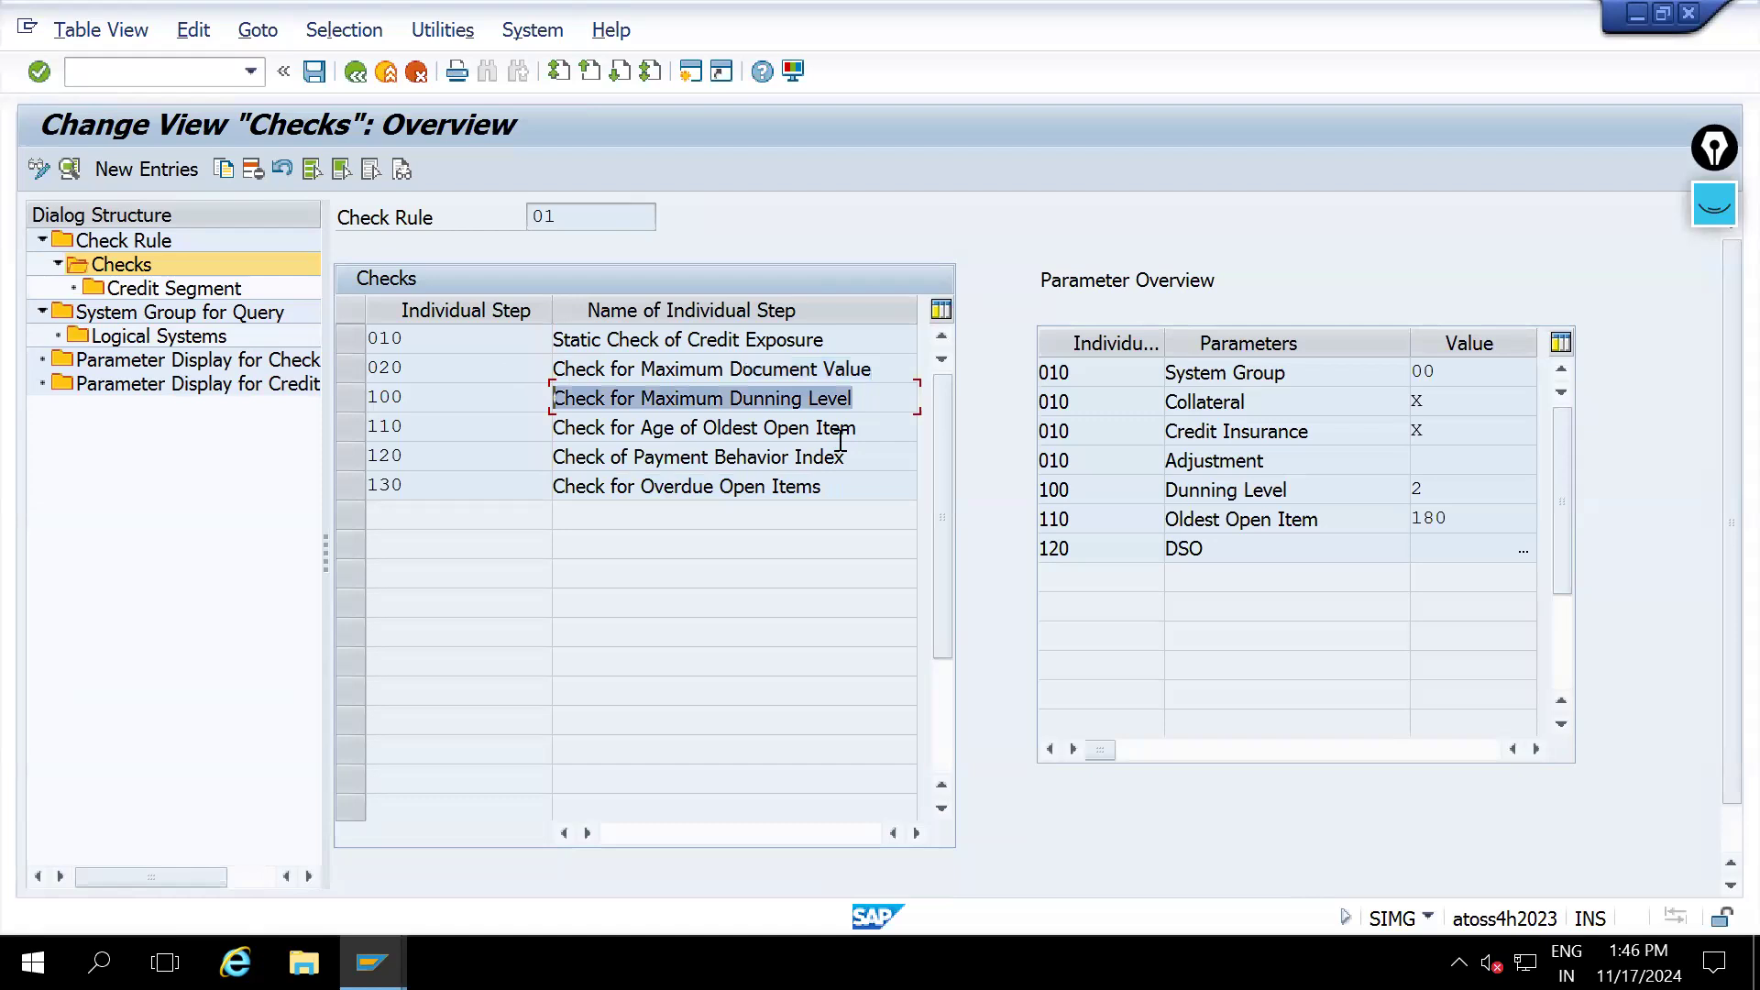
left_click_drag(880, 429, 515, 424)
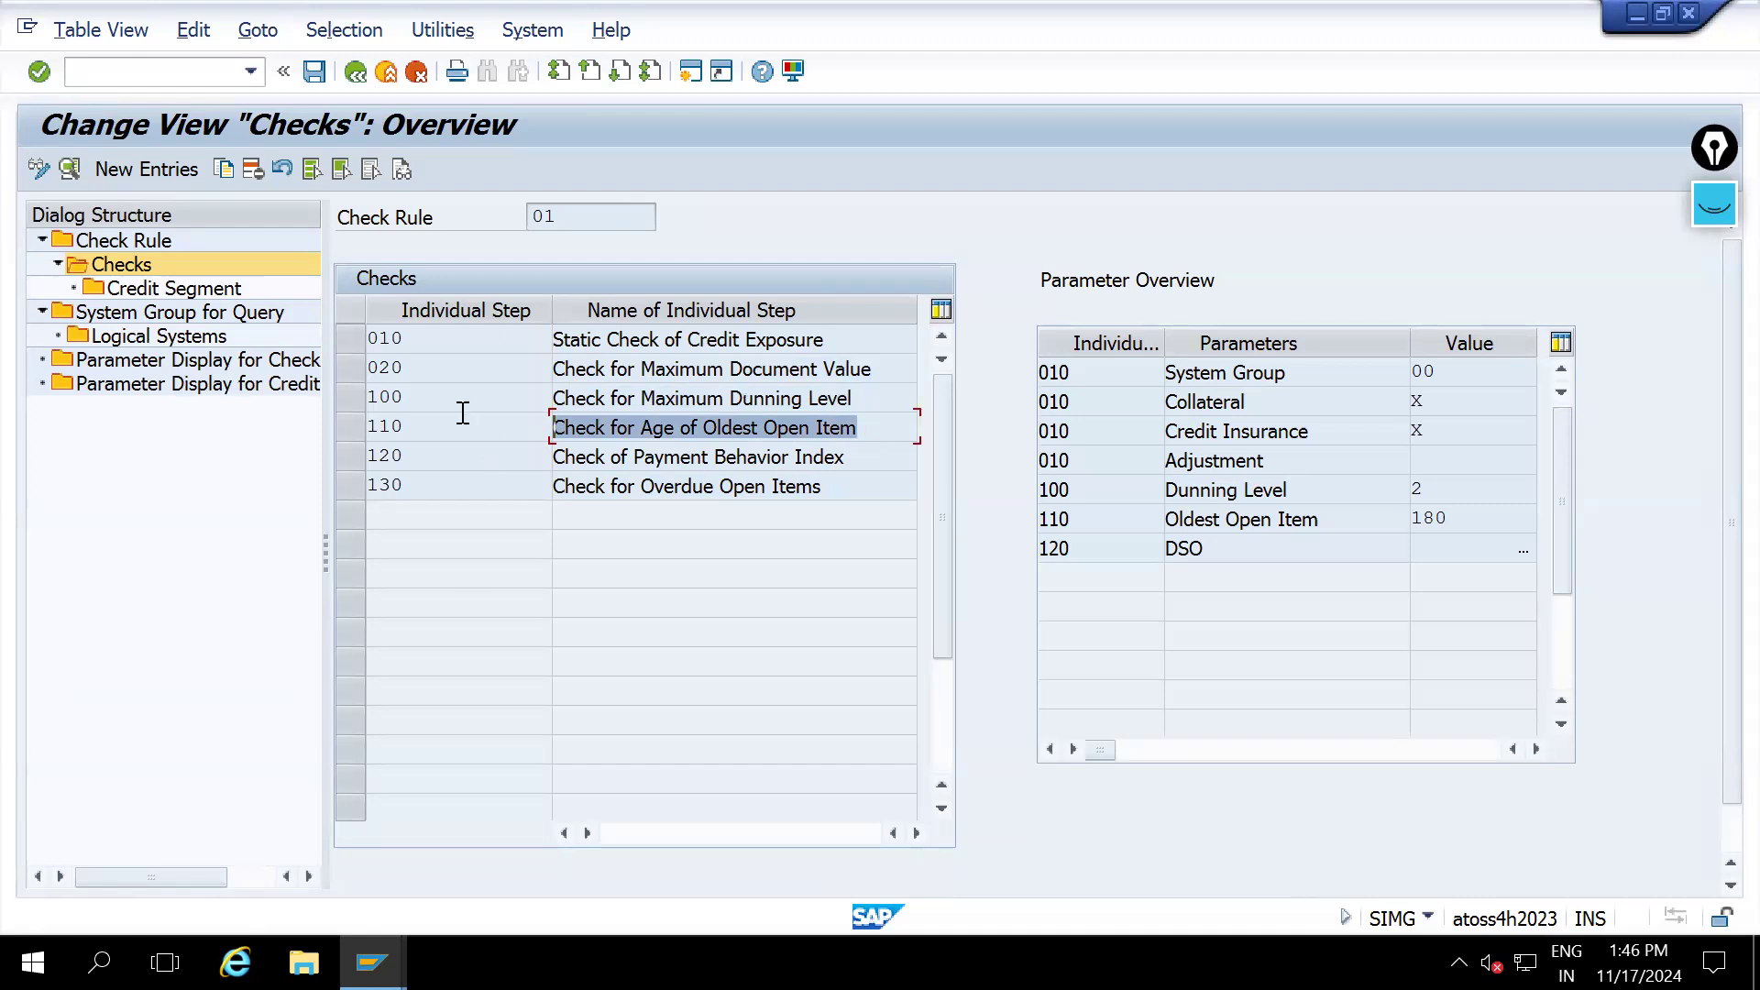
left_click(595, 217)
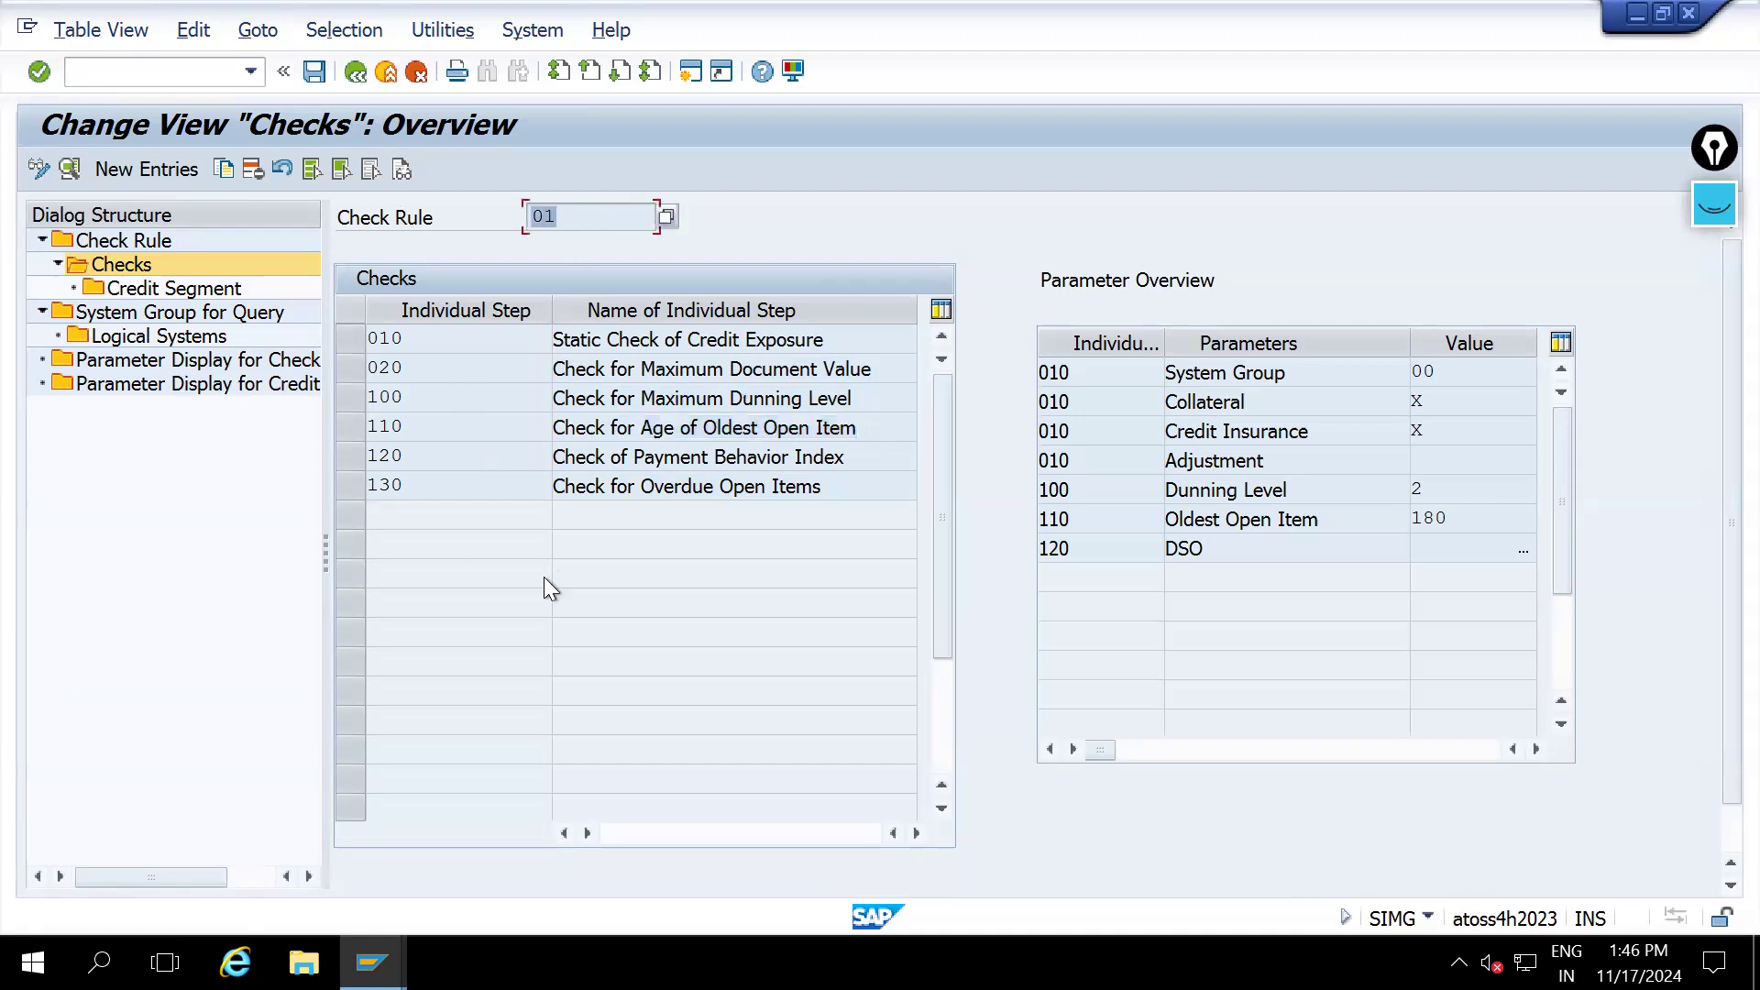
Open the Credit Segment settings of individual step 020 in check rule 01 and review the maximum document value per segment
left_click(372, 369)
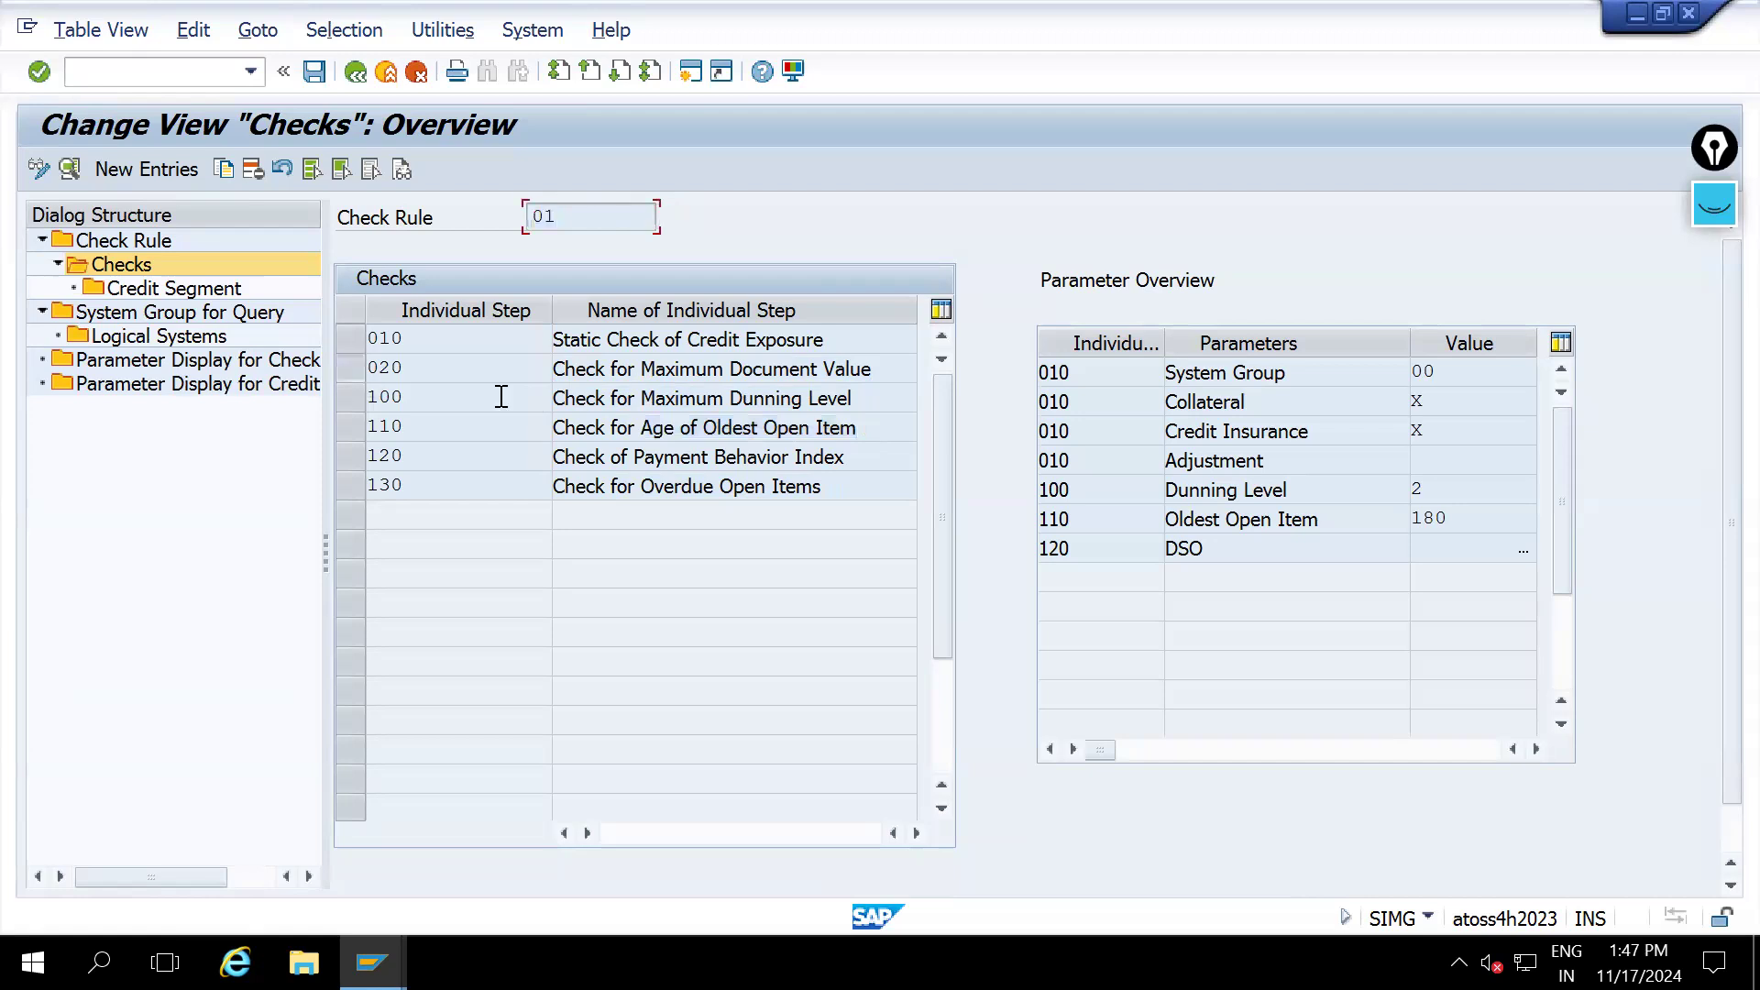
left_click(211, 294)
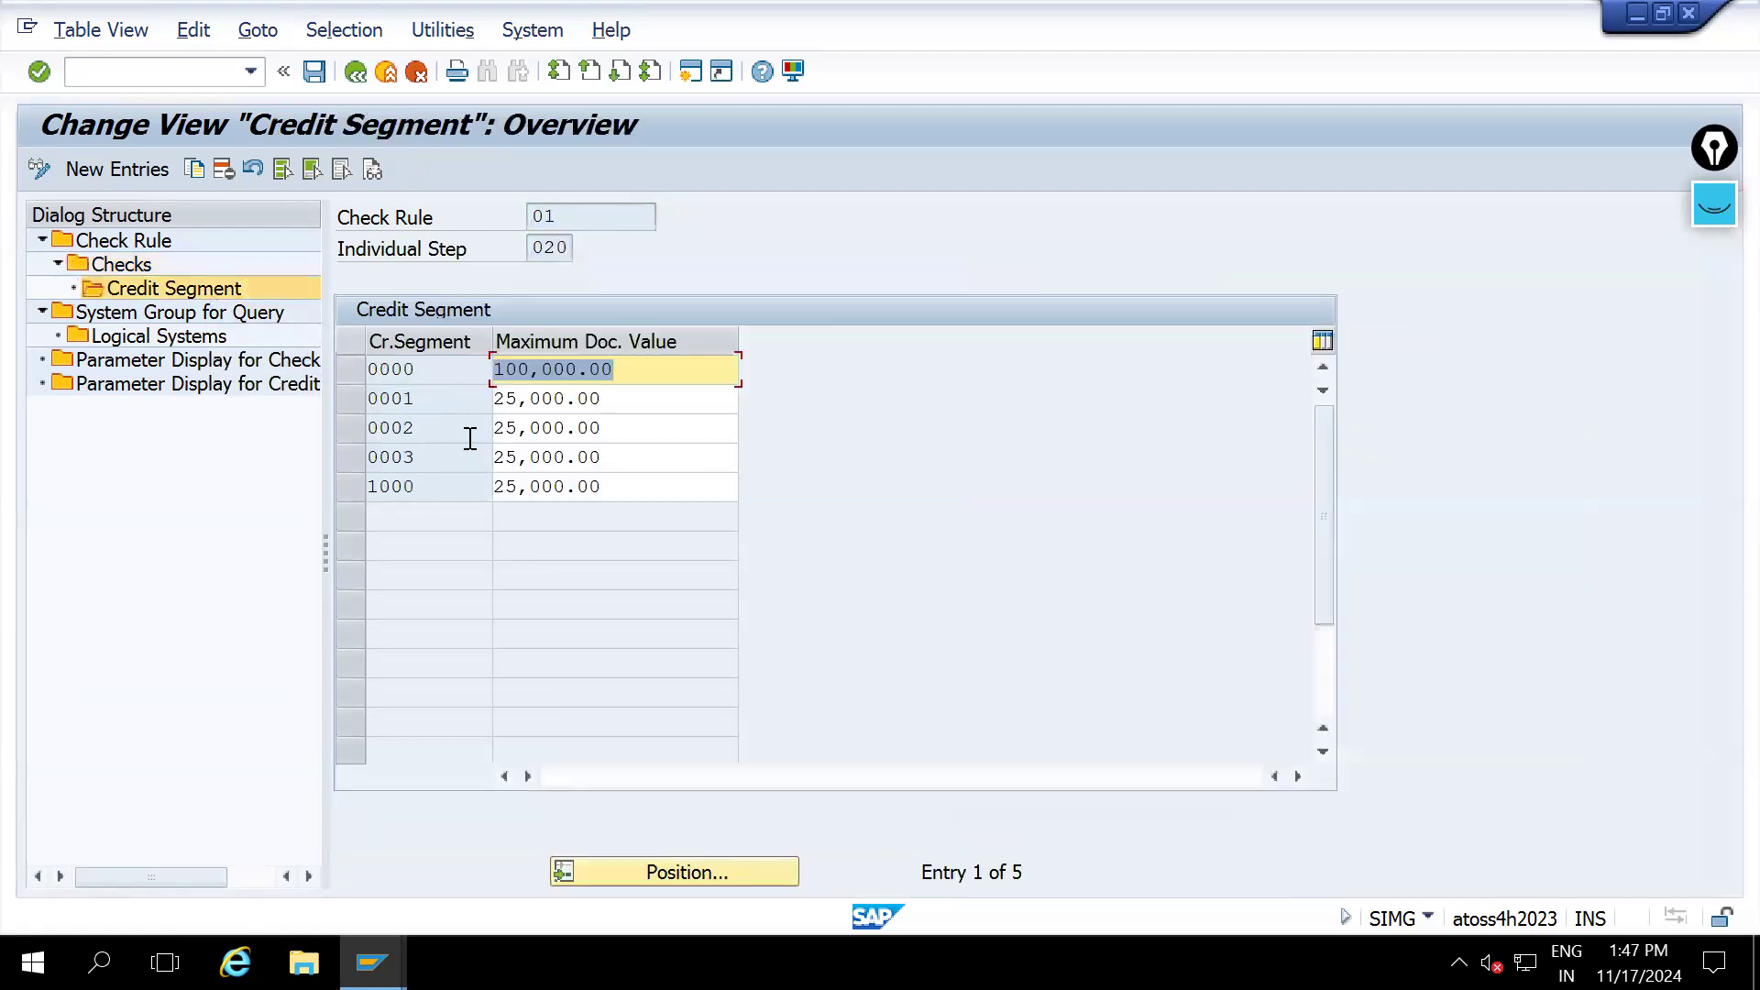
left_click(458, 392)
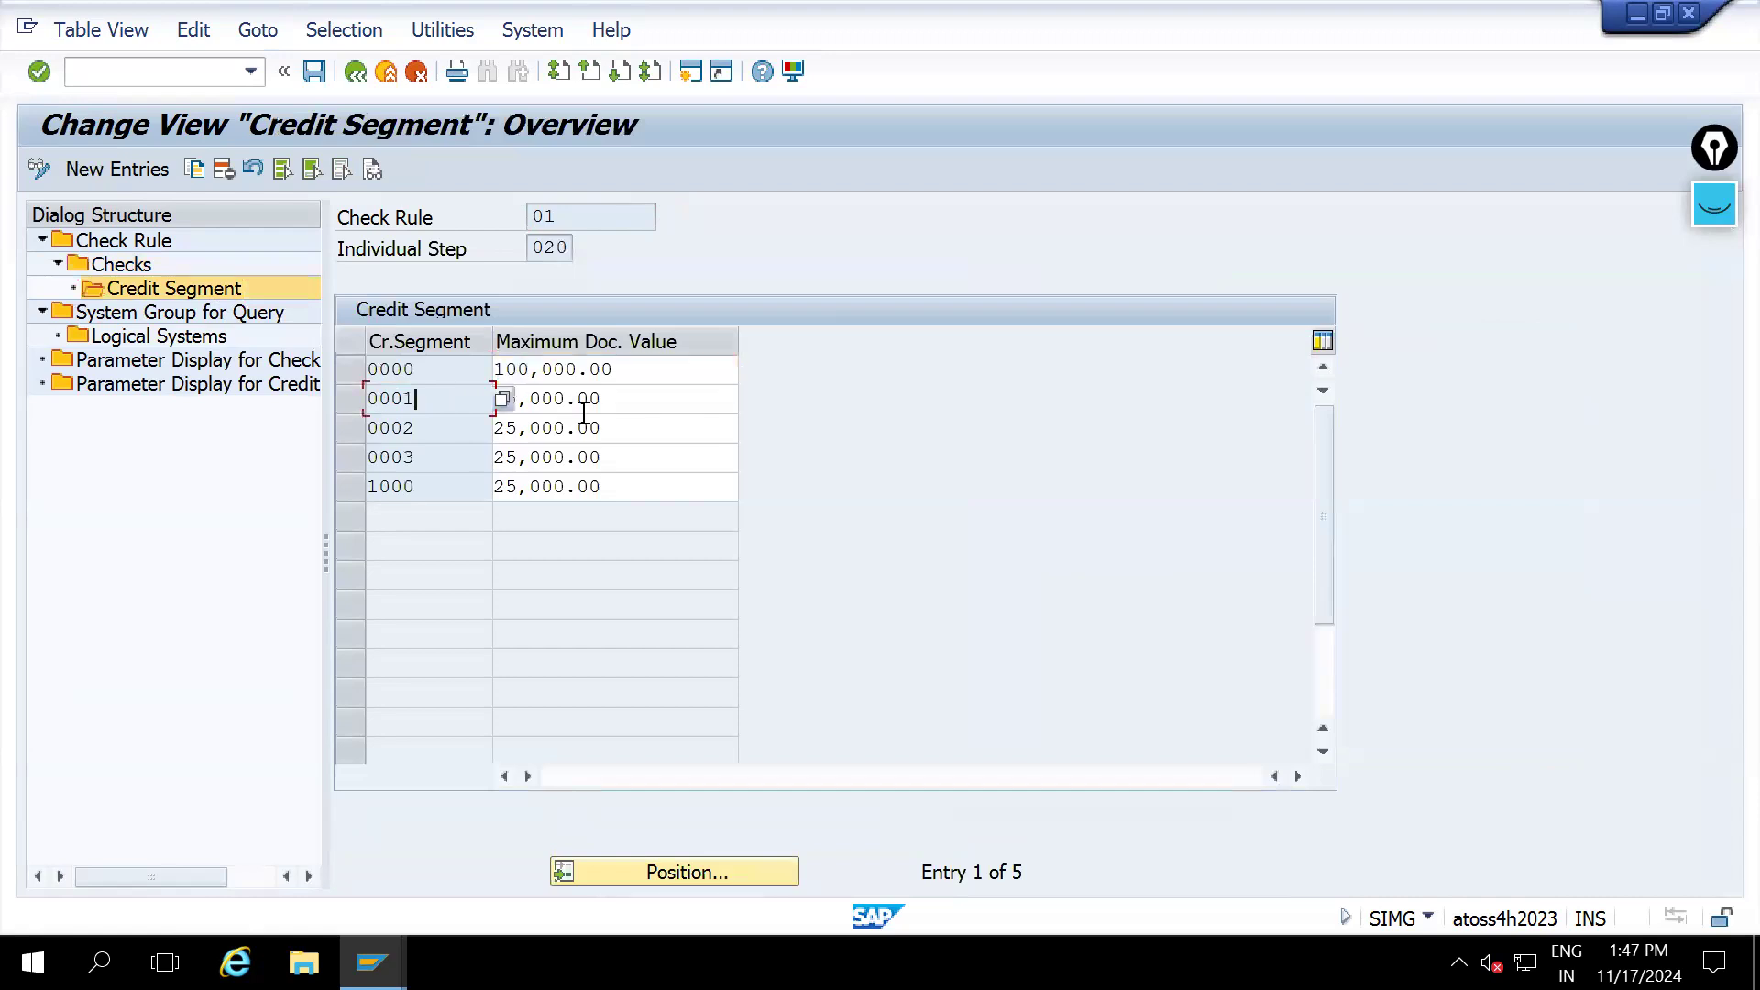
left_click(622, 453)
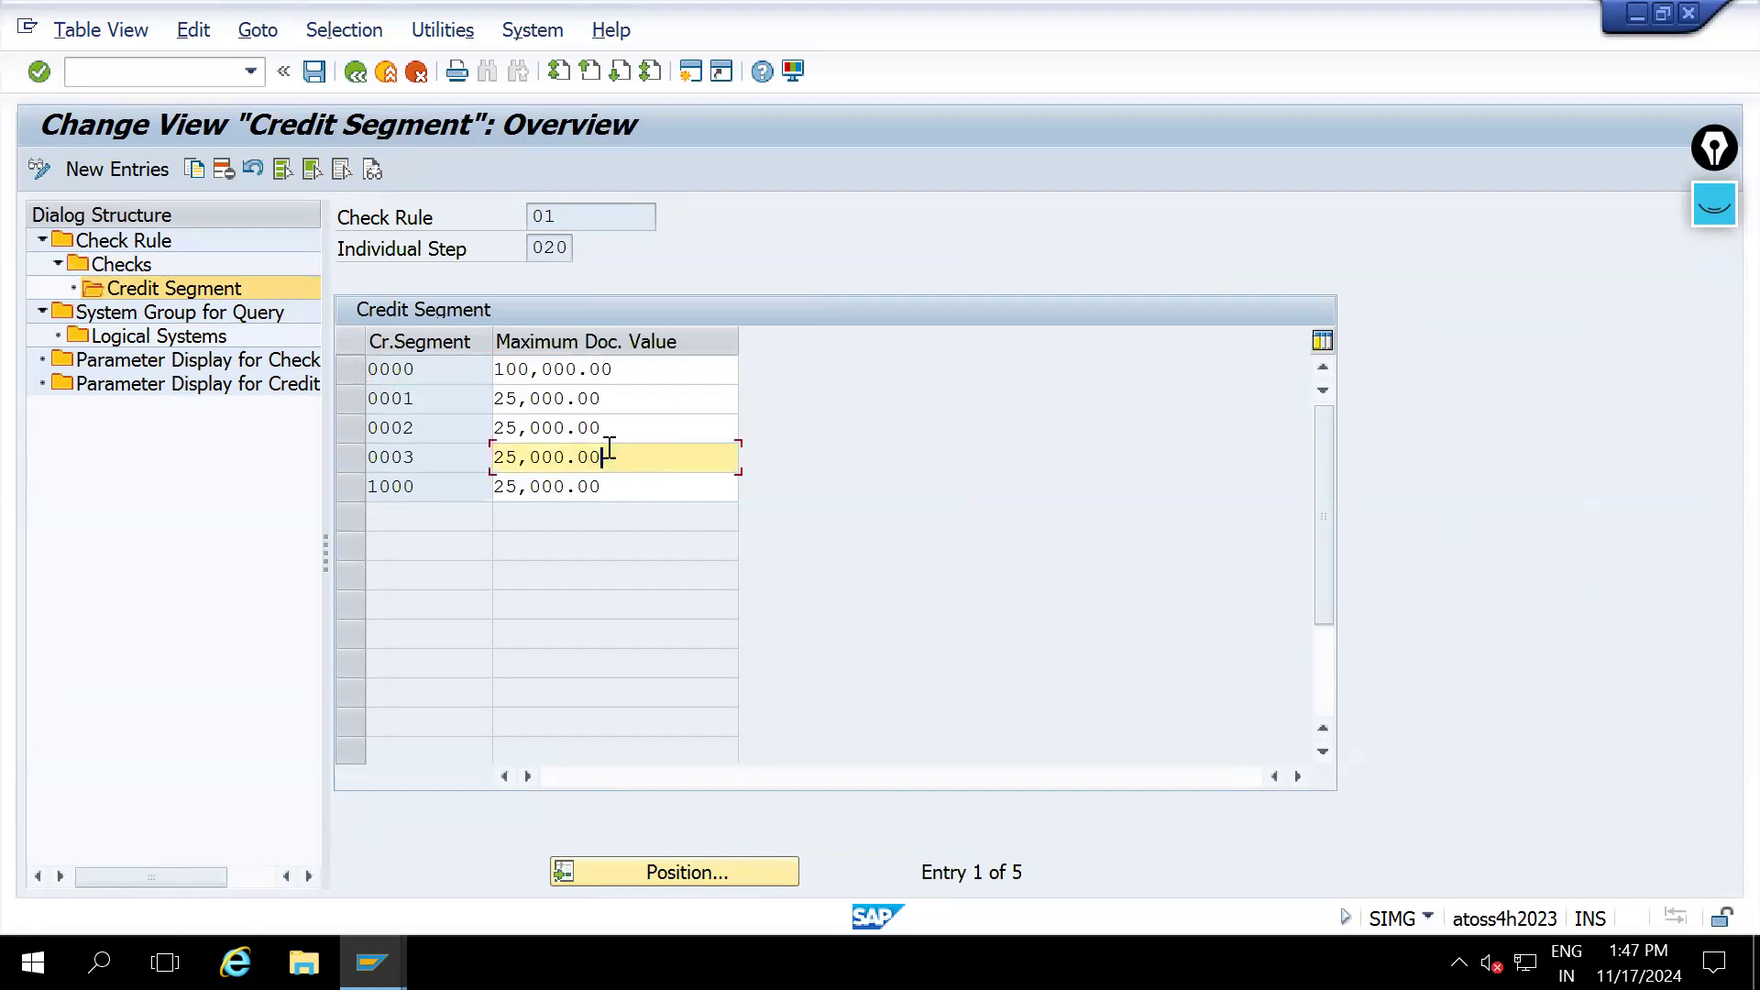
left_click(672, 482)
key("ctrl+a")
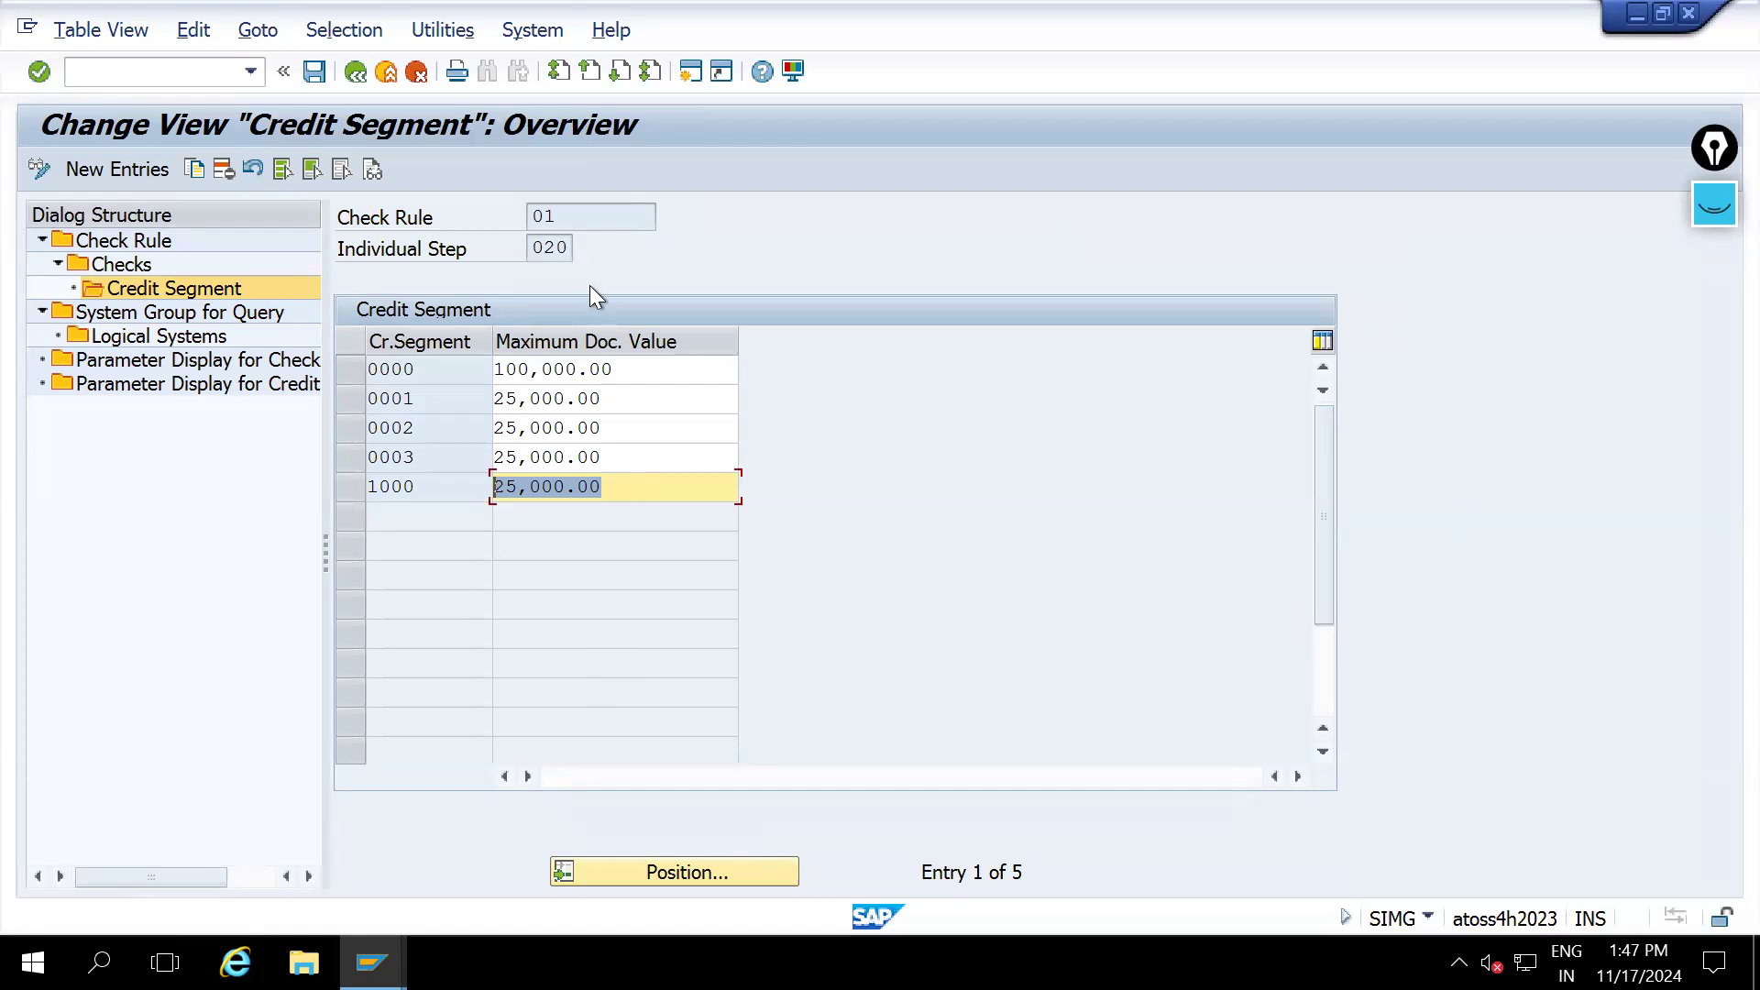
Leave the check rule configuration and open Define Blocking Reasons under Credit Limit Check in the IMG
left_click(359, 75)
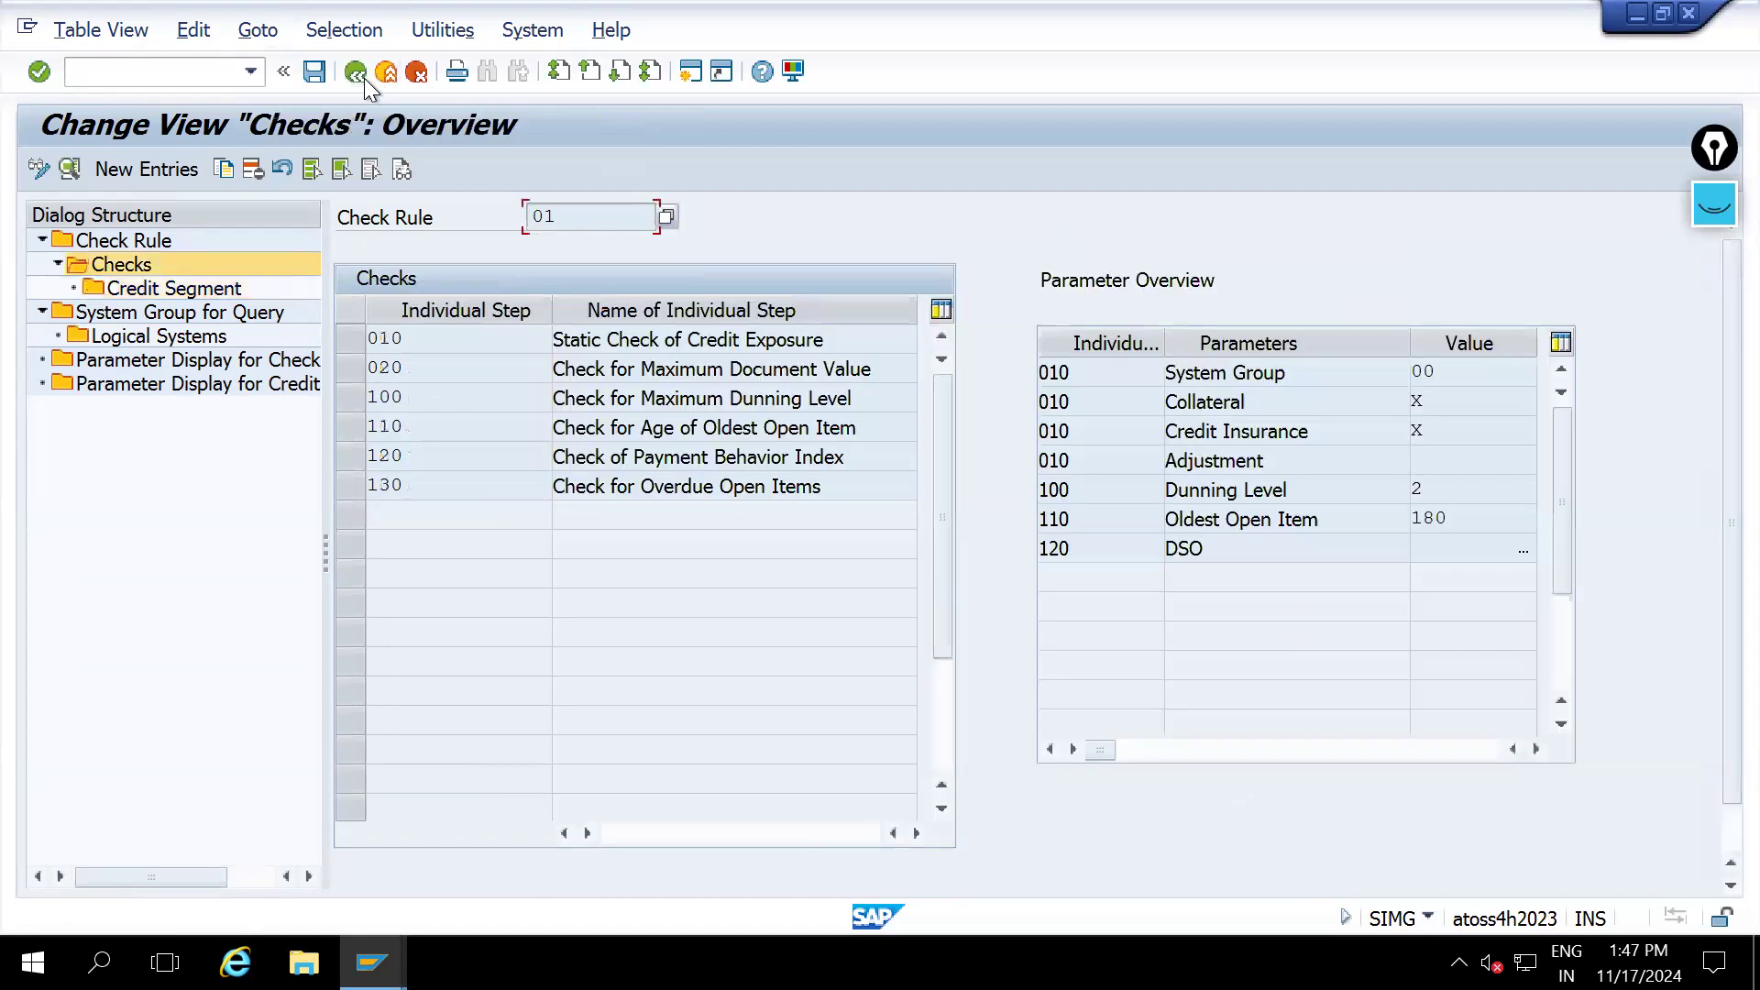
left_click(365, 79)
left_click(364, 79)
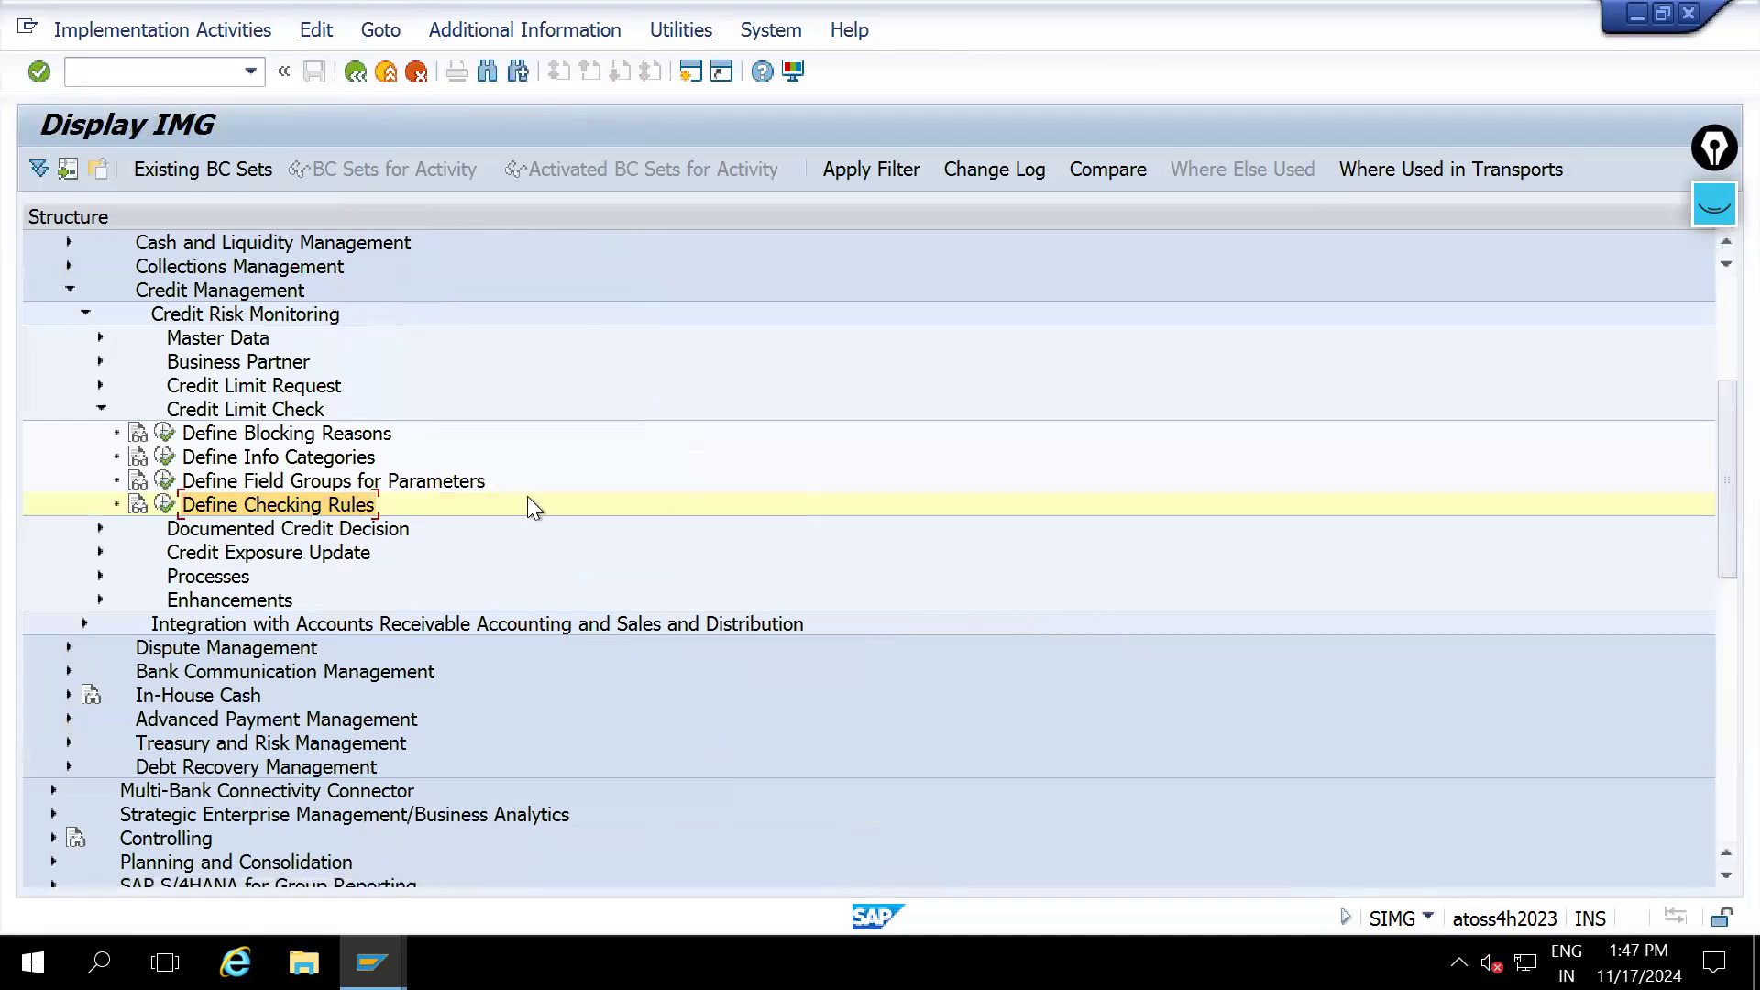
left_click(100, 409)
left_click(98, 406)
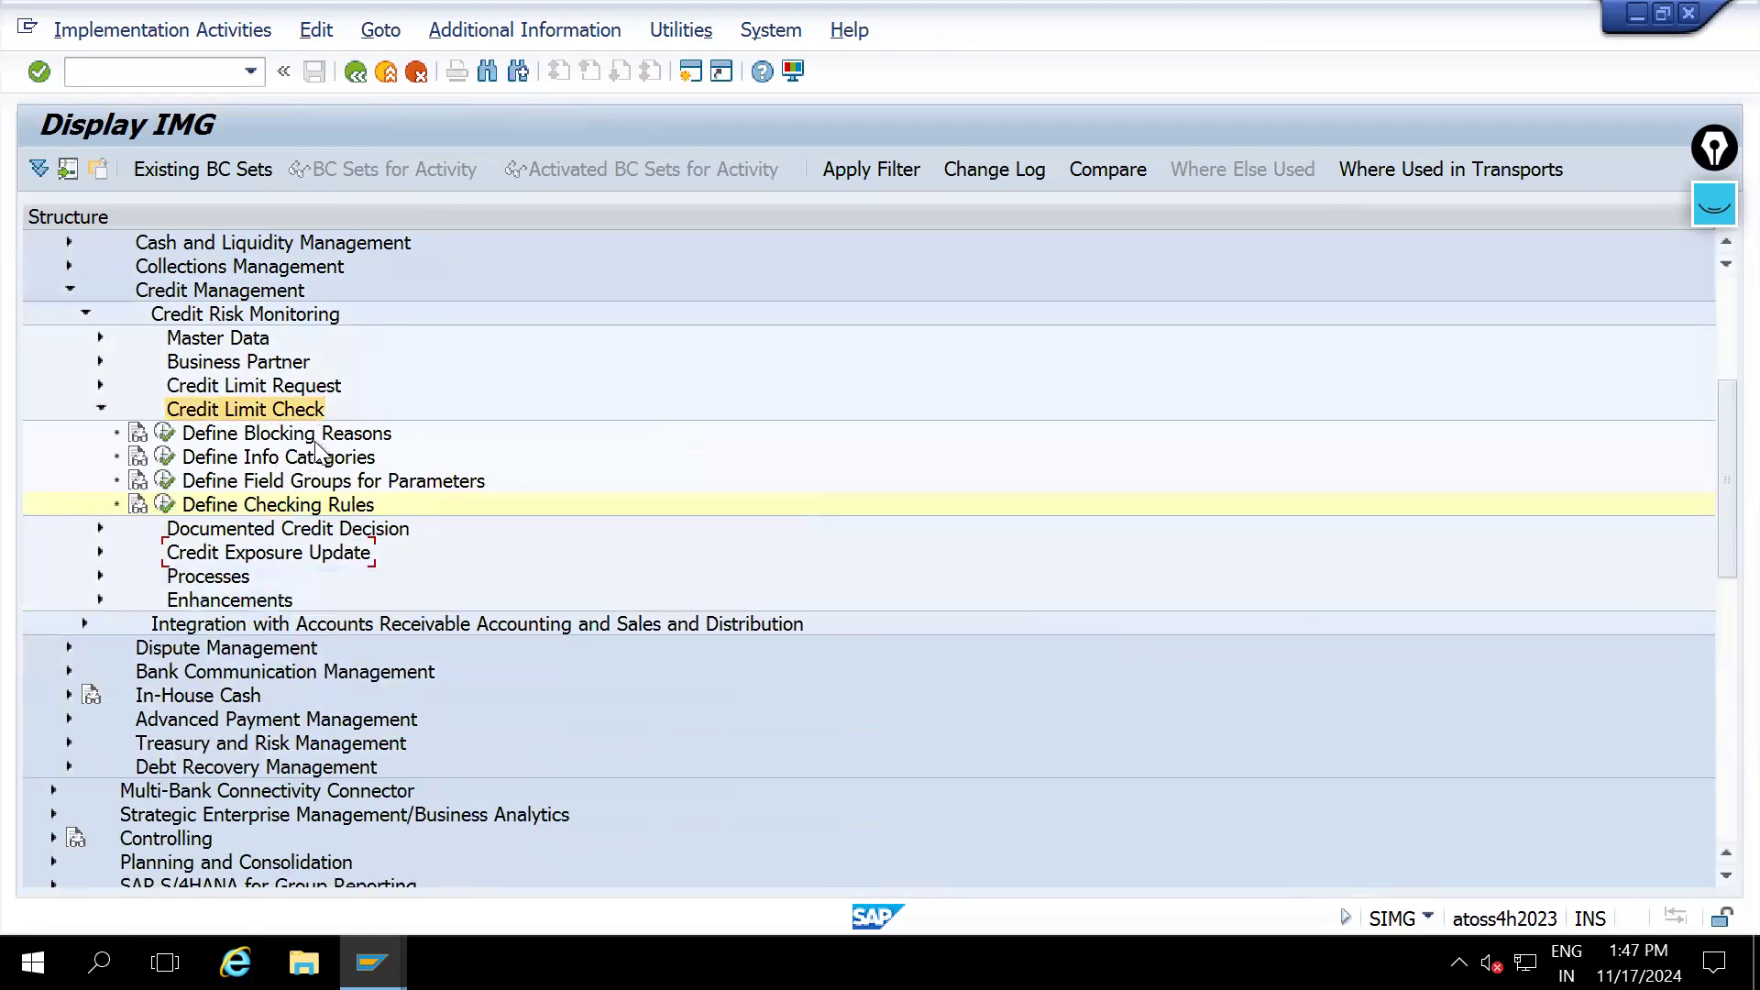
left_click(316, 434)
left_click(164, 433)
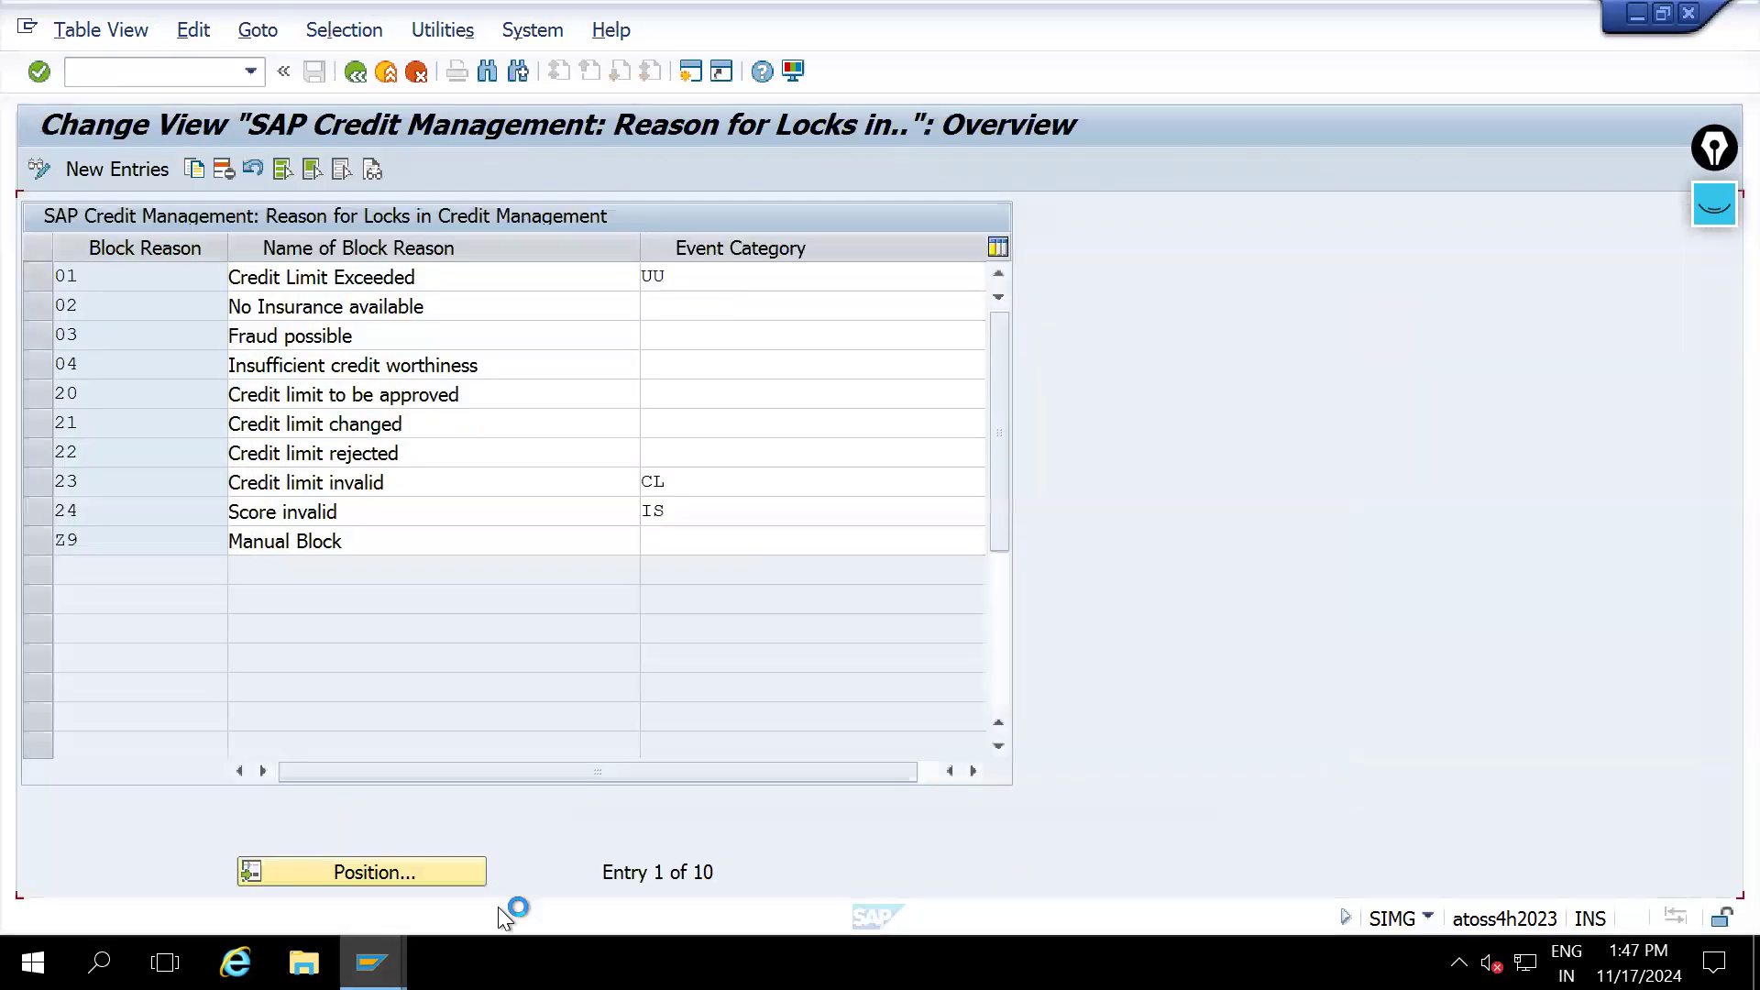
Examine the Block Reason field in the business partner's credit segment data, and return to the blocking reasons configuration
mouse_move(371, 962)
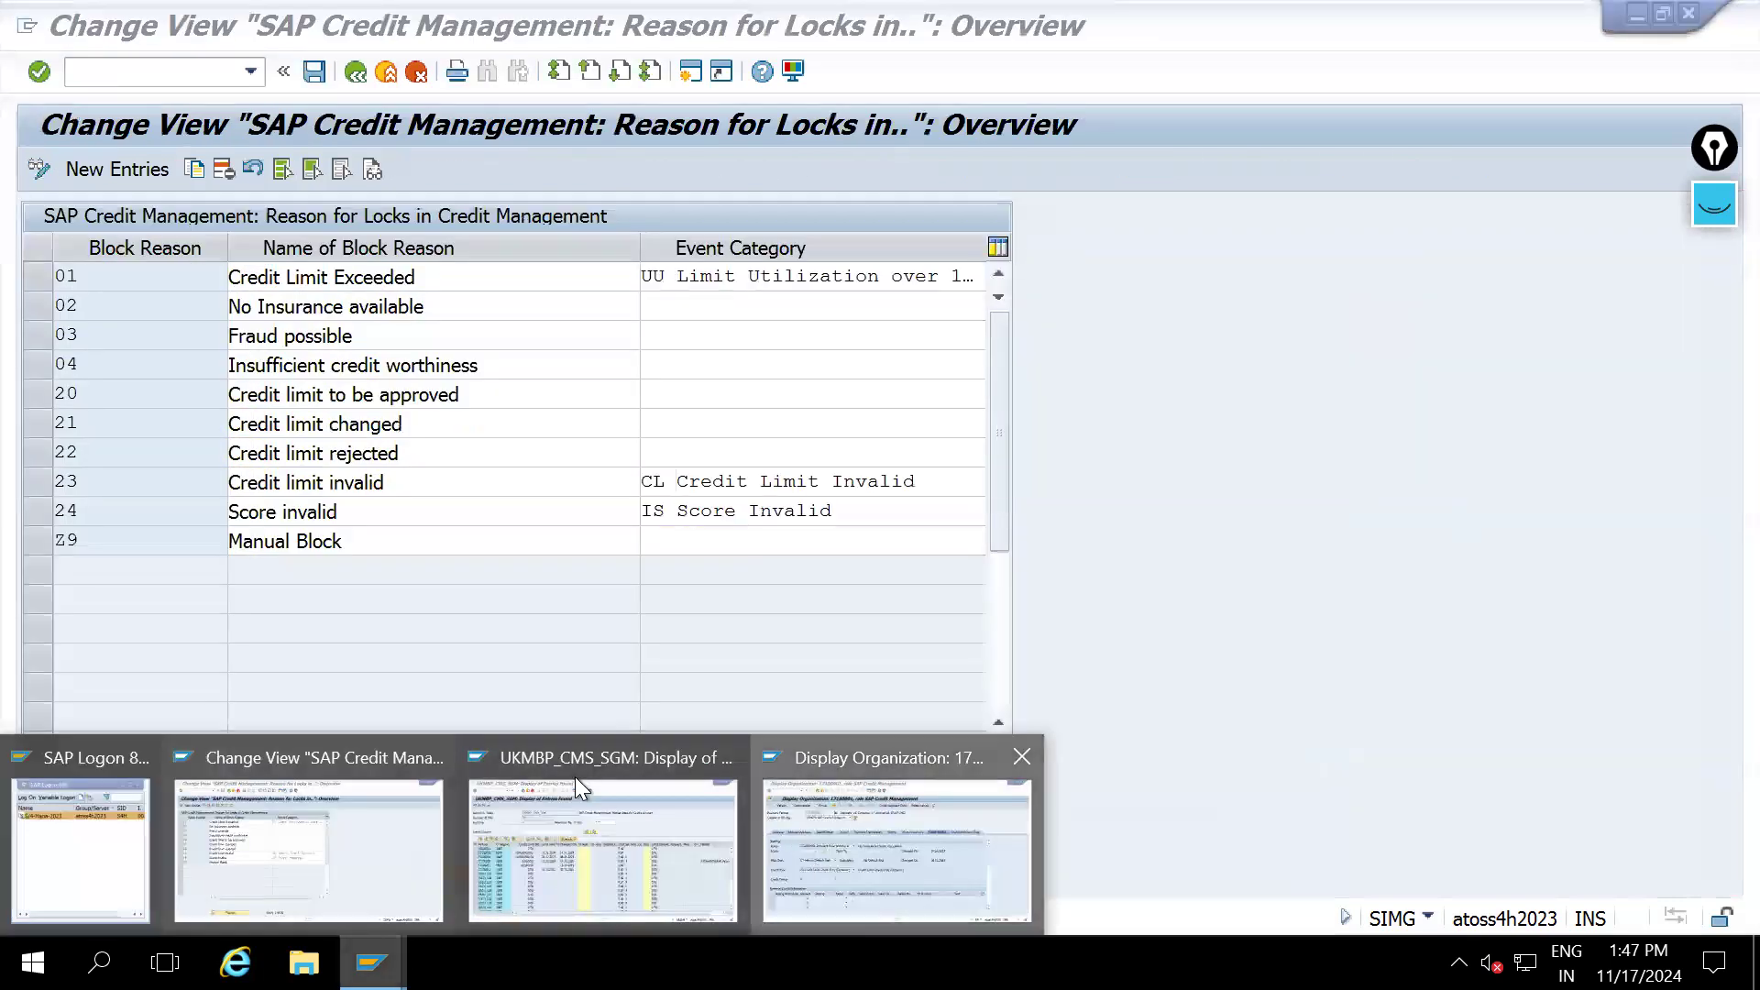
left_click(884, 825)
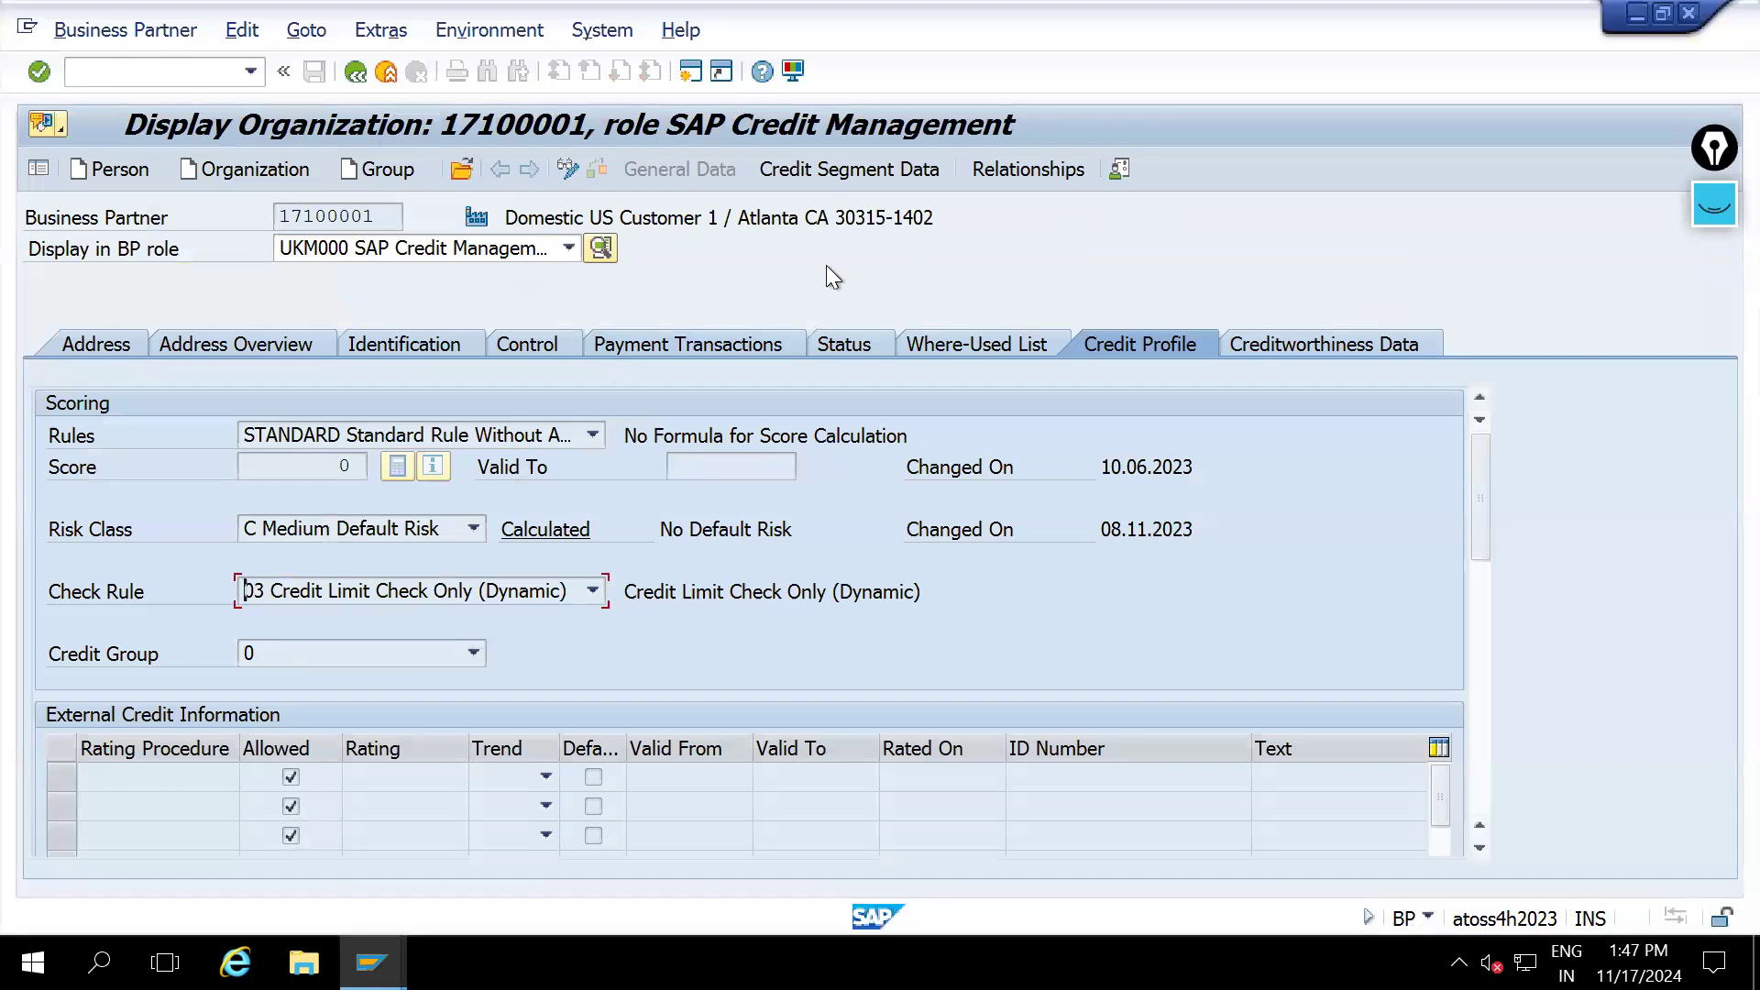
left_click(805, 179)
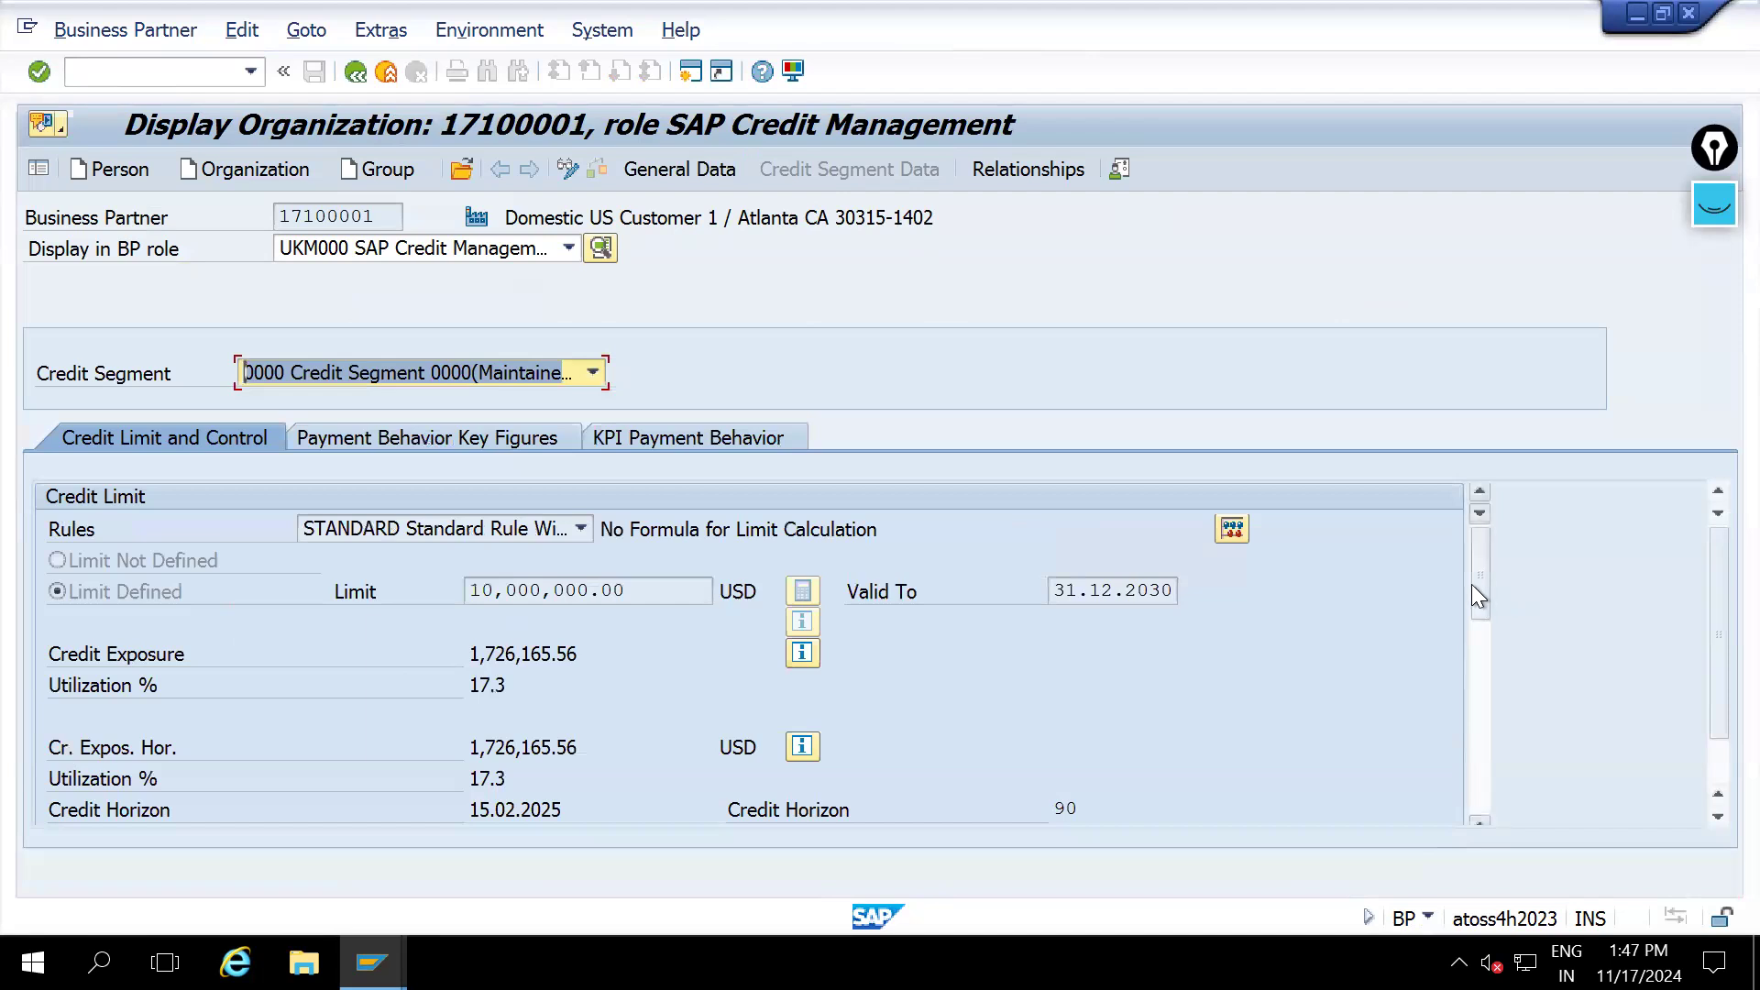
left_click_drag(1471, 585, 1465, 640)
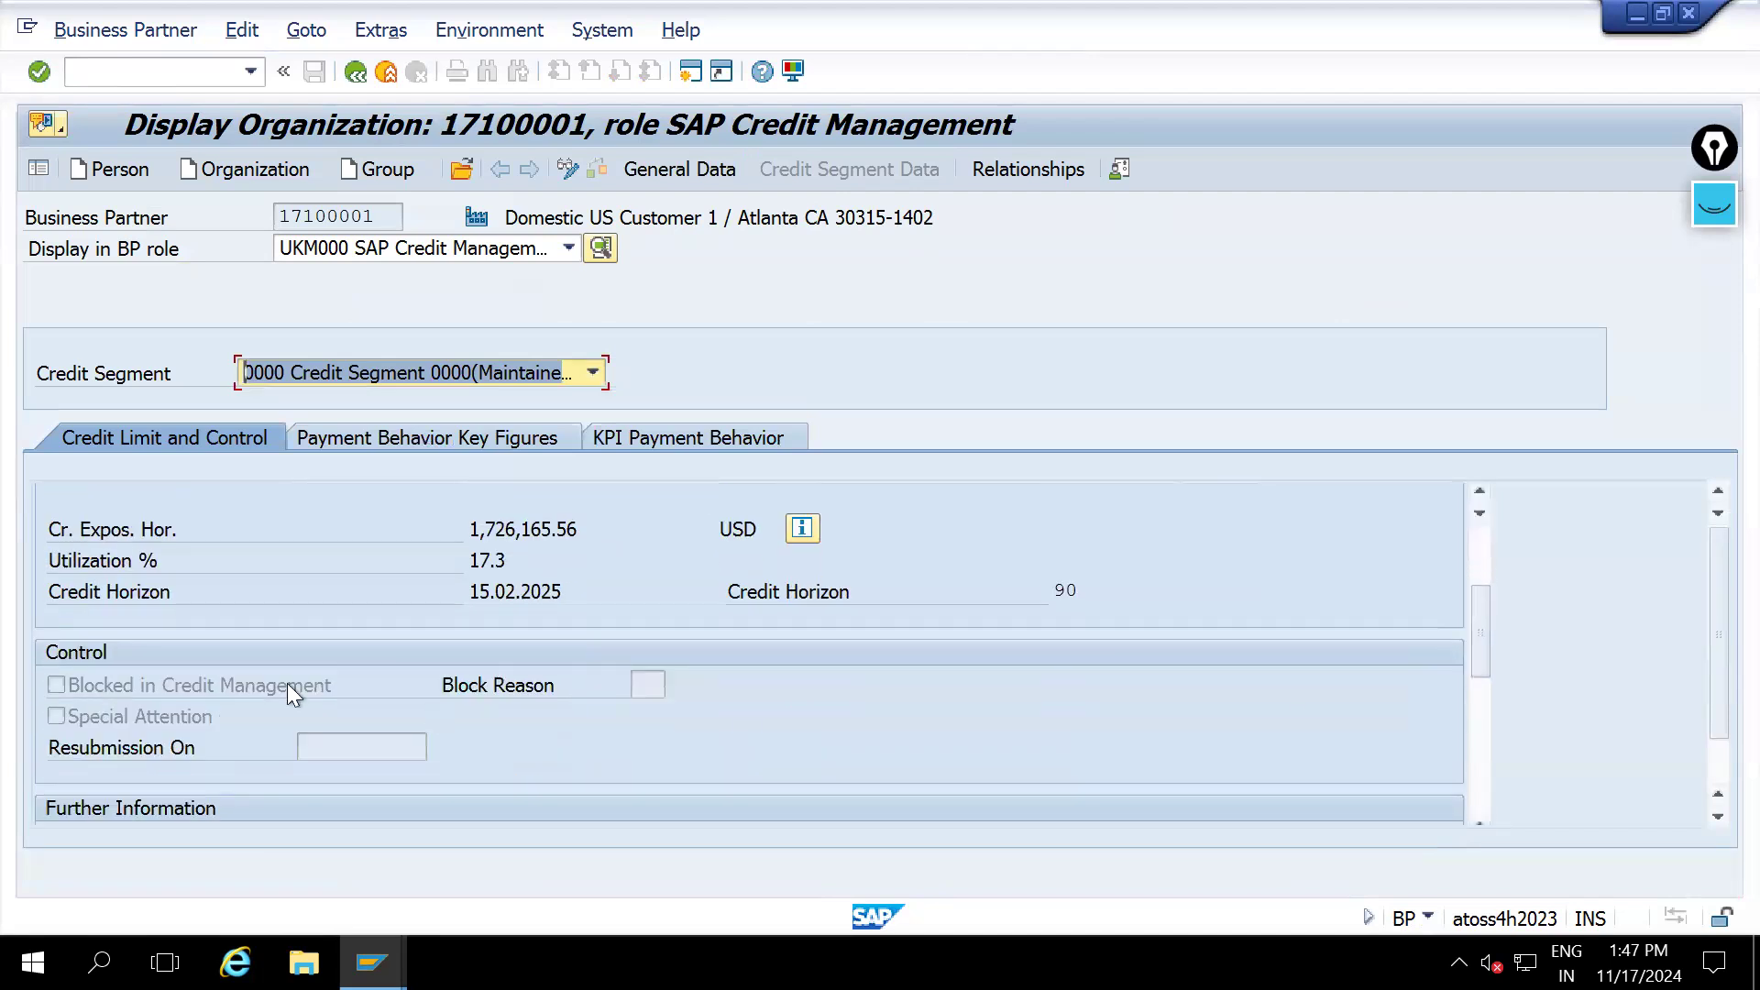
left_click(655, 683)
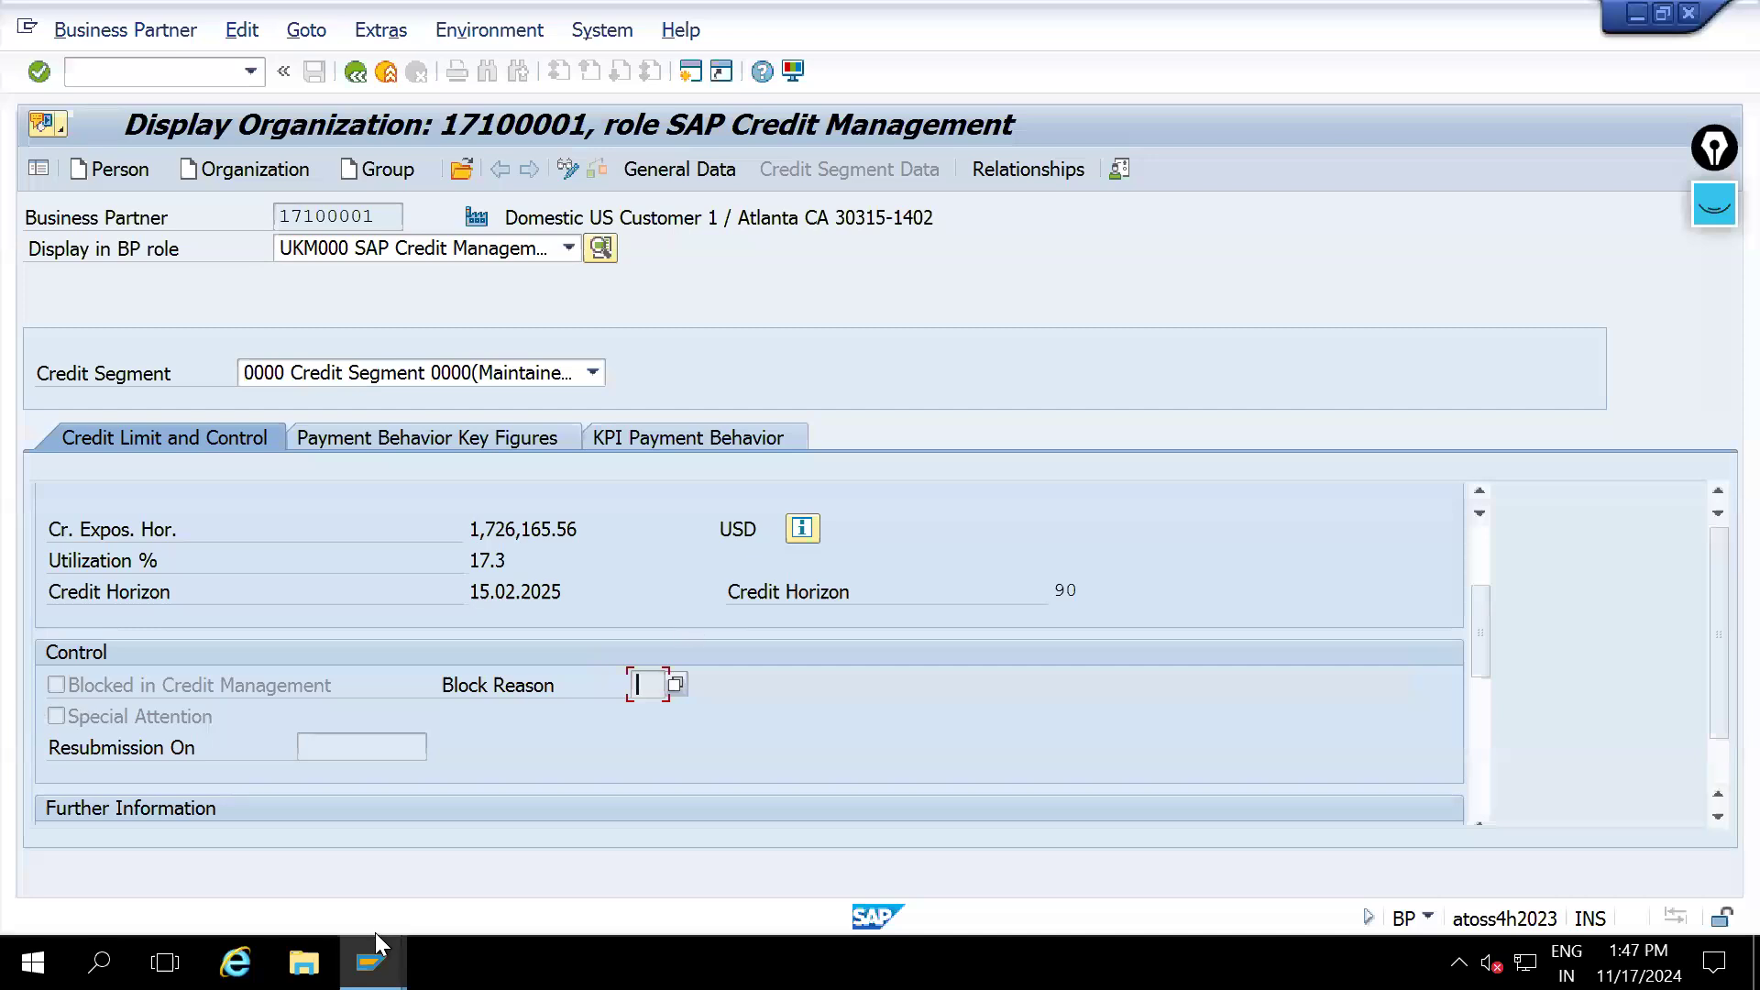
mouse_move(372, 963)
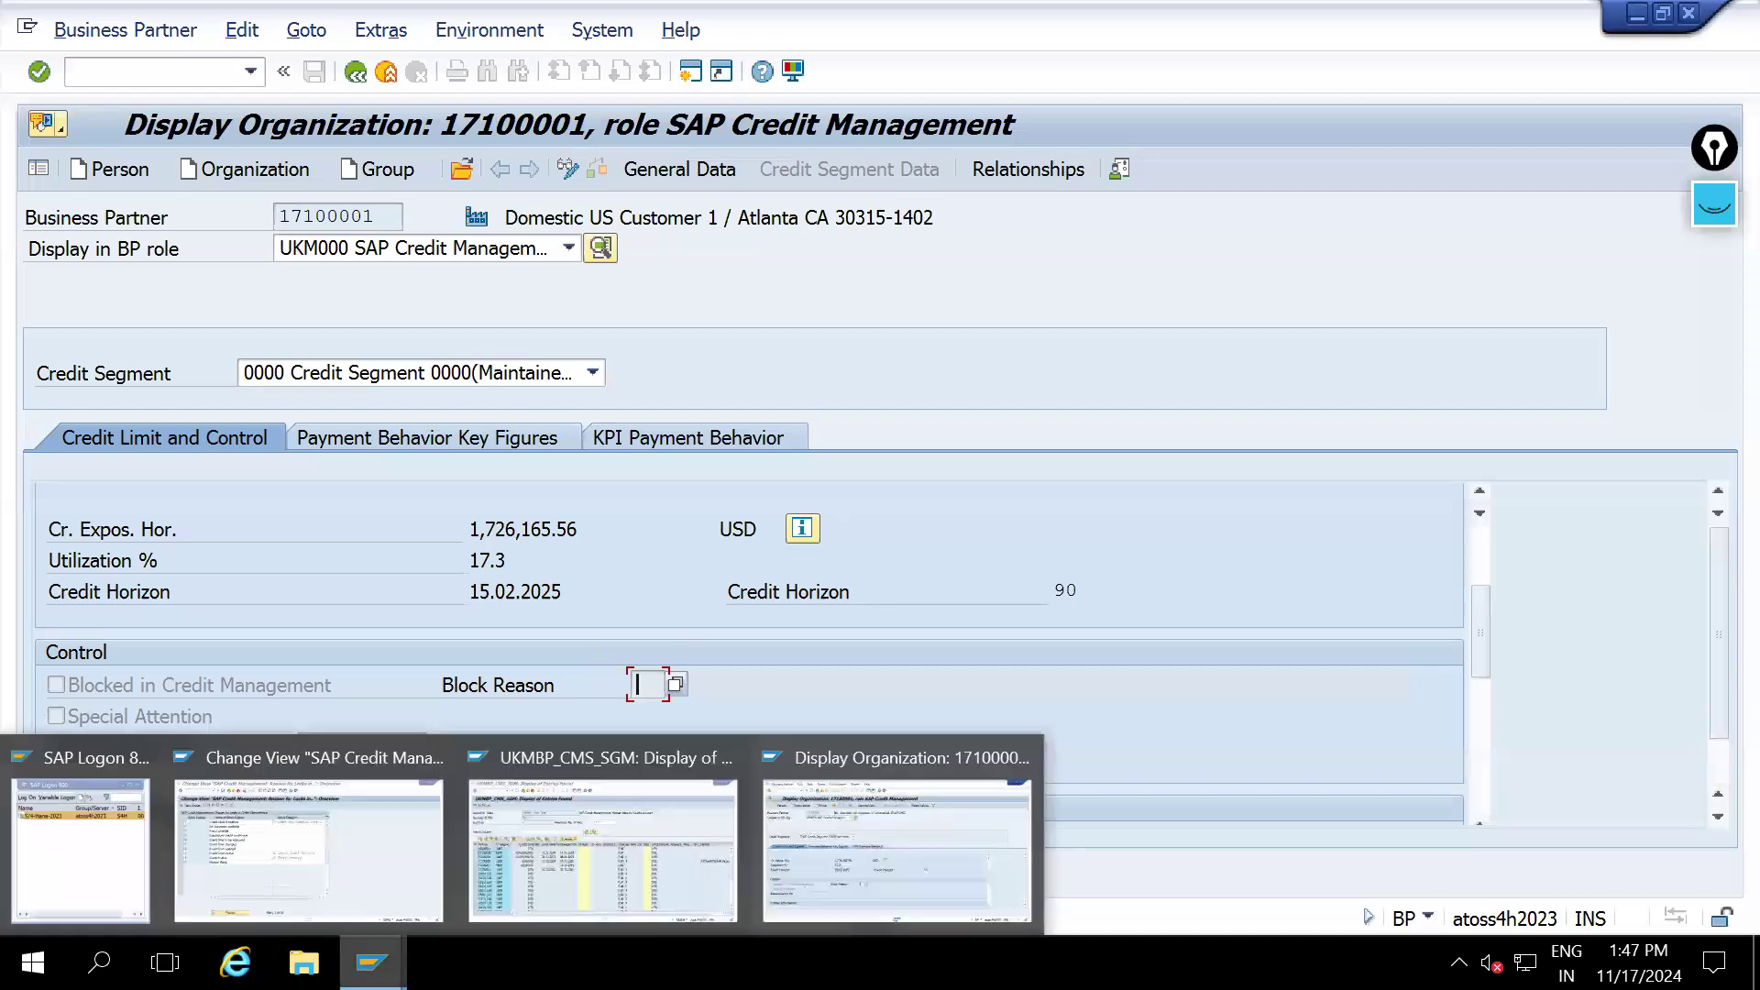
left_click(427, 916)
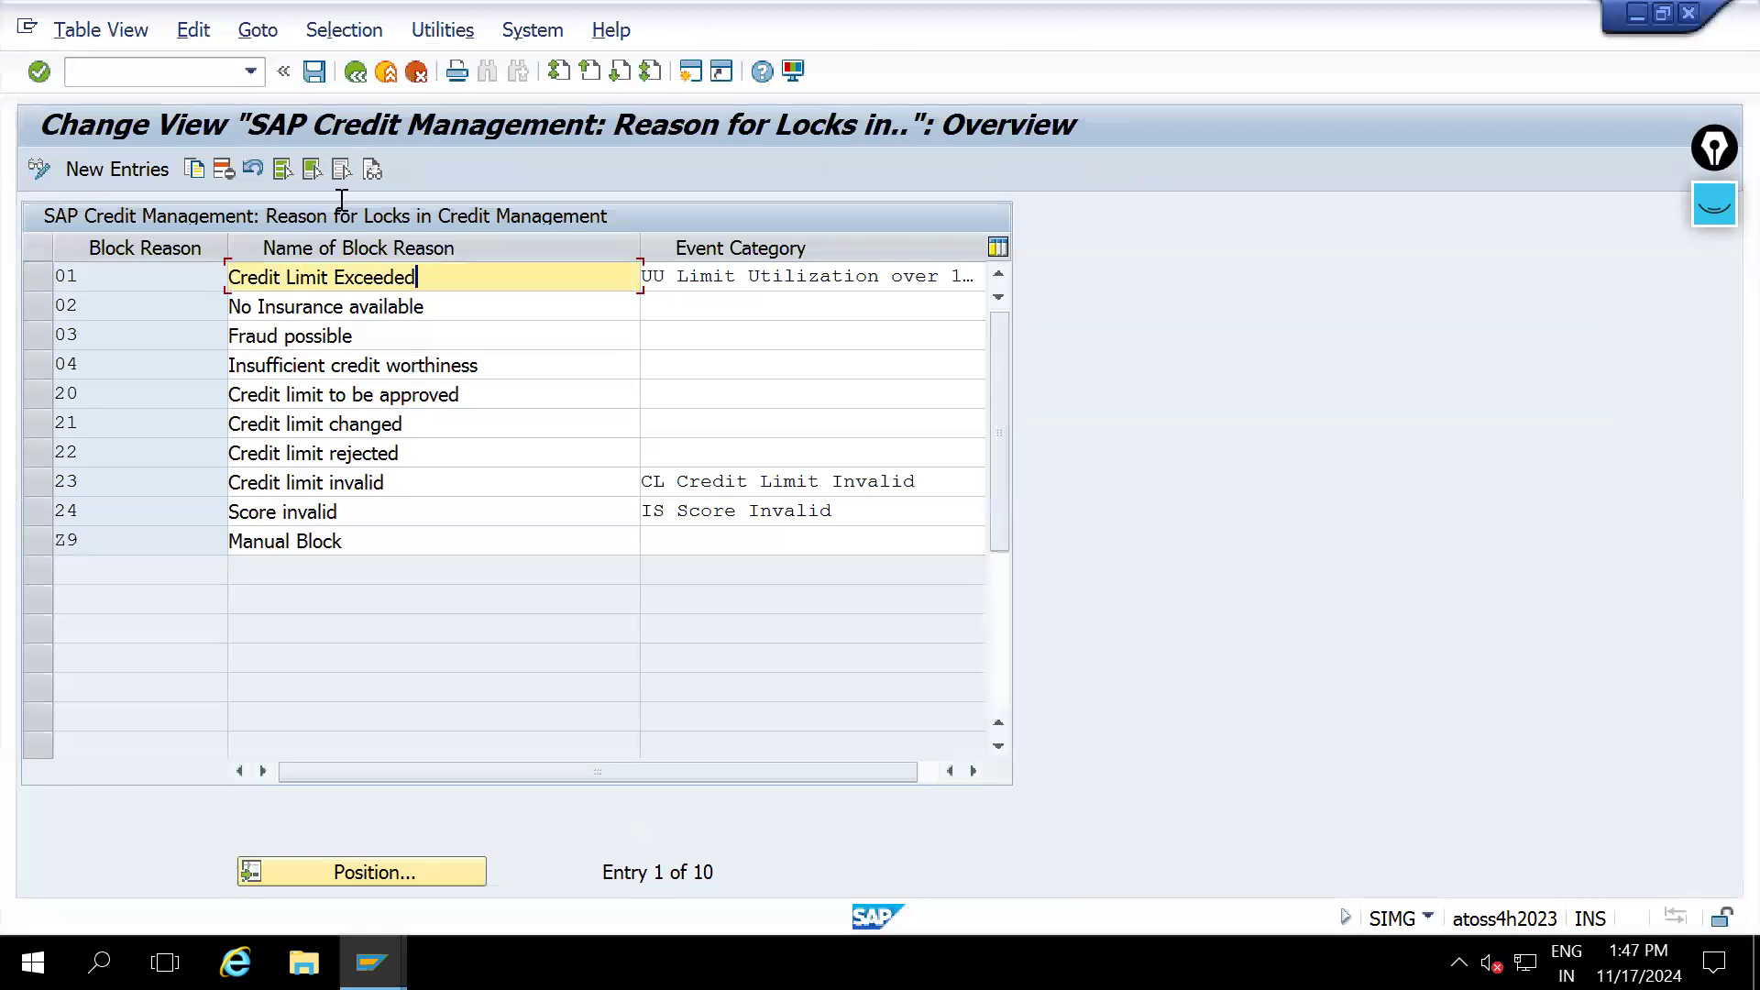
Open Define Field Groups for Parameters under Credit Limit Check and review the assignment of fields to field groups
left_click(356, 72)
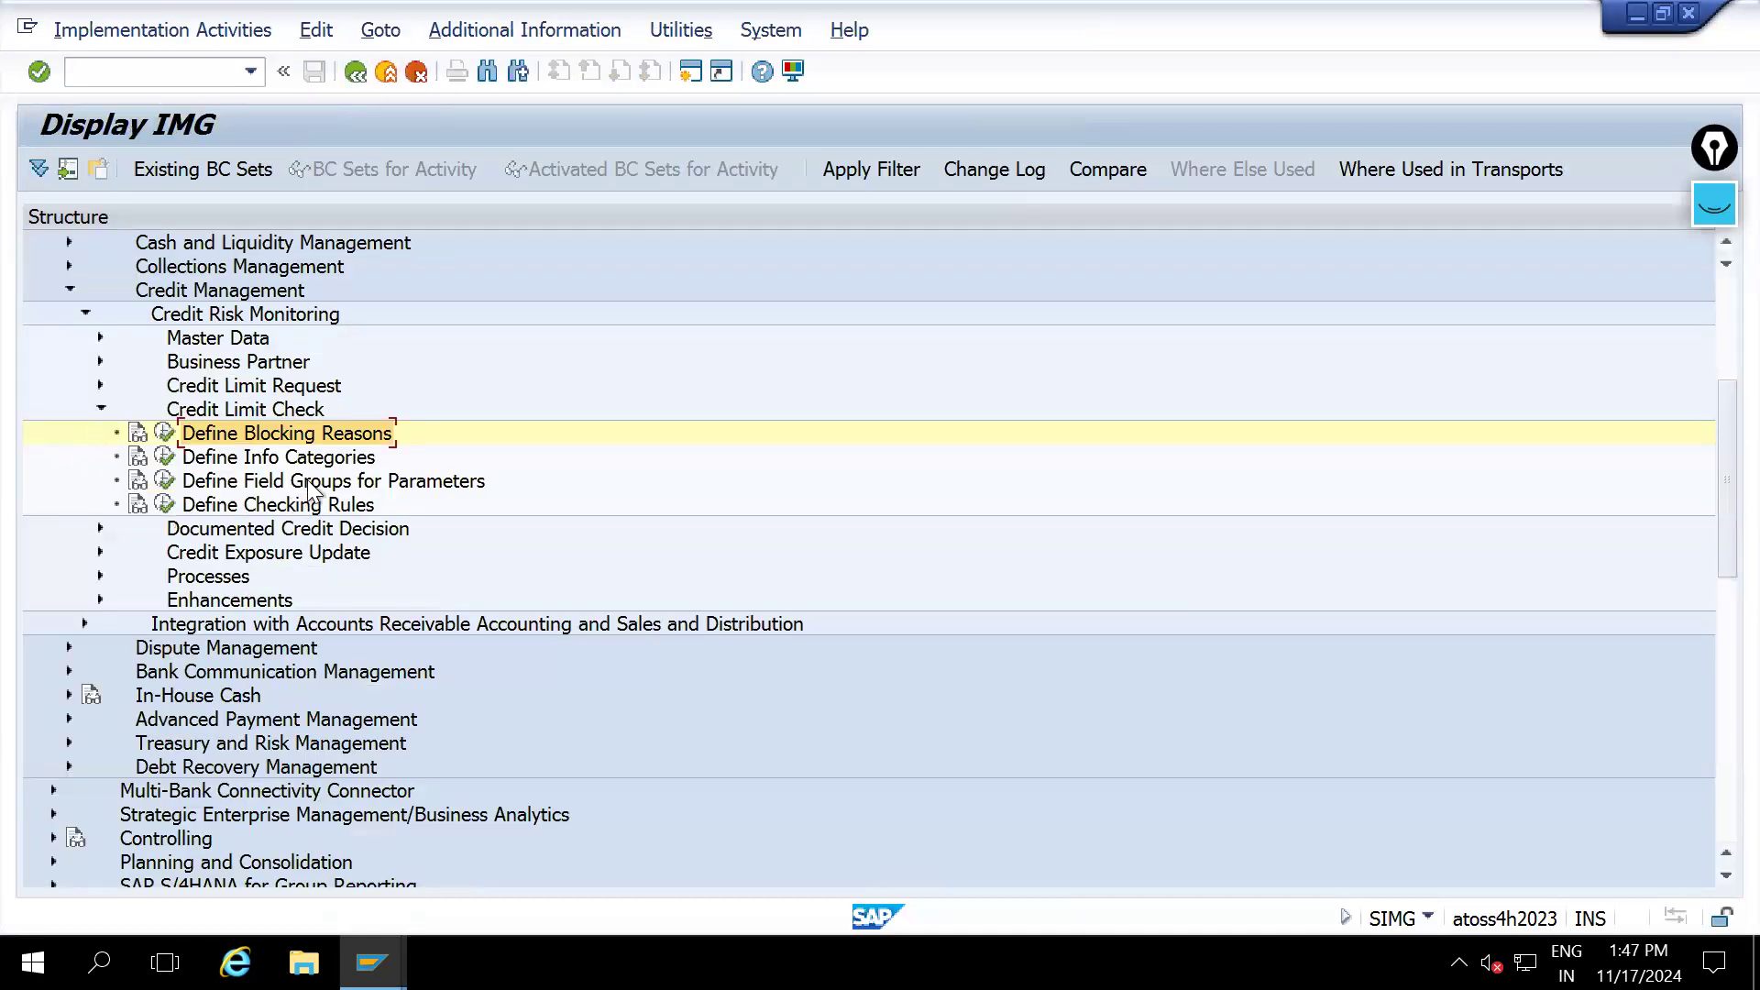
left_click(268, 483)
left_click(166, 482)
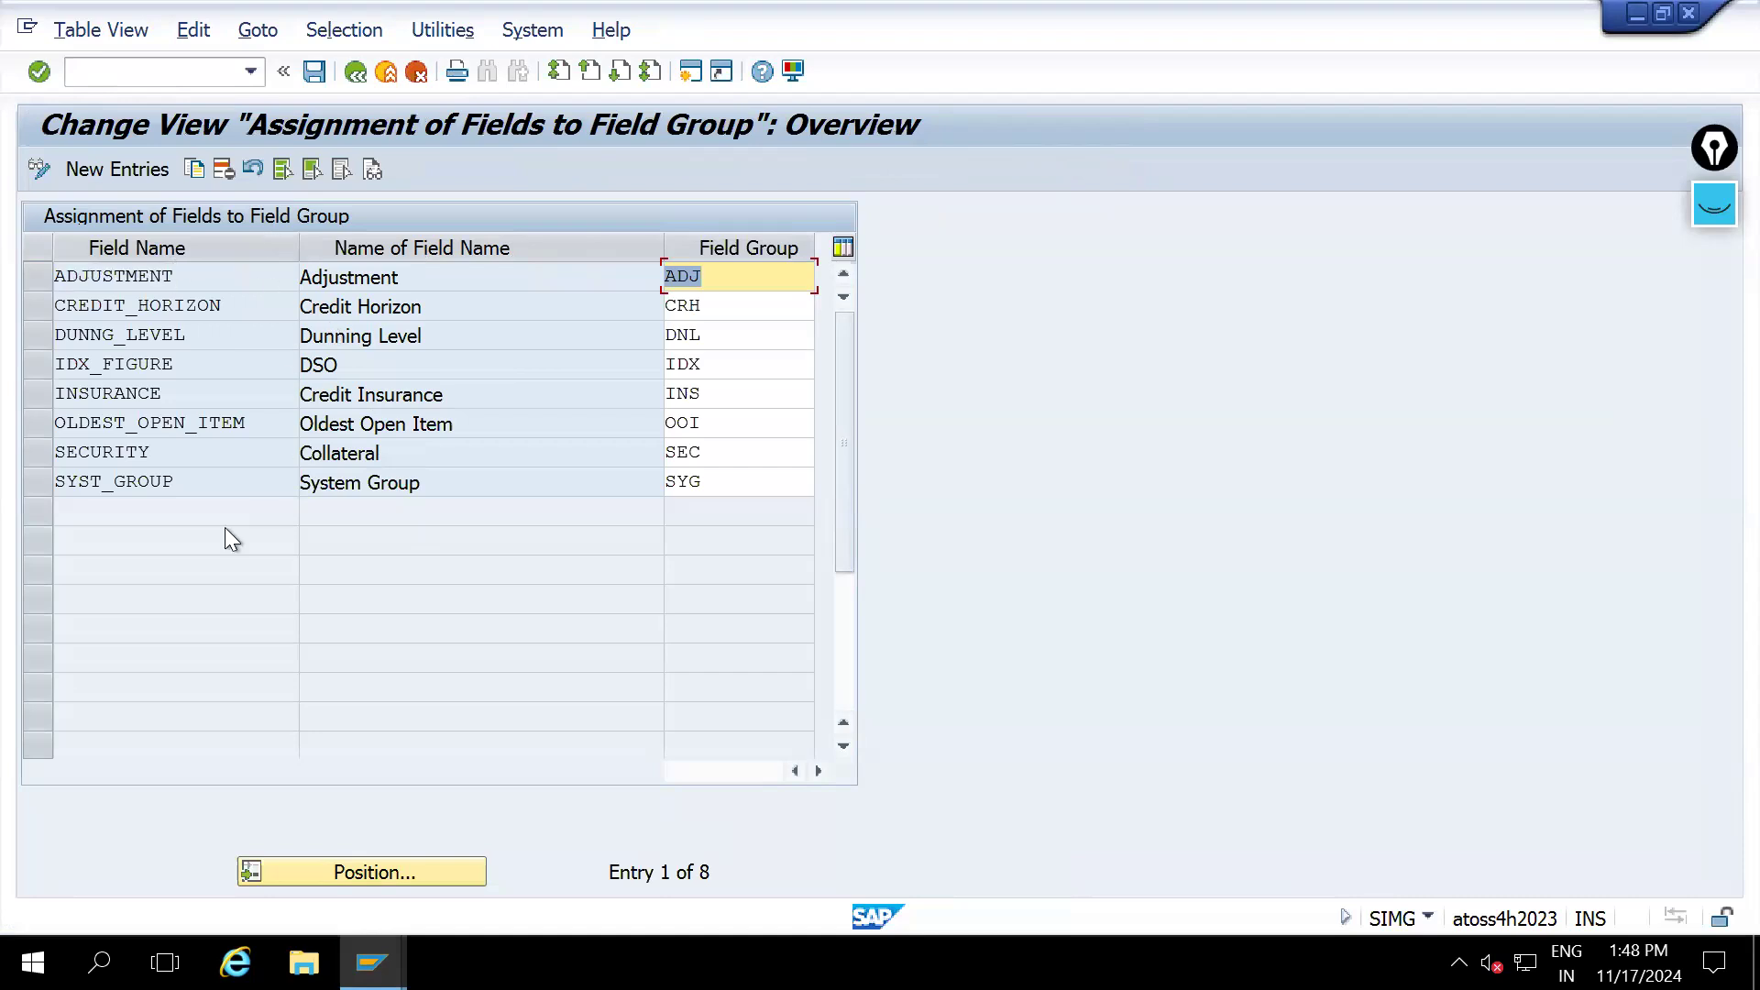
left_click(358, 77)
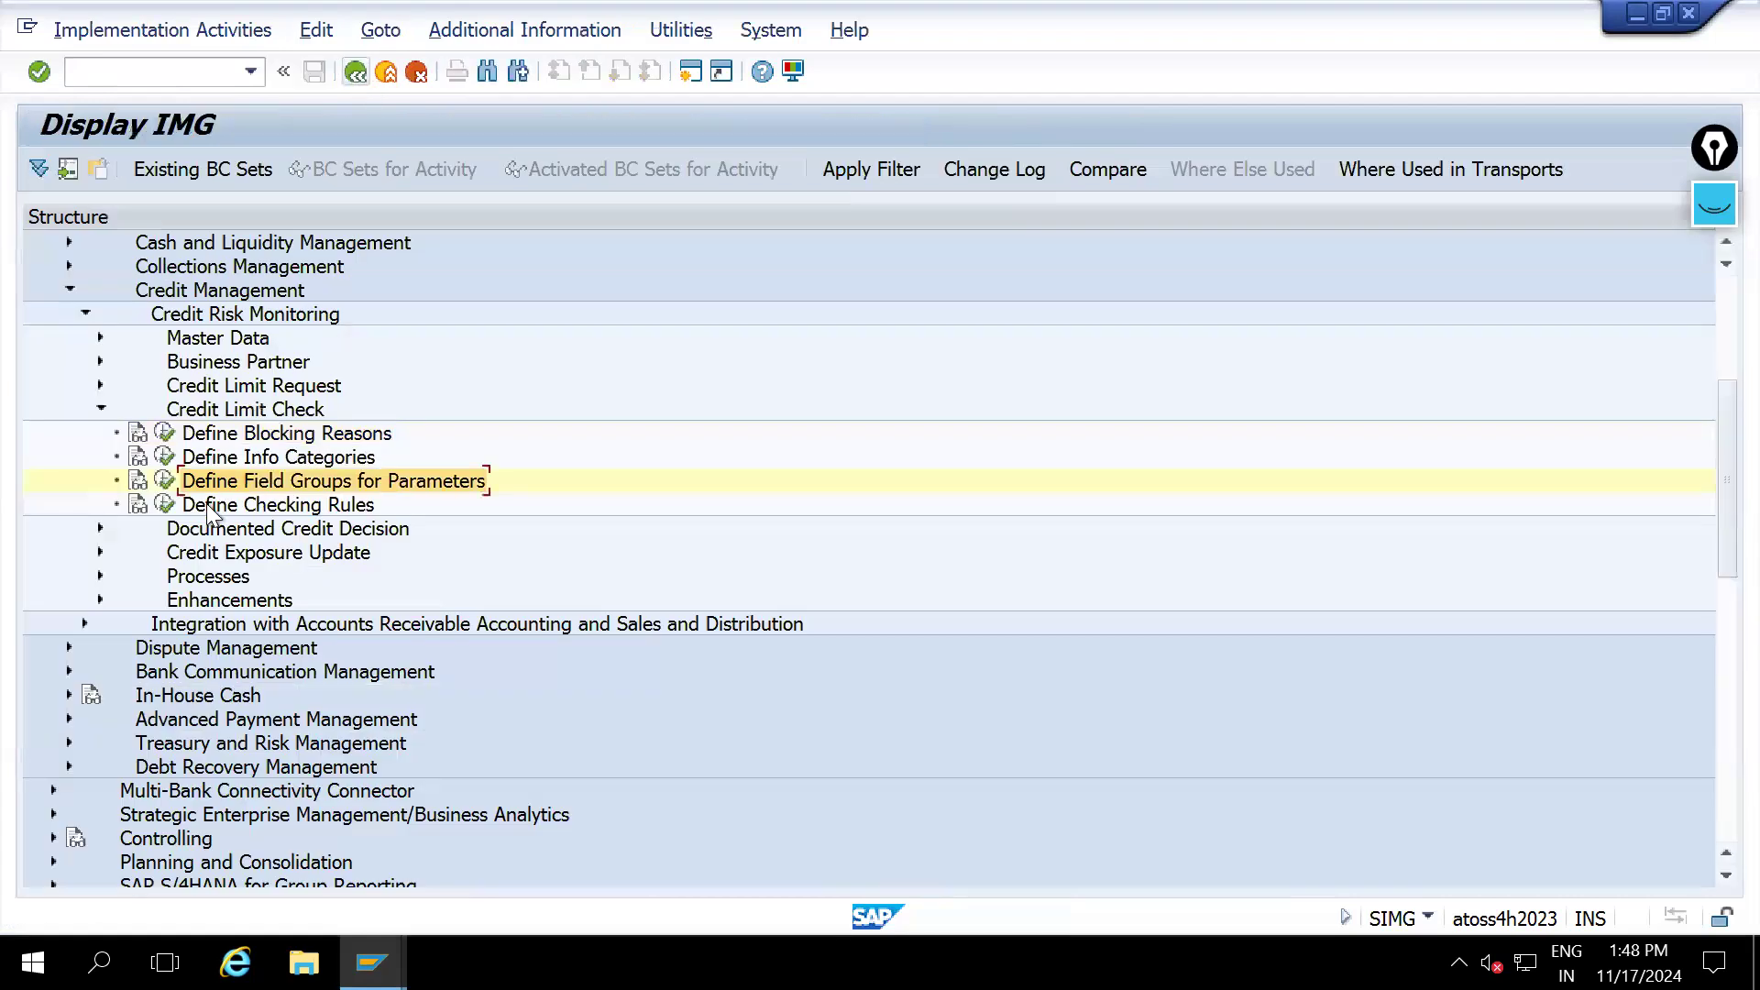
Expand Enhancements under Credit Risk Monitoring and look through the available BAdIs
left_click(91, 408)
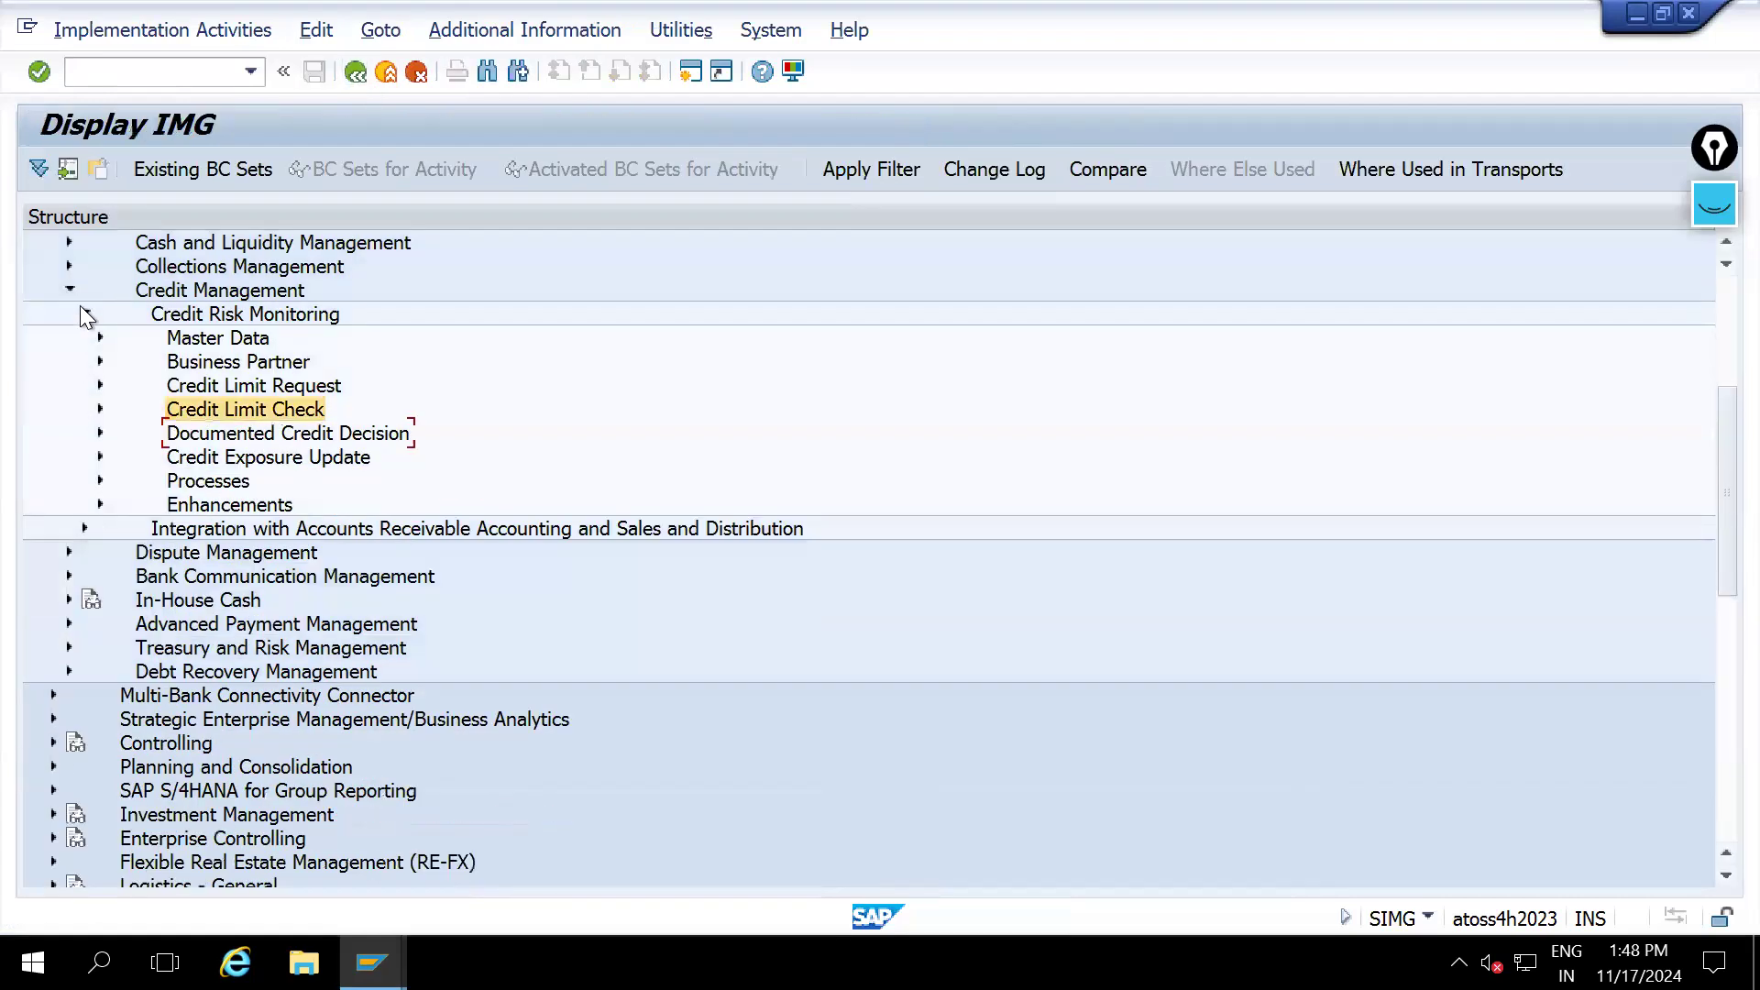
left_click(82, 311)
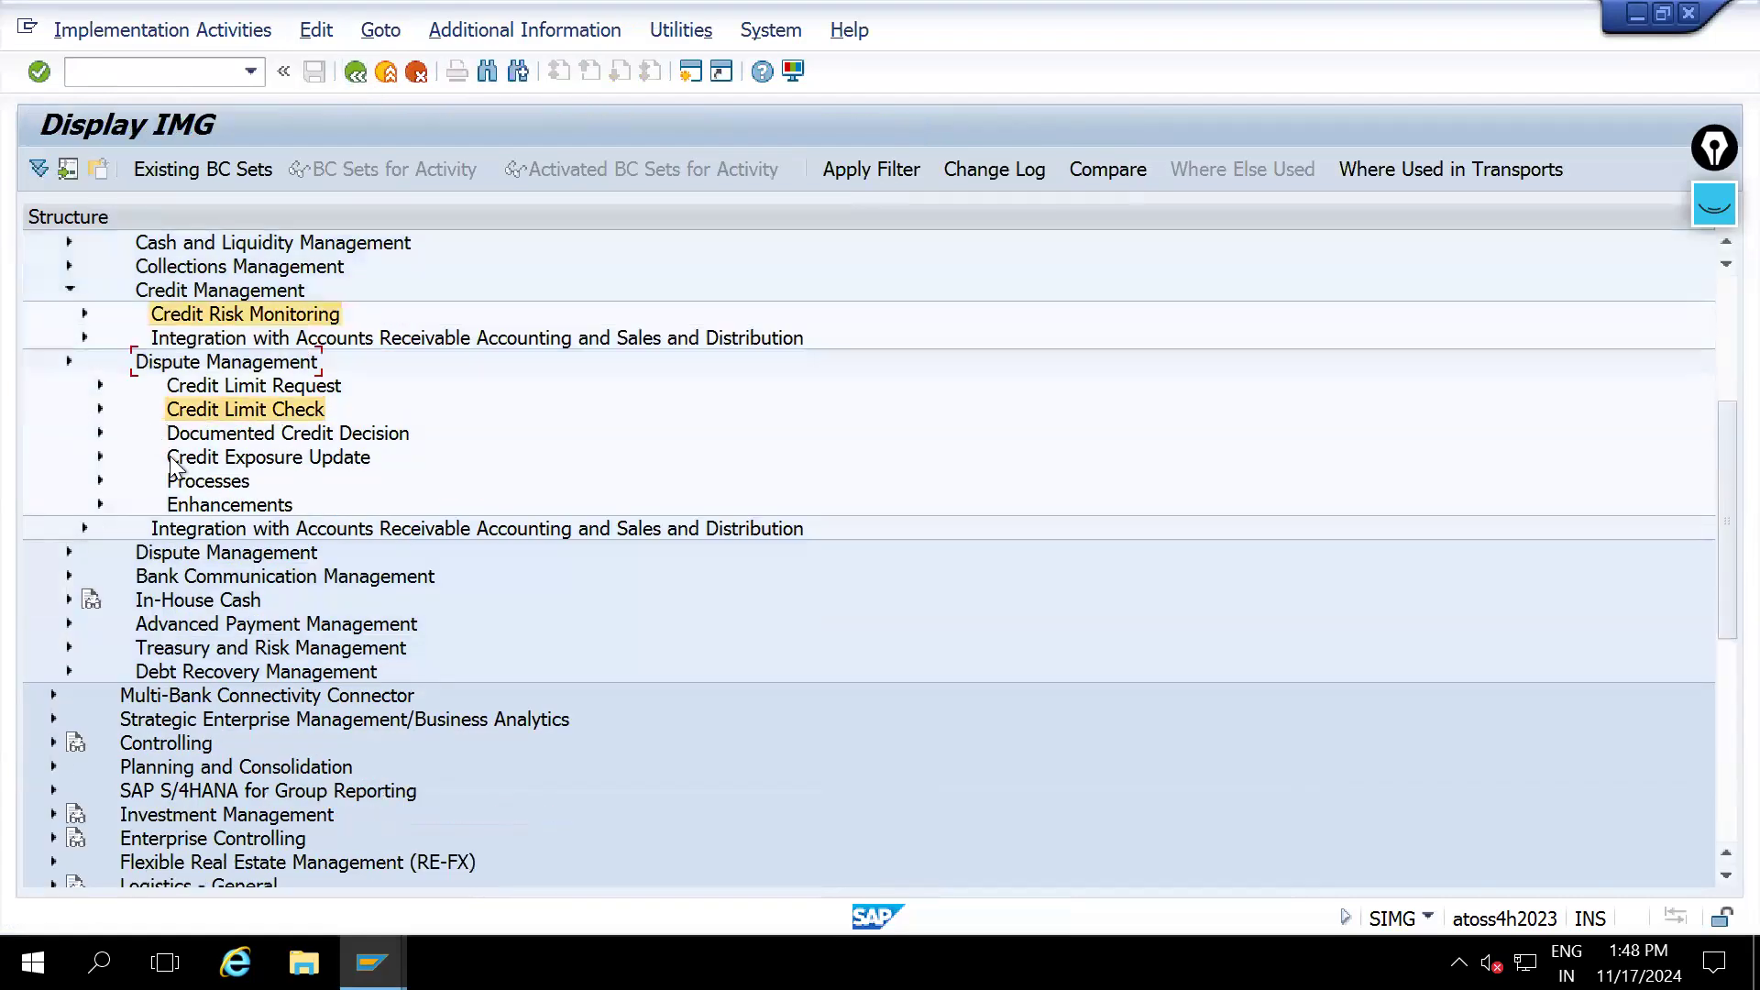
left_click(85, 315)
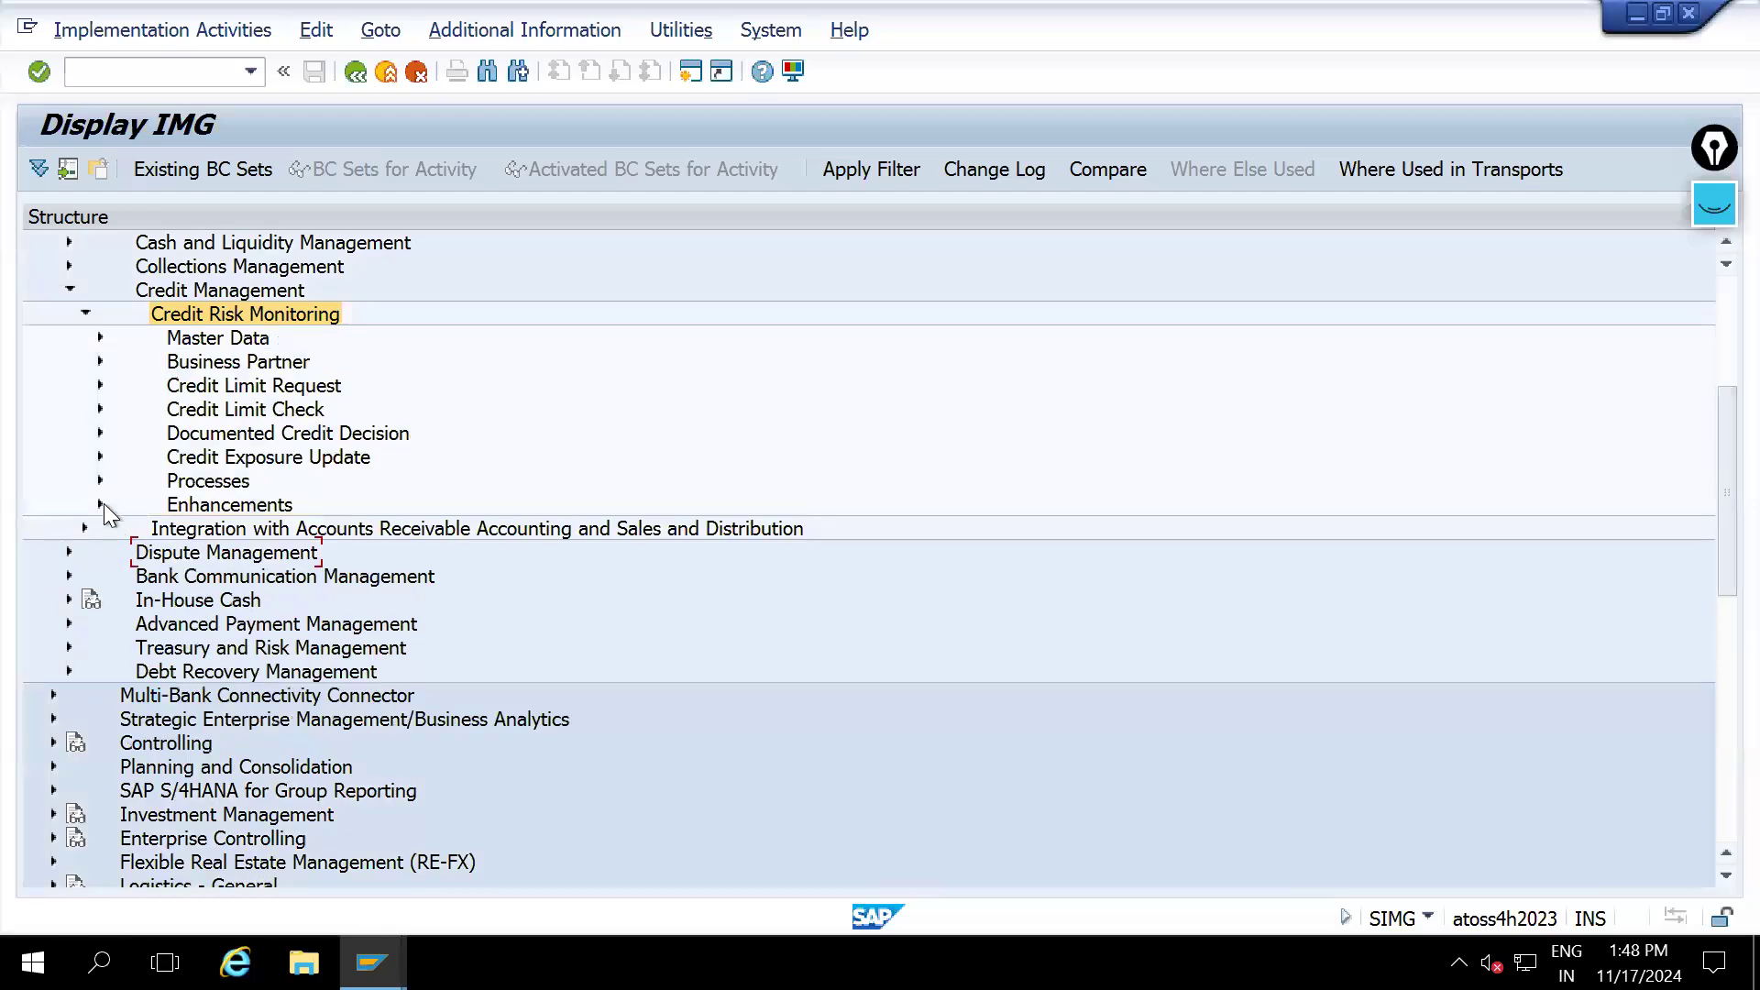
left_click(100, 504)
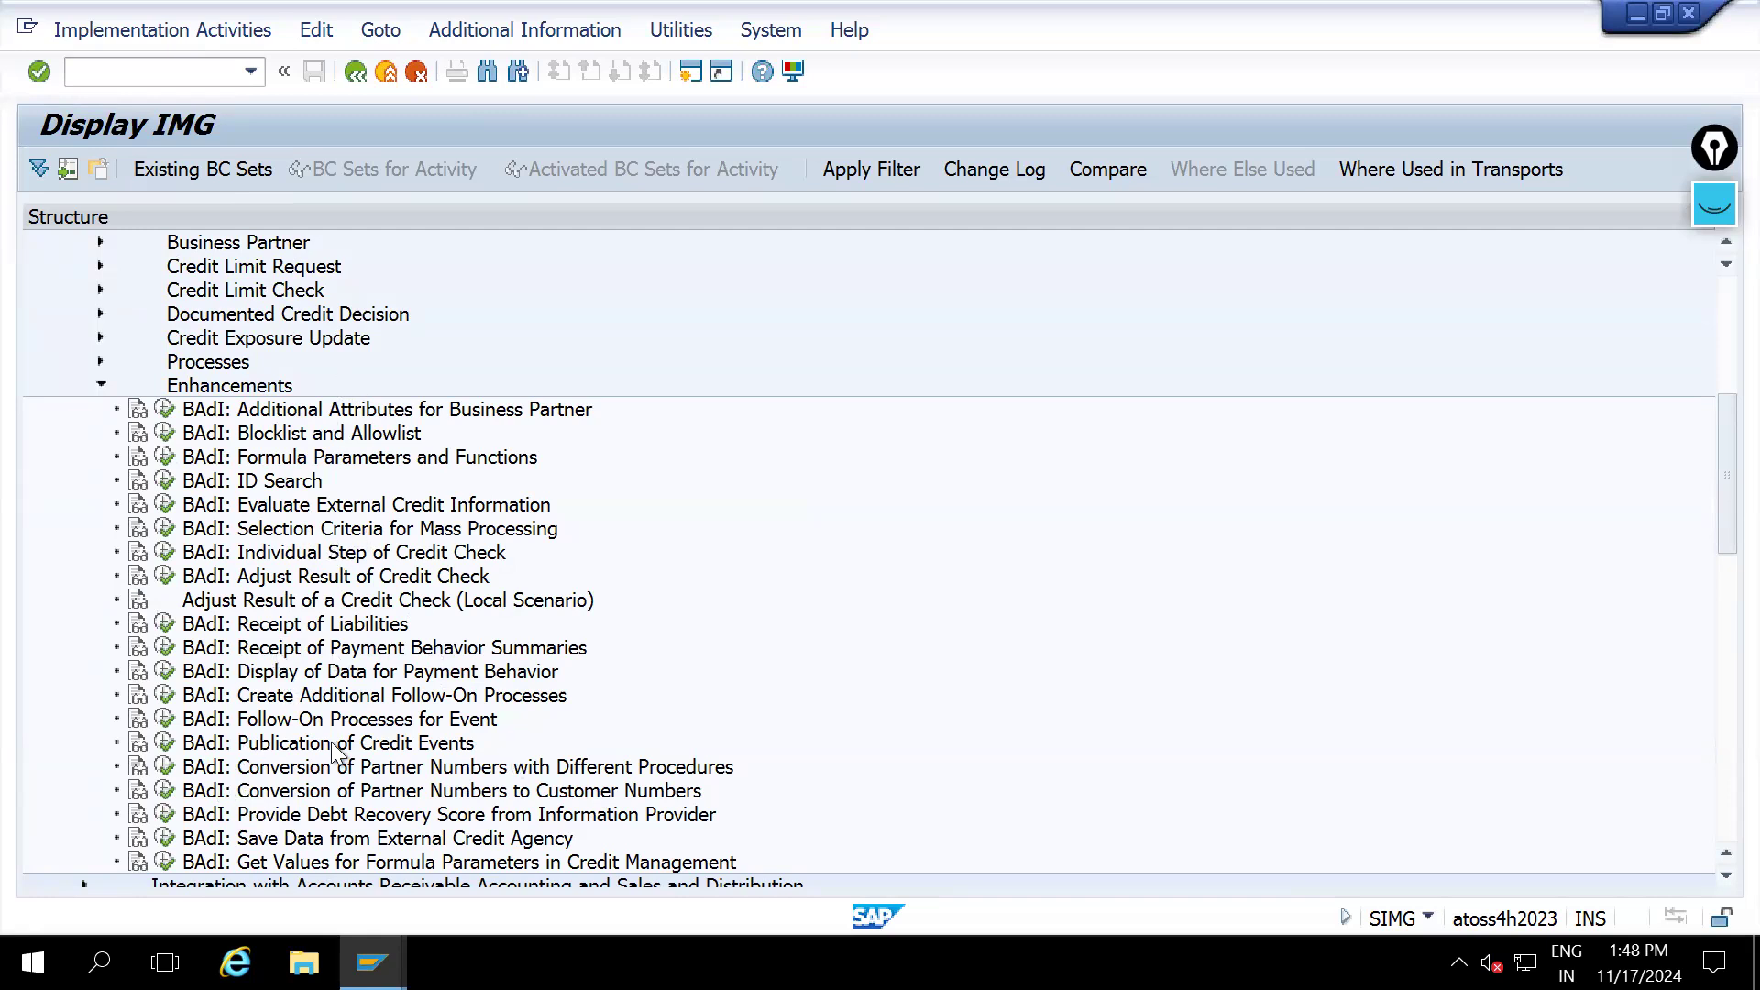
scroll(427, 619, "down", 5)
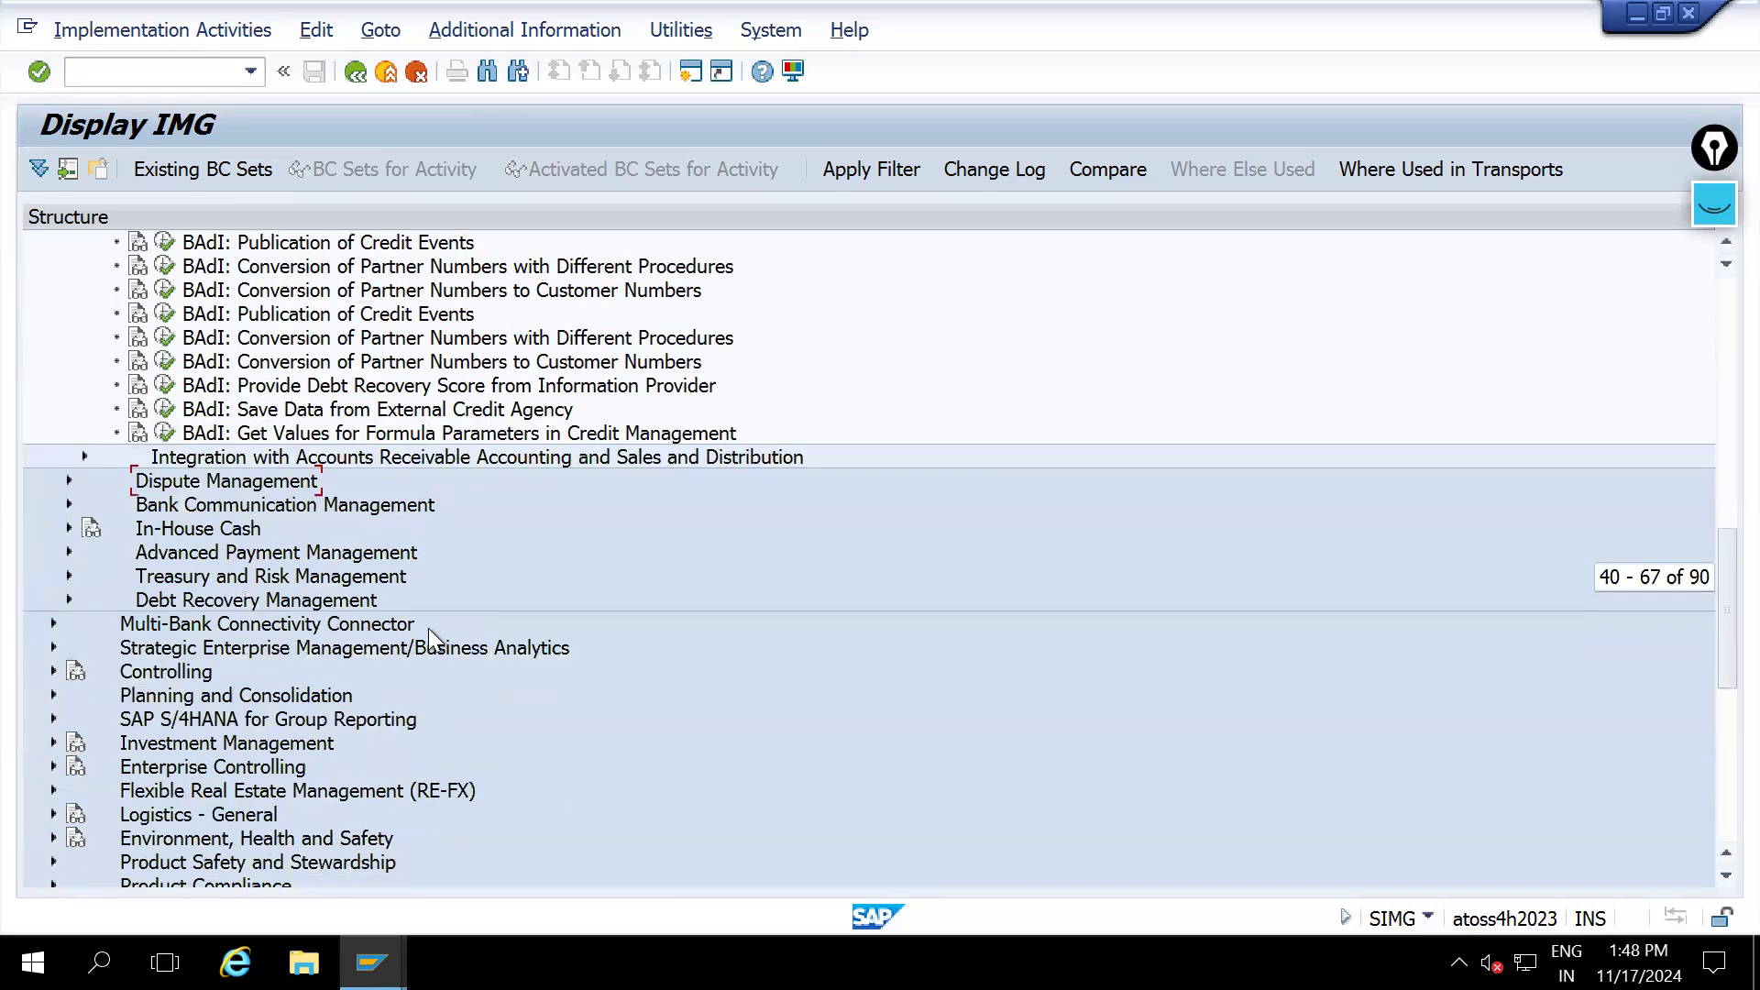
scroll(427, 628, "up", 5)
scroll(401, 472, "up", 2)
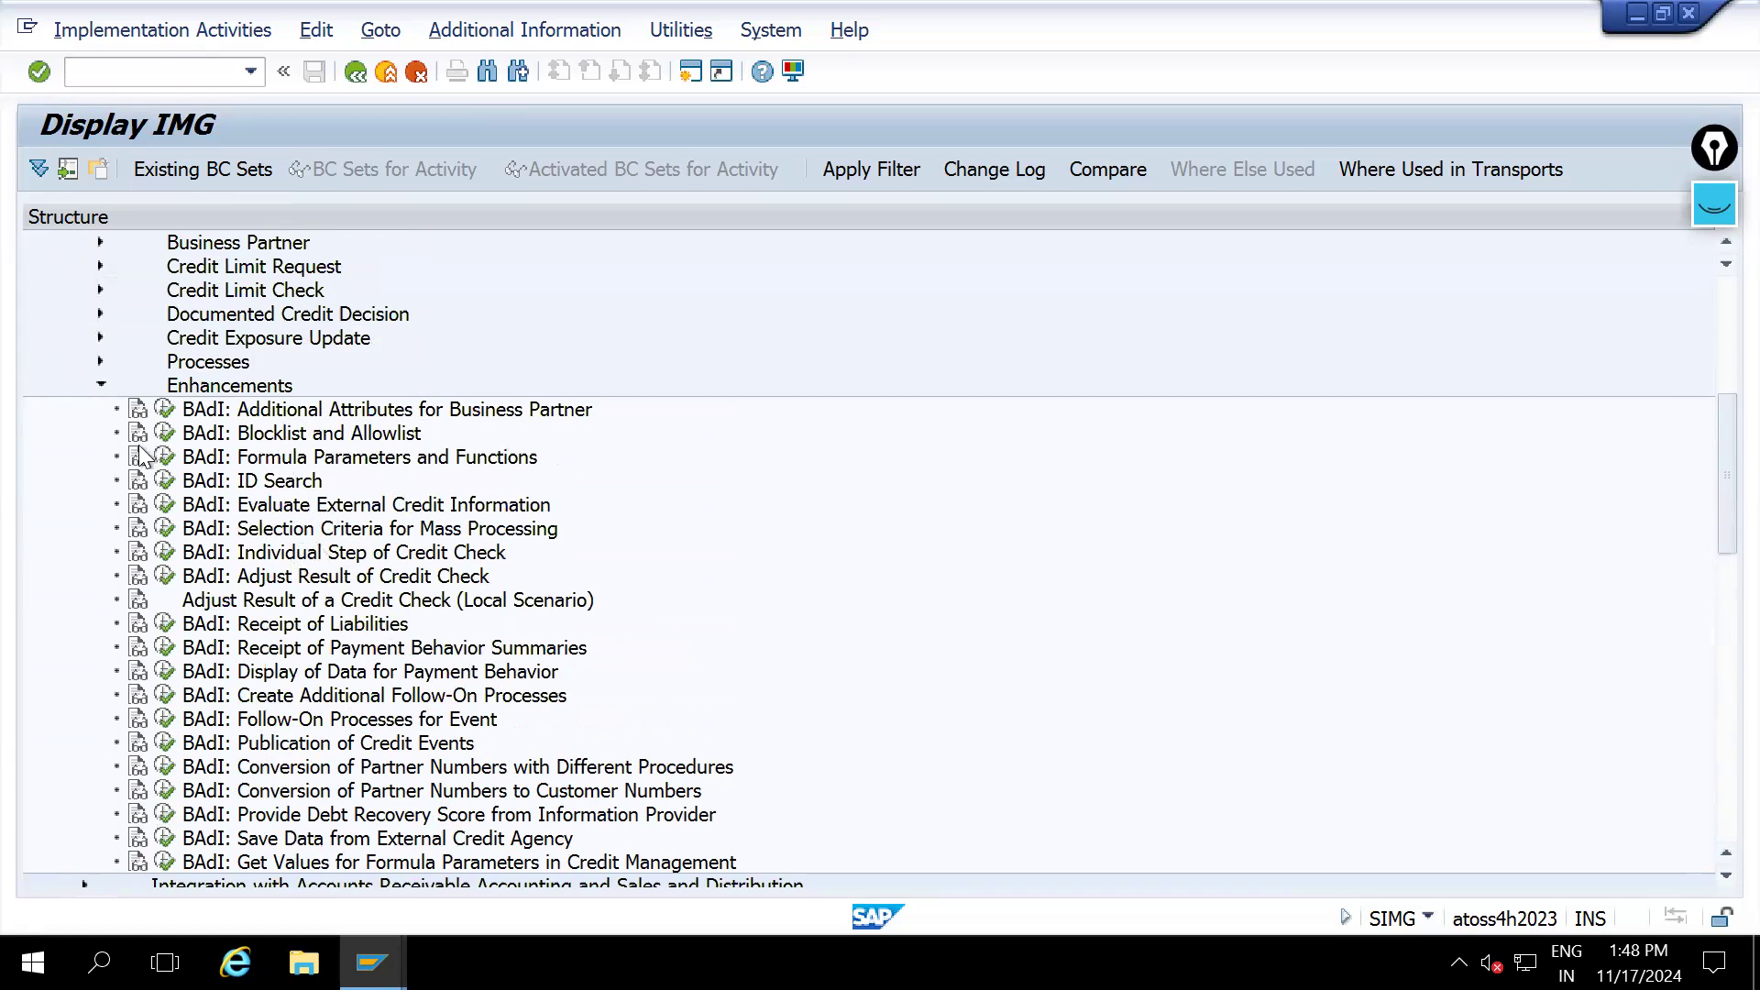
left_click(101, 385)
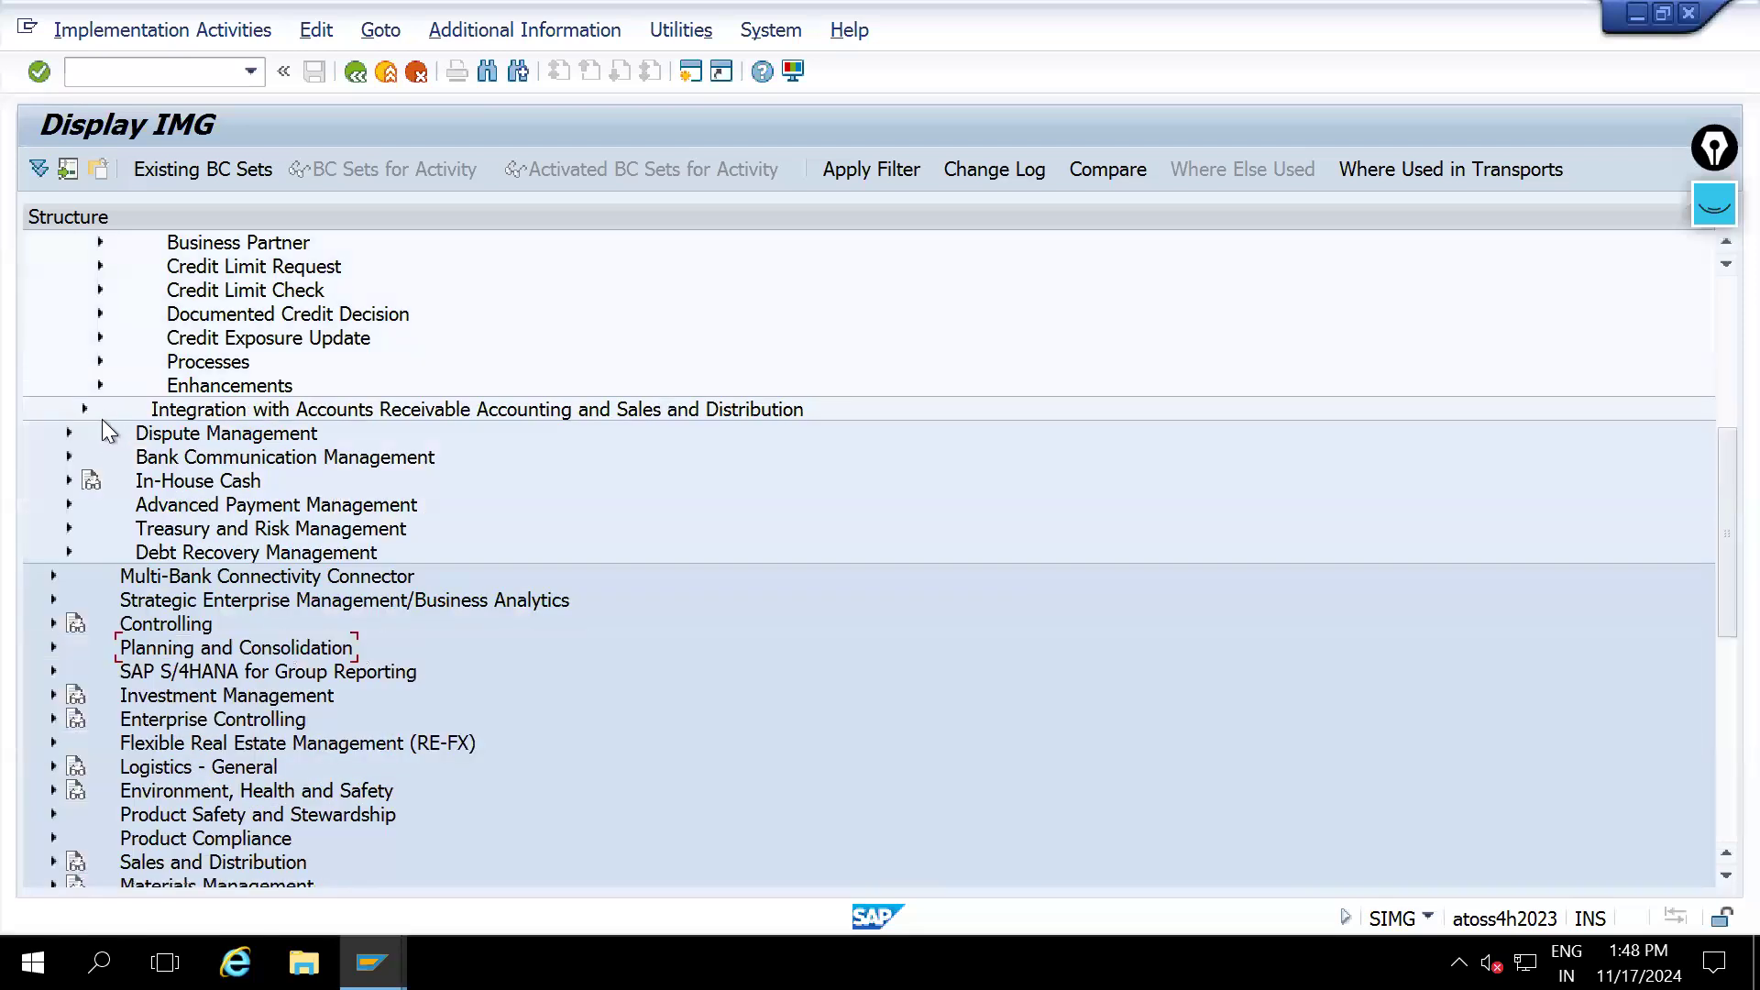
Expand Integration with Sales and Distribution under Credit Management and review the Deactivate SAP Credit Management setting
scroll(63, 444, "up", 3)
left_click(85, 409)
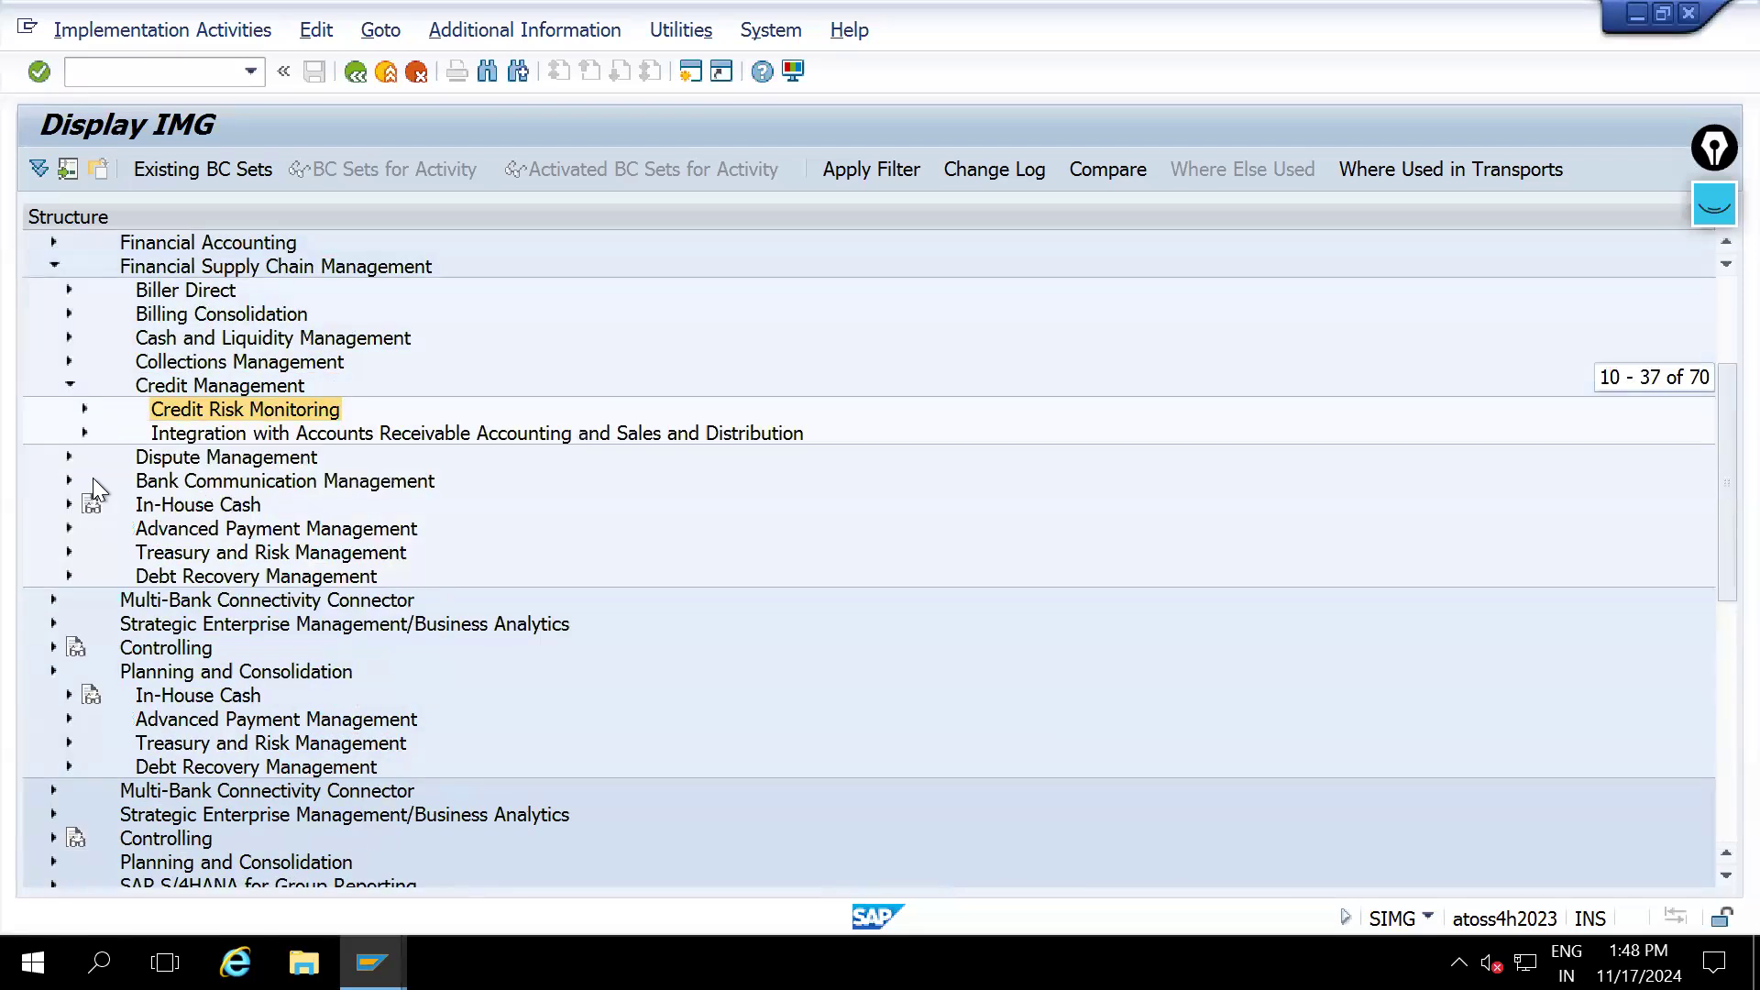
left_click(85, 433)
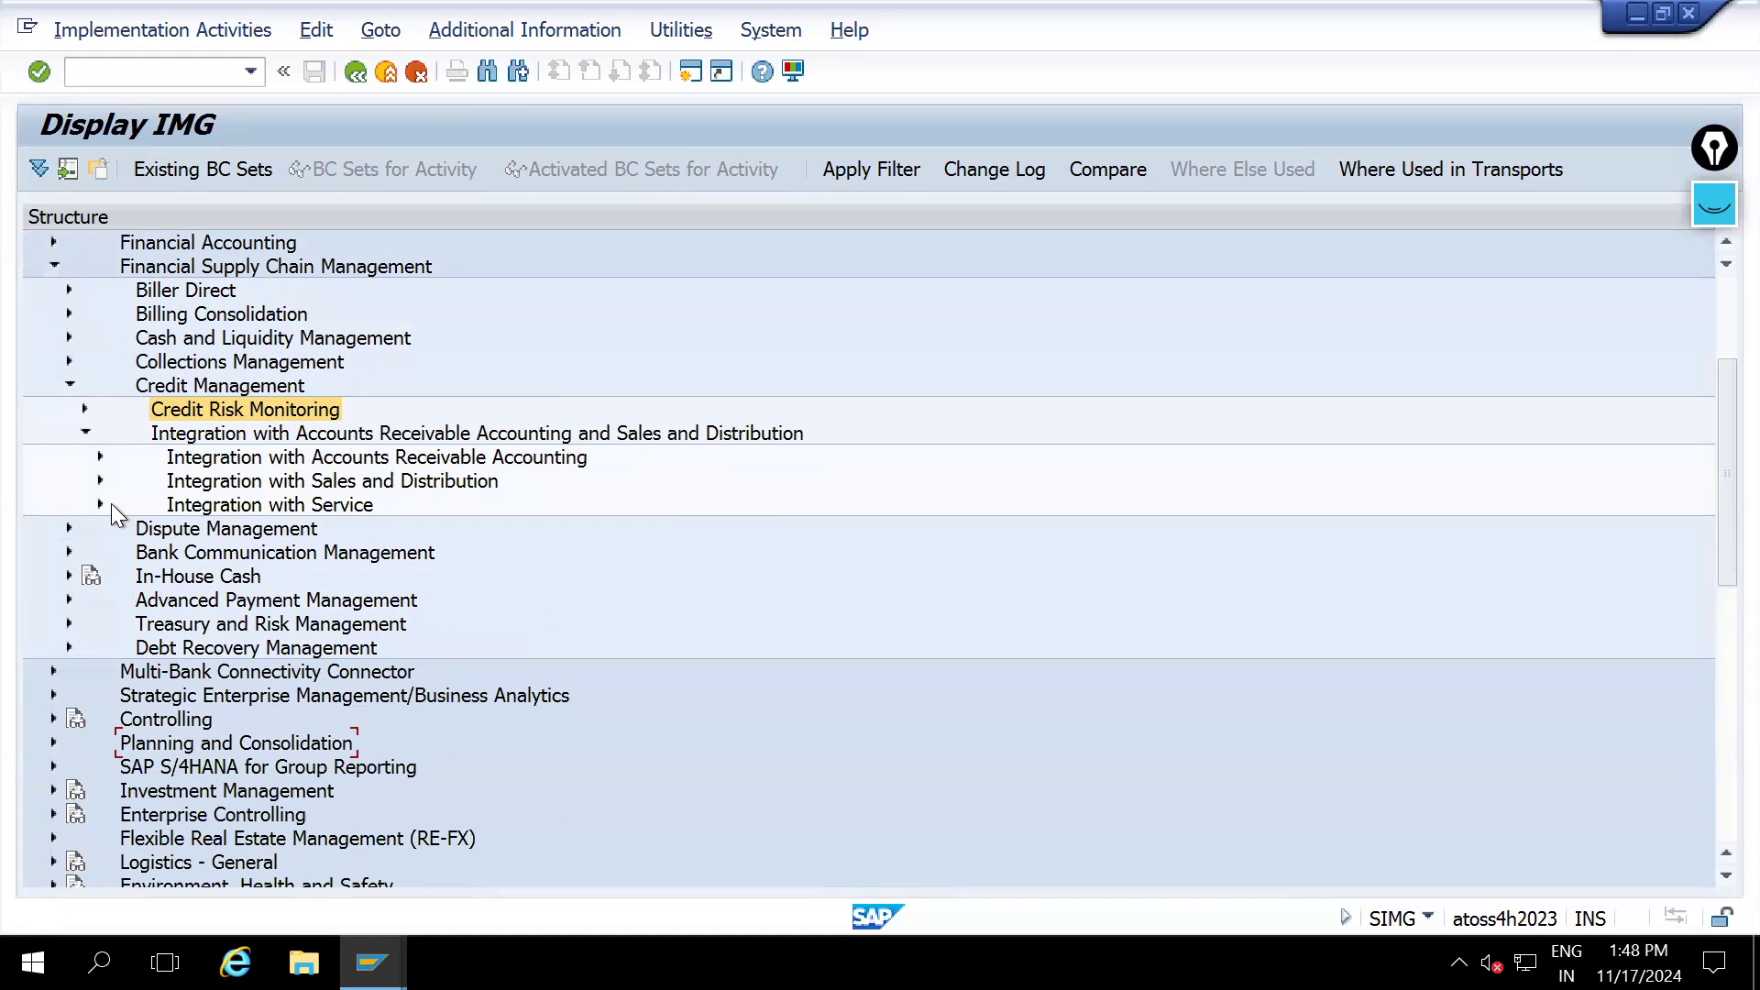
left_click(98, 481)
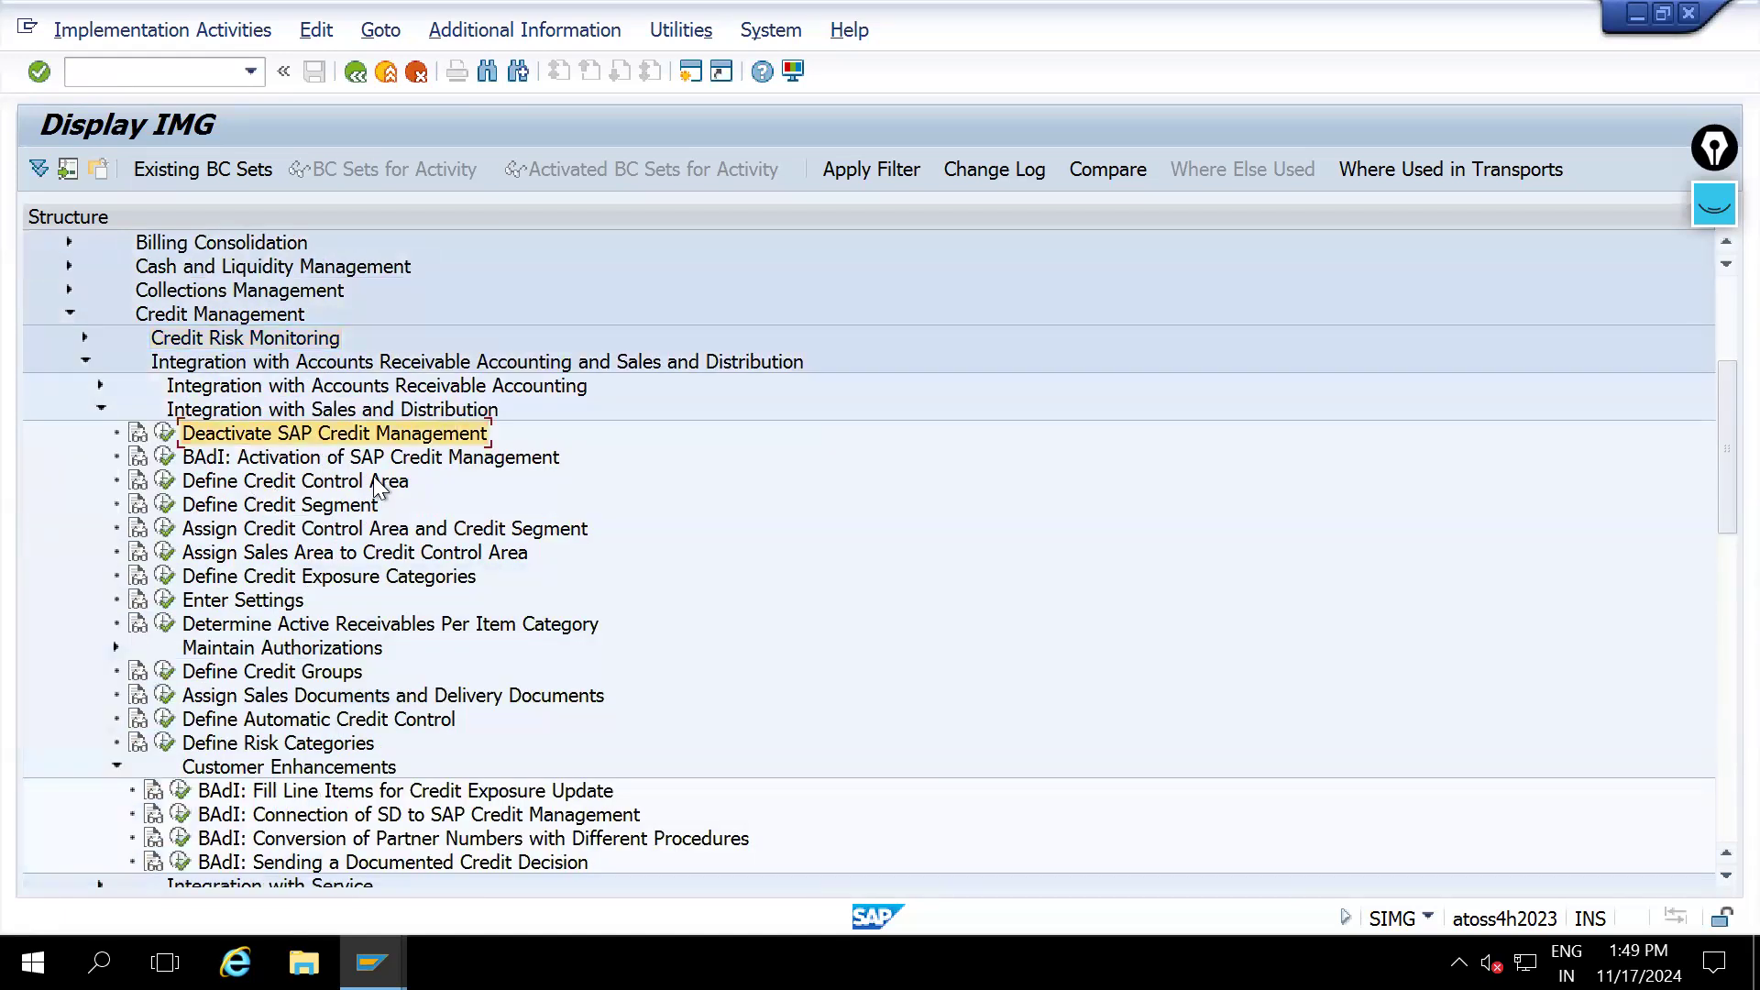
left_click(165, 433)
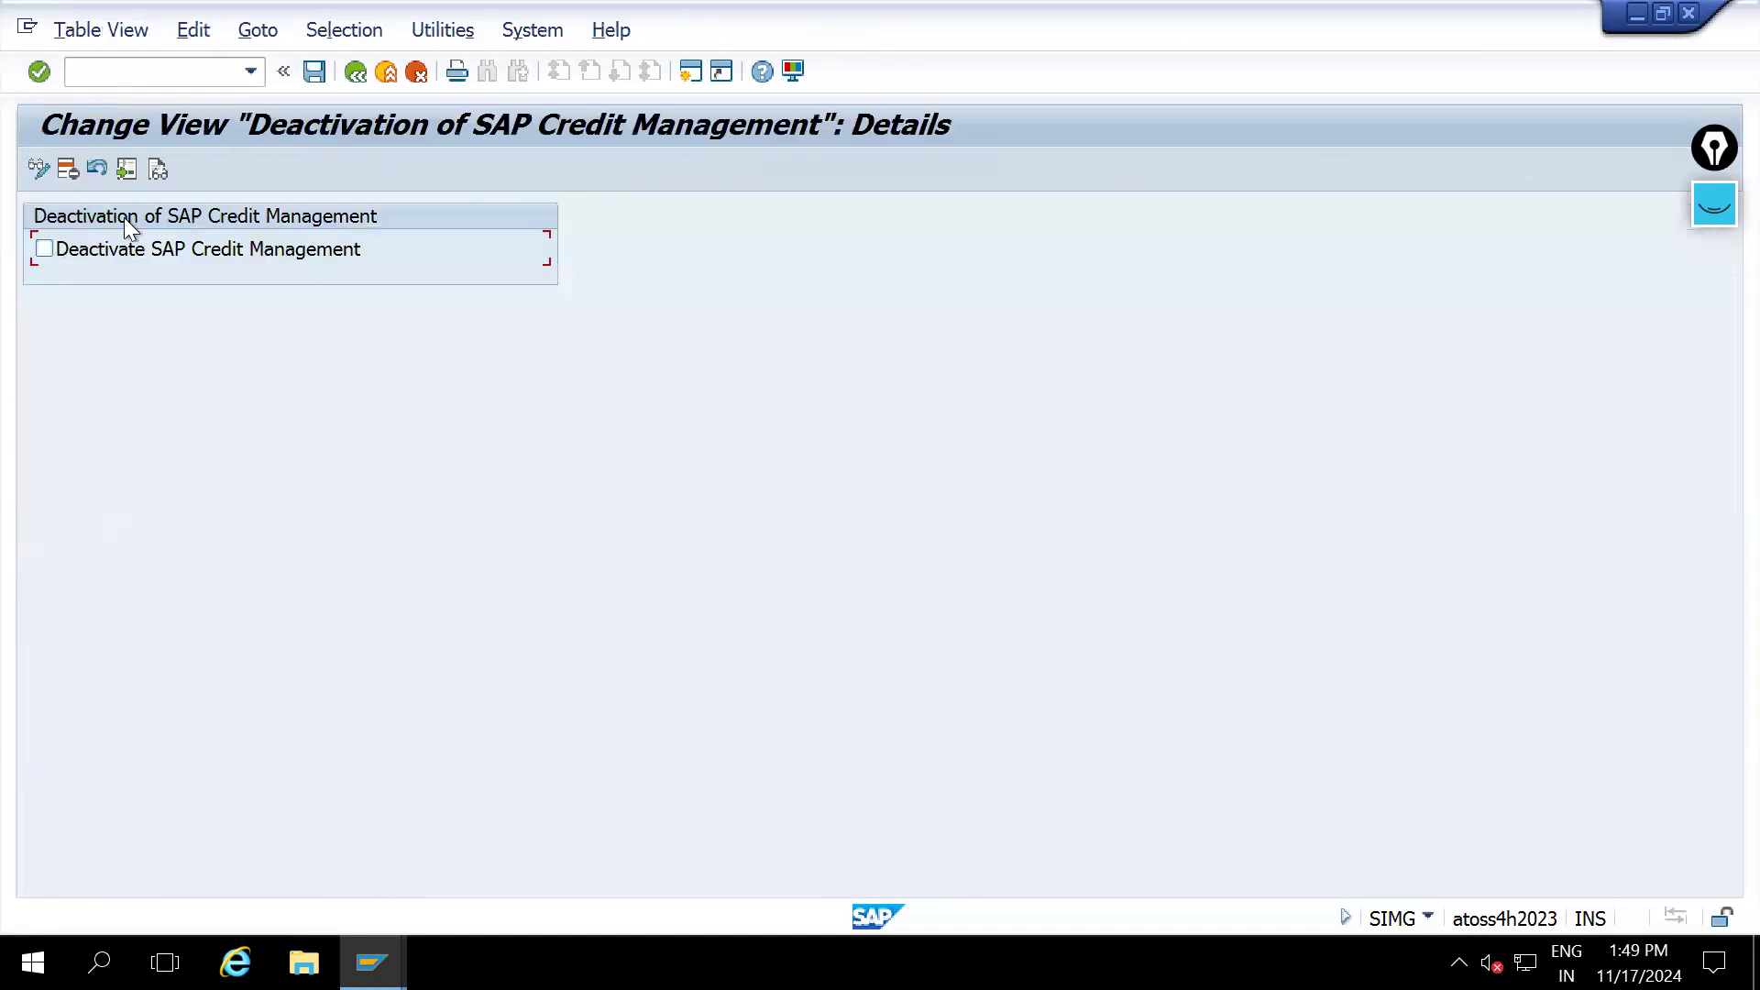
left_click(360, 75)
Open Assign Credit Control Area and Credit Segment and review the segment assigned to credit control area 1000
left_click(307, 484)
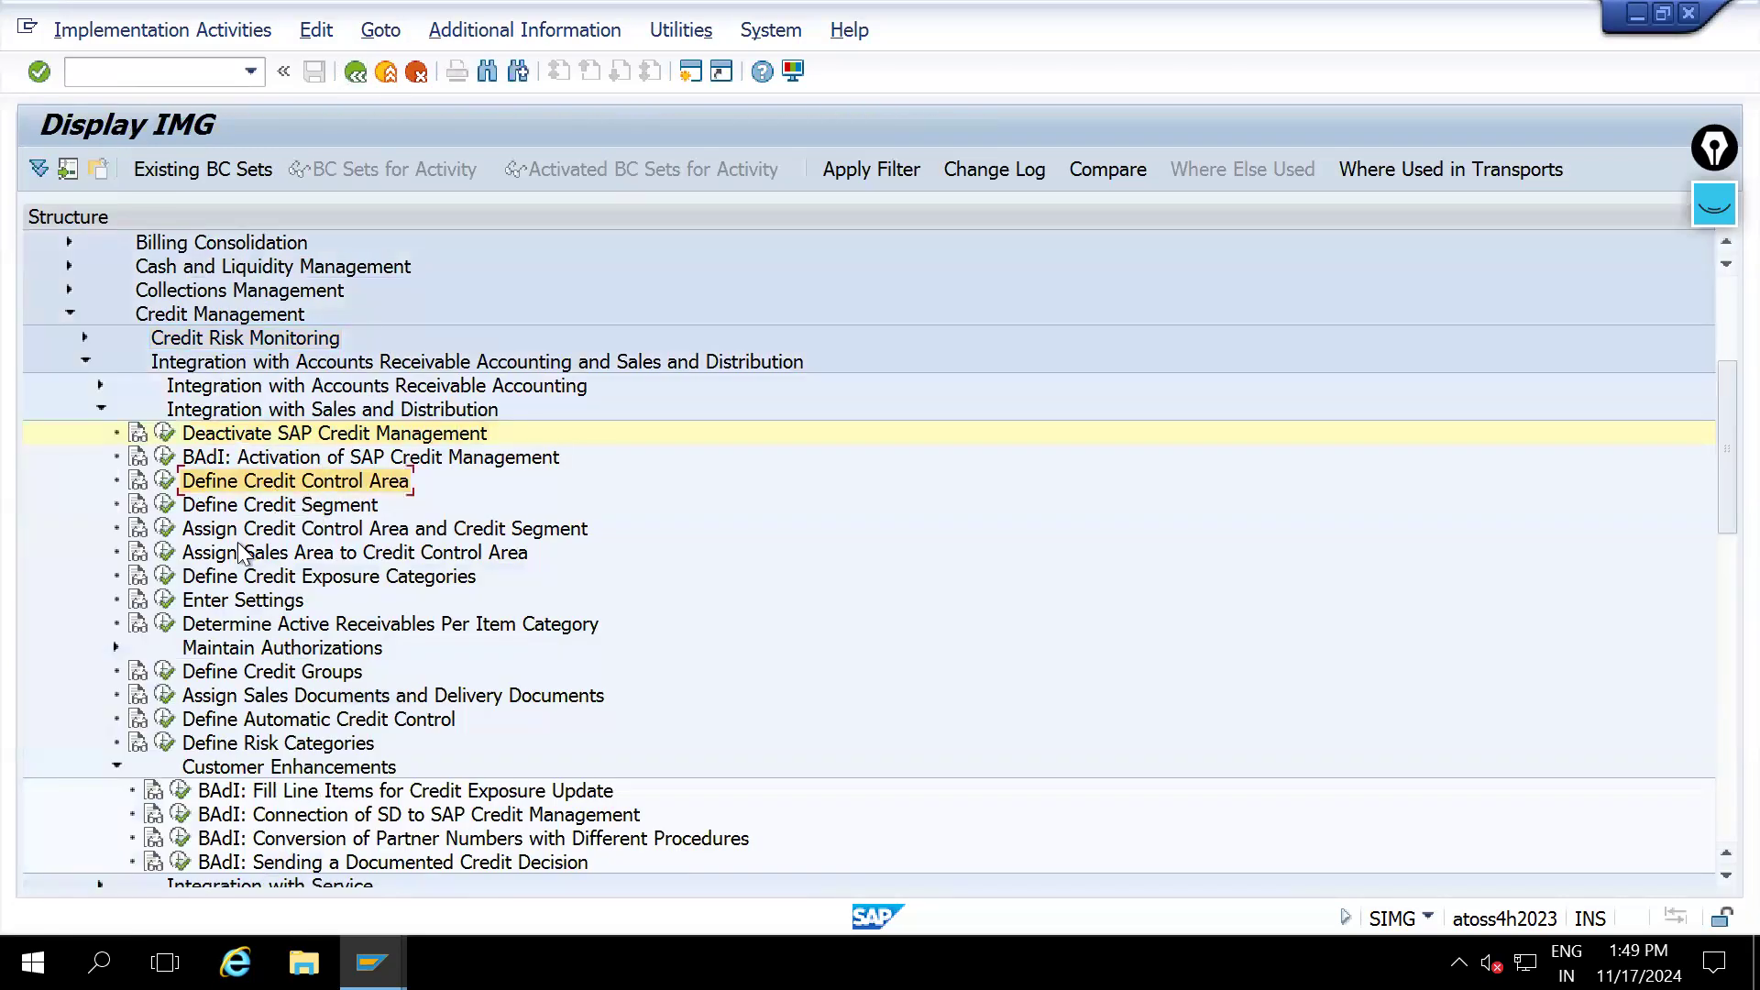
left_click(348, 535)
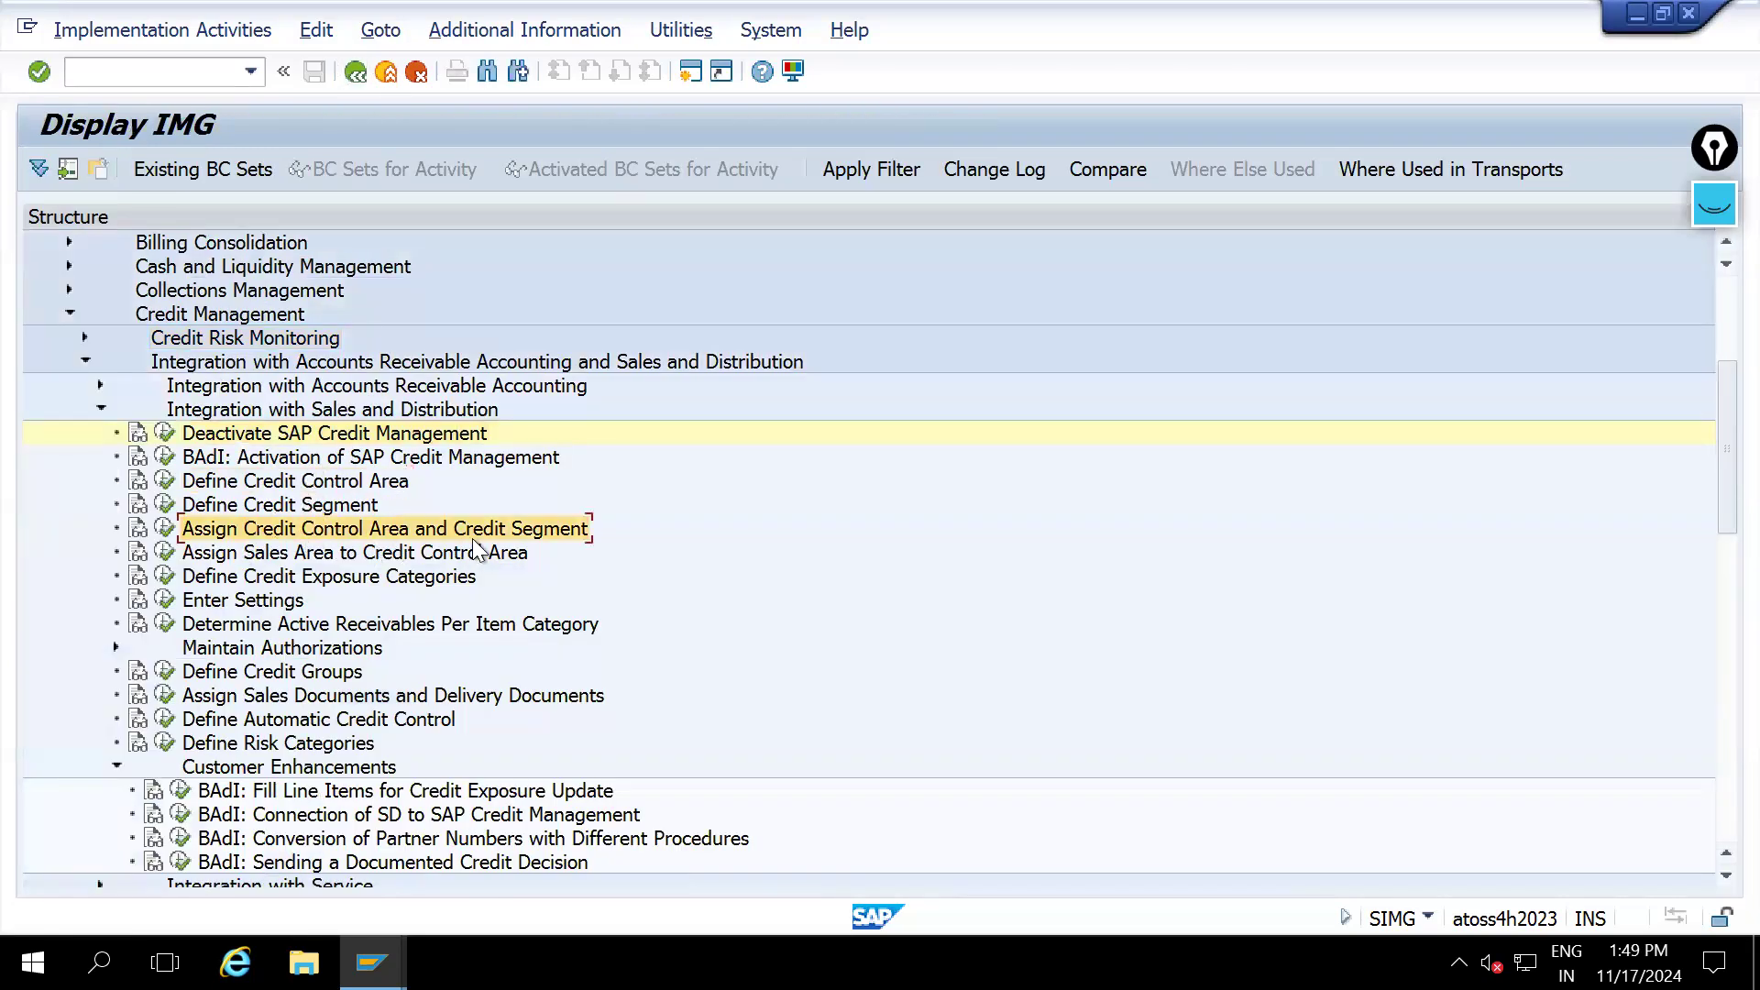
left_click(165, 529)
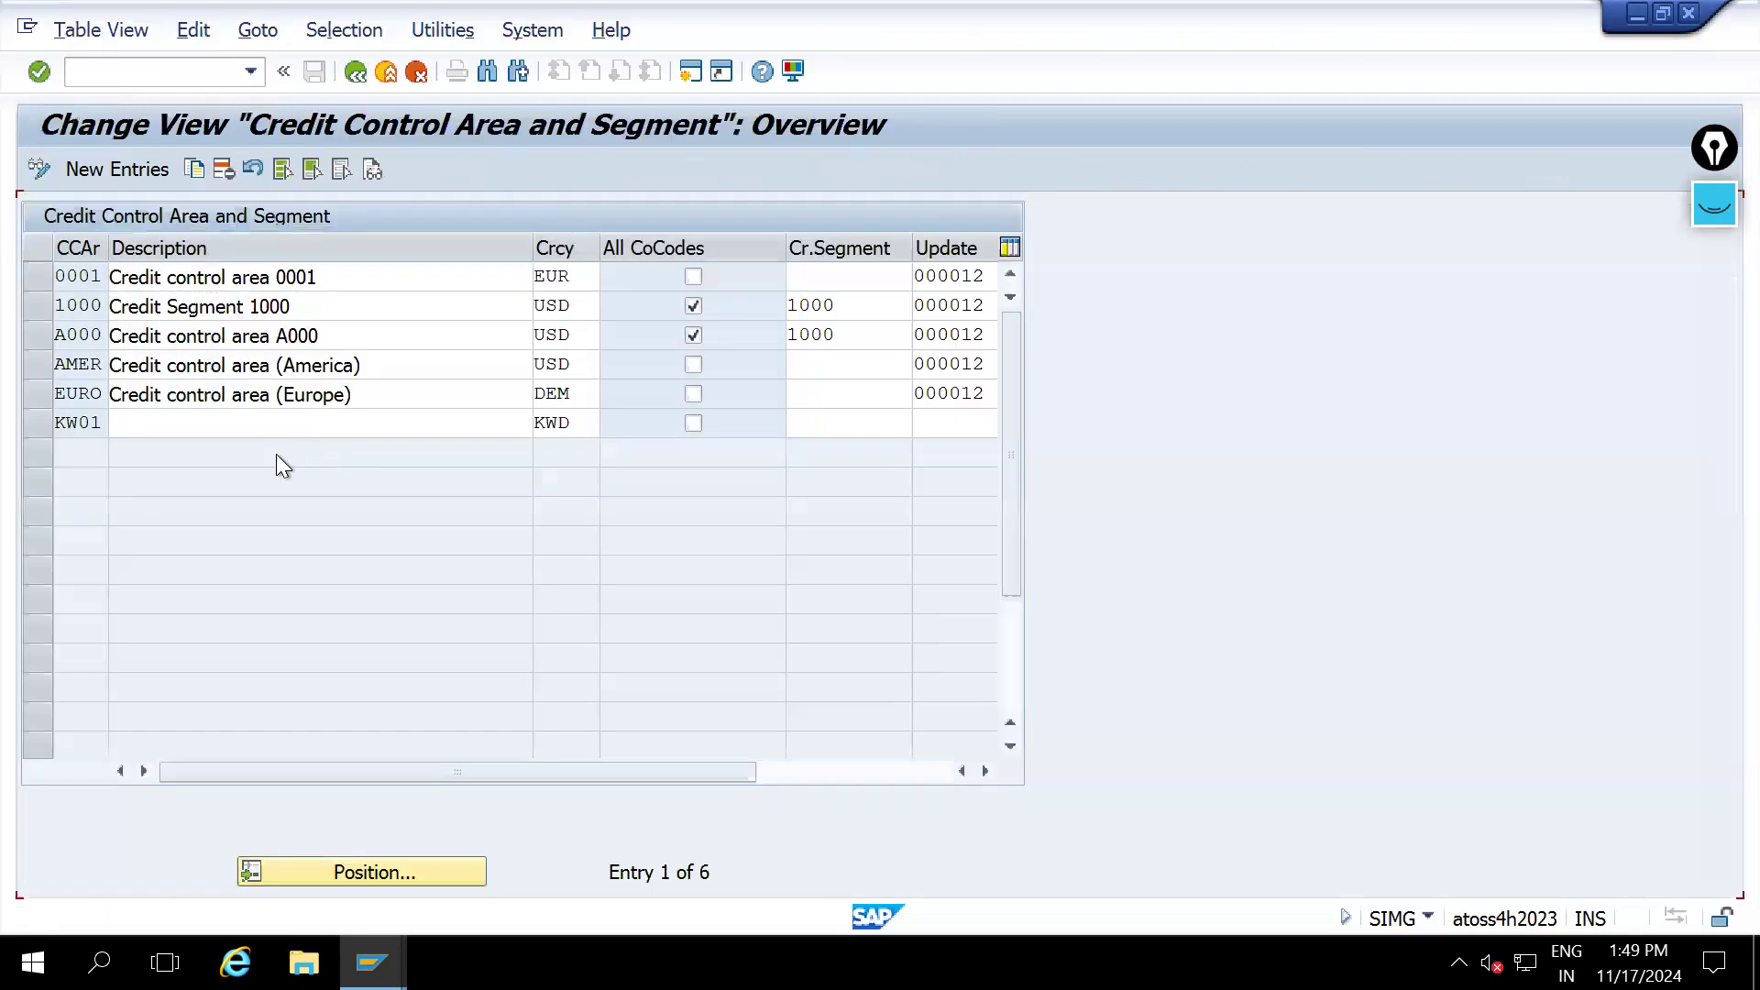
left_click(77, 306)
left_click(878, 303)
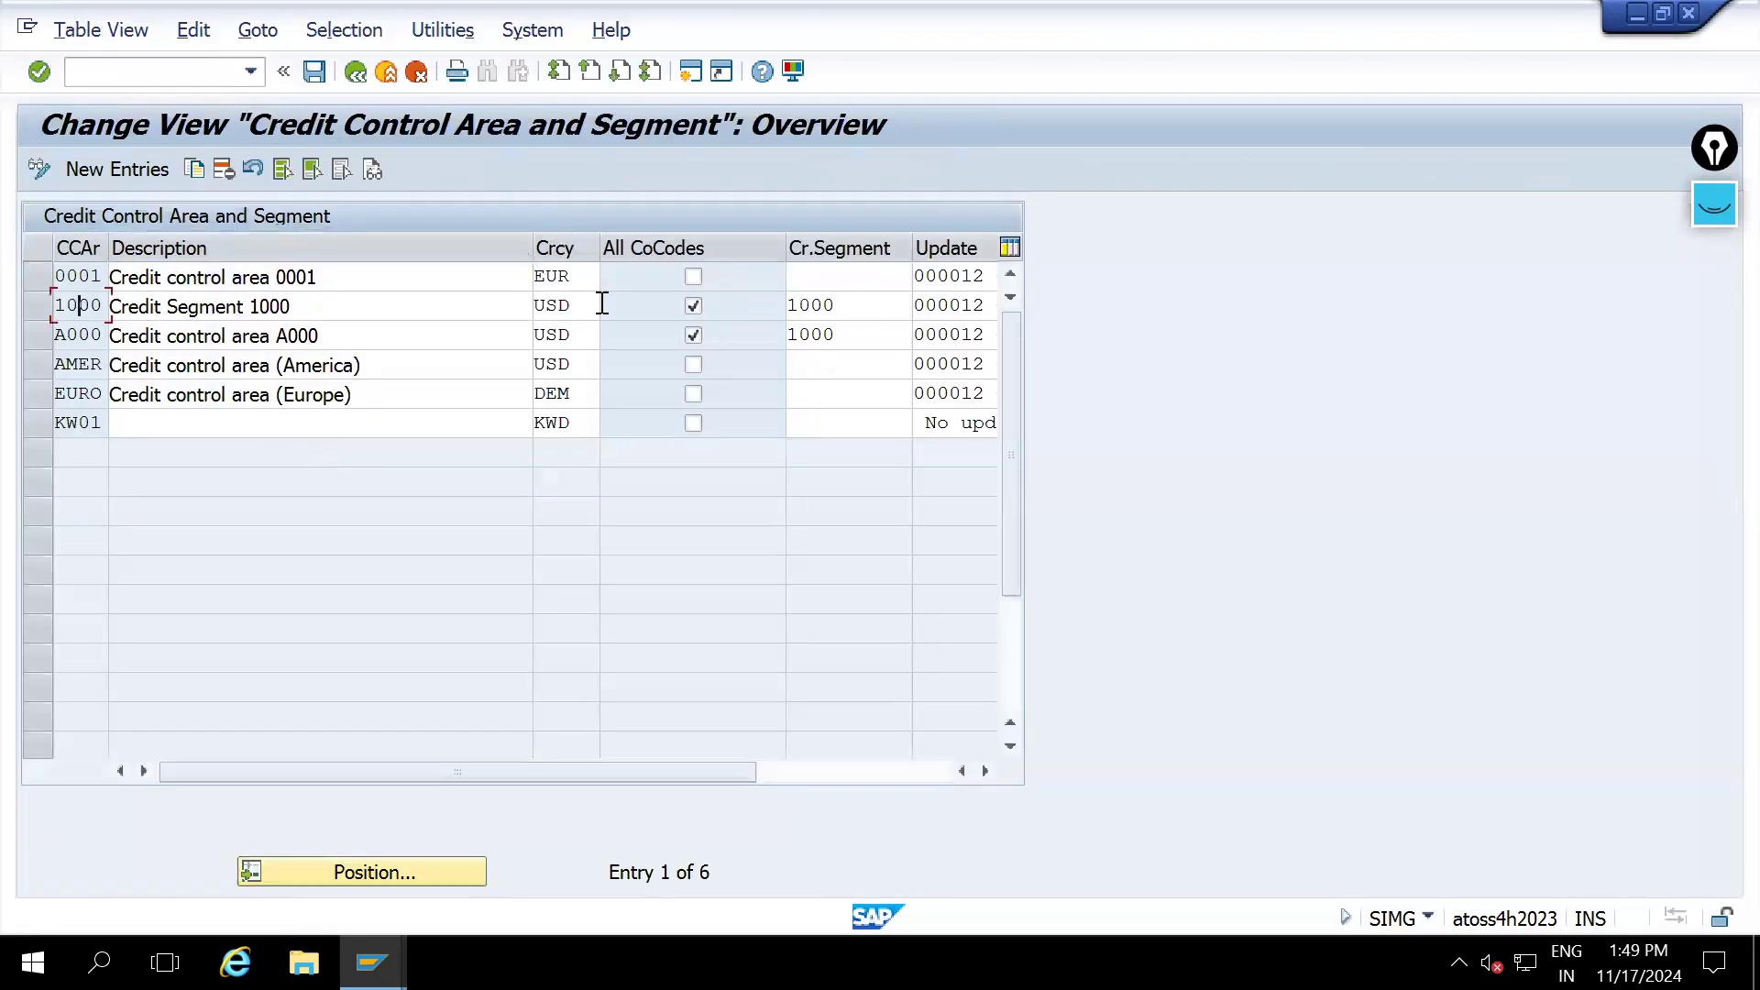
left_click(355, 74)
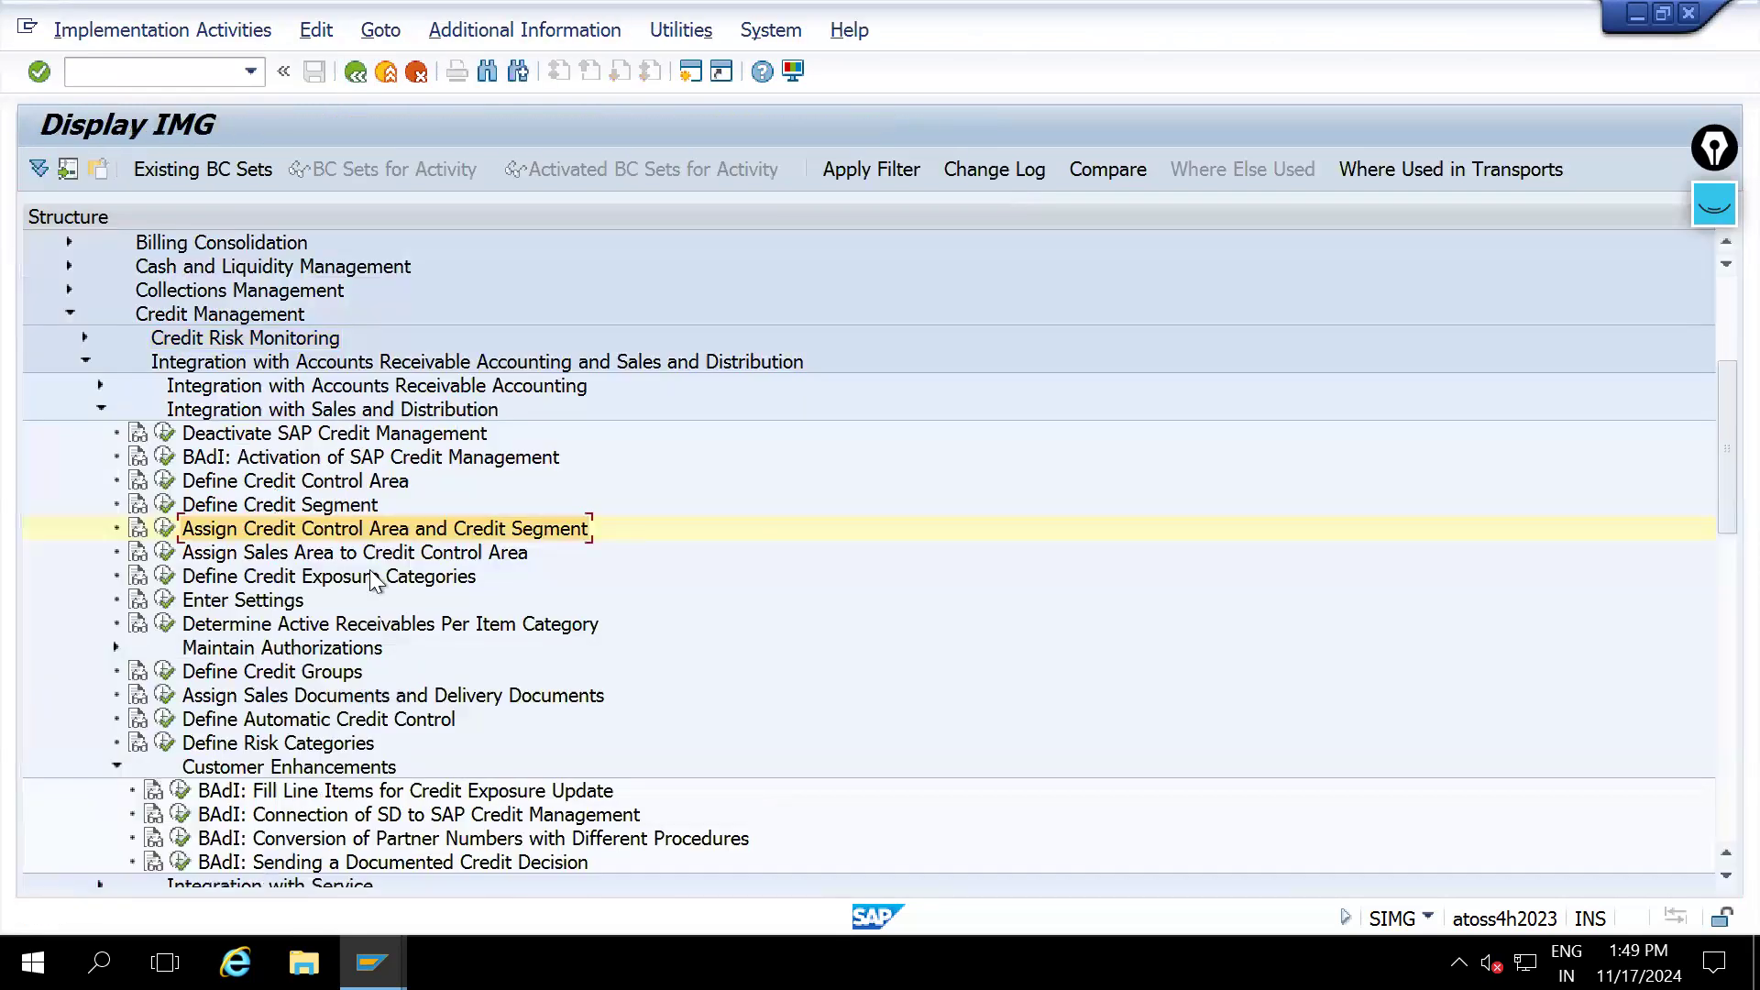
Open Determine Active Receivables Per Item Category and check the Credit Active setting of item category TAN
left_click(164, 624)
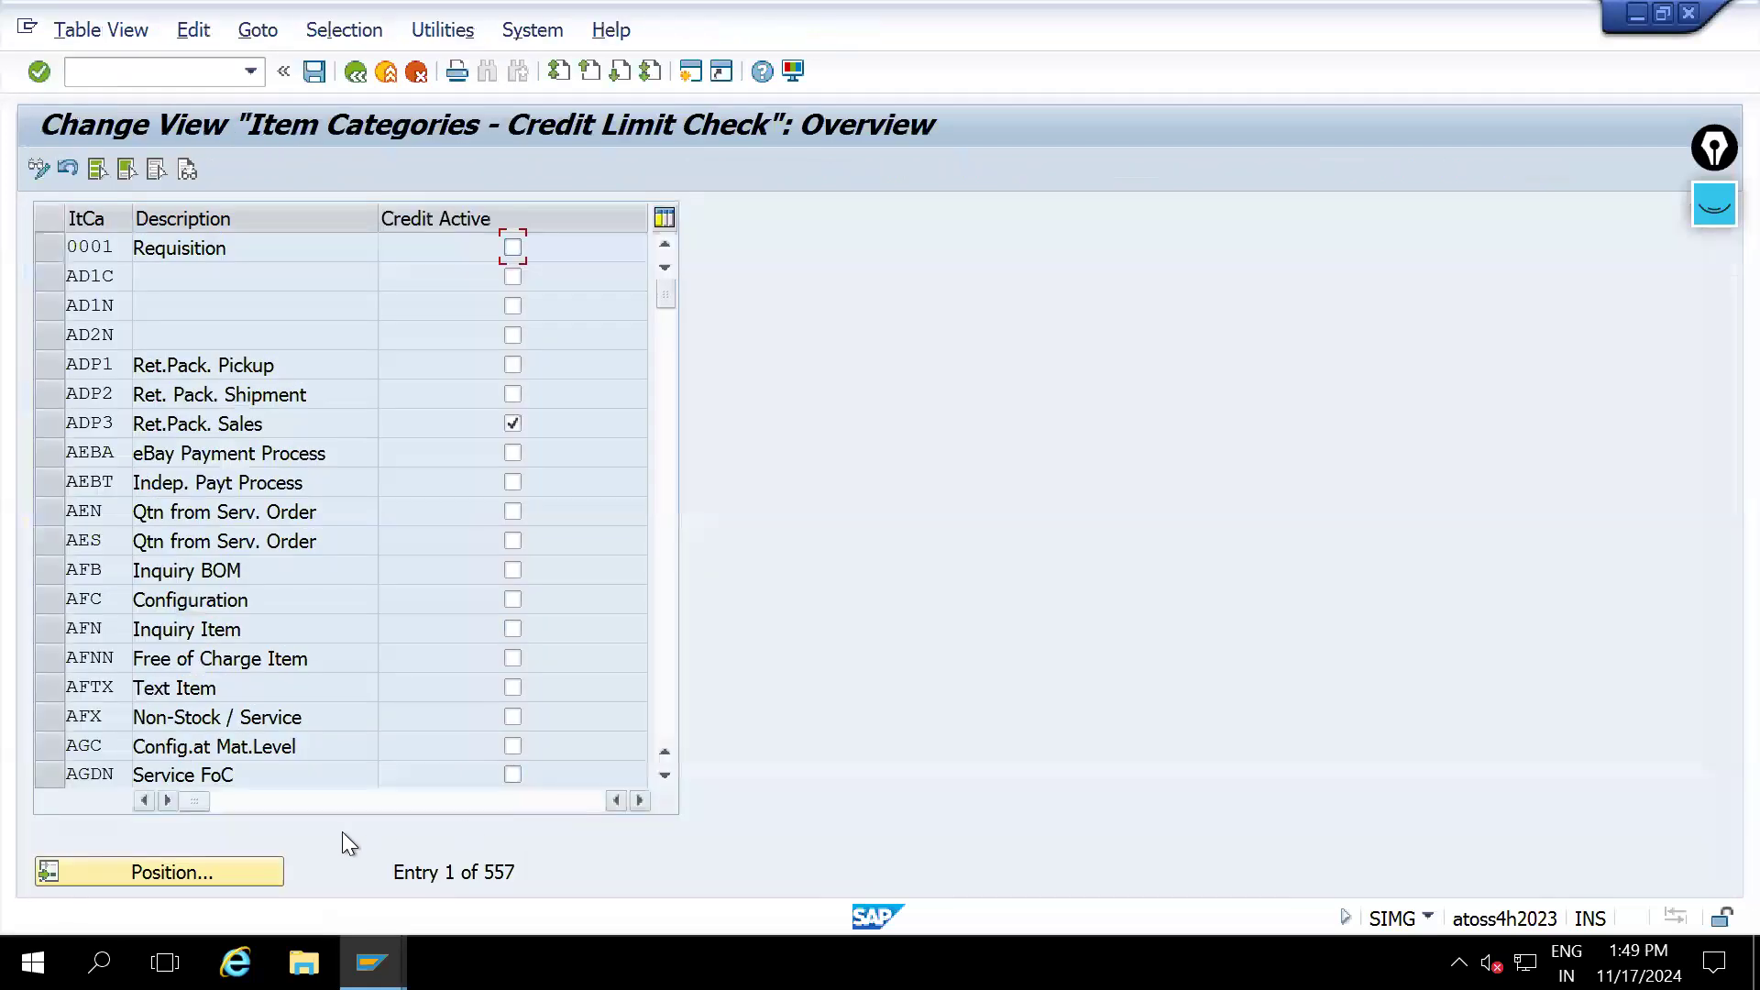
left_click(271, 873)
type("TAN")
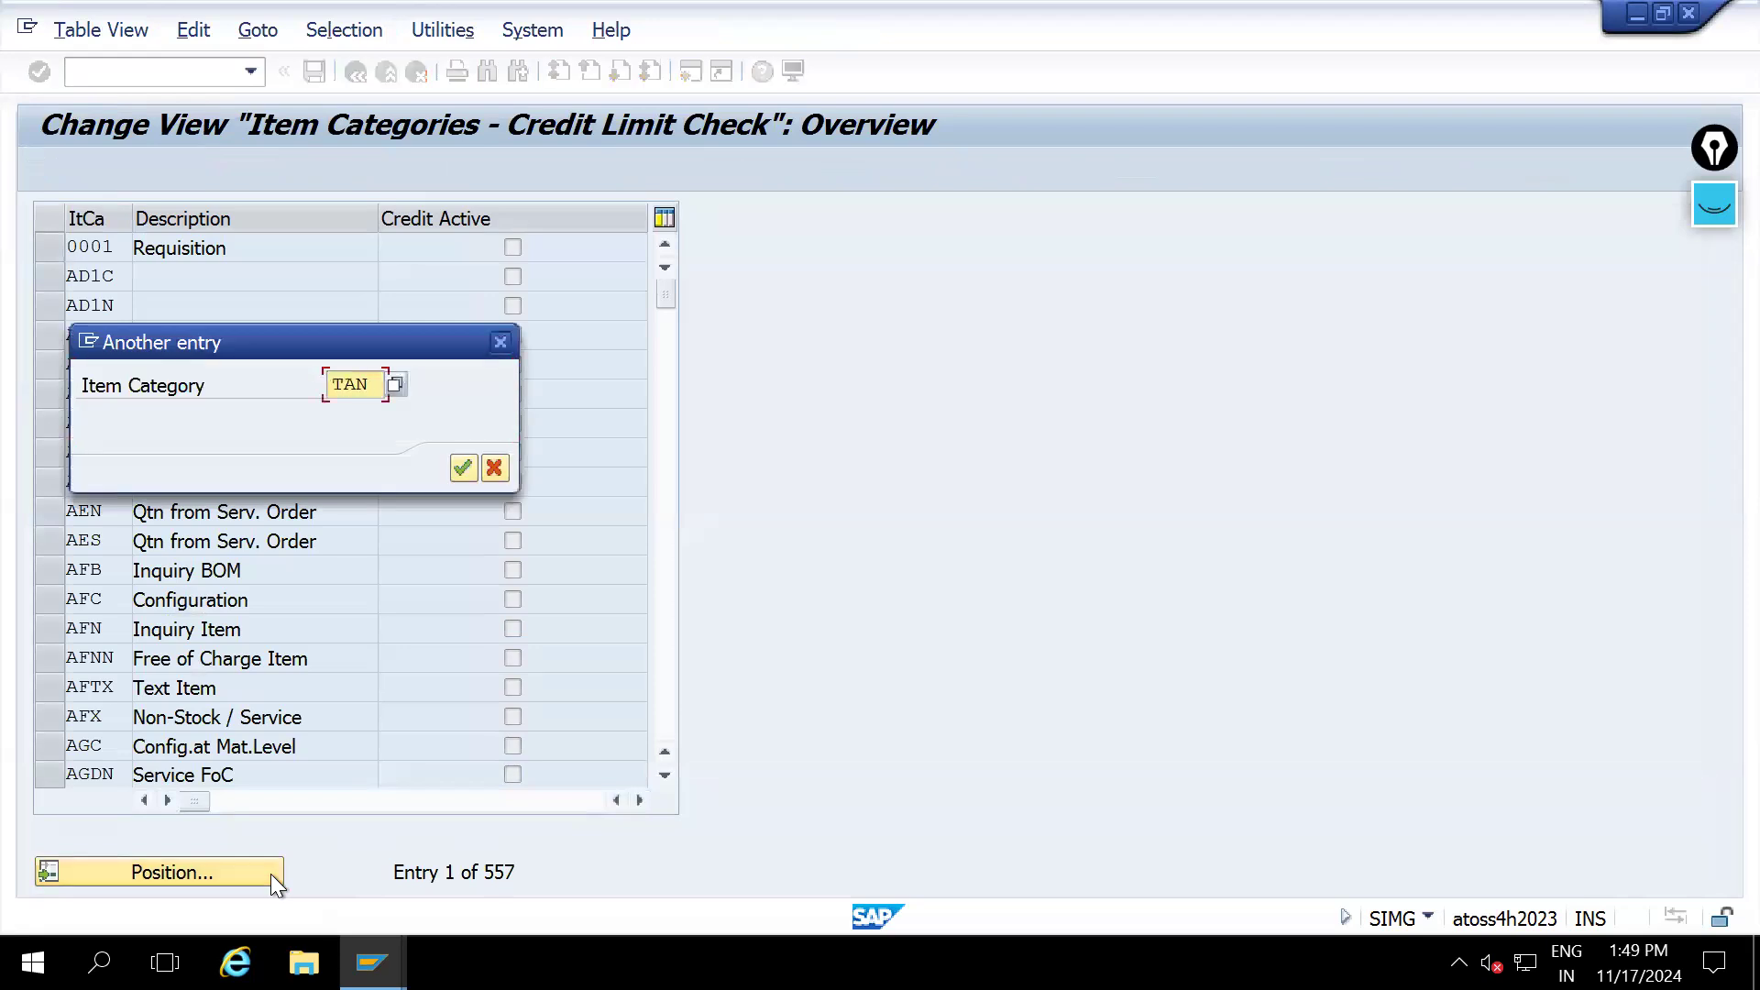
key("Return")
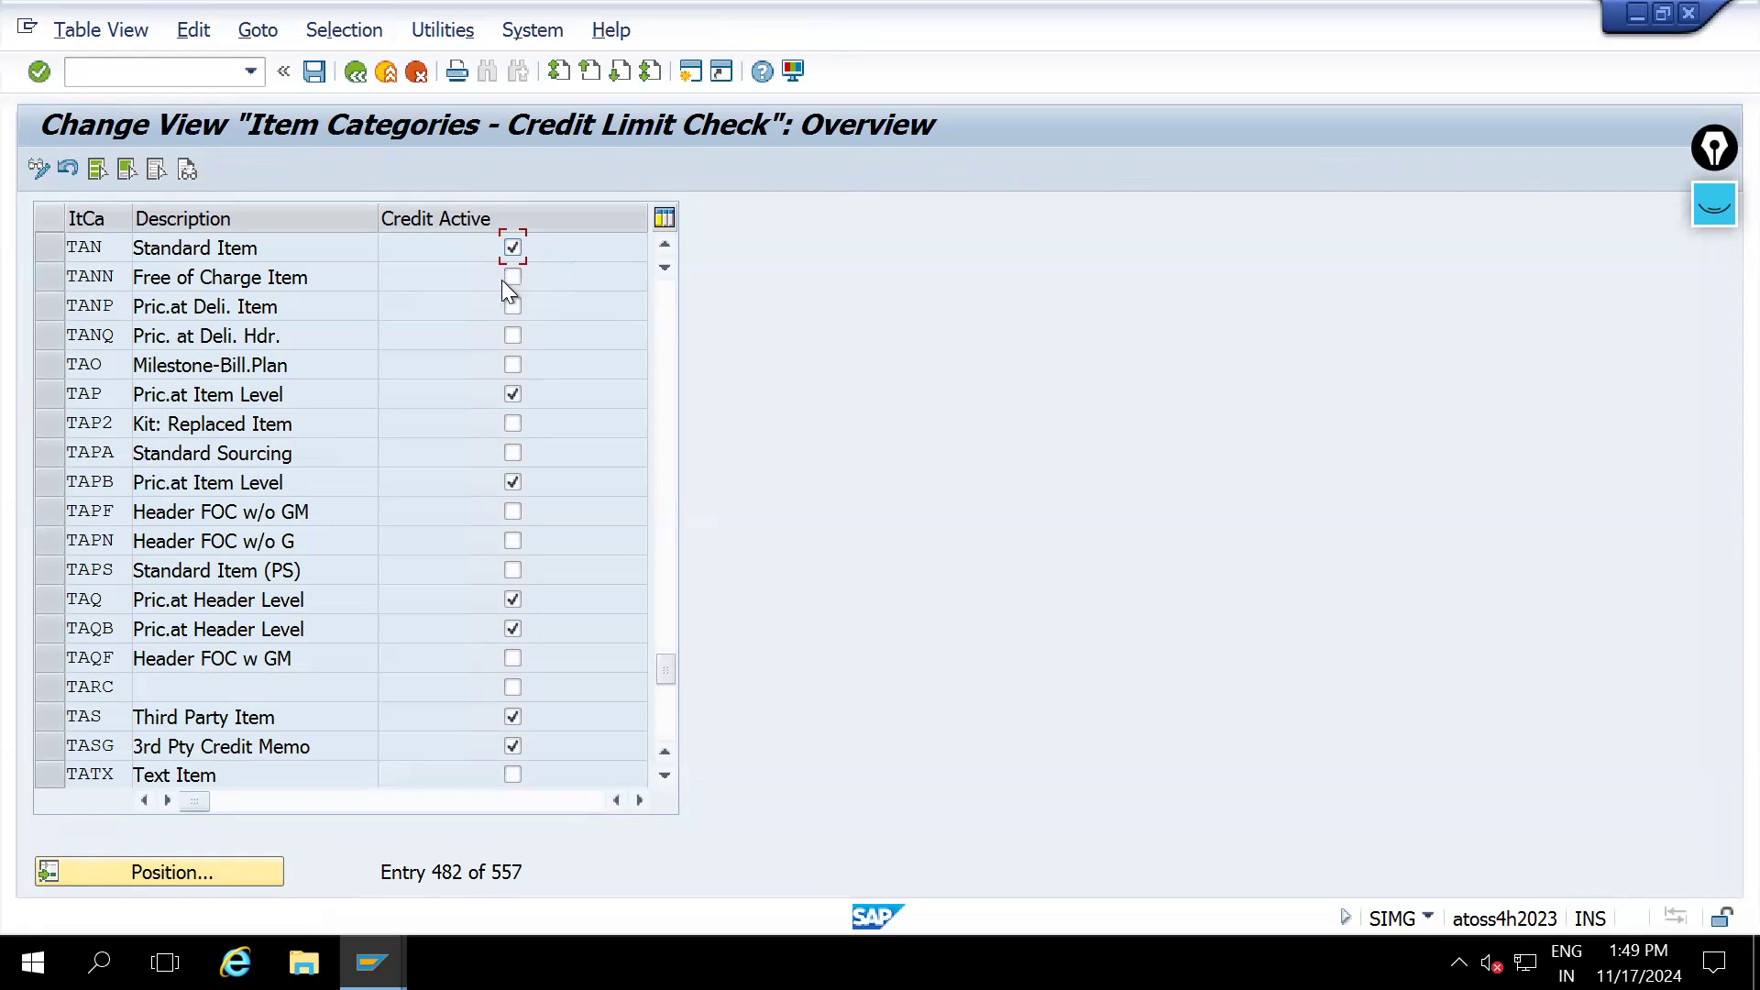
left_click(355, 71)
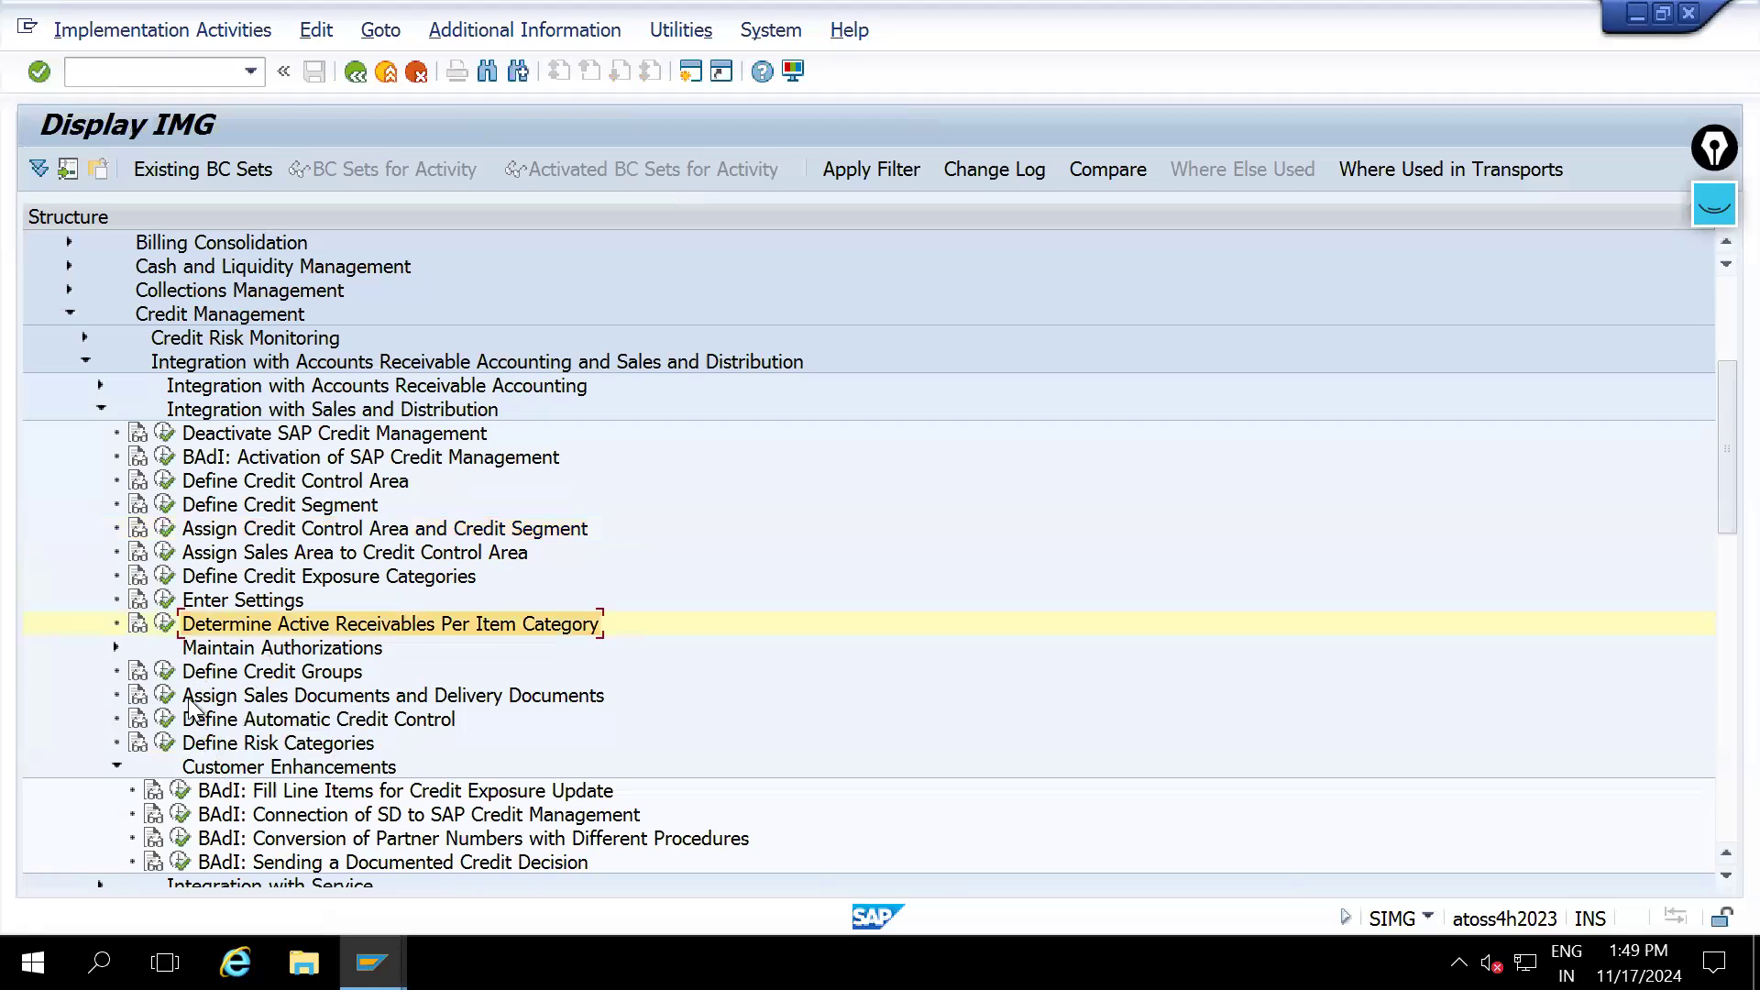
Open Define Credit Groups and review the document credit groups for sales order, delivery and goods issue
left_click(164, 671)
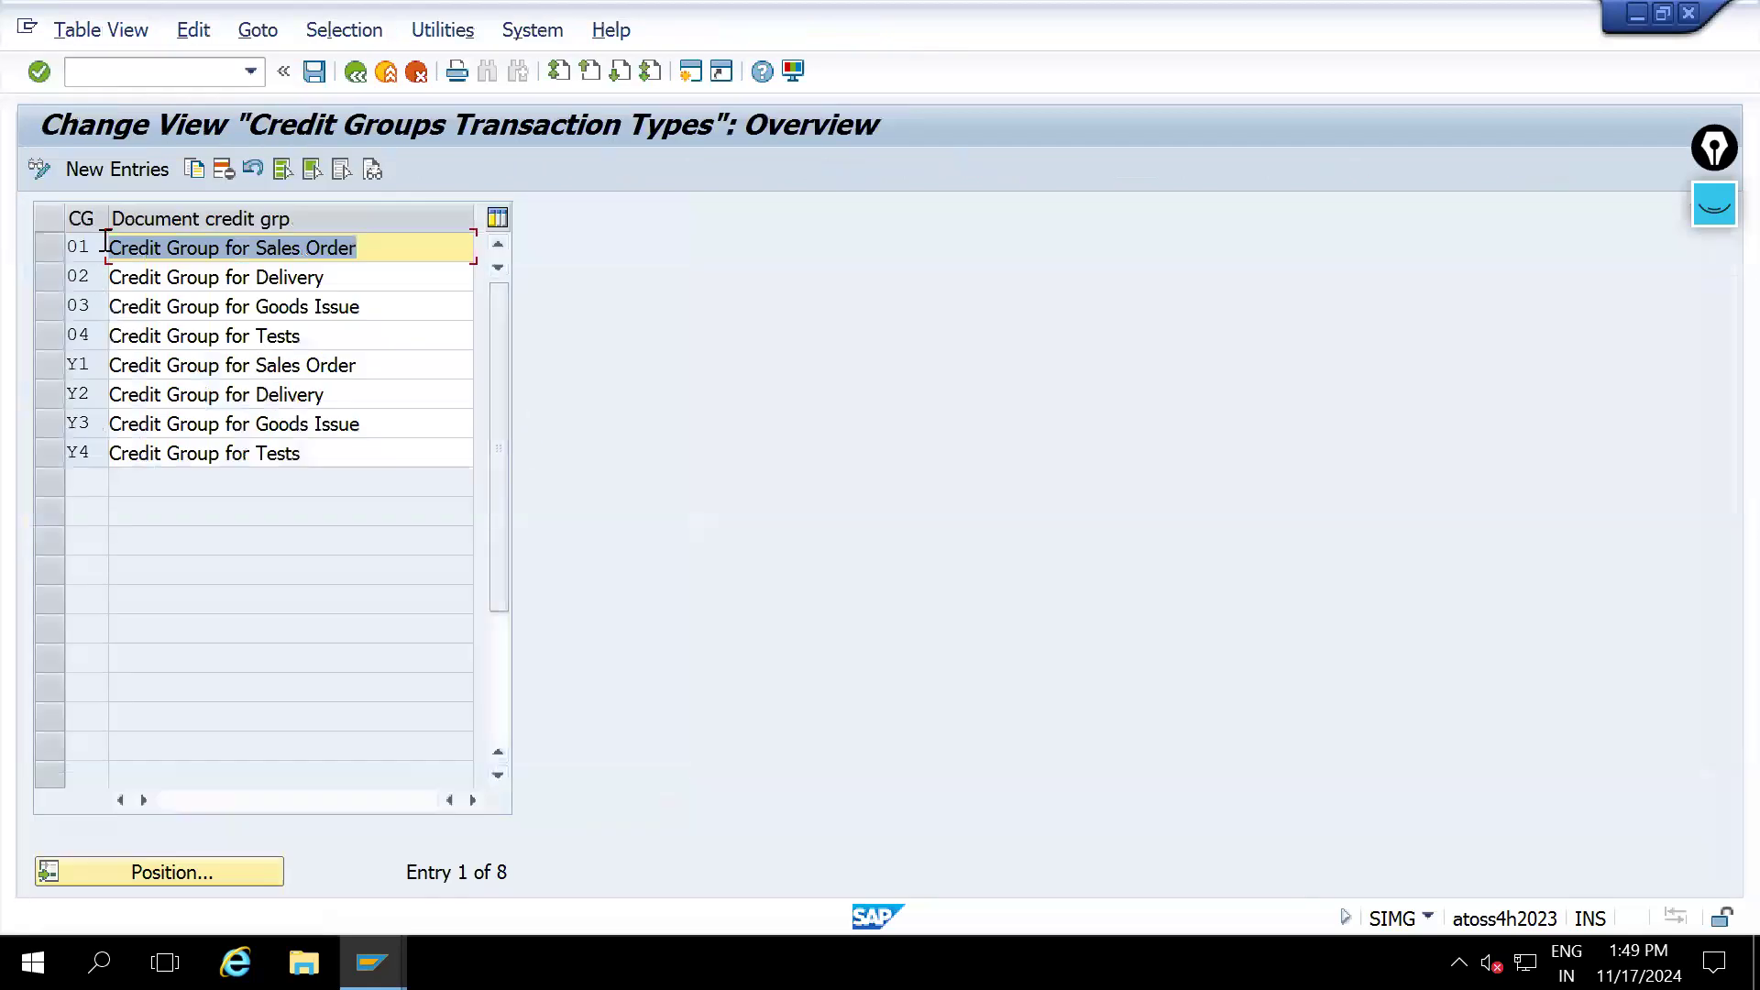
key("Down")
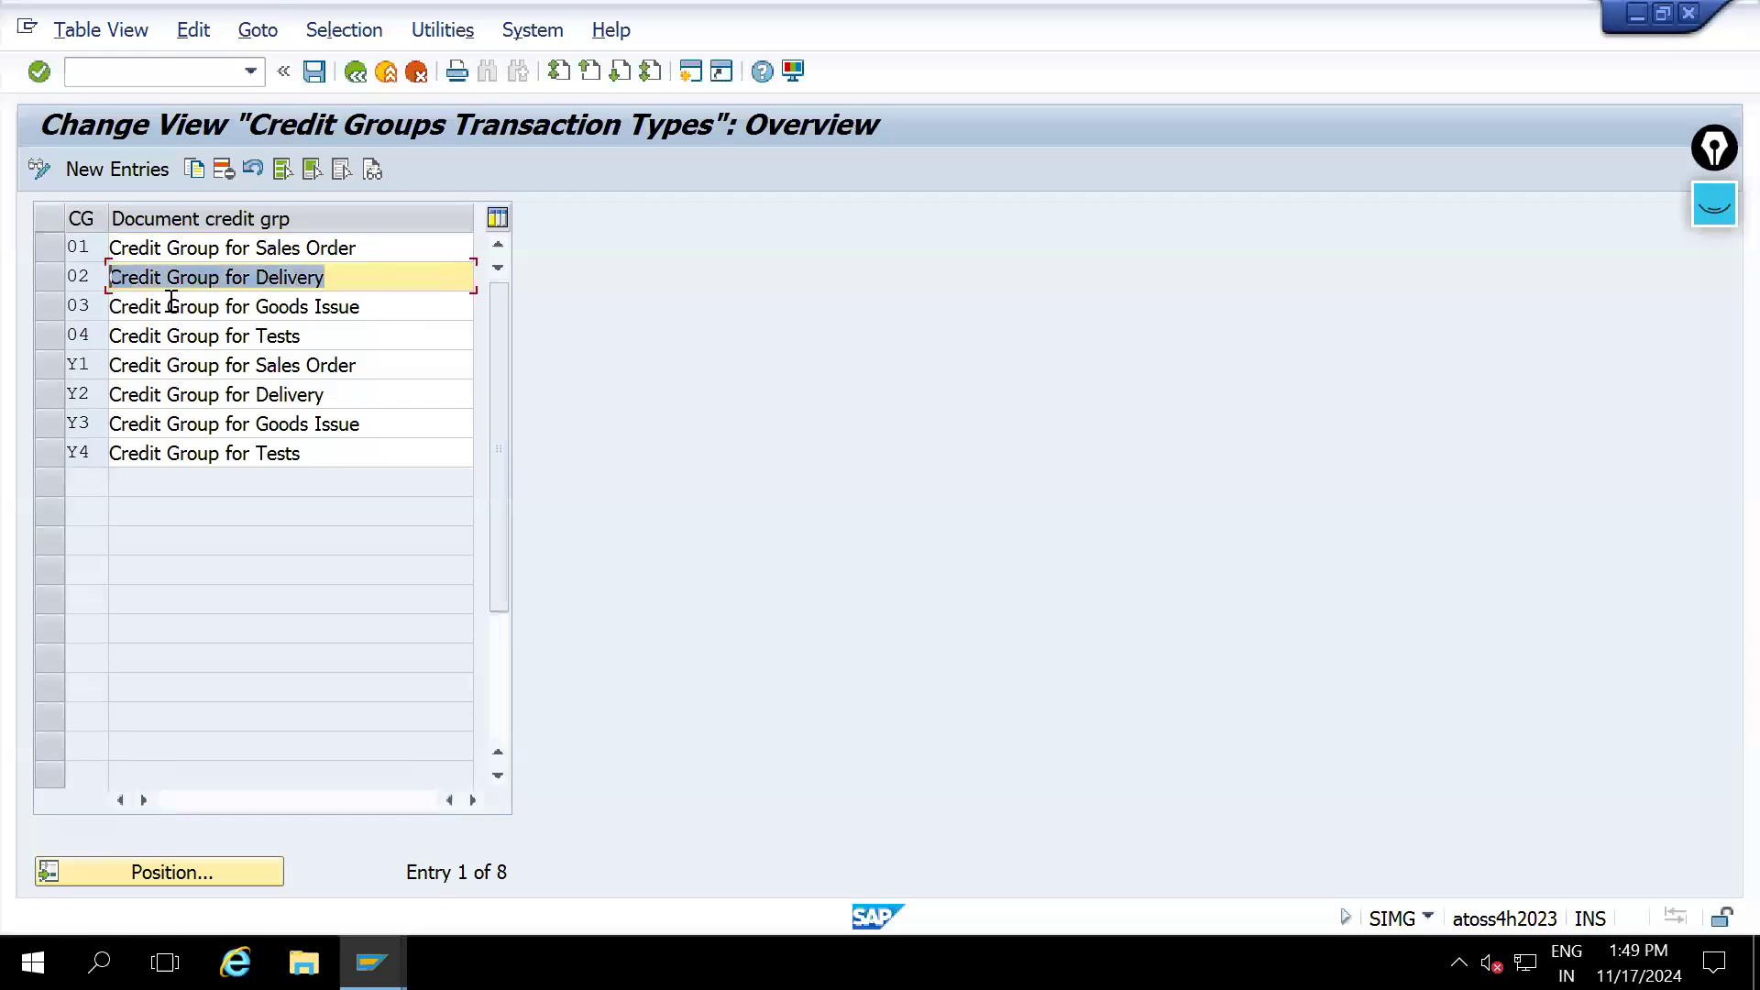
key("Down")
left_click(354, 72)
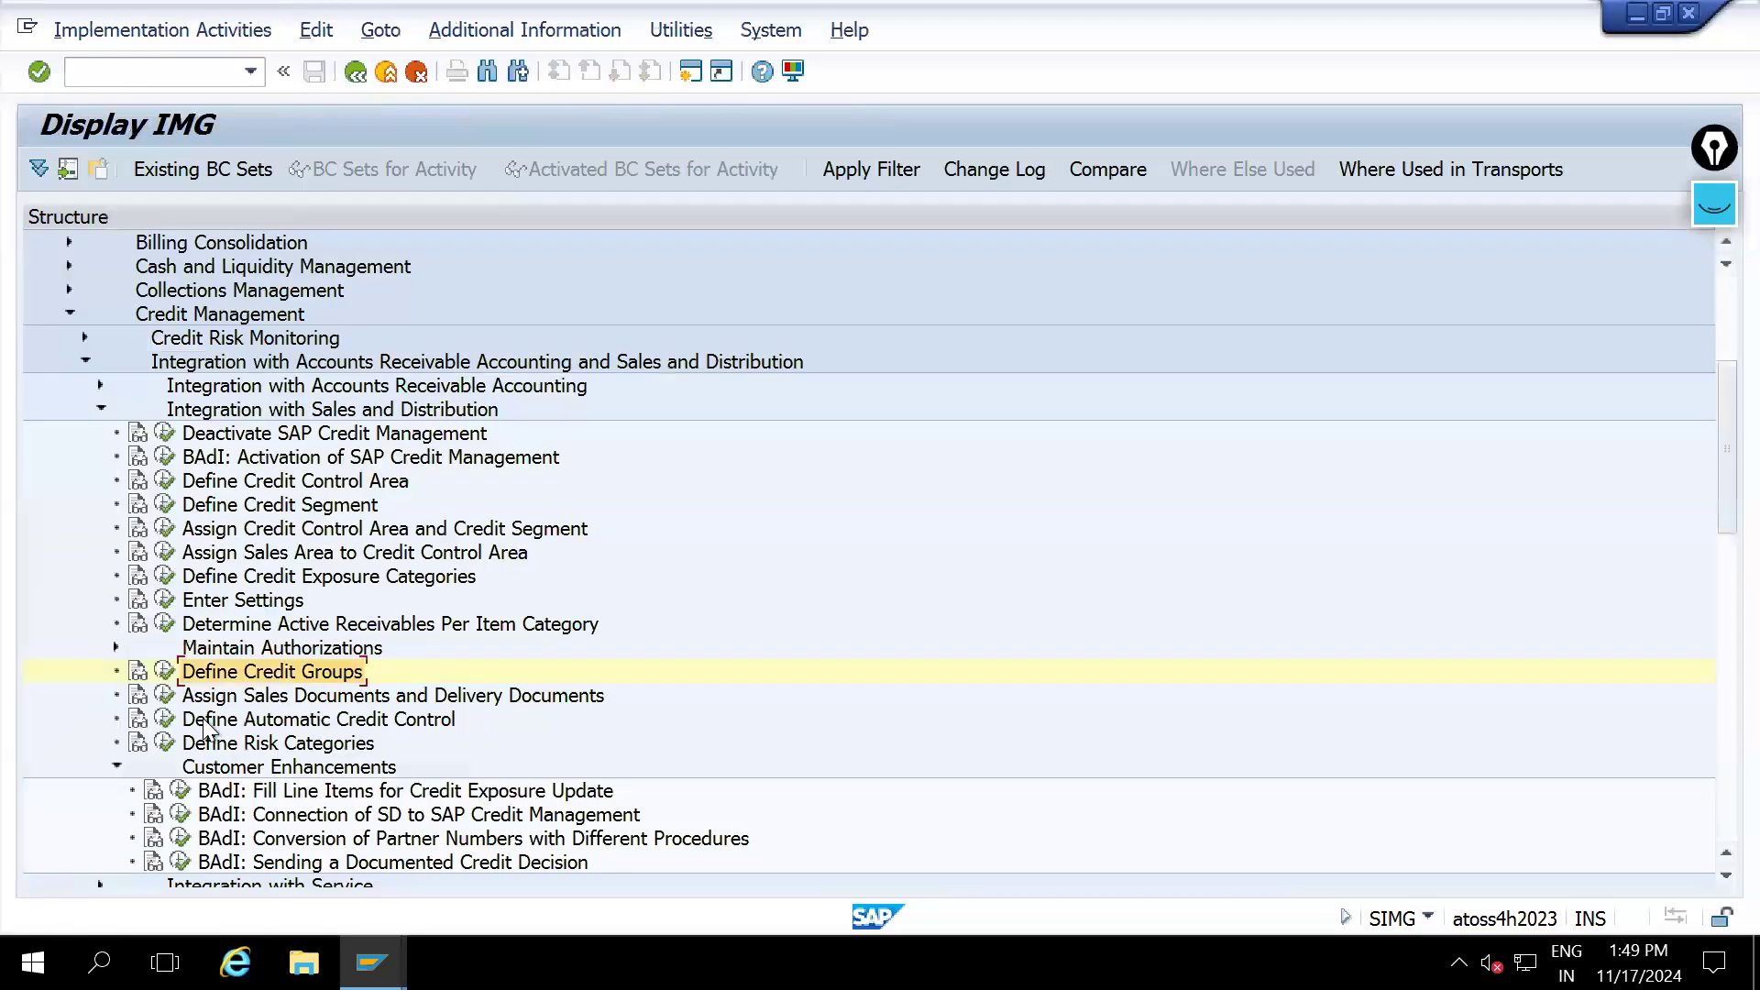
Open the credit limit checks for sales document types, go to type OR and review the possible Check credit values
left_click(164, 695)
double_click(552, 326)
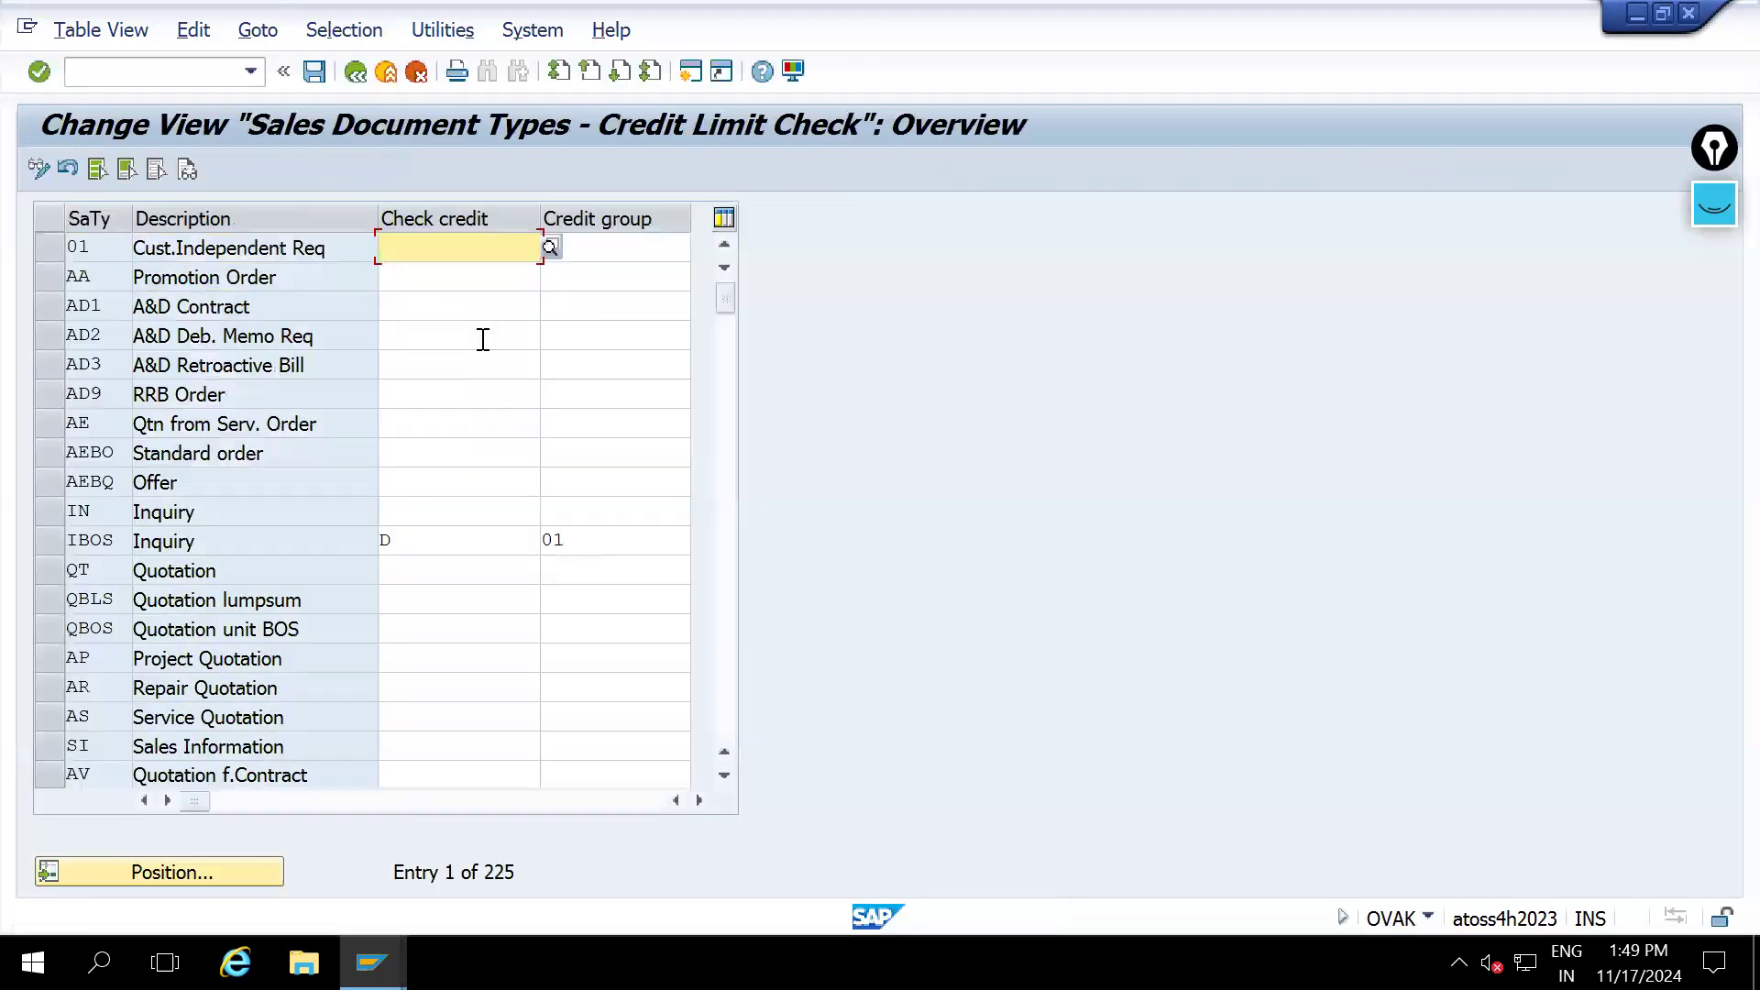
left_click(250, 872)
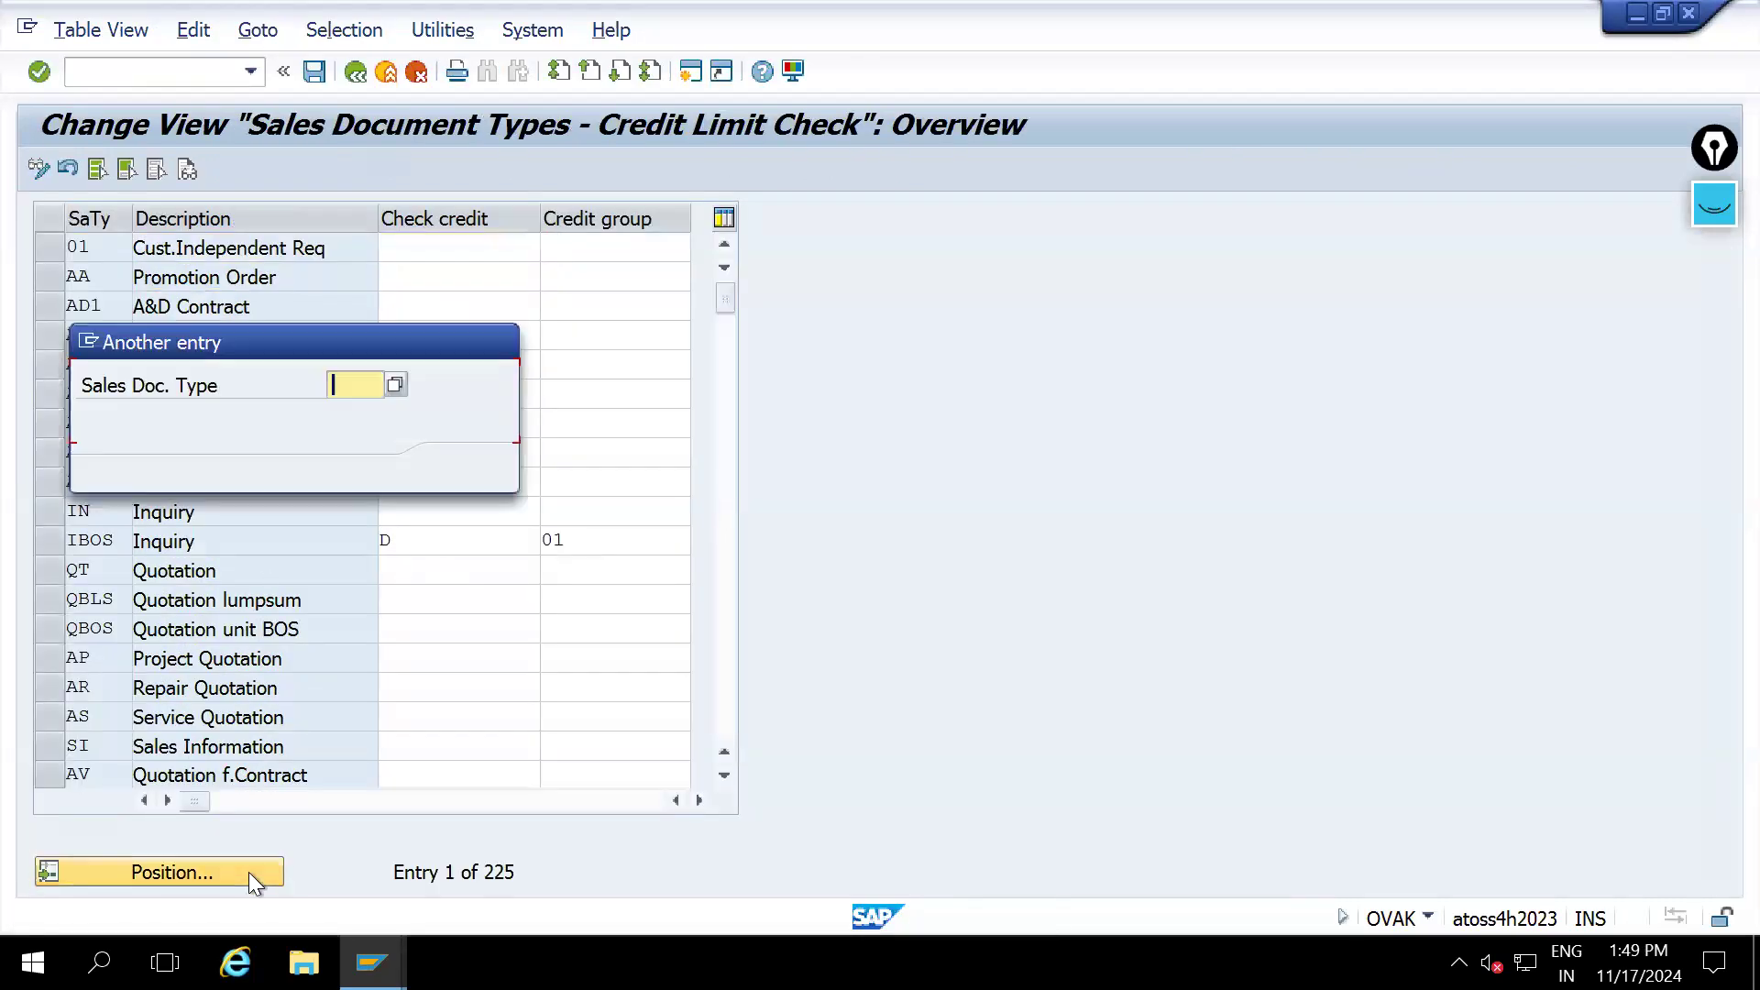
type("OR")
key("Return")
left_click(424, 254)
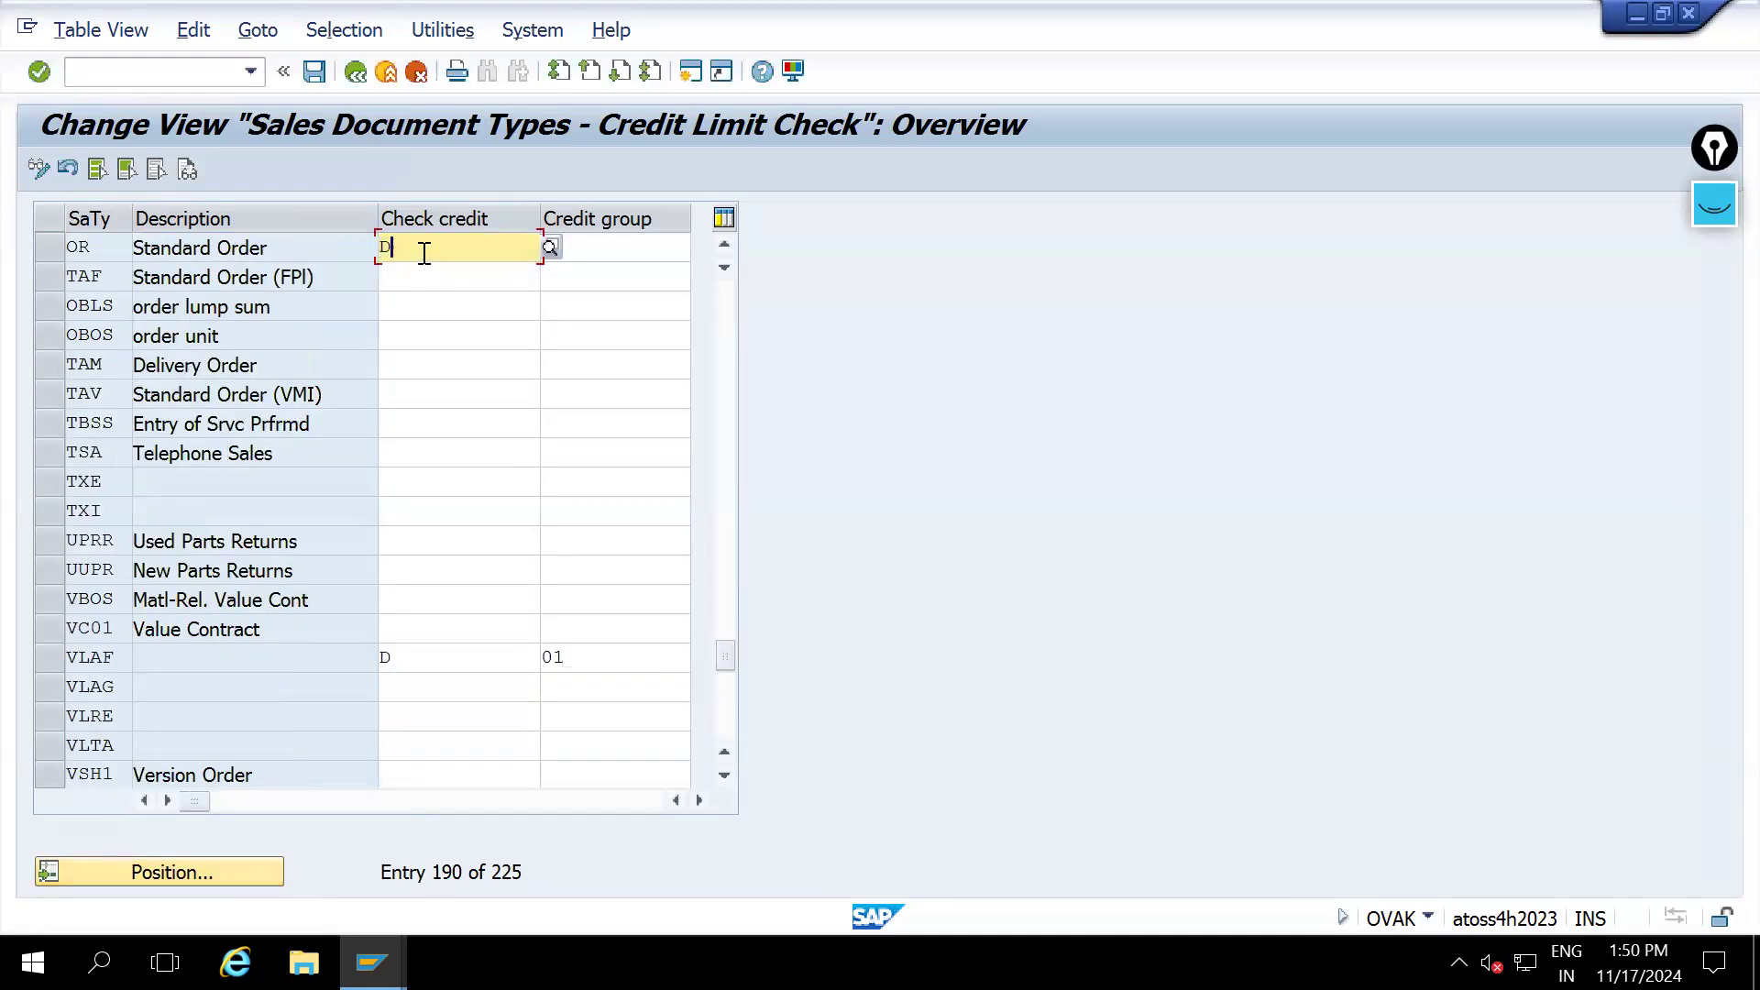
left_click(550, 248)
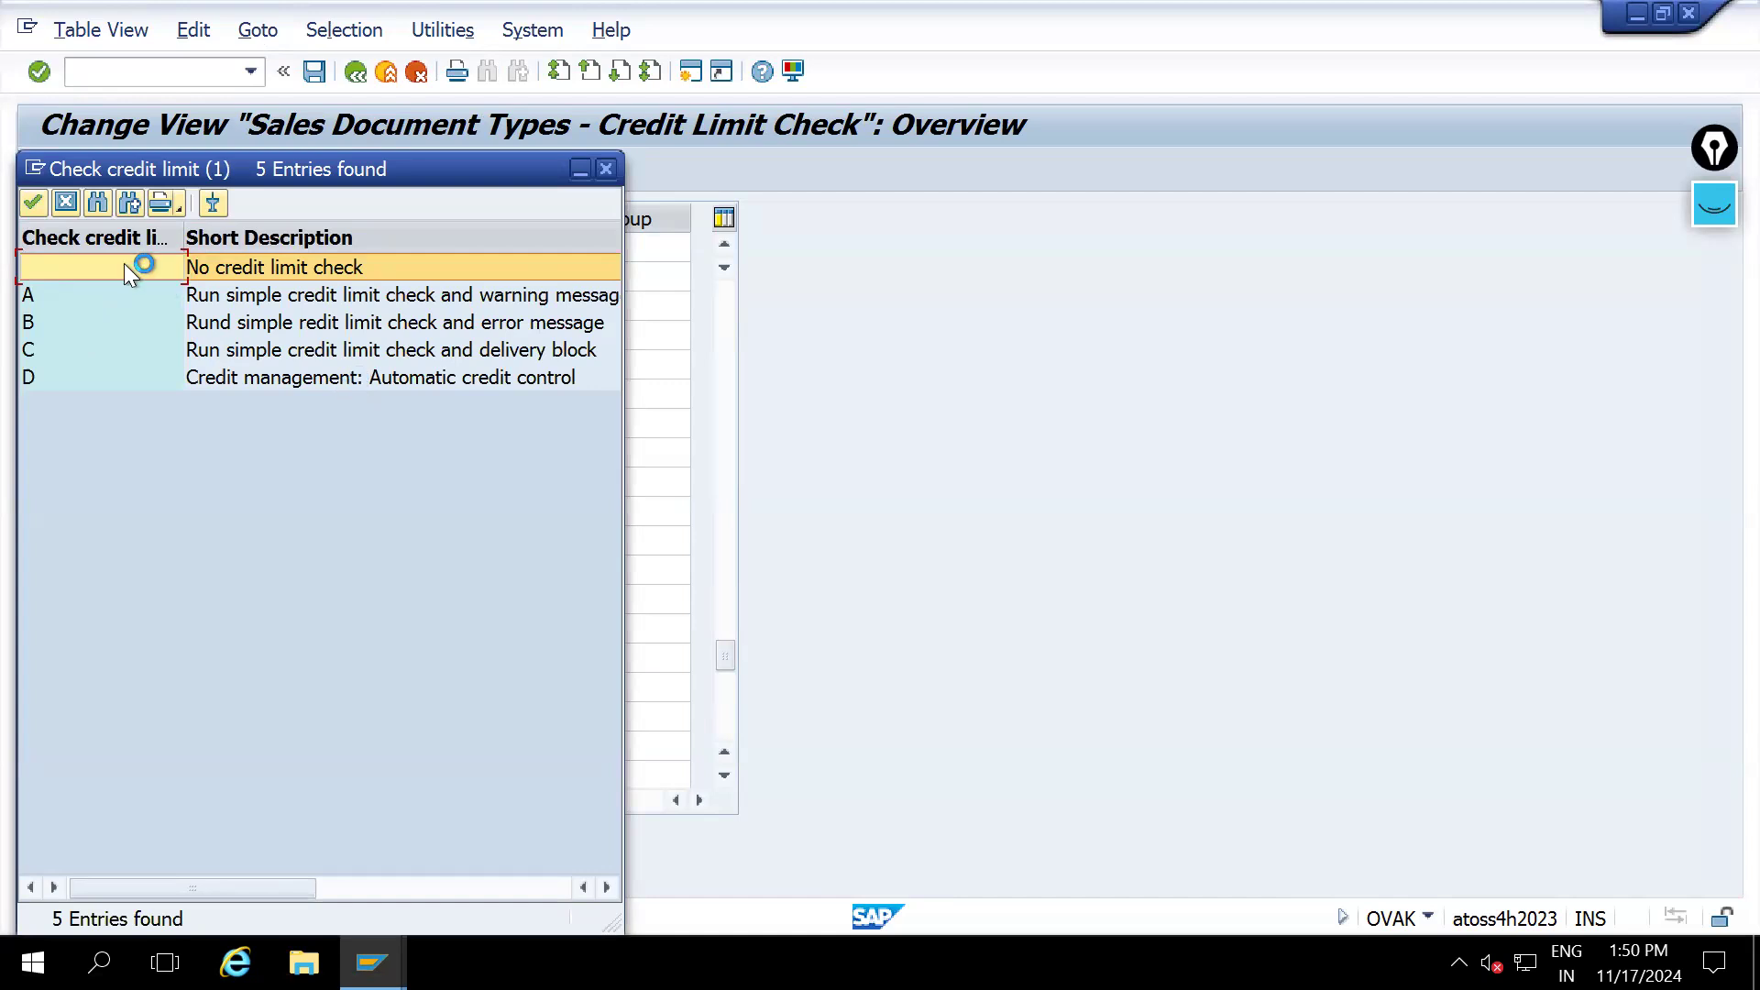
left_click(605, 169)
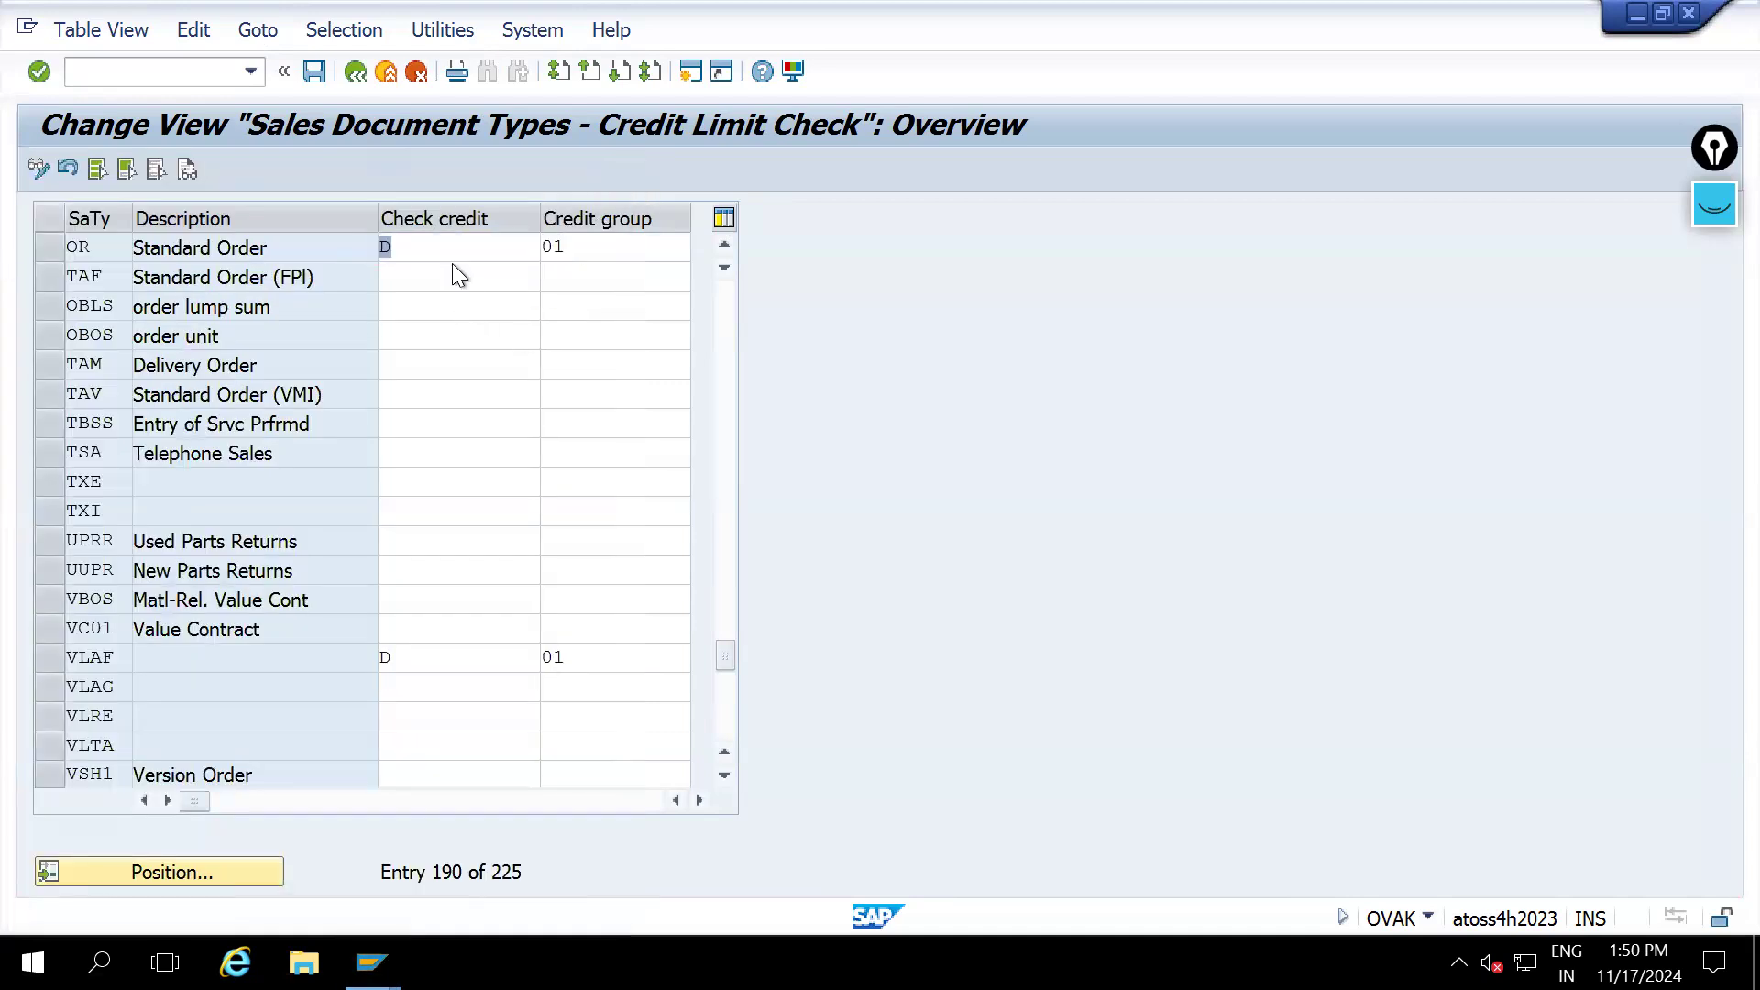
Try to set Check credit to A for sales document type OR with credit group 01, and cancel the change
type("A")
key("Return")
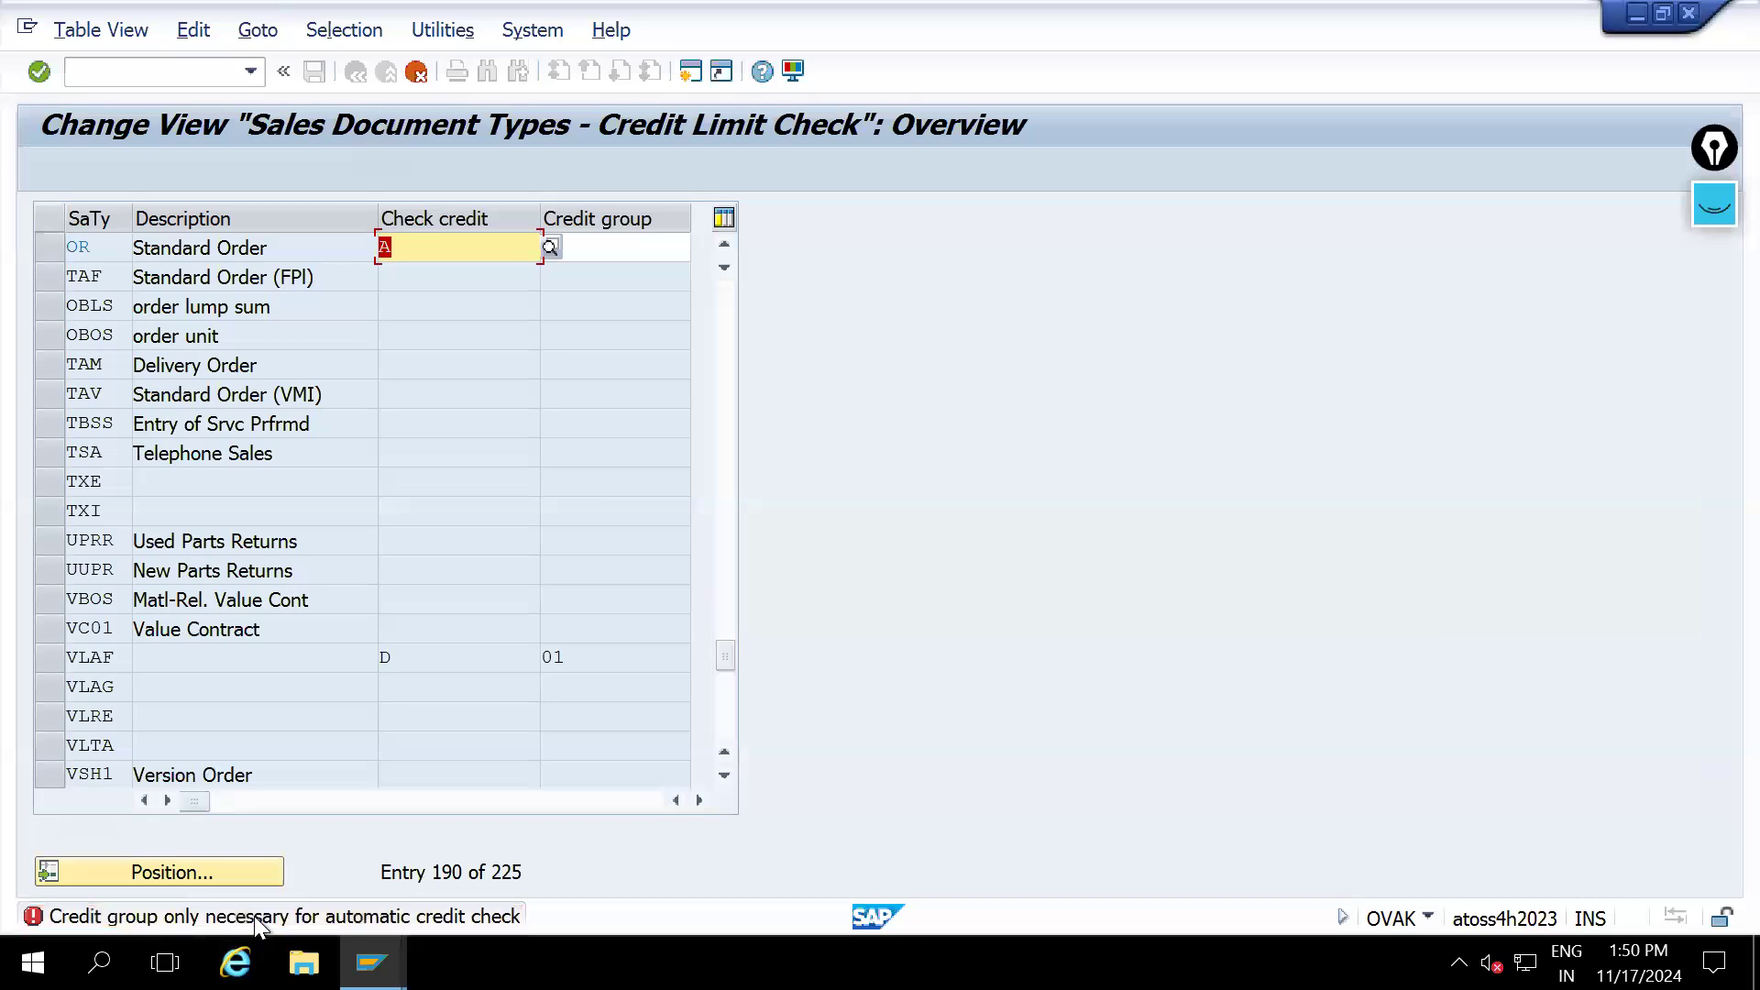
left_click(641, 246)
type("01")
left_click(699, 248)
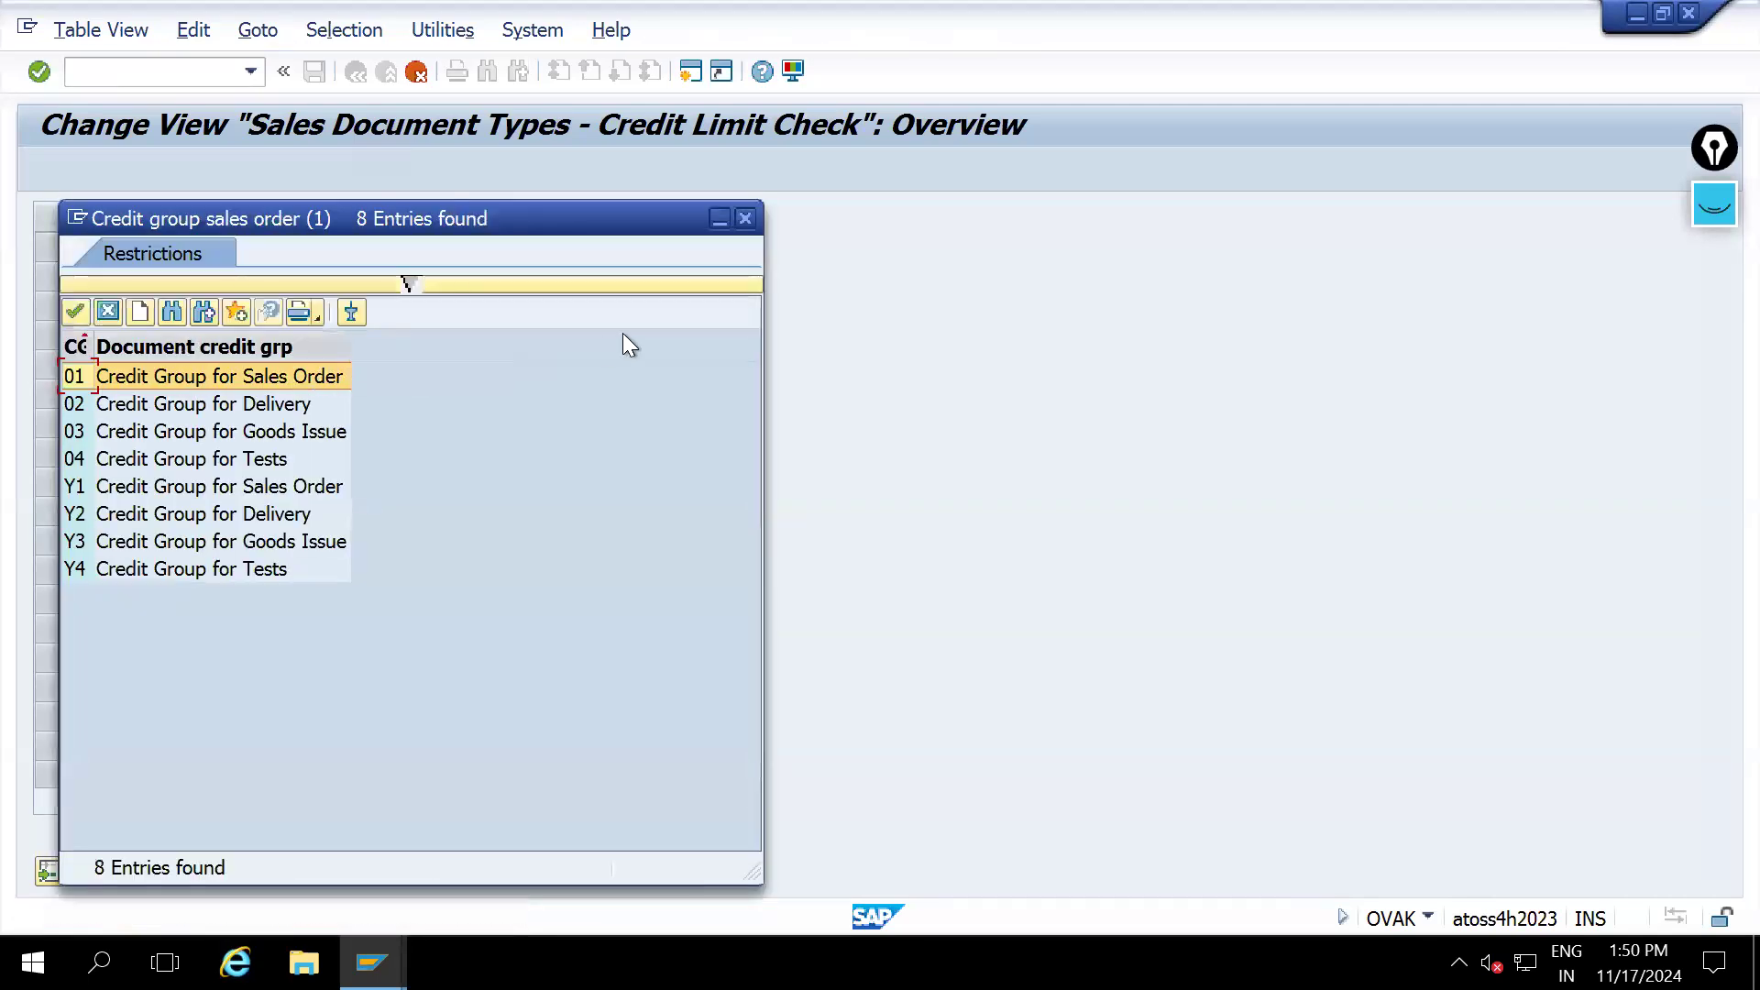
left_click(746, 218)
left_click(417, 71)
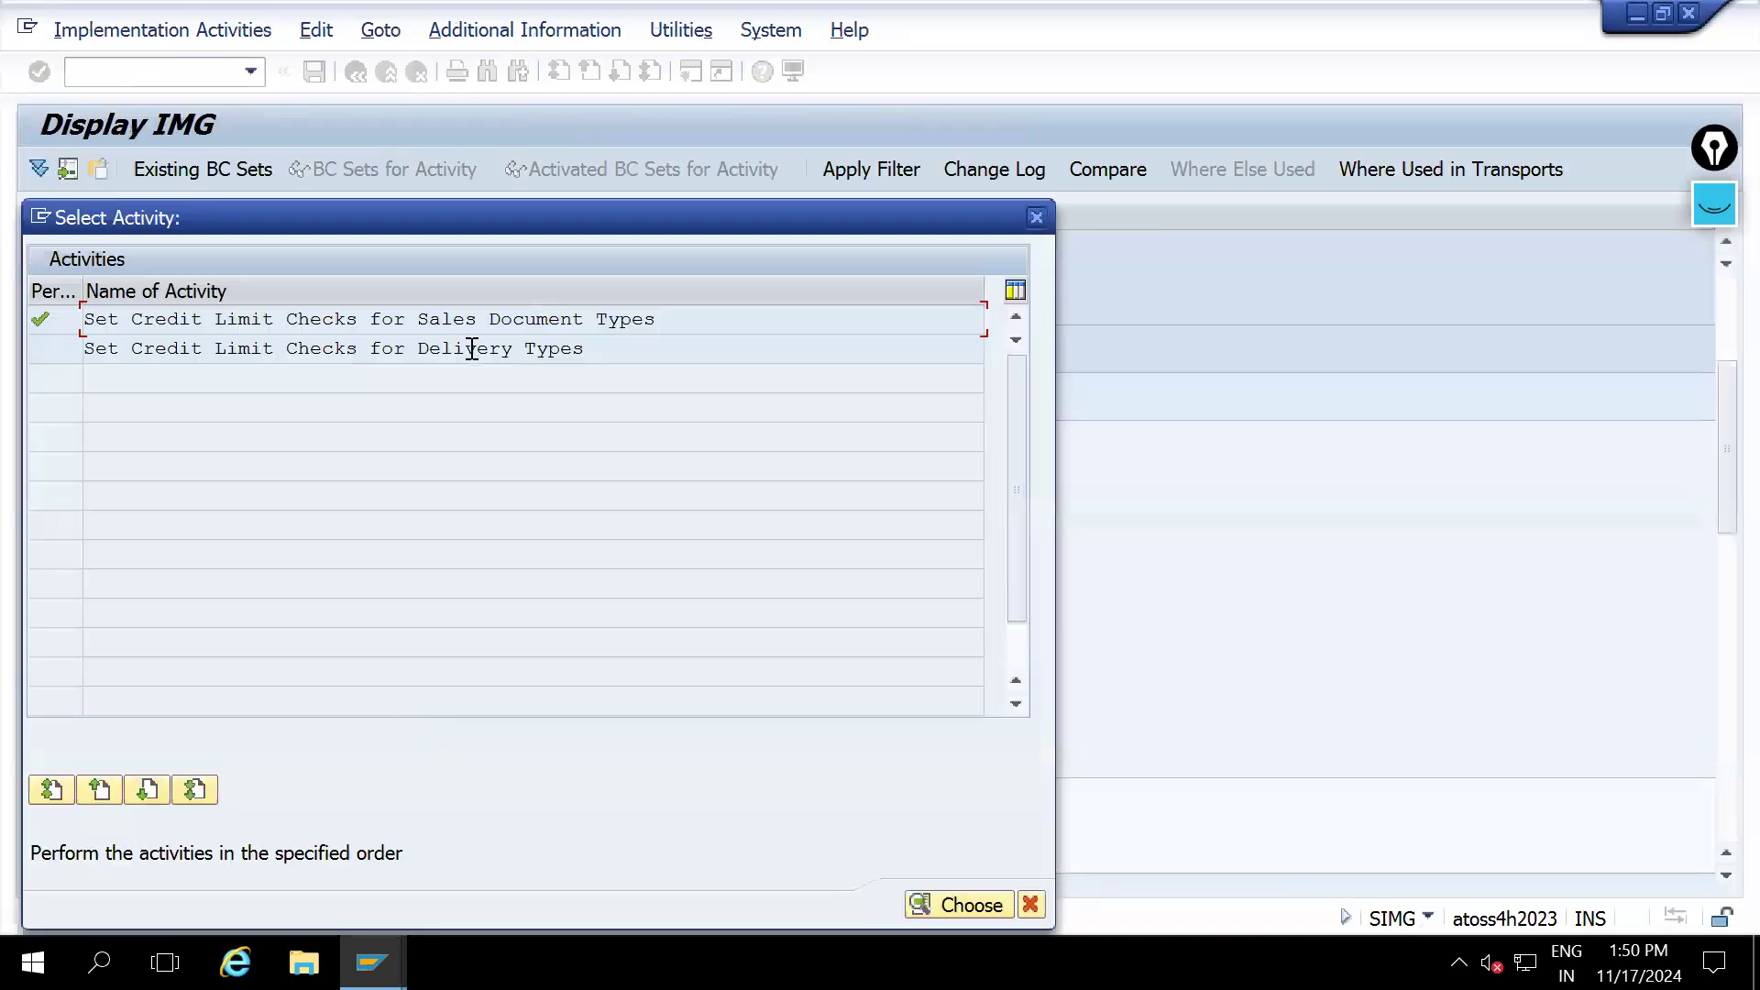
Open Set Credit Limit Checks for Delivery Types and review the delivery and goods issue credit group assignments
double_click(493, 348)
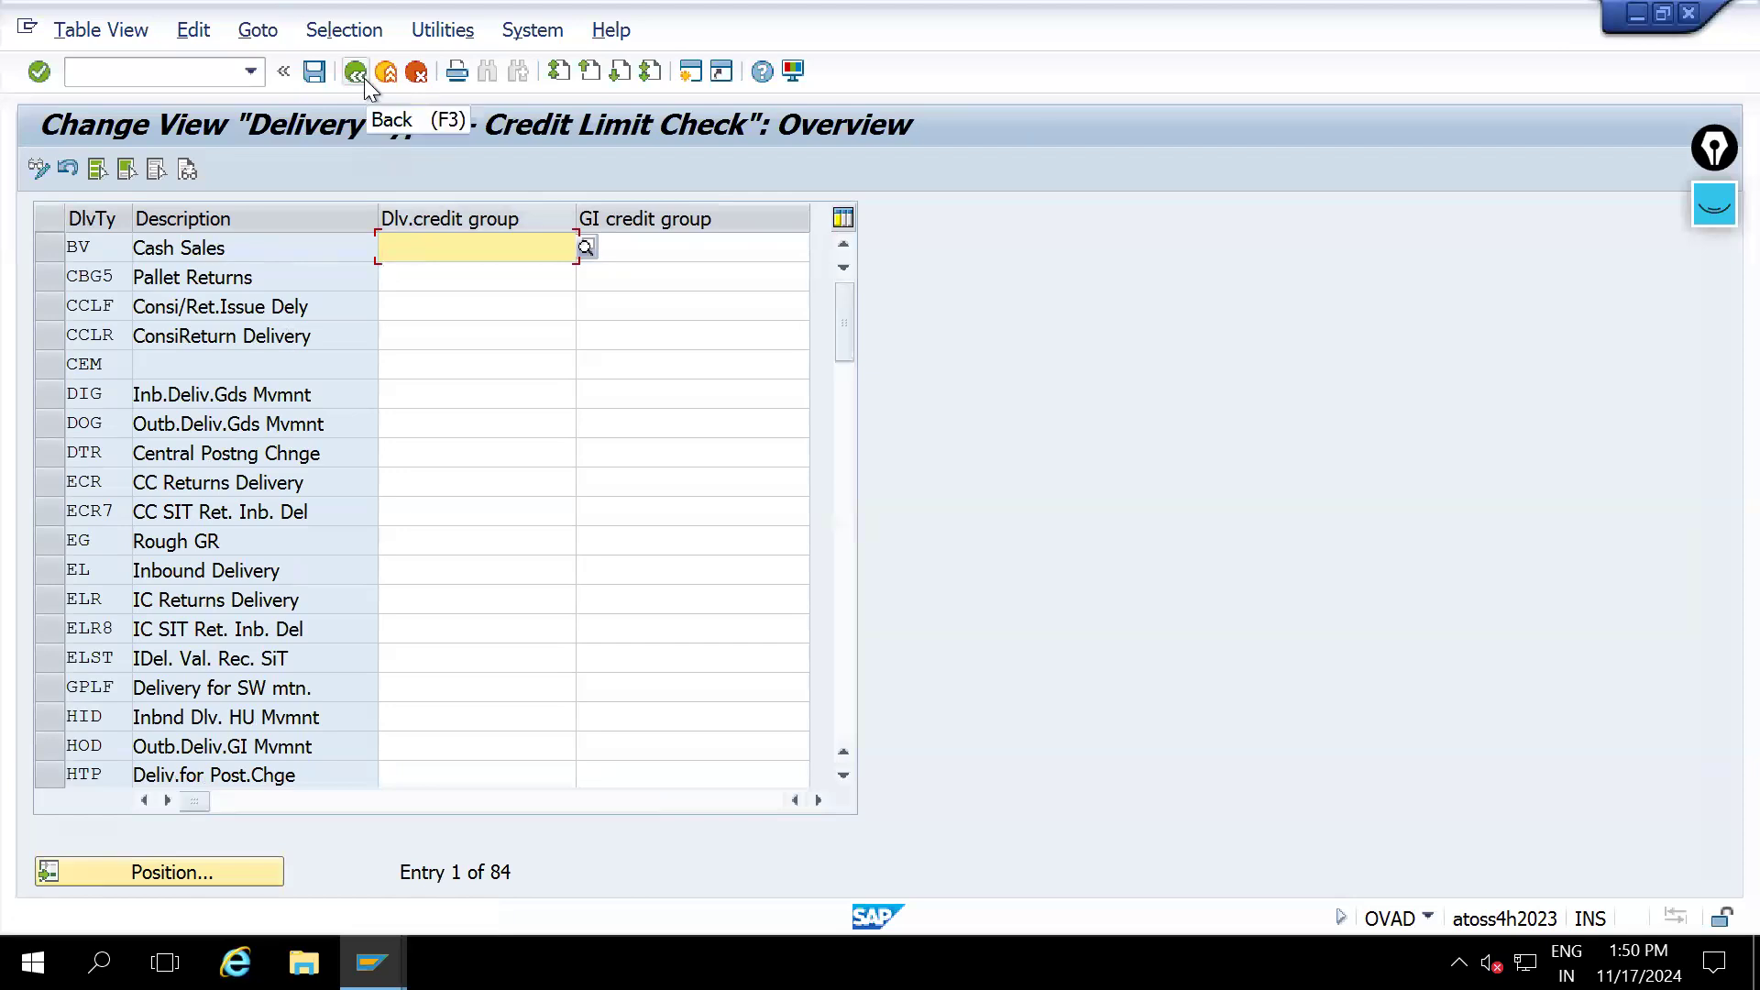
left_click(365, 78)
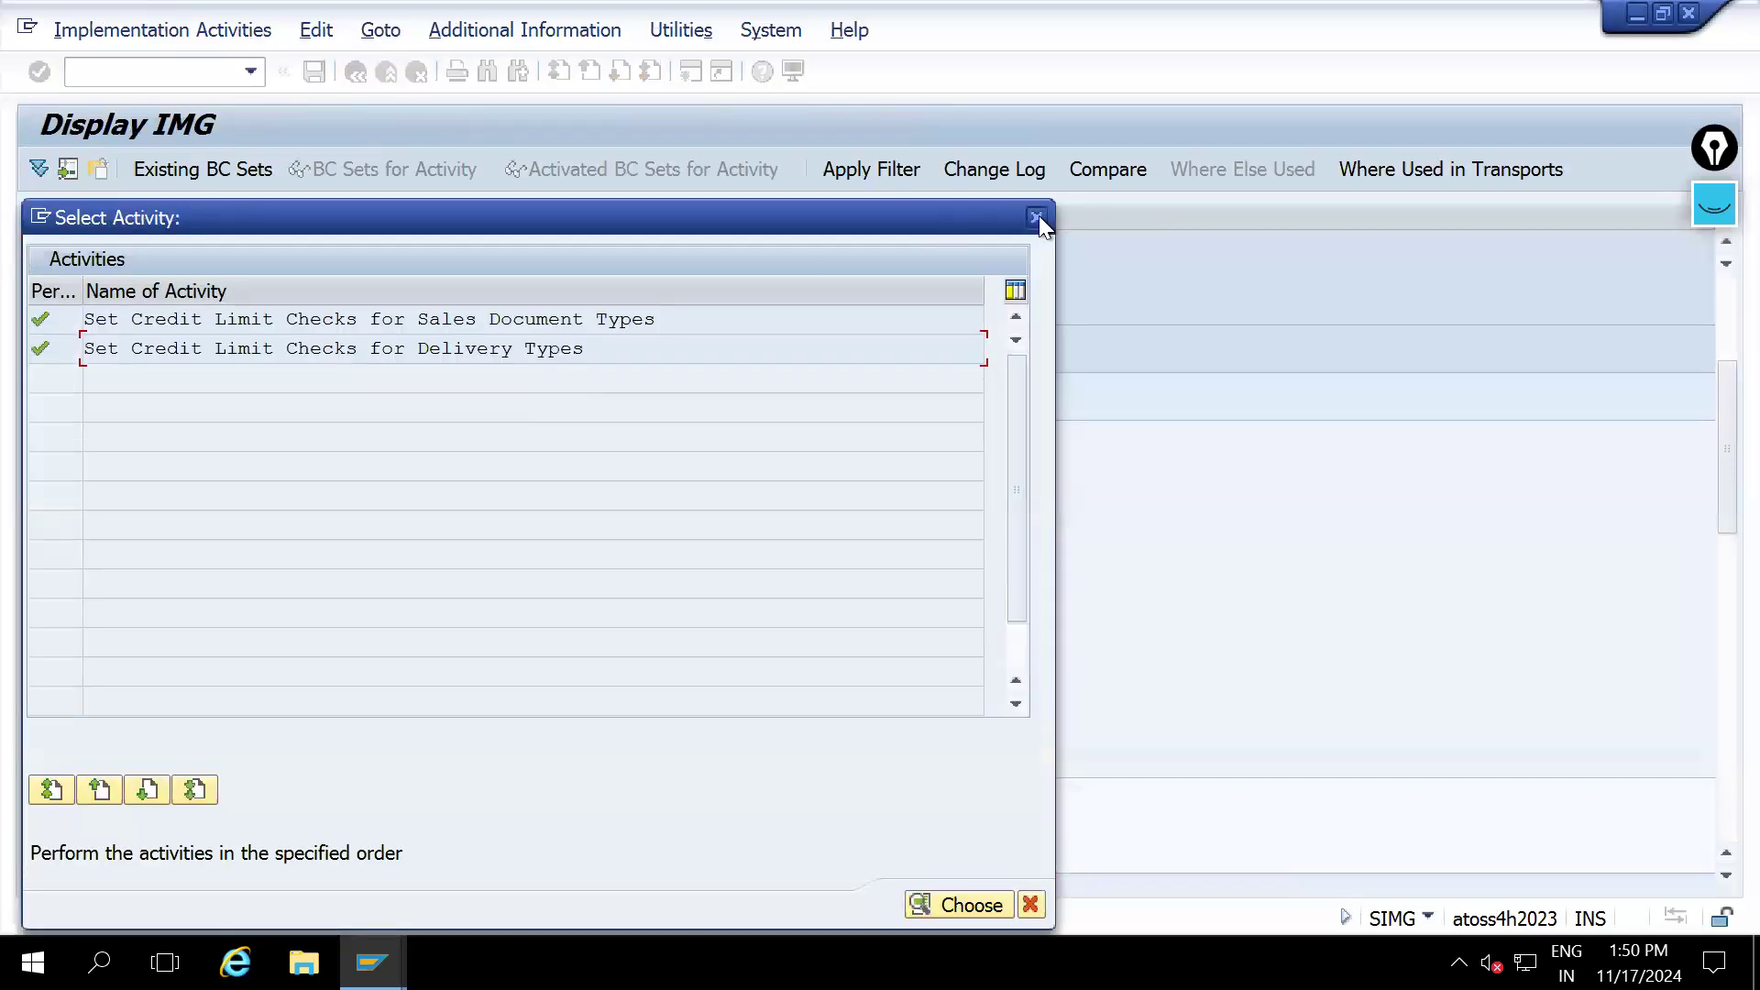
left_click(1035, 217)
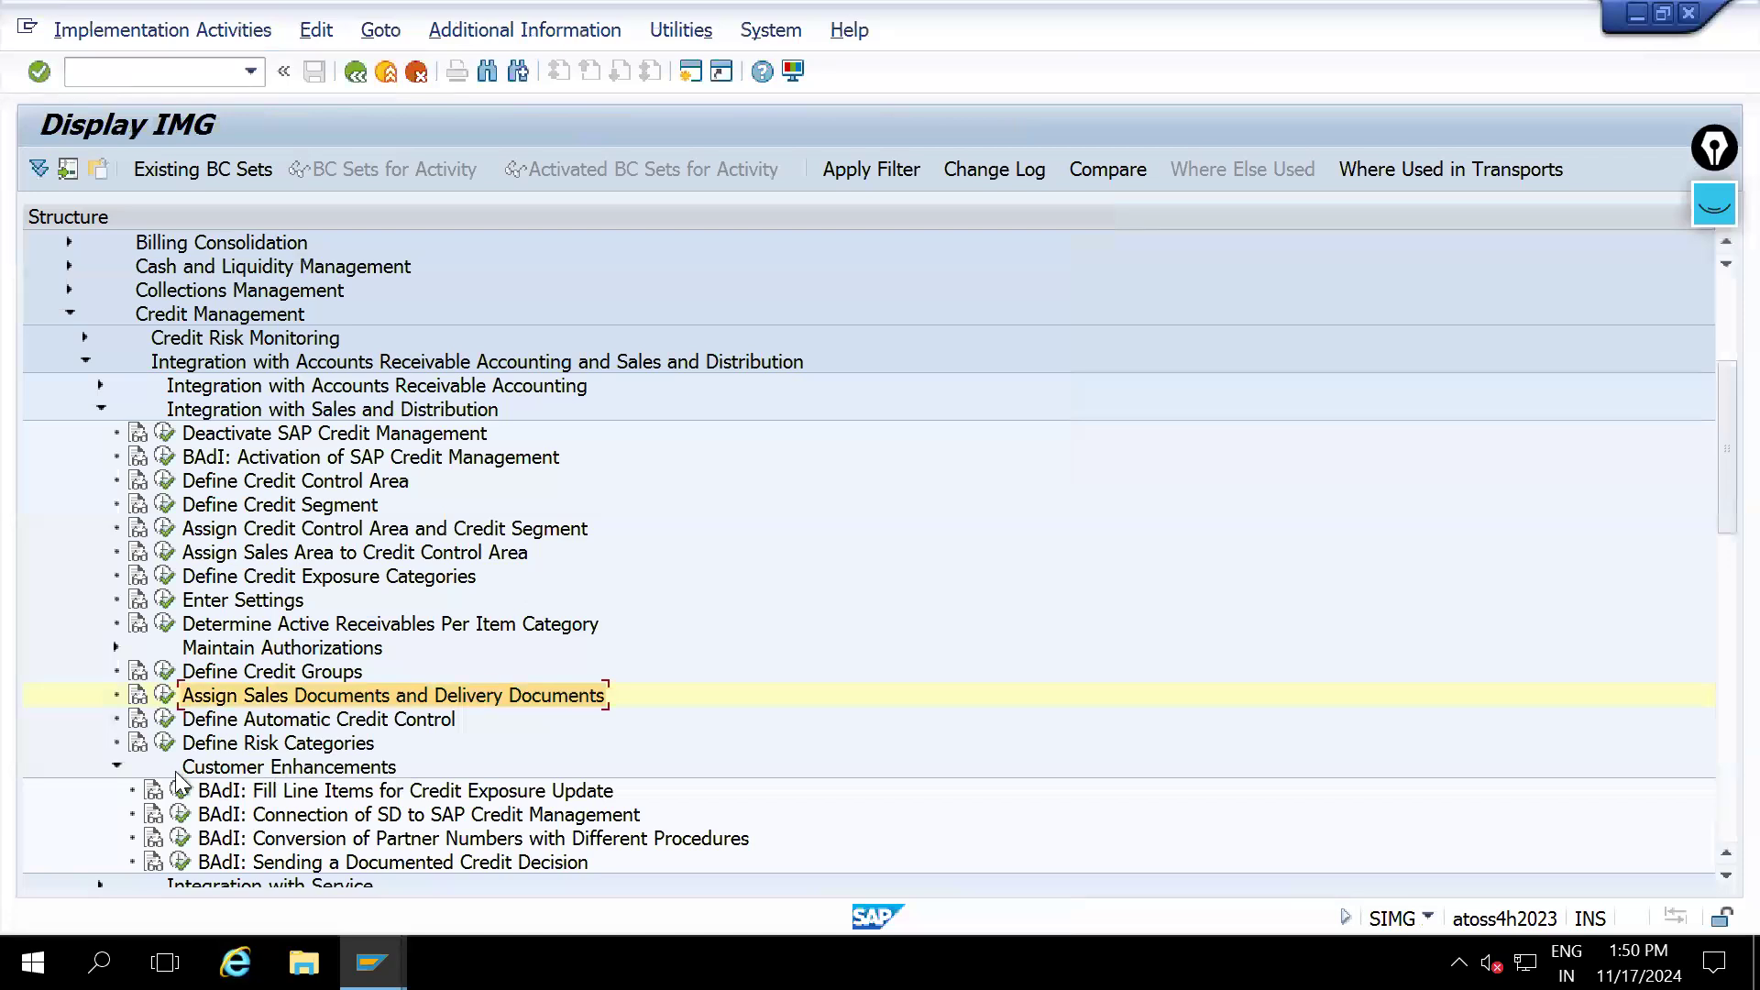
Open Define Risk Categories and review categories A to E for credit control area 1000
left_click(165, 743)
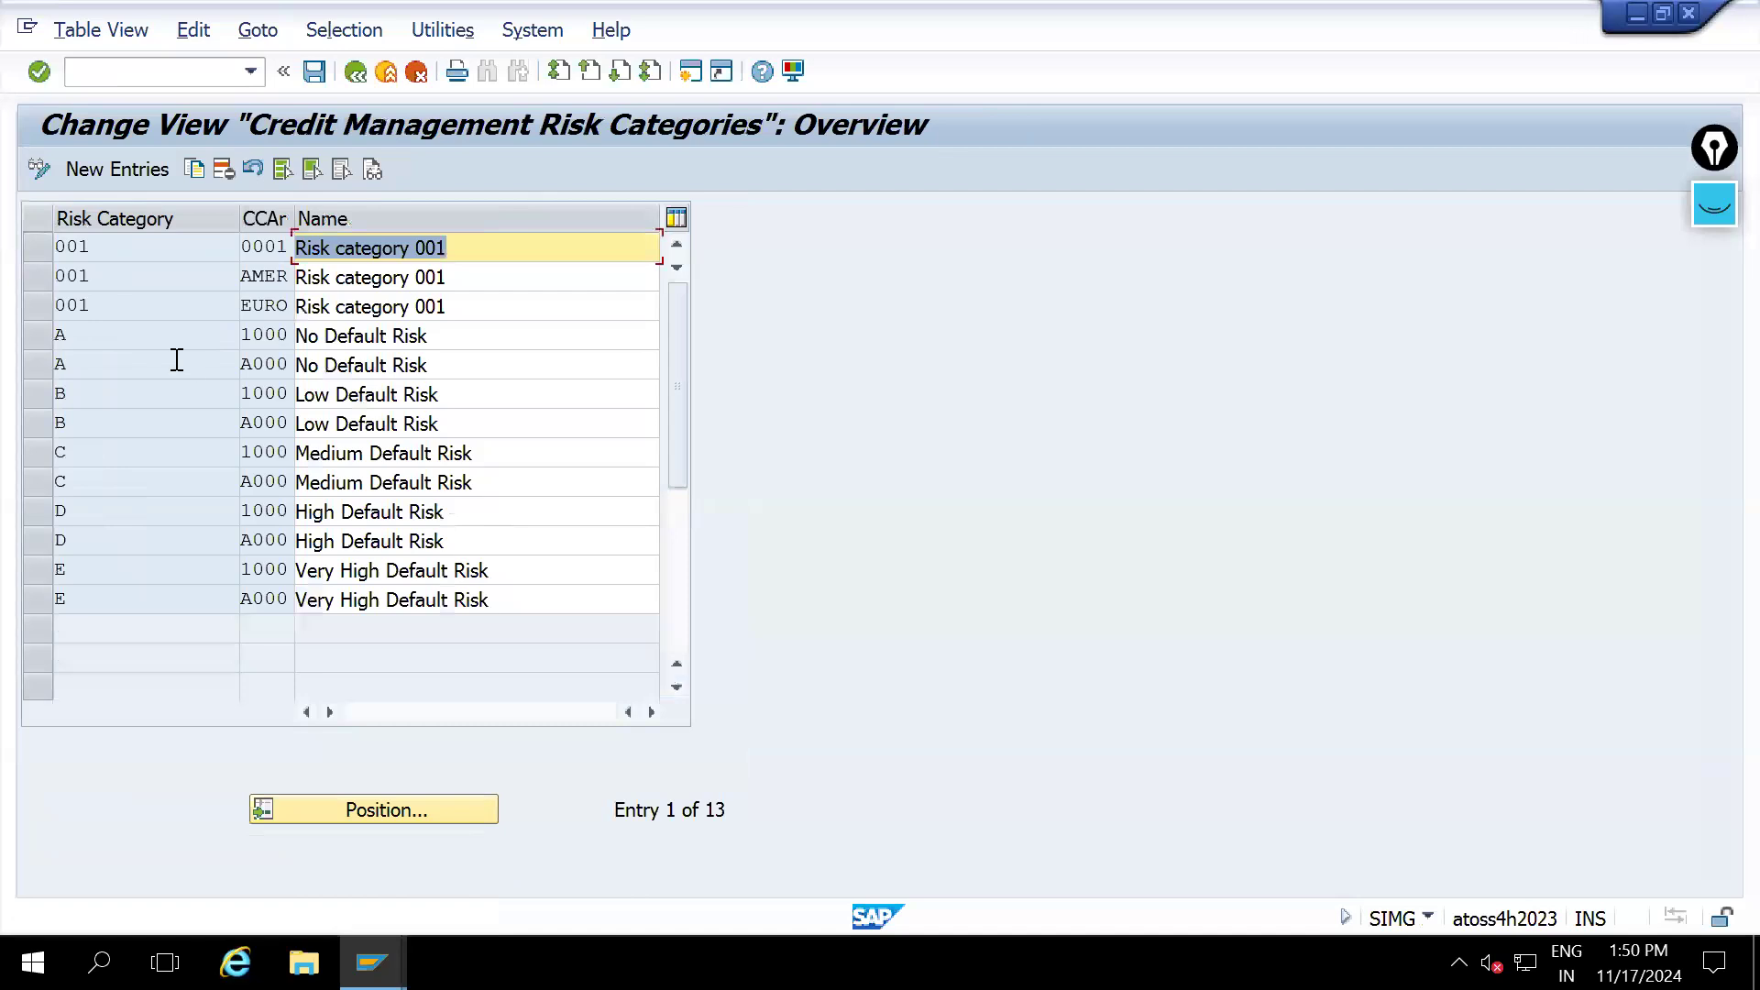
left_click(37, 334)
left_click(36, 394)
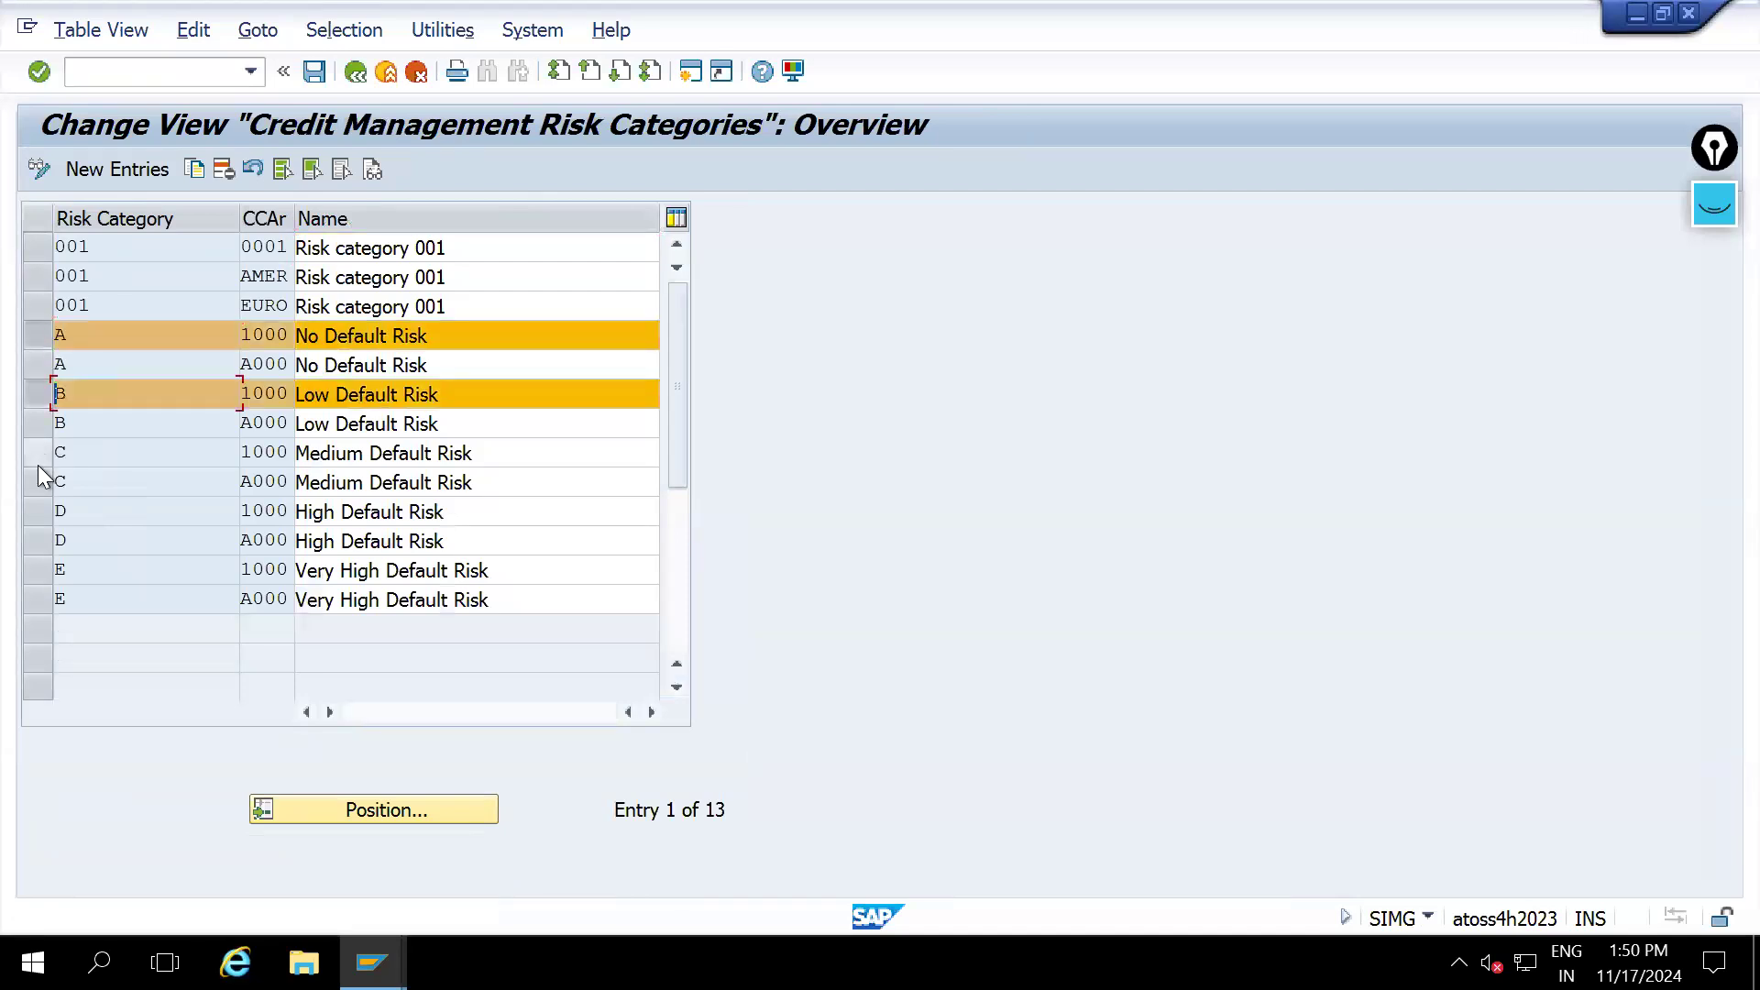
left_click(41, 452)
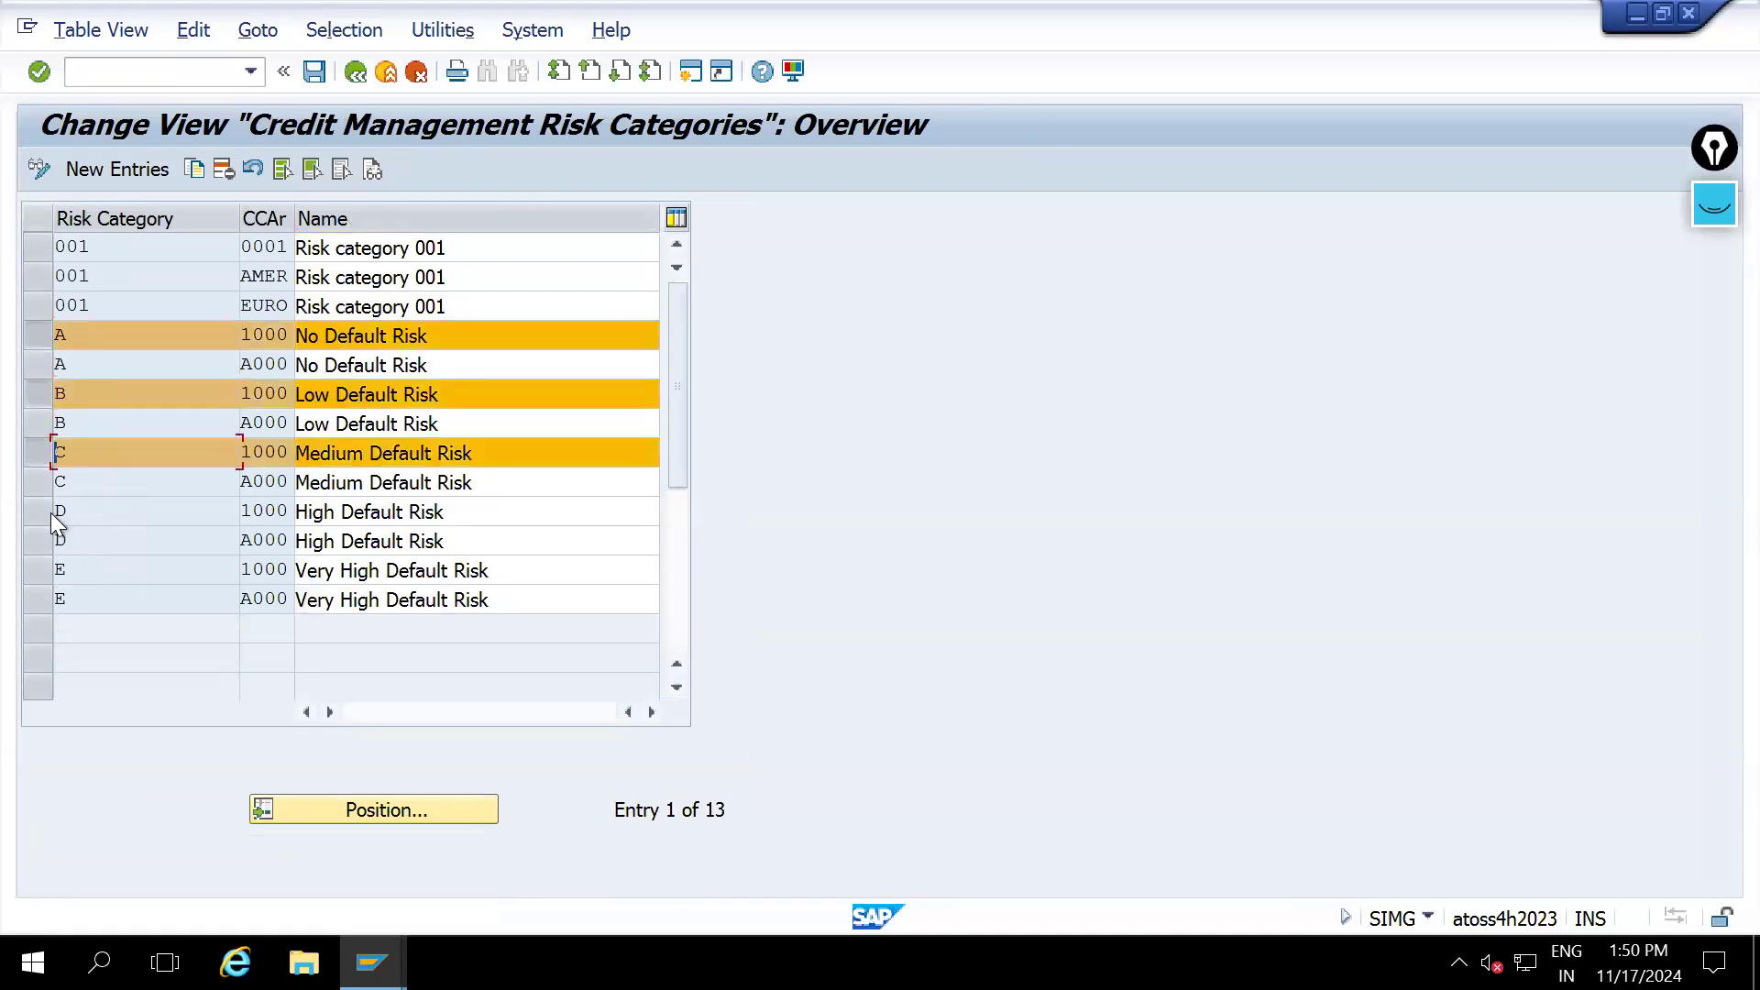
left_click(41, 512)
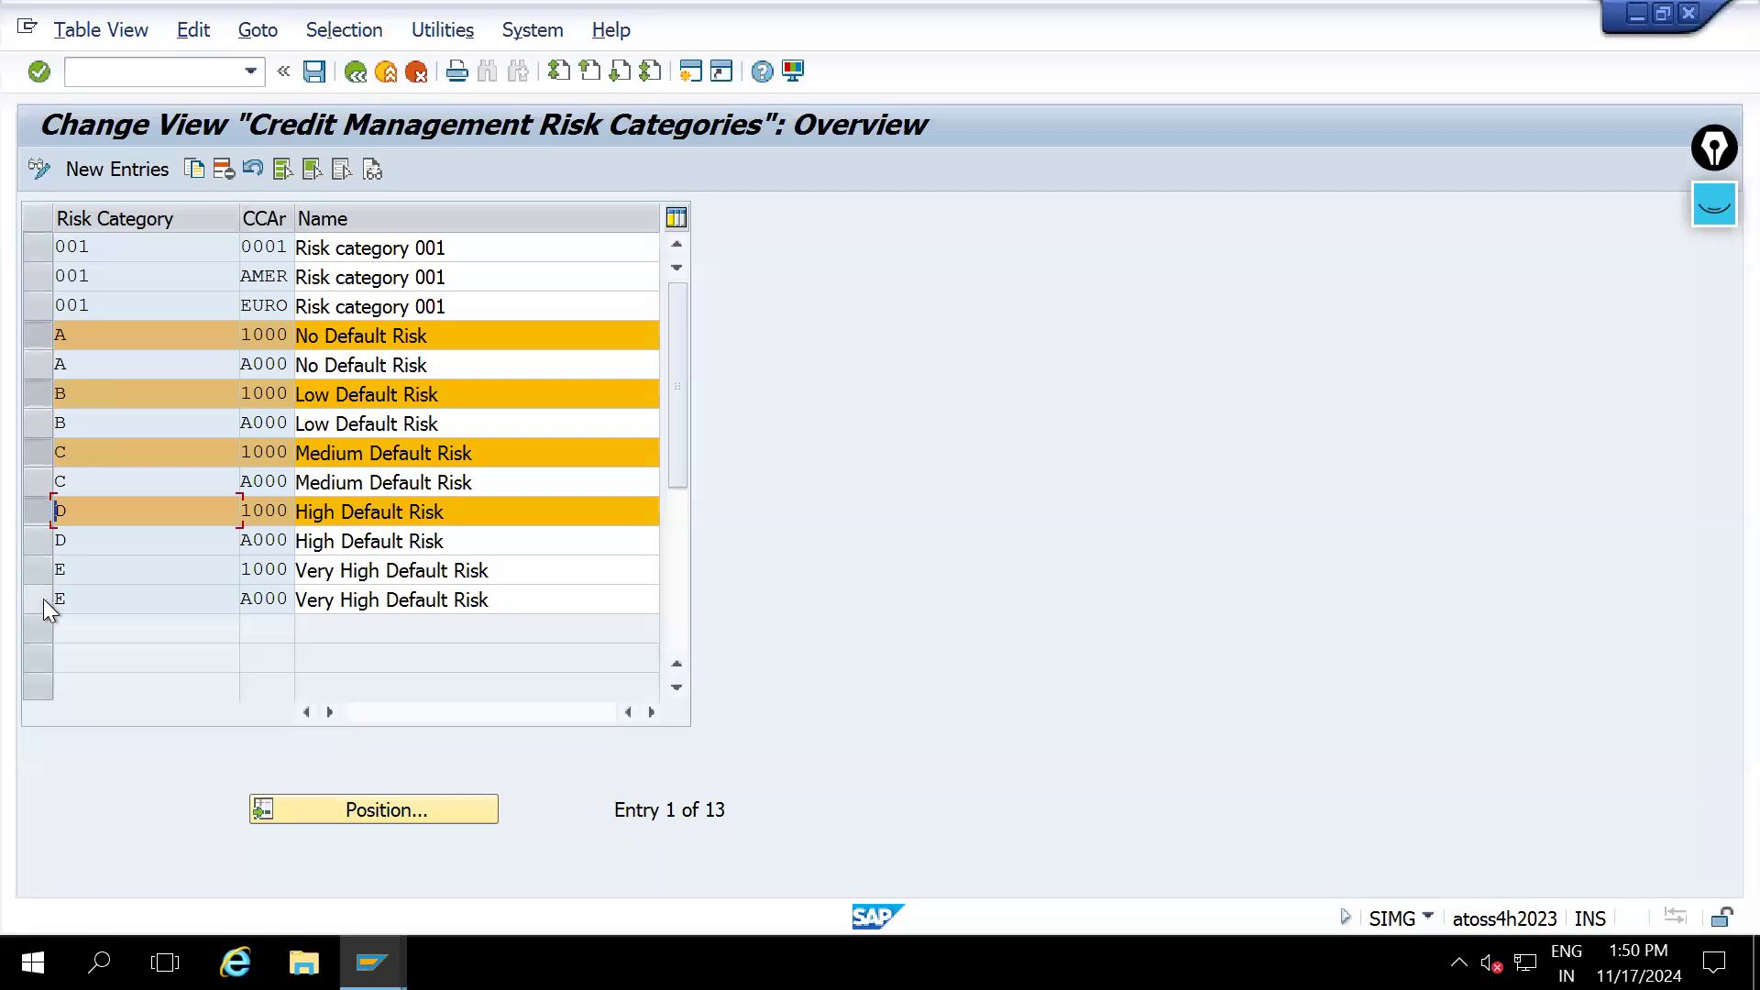
left_click(37, 541)
double_click(155, 343)
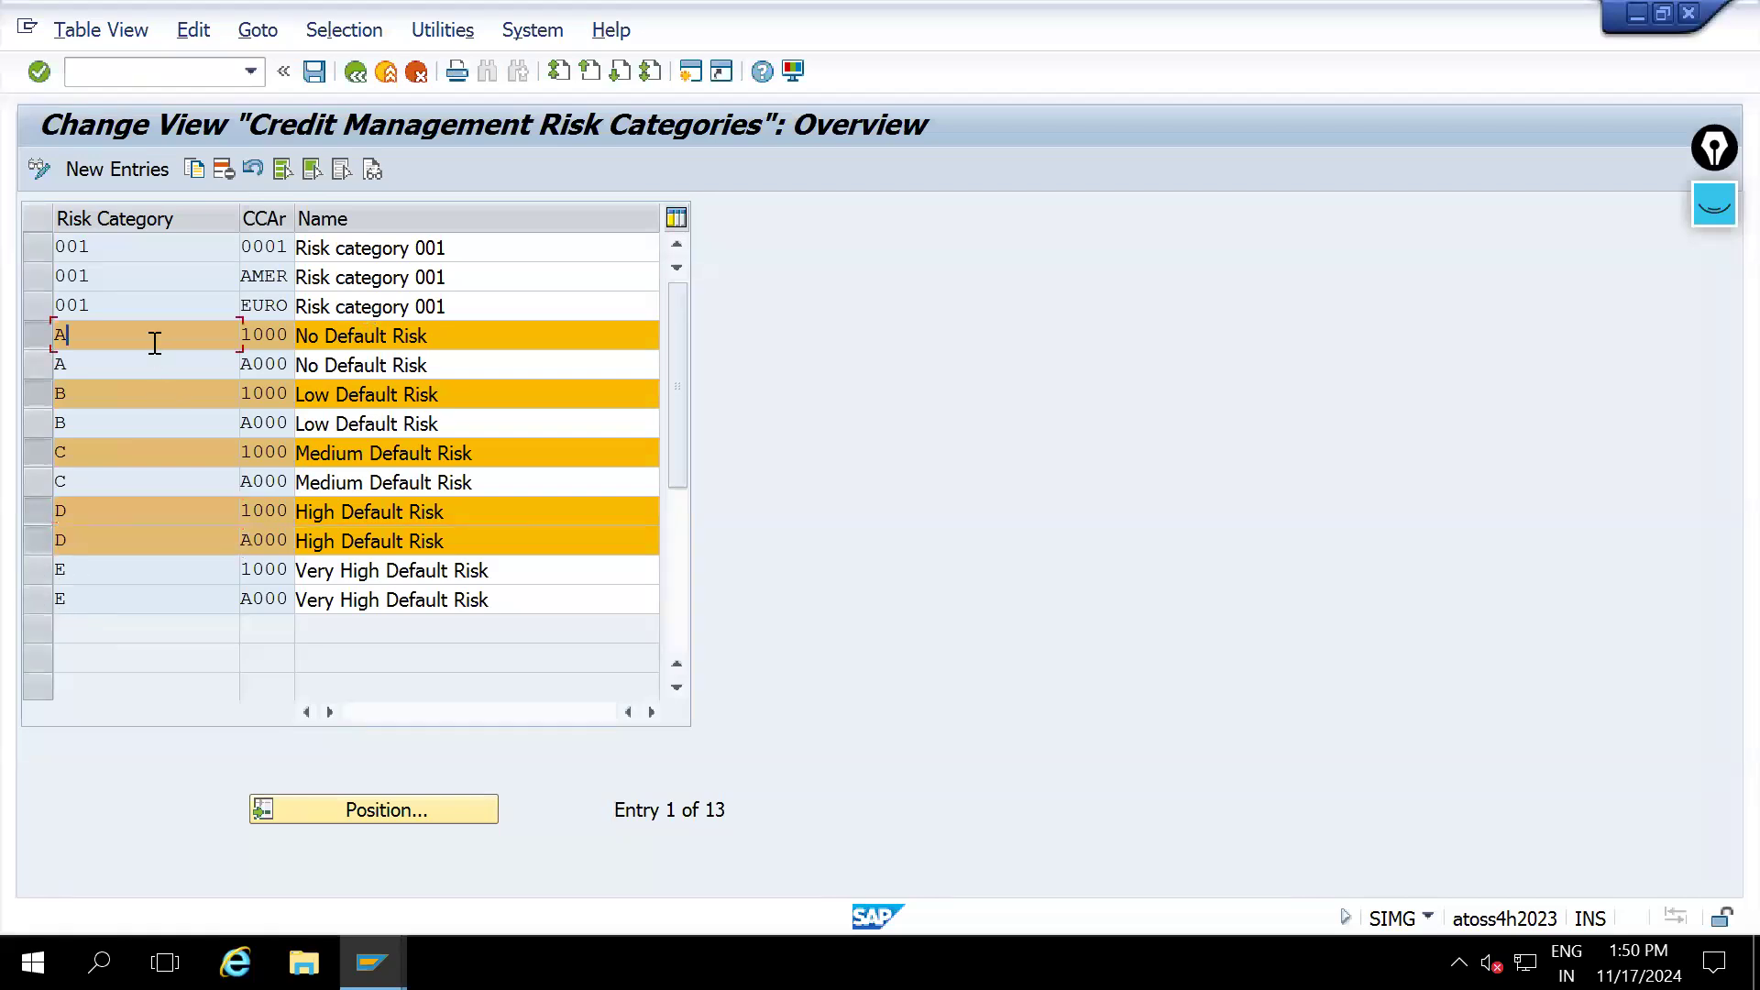
left_click(37, 344)
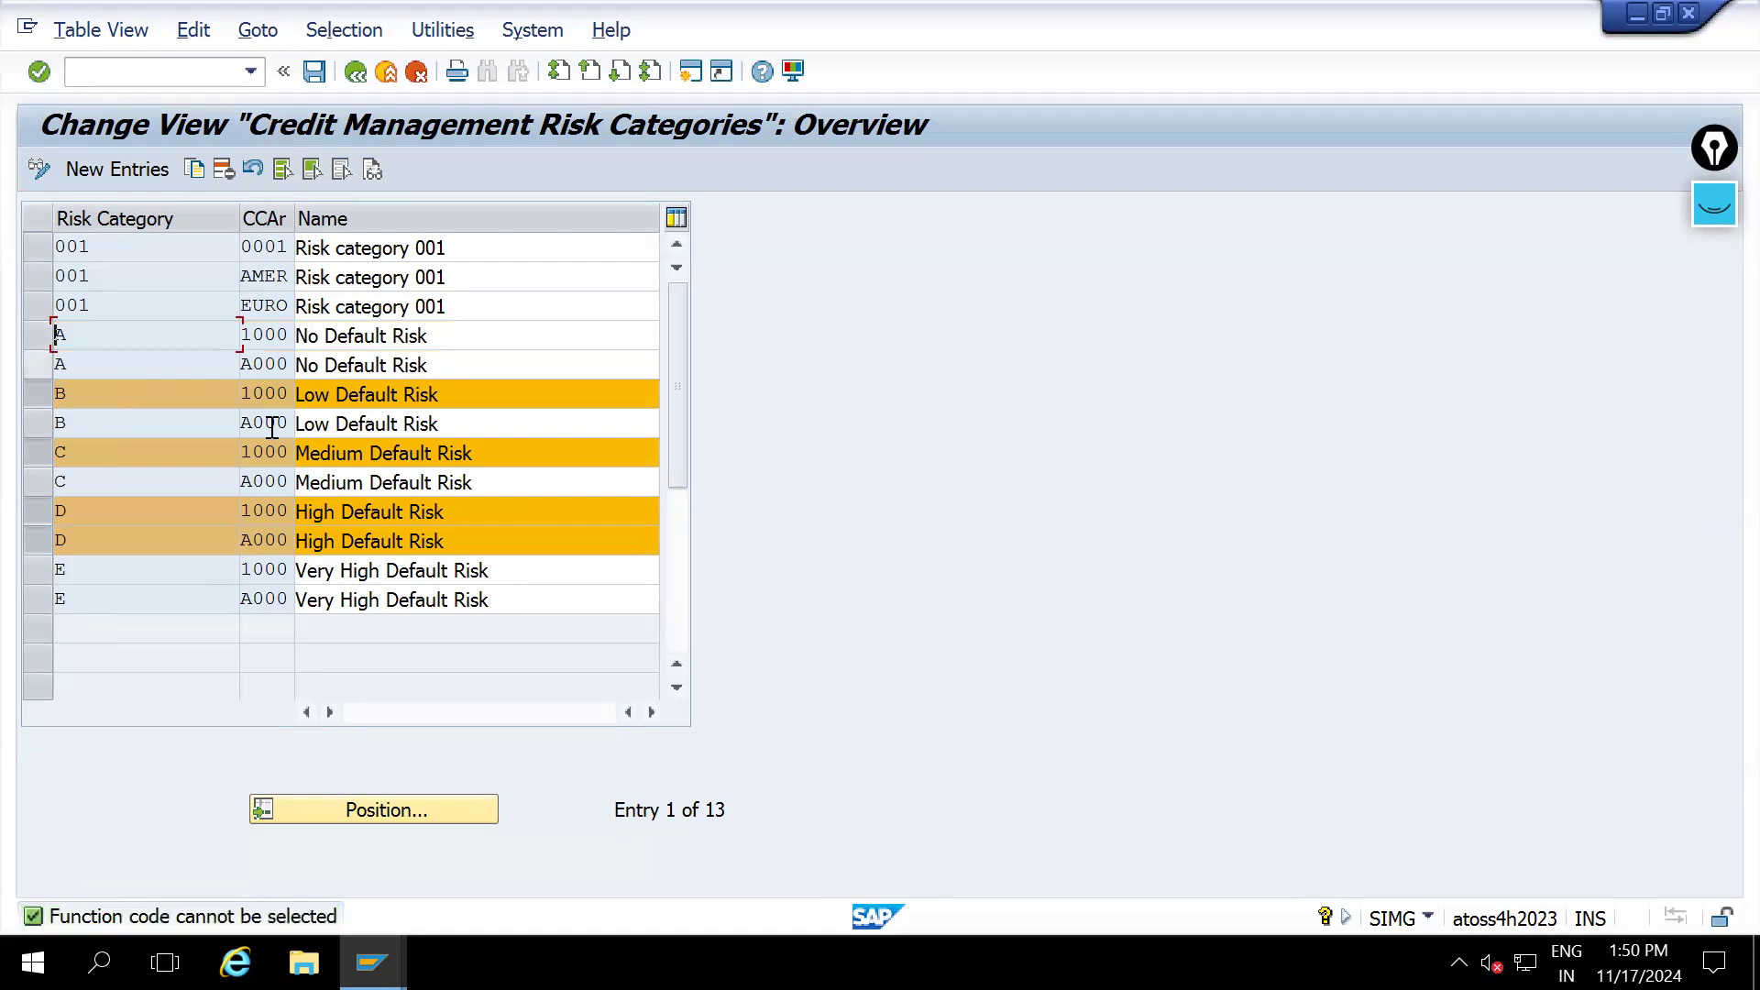
left_click(79, 387)
left_click(356, 73)
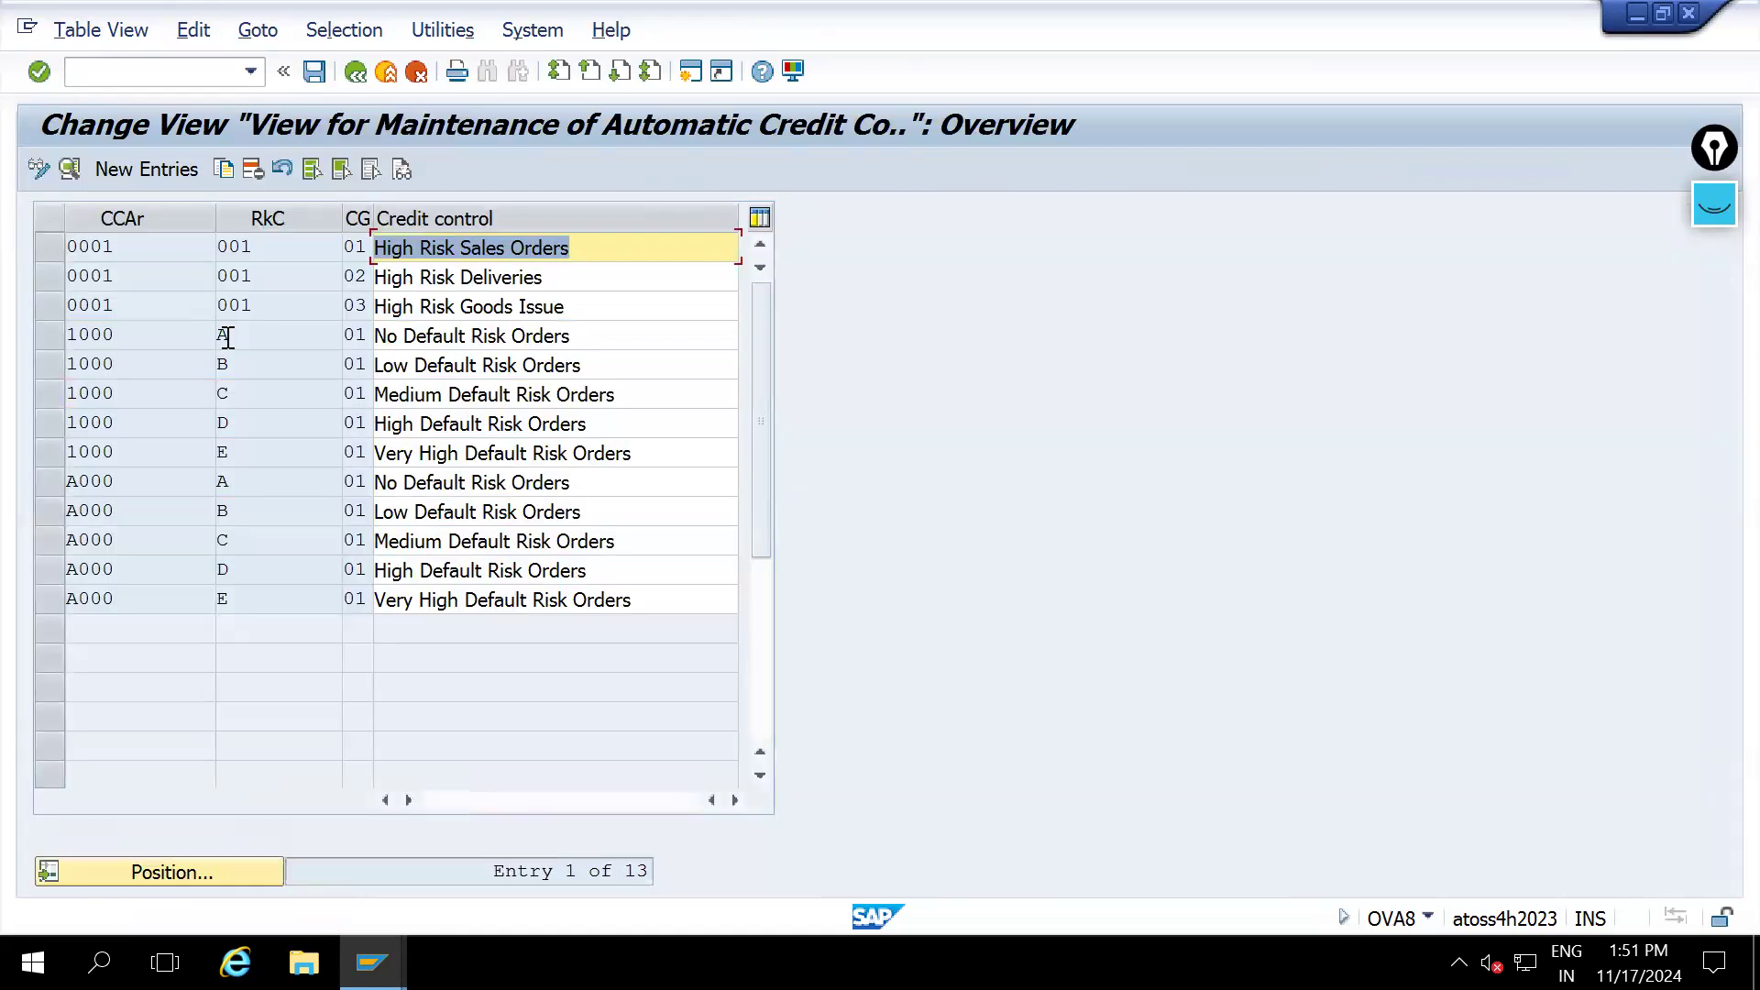
Review the automatic credit control entries and open the details for credit control area 1000, risk category C, credit group 01
left_click(256, 370)
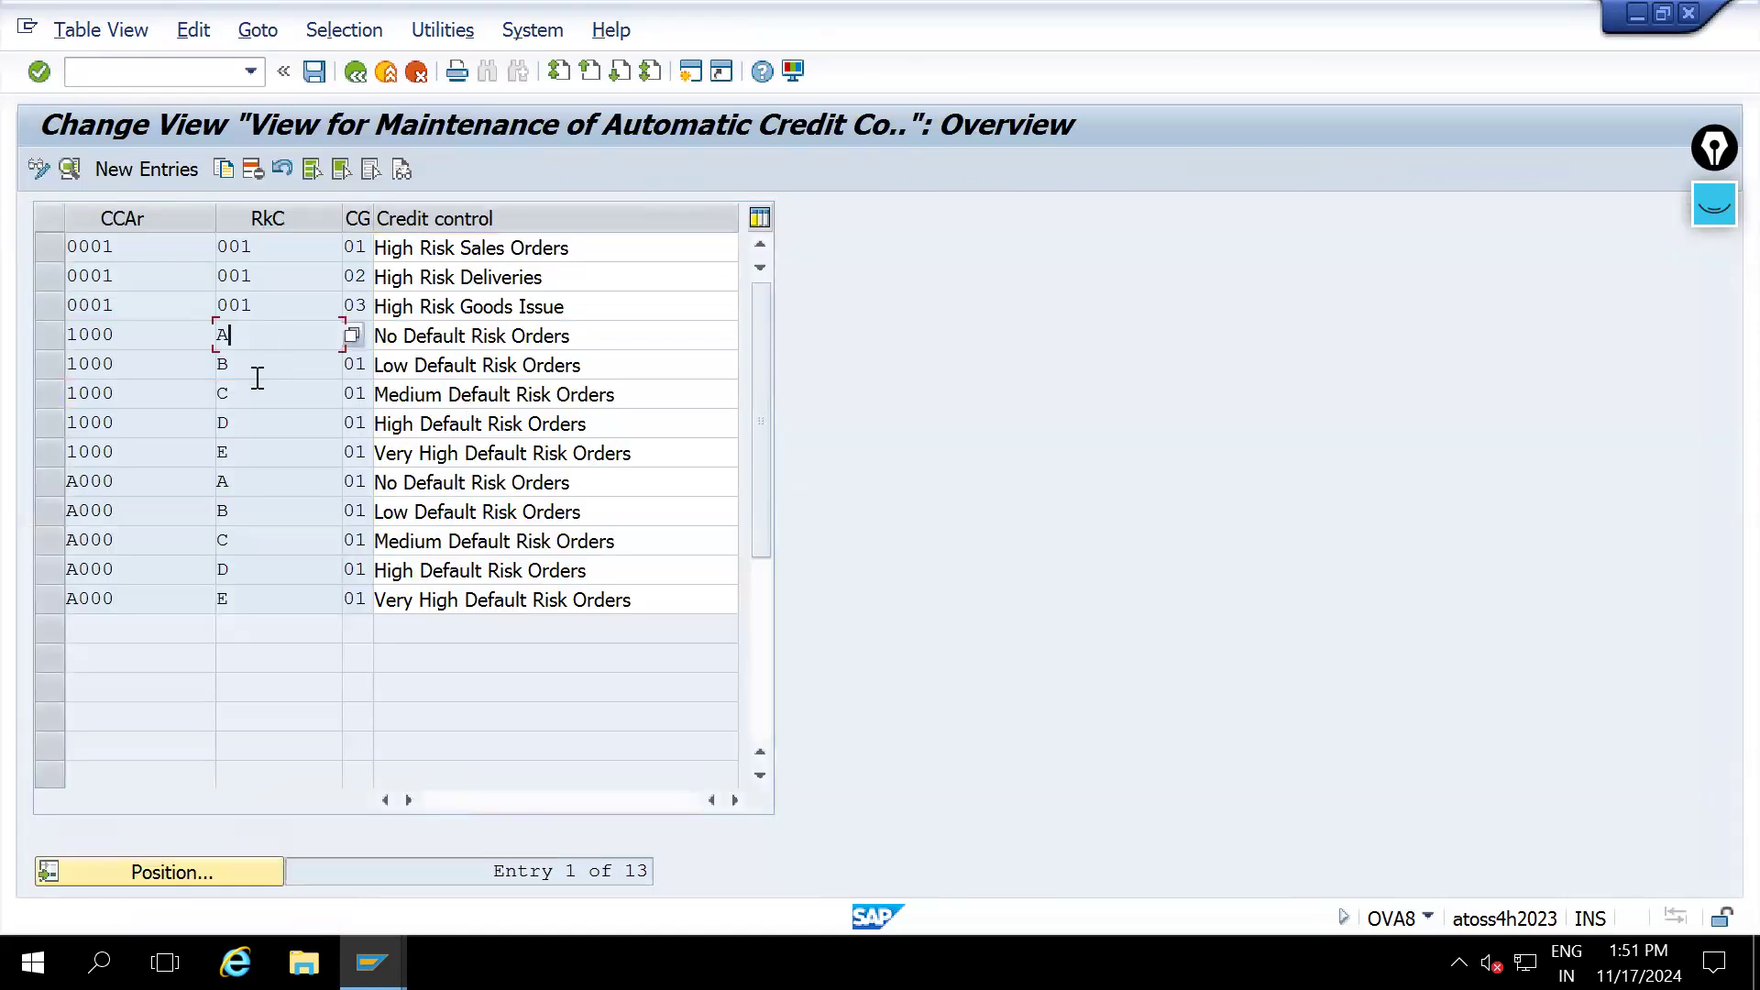
left_click(223, 482)
double_click(169, 401)
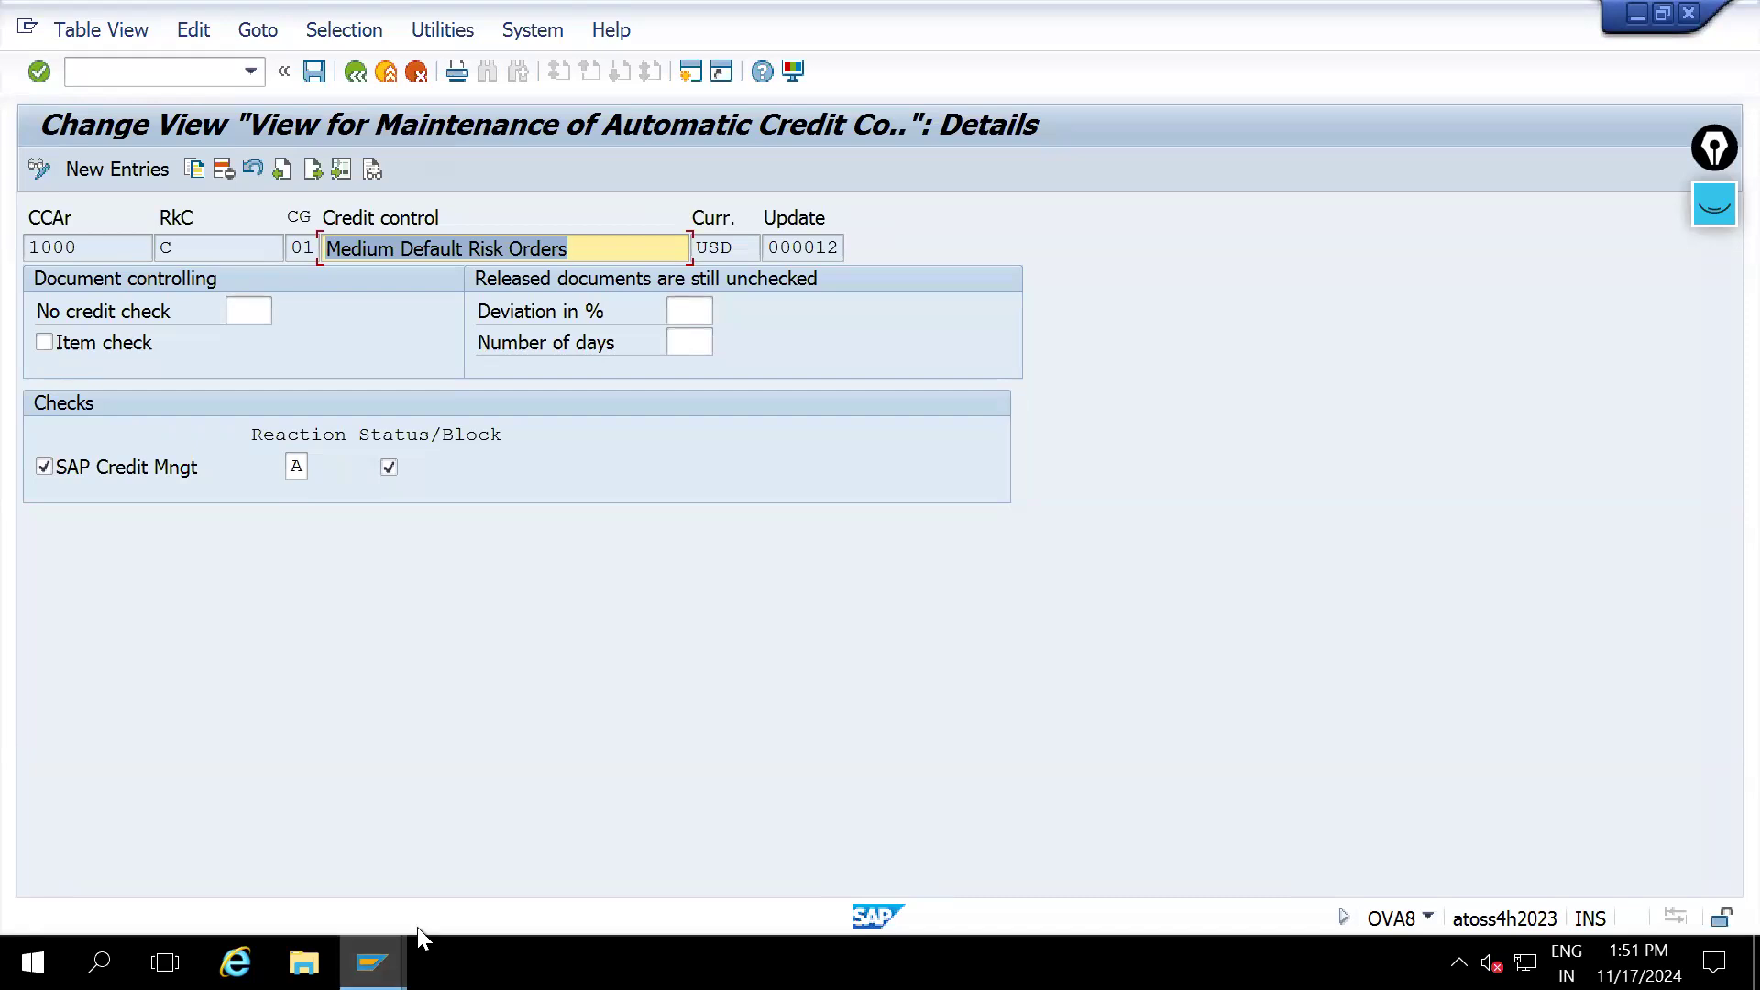
Switch to the business partner window and check the customer's credit limit, then the risk class and check rule in the credit profile
mouse_move(394, 960)
left_click(788, 840)
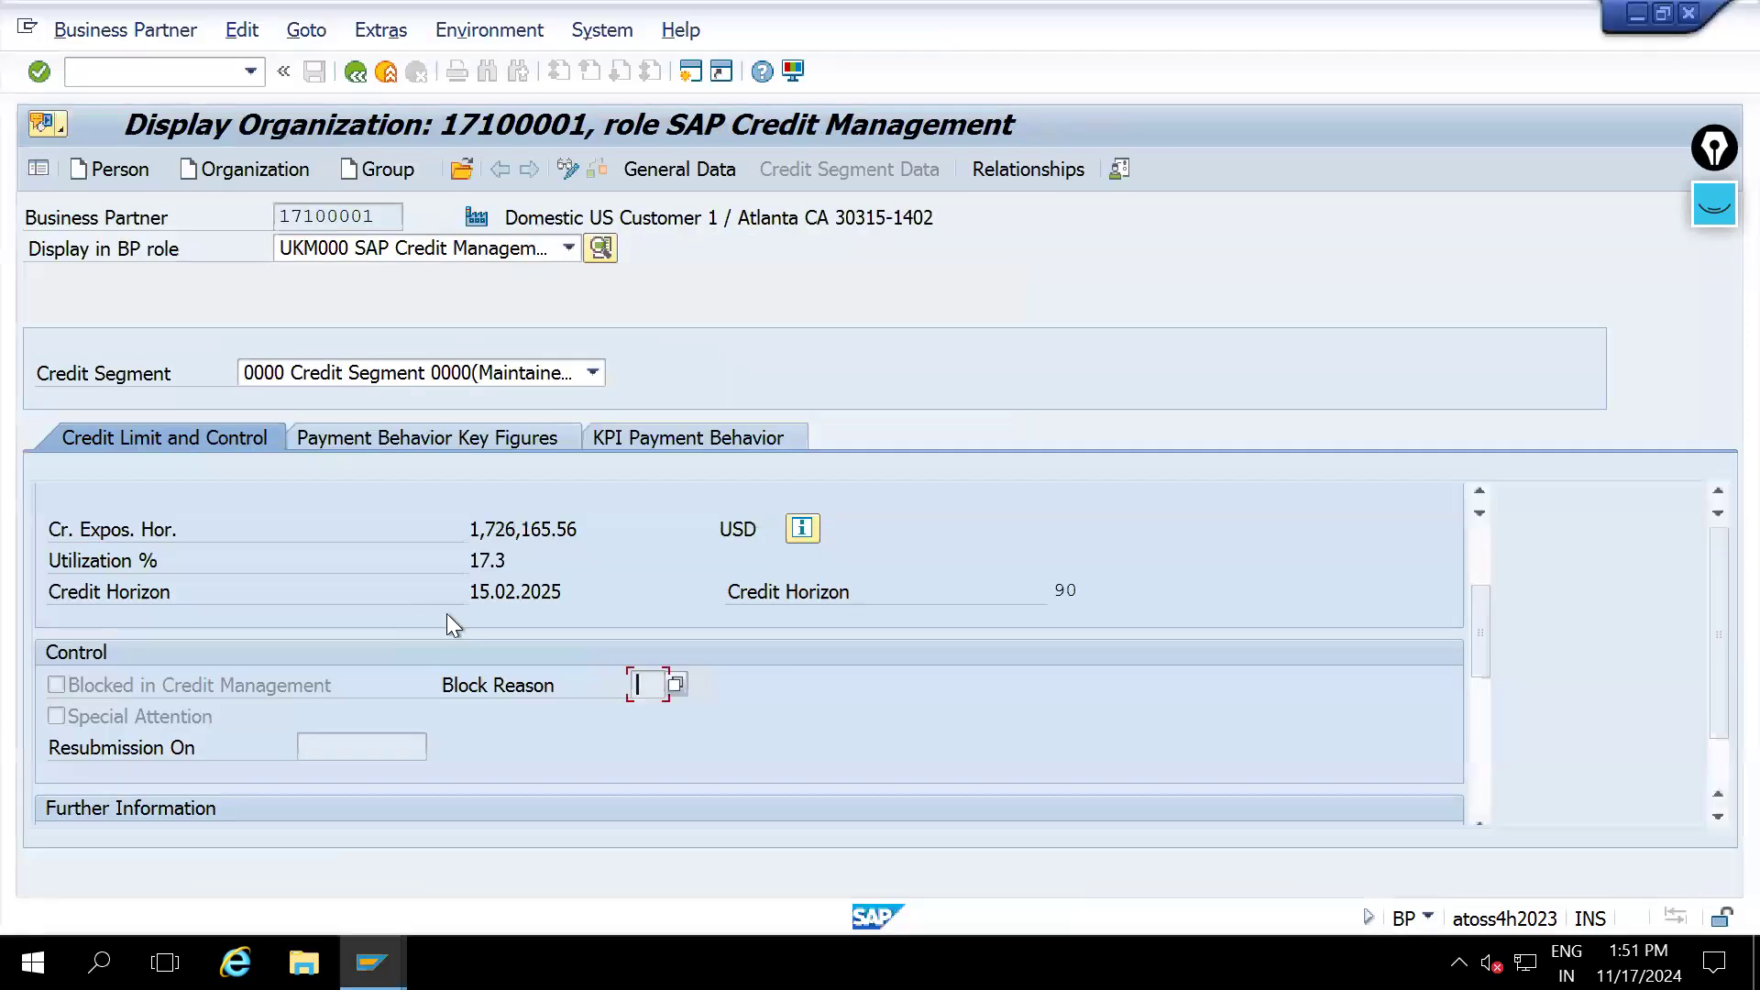
left_click(1477, 556)
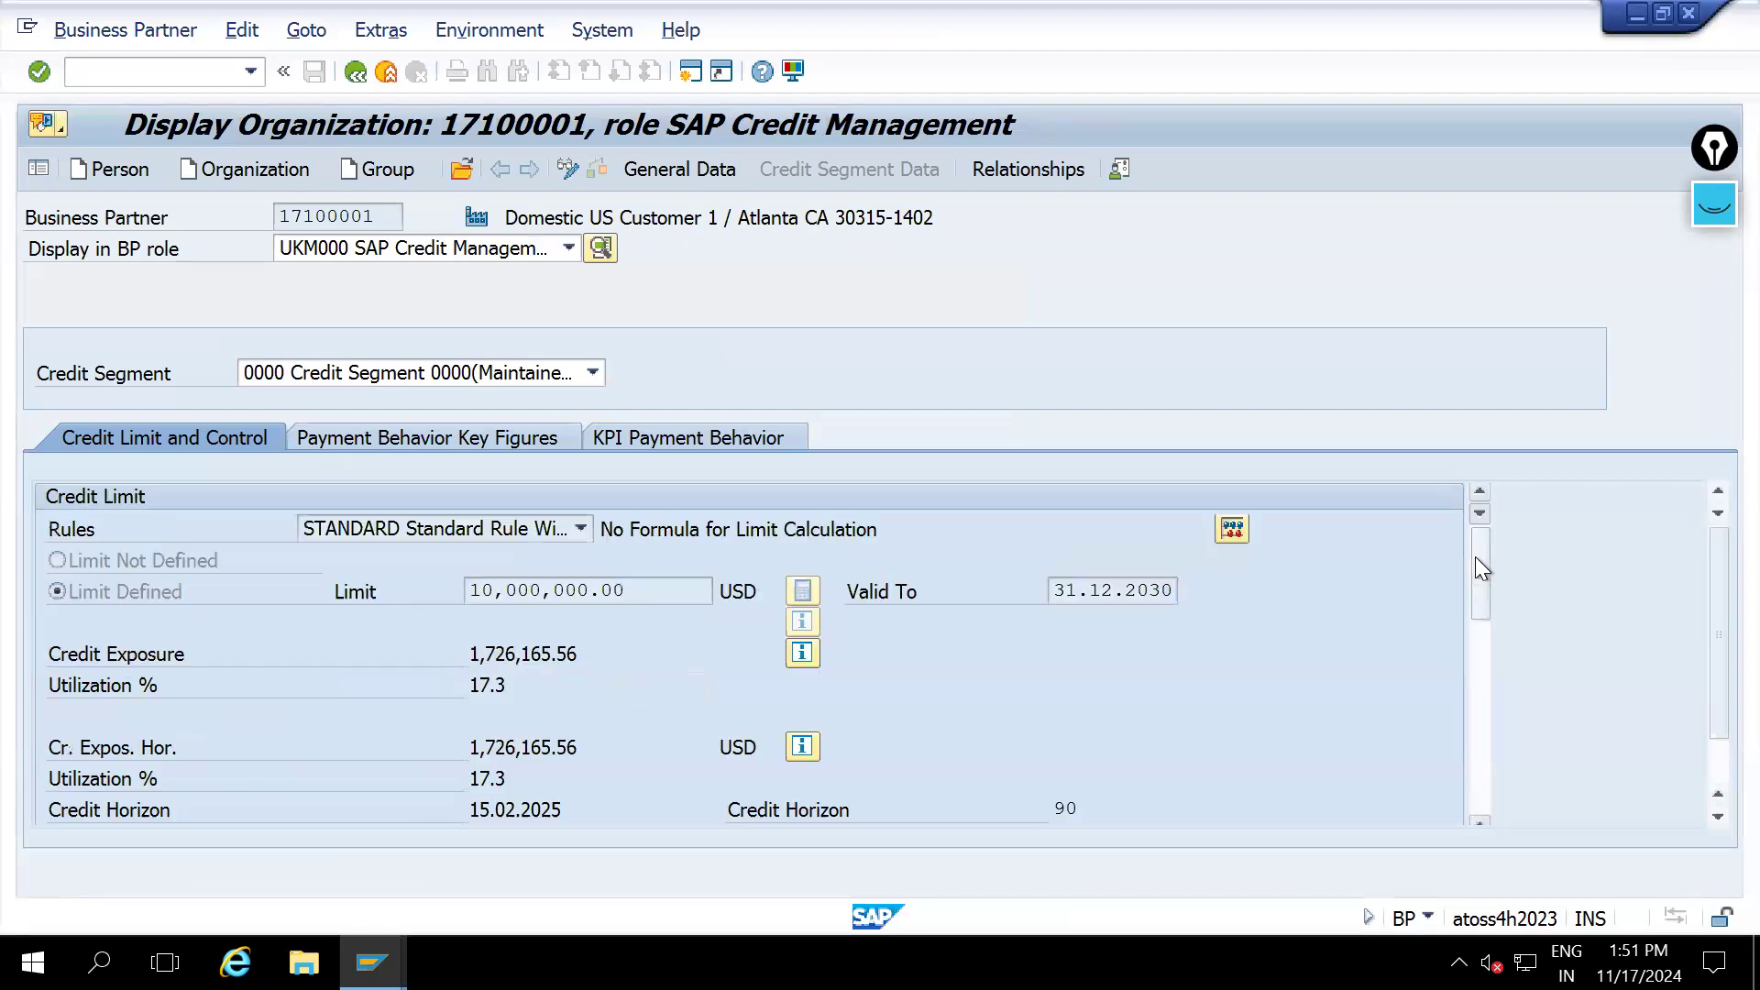
left_click(697, 173)
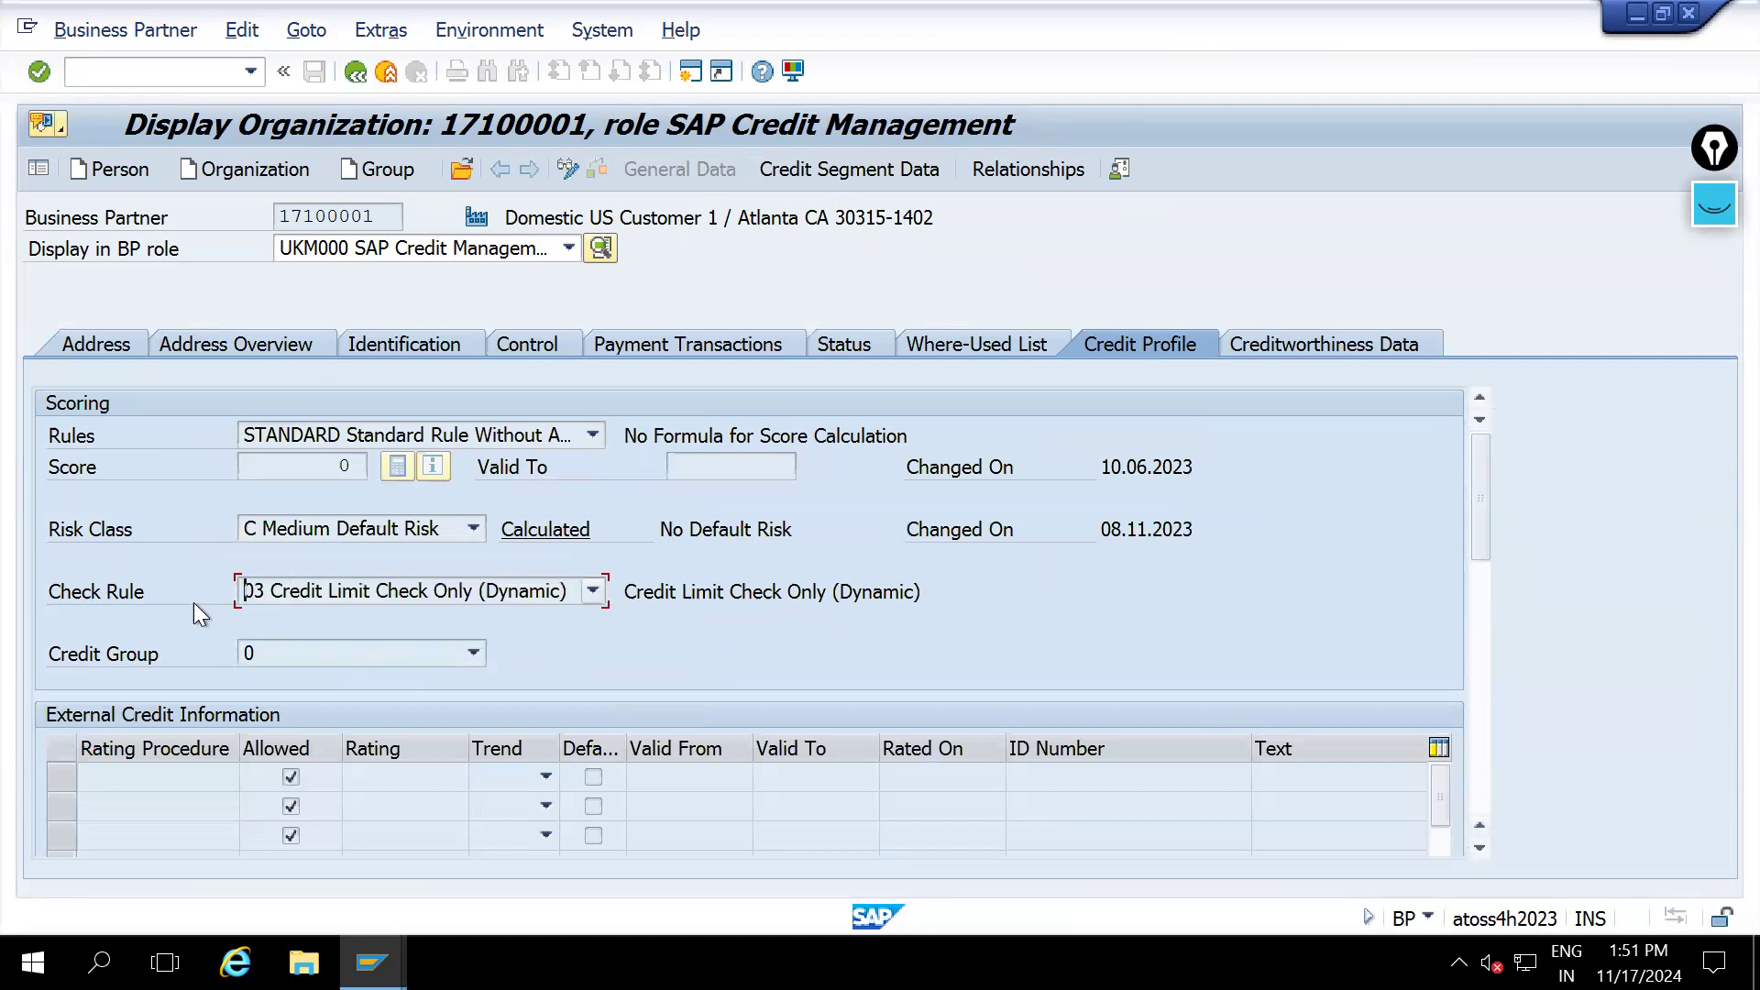
Return to the automatic credit control details and review the possible Reaction values for the SAP Credit Mngt check
mouse_move(372, 962)
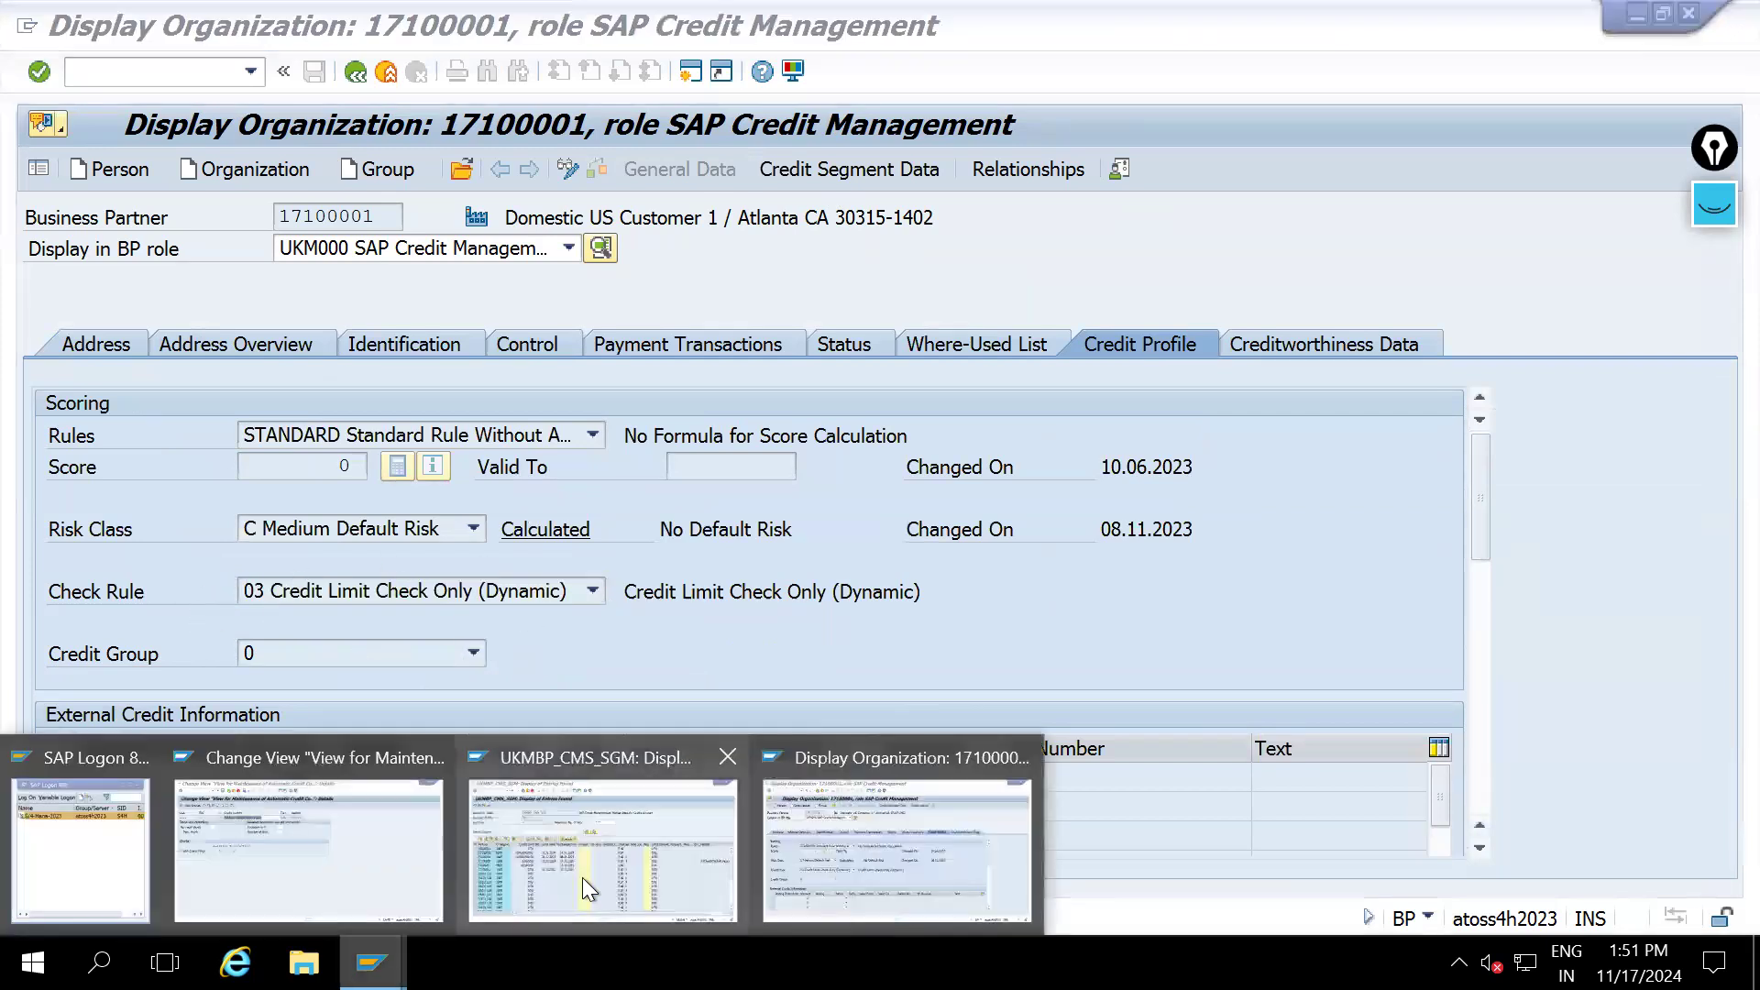
left_click(309, 850)
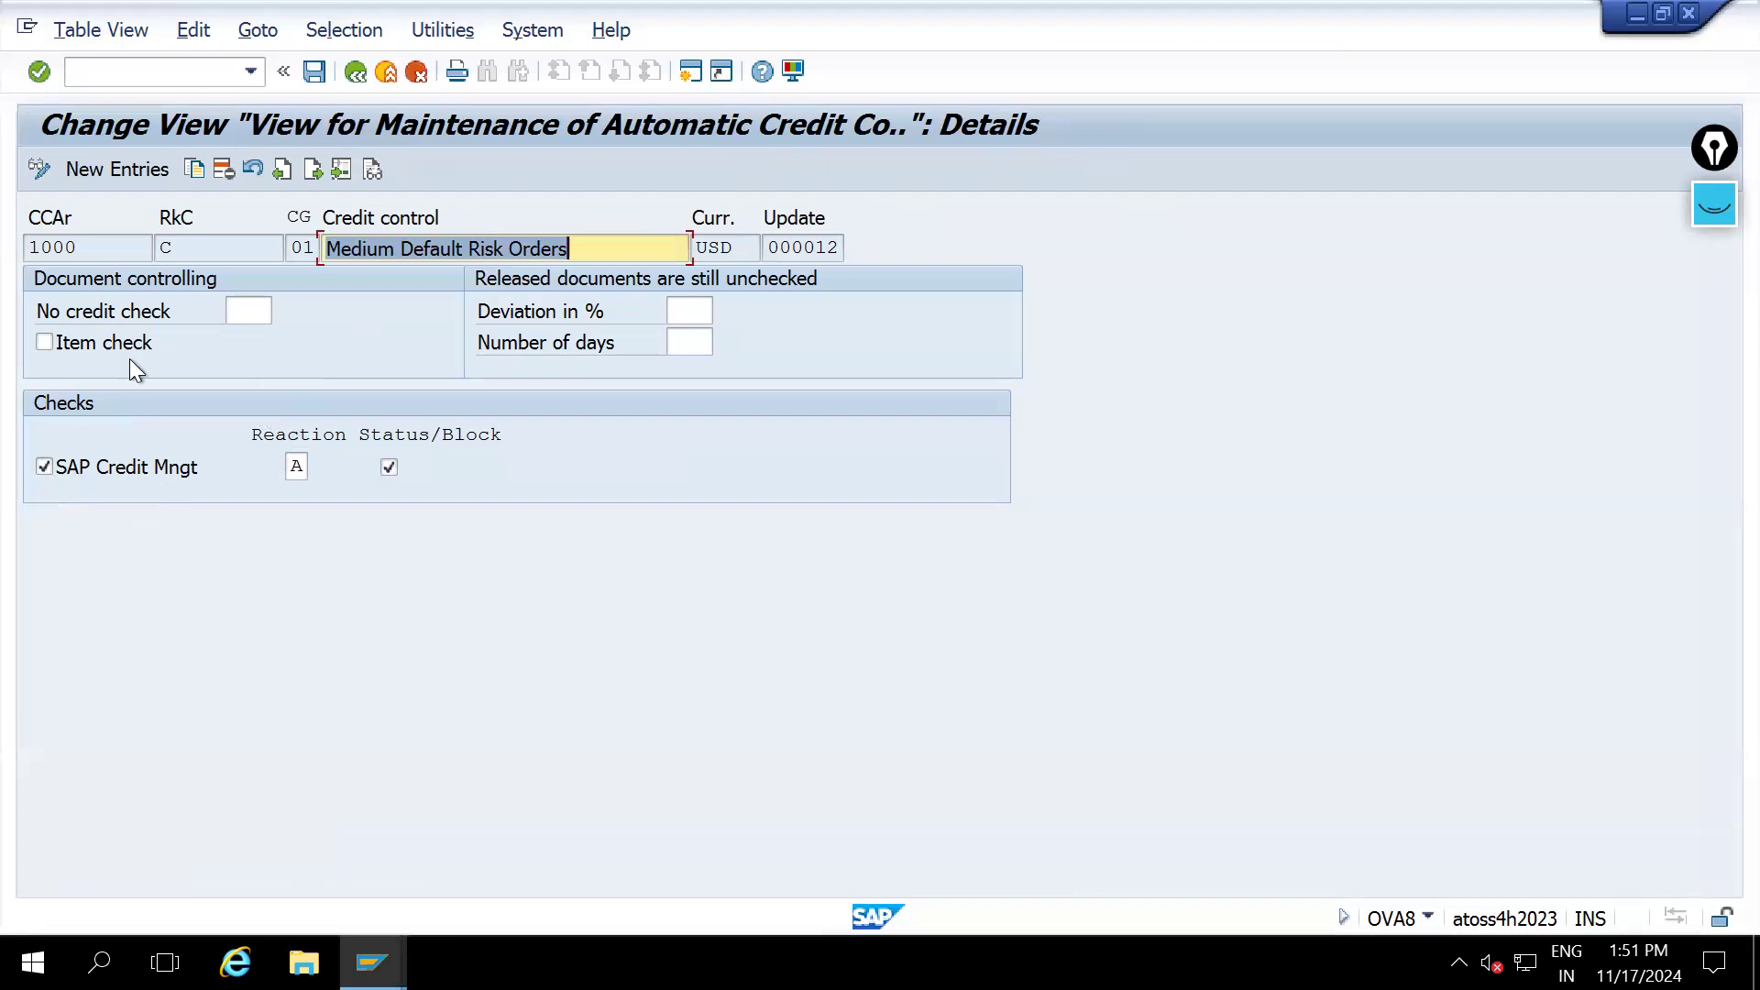
left_click(304, 466)
left_click(321, 464)
left_click_drag(443, 168, 1294, 285)
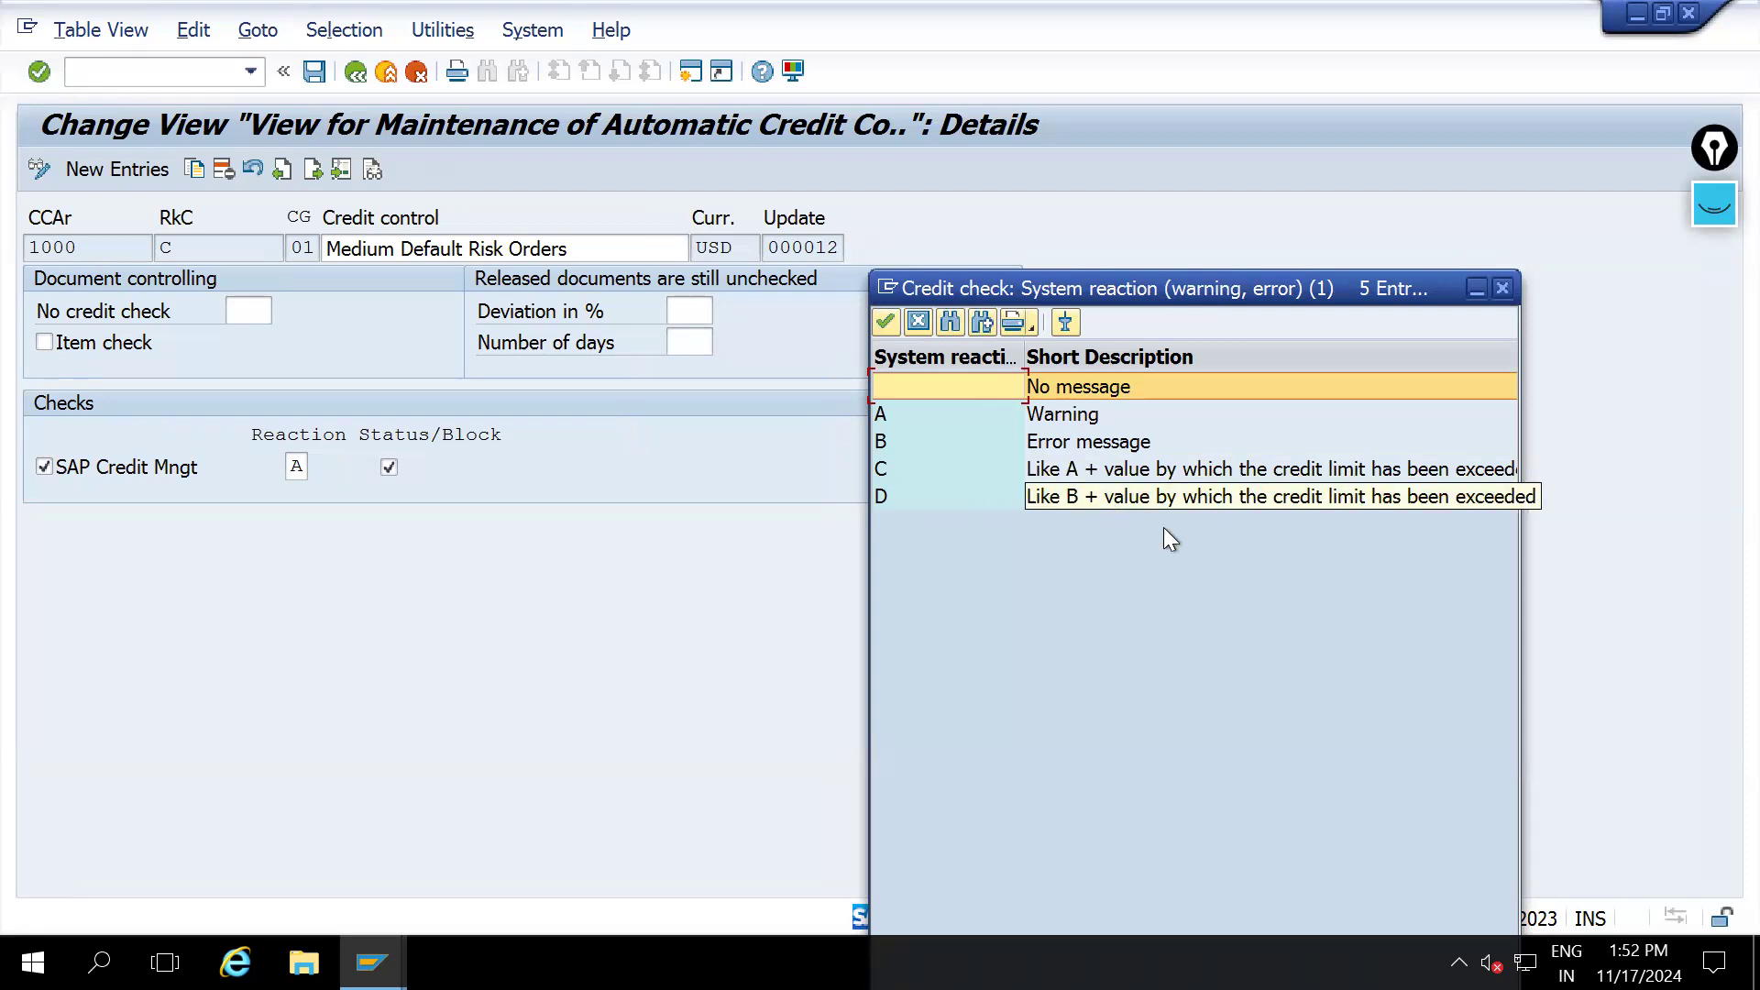
left_click(1501, 289)
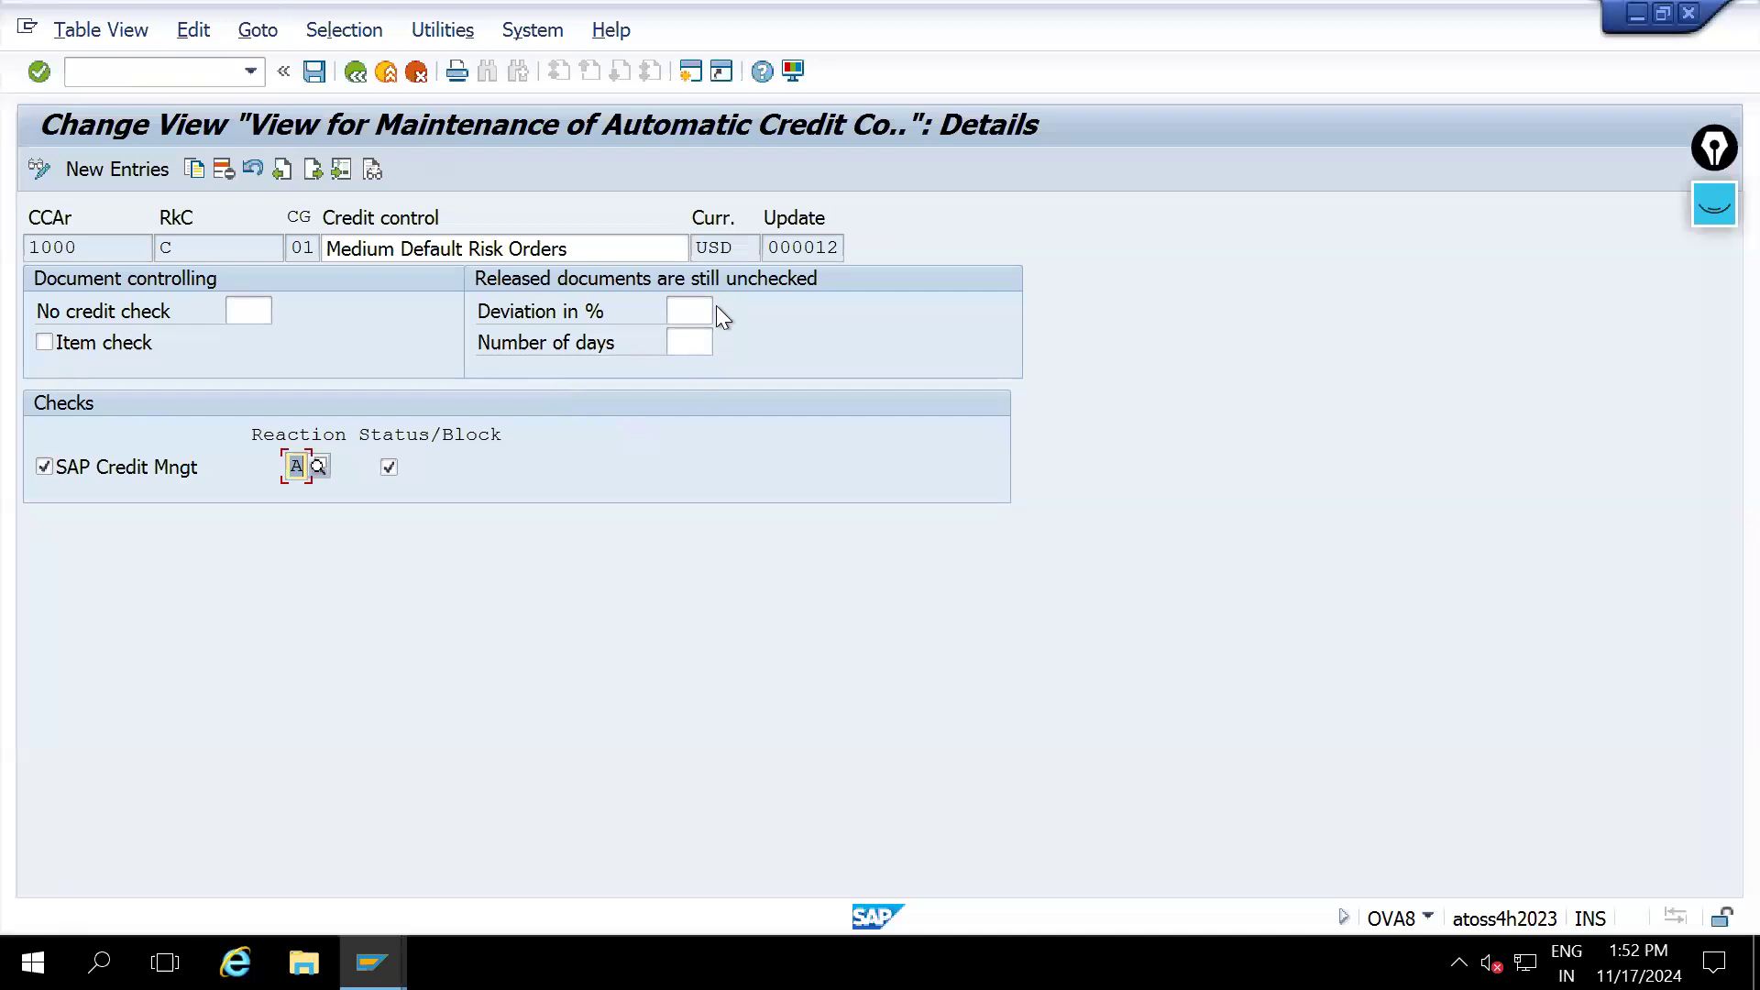
Inspect the Deviation in % and Number of days fields for released documents, and return to the IMG structure
left_click(679, 336)
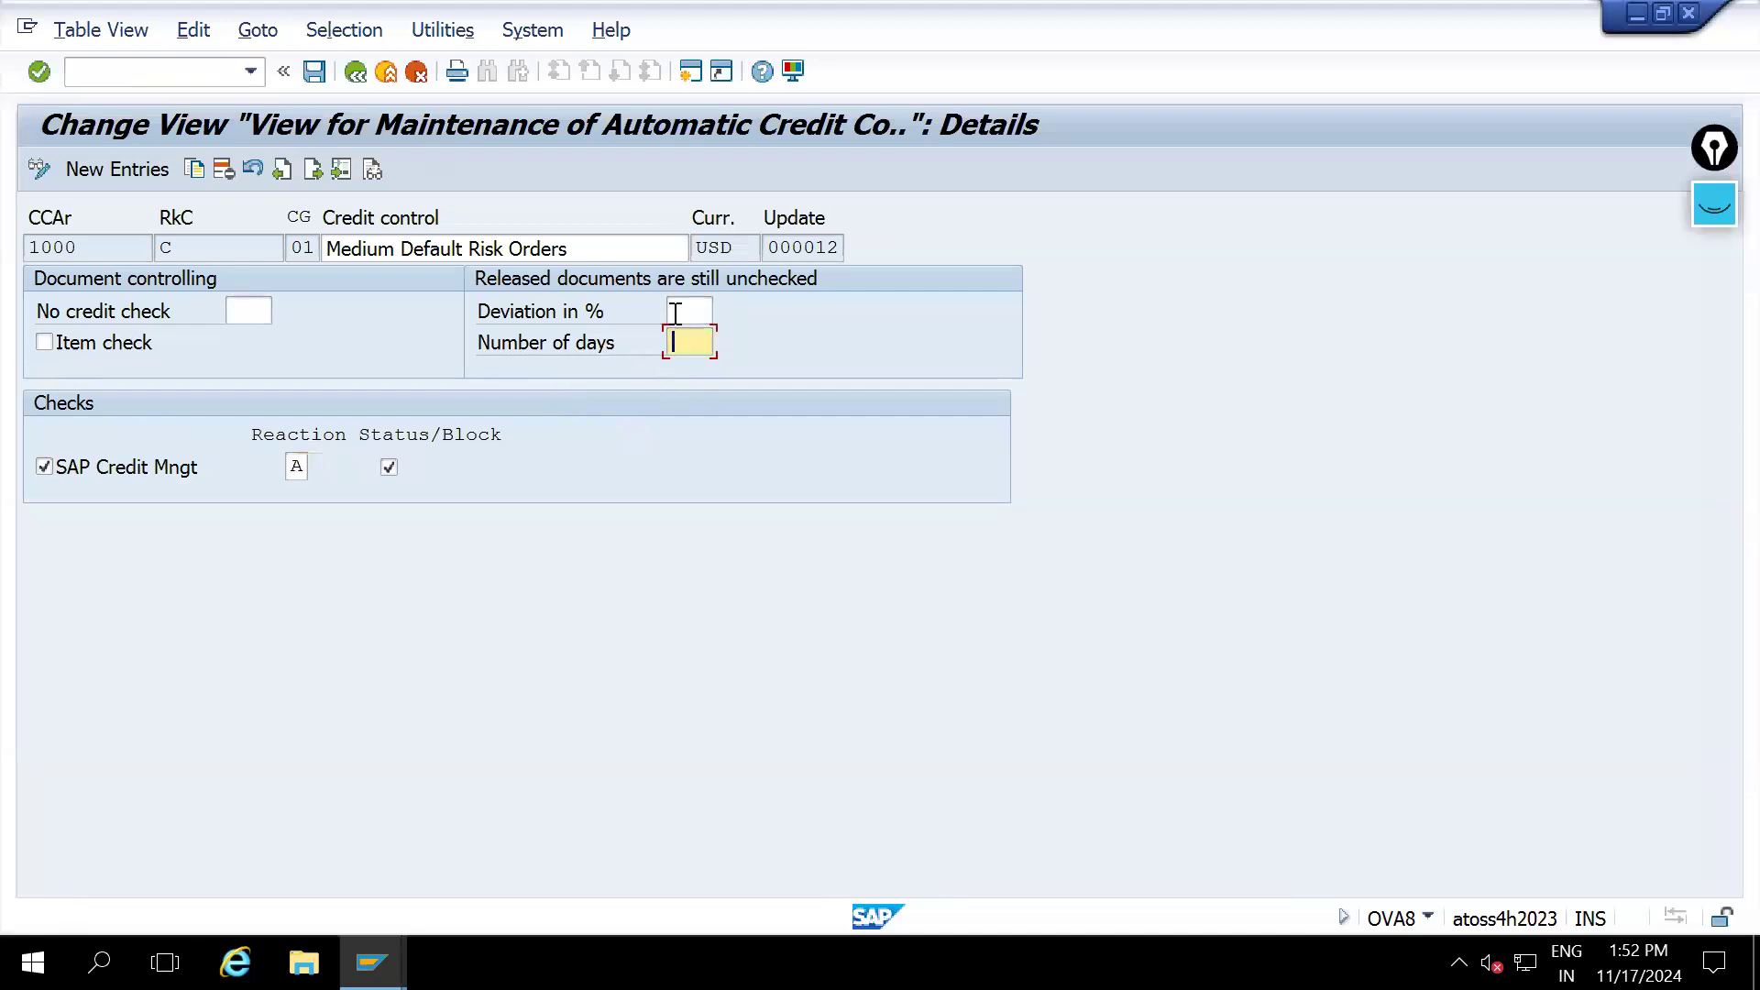
left_click(679, 310)
left_click(683, 340)
left_click(354, 73)
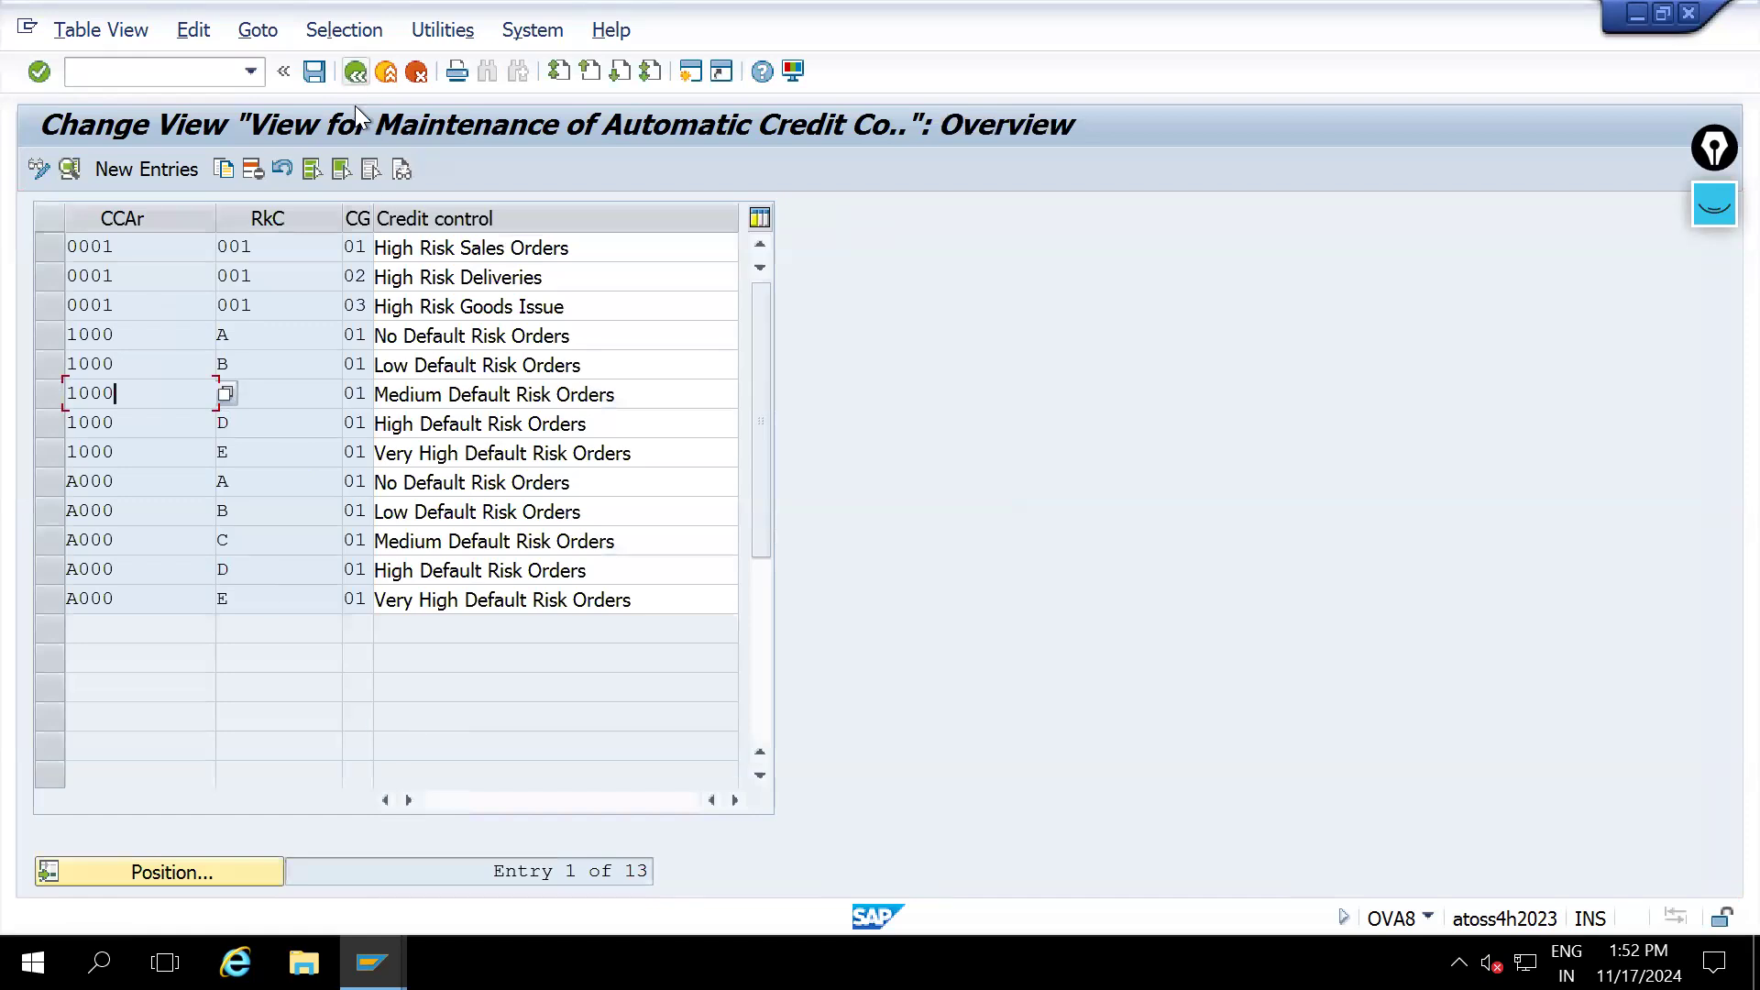
left_click(355, 73)
Expand Customer Enhancements under Integration with Sales and Distribution and locate the BAdI for connecting SD to SAP Credit Management
left_click(114, 766)
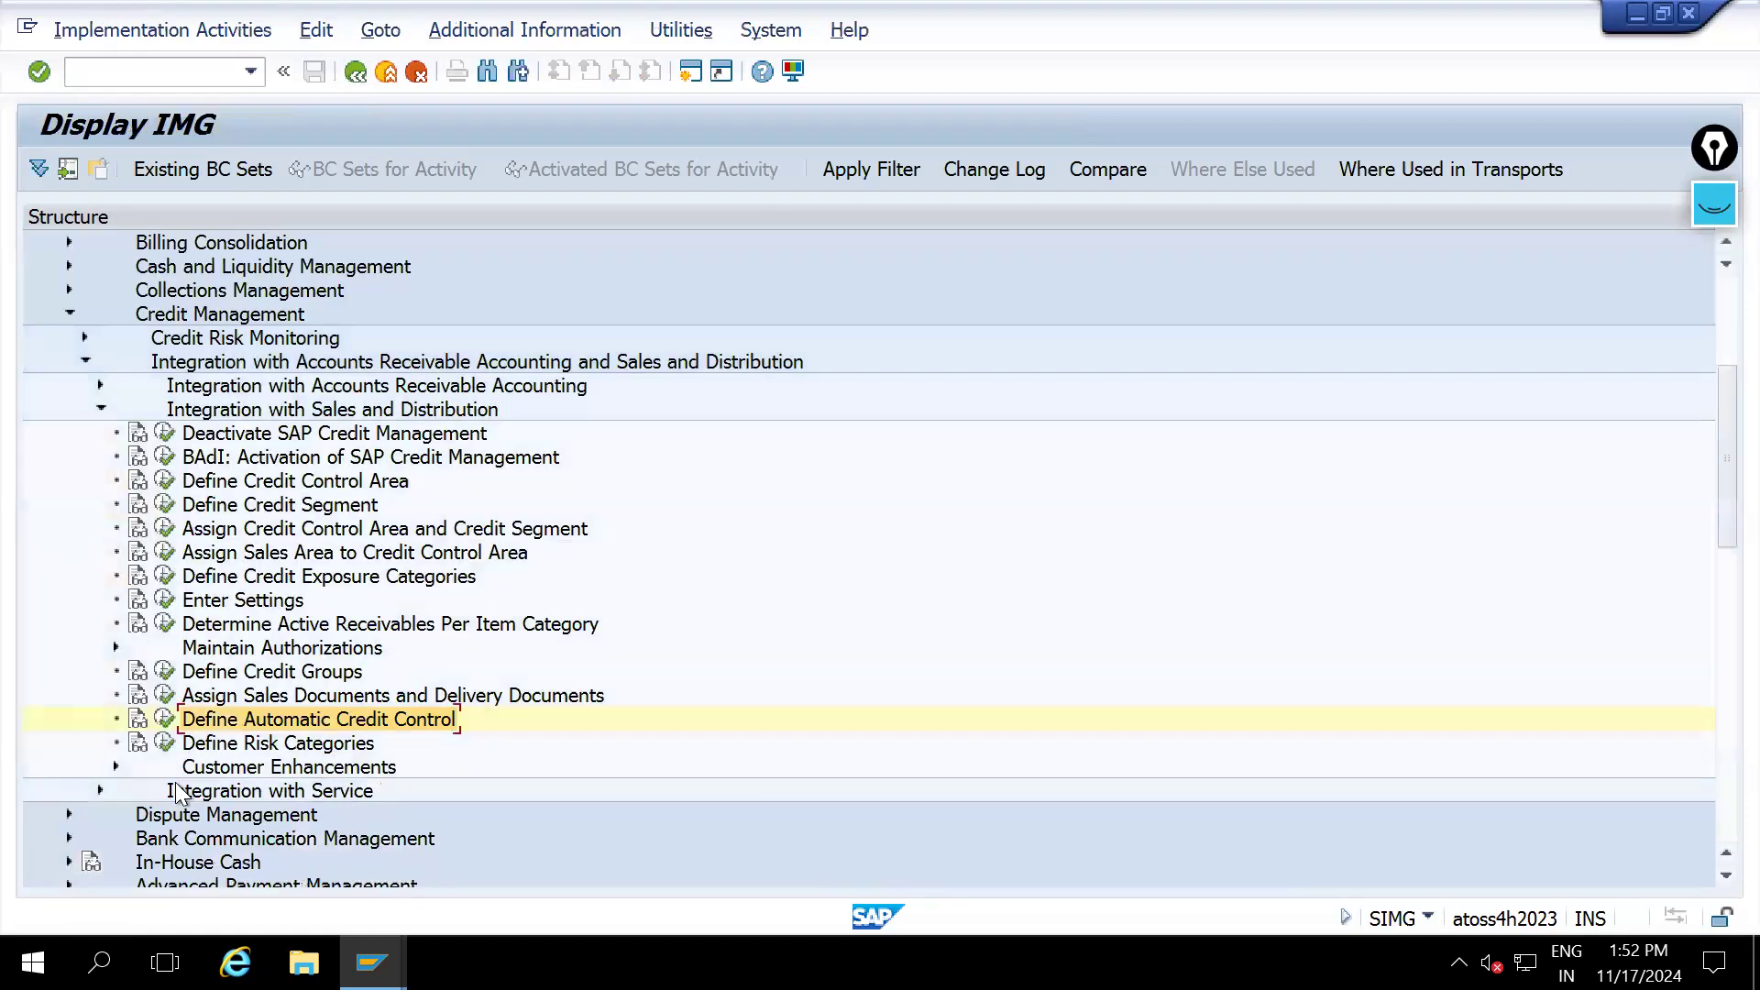
left_click(116, 766)
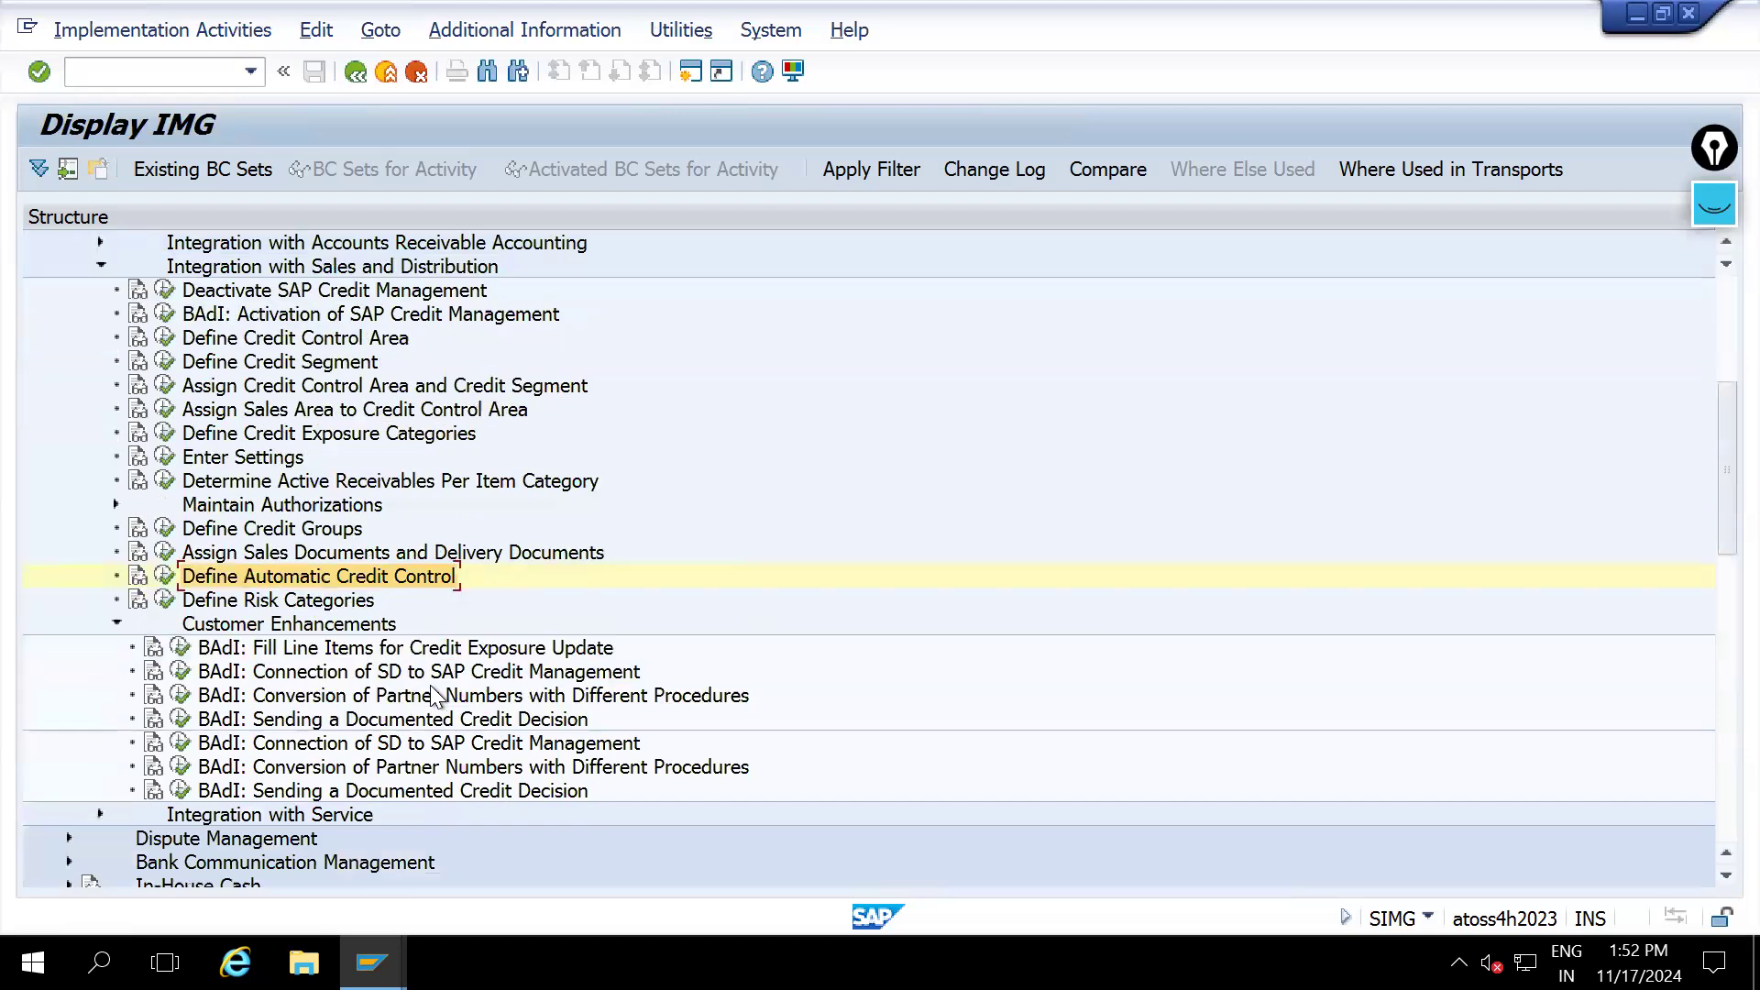
left_click(447, 675)
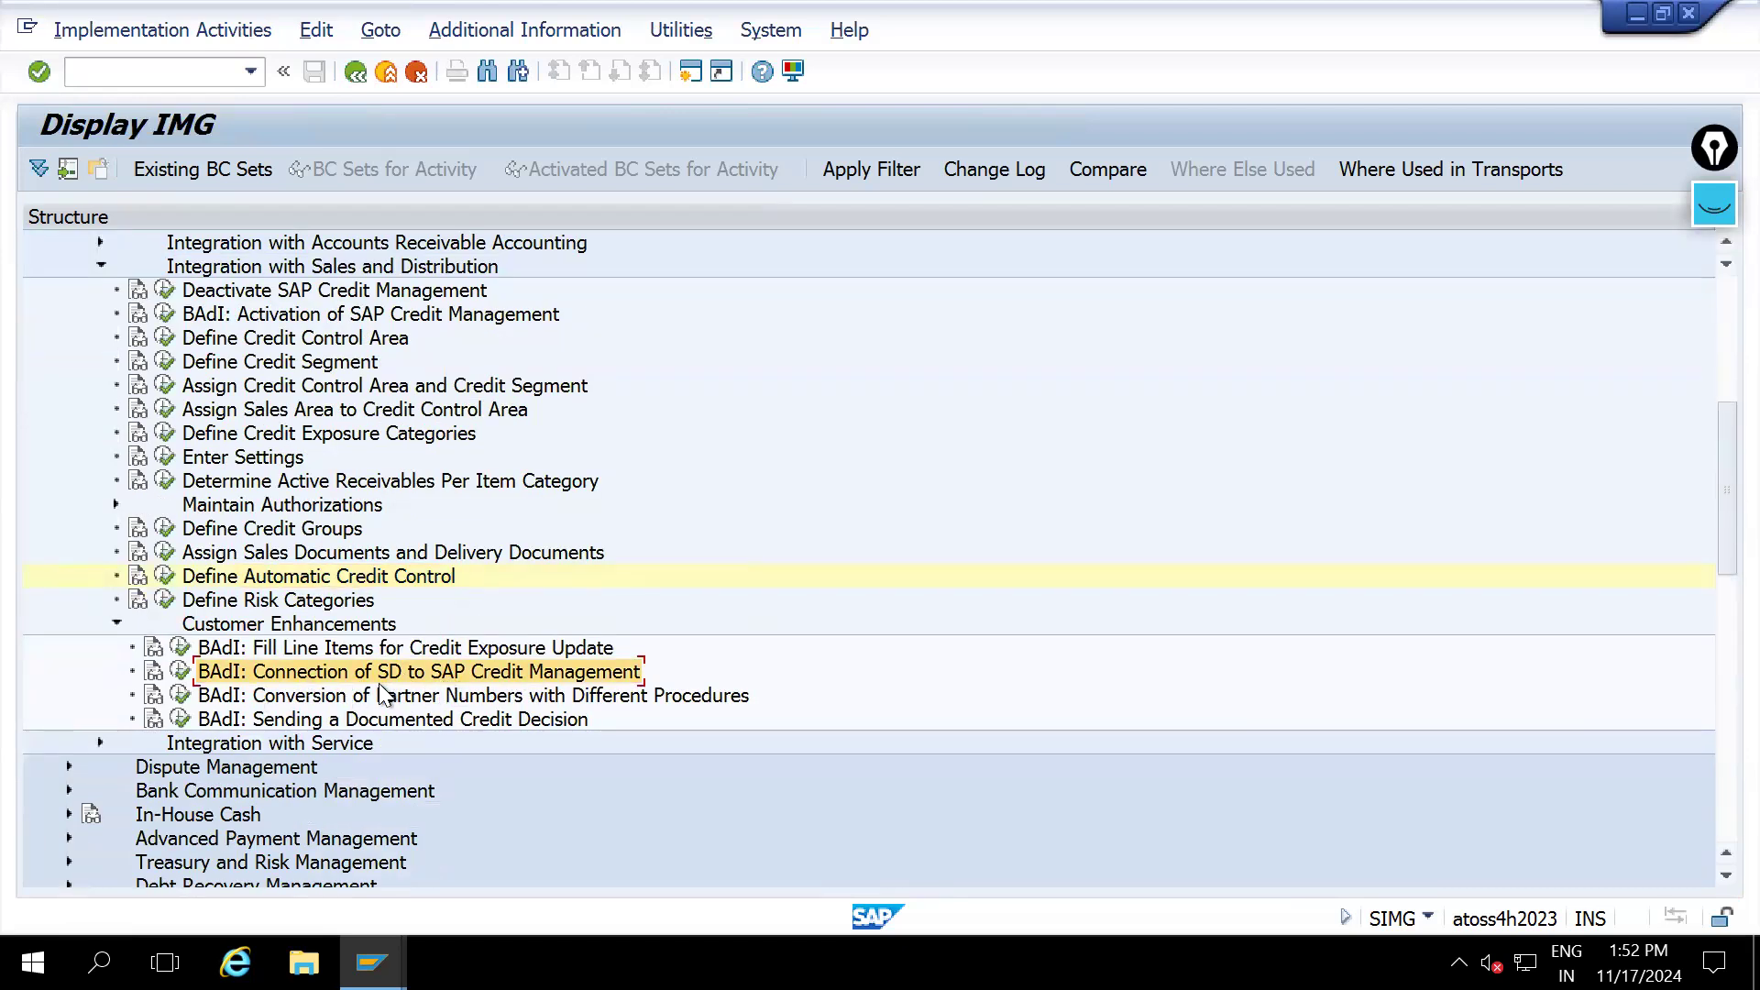
Check the implementations of the BAdI connecting SD to SAP Credit Management, and start transaction SE18 in the table display session
left_click(180, 671)
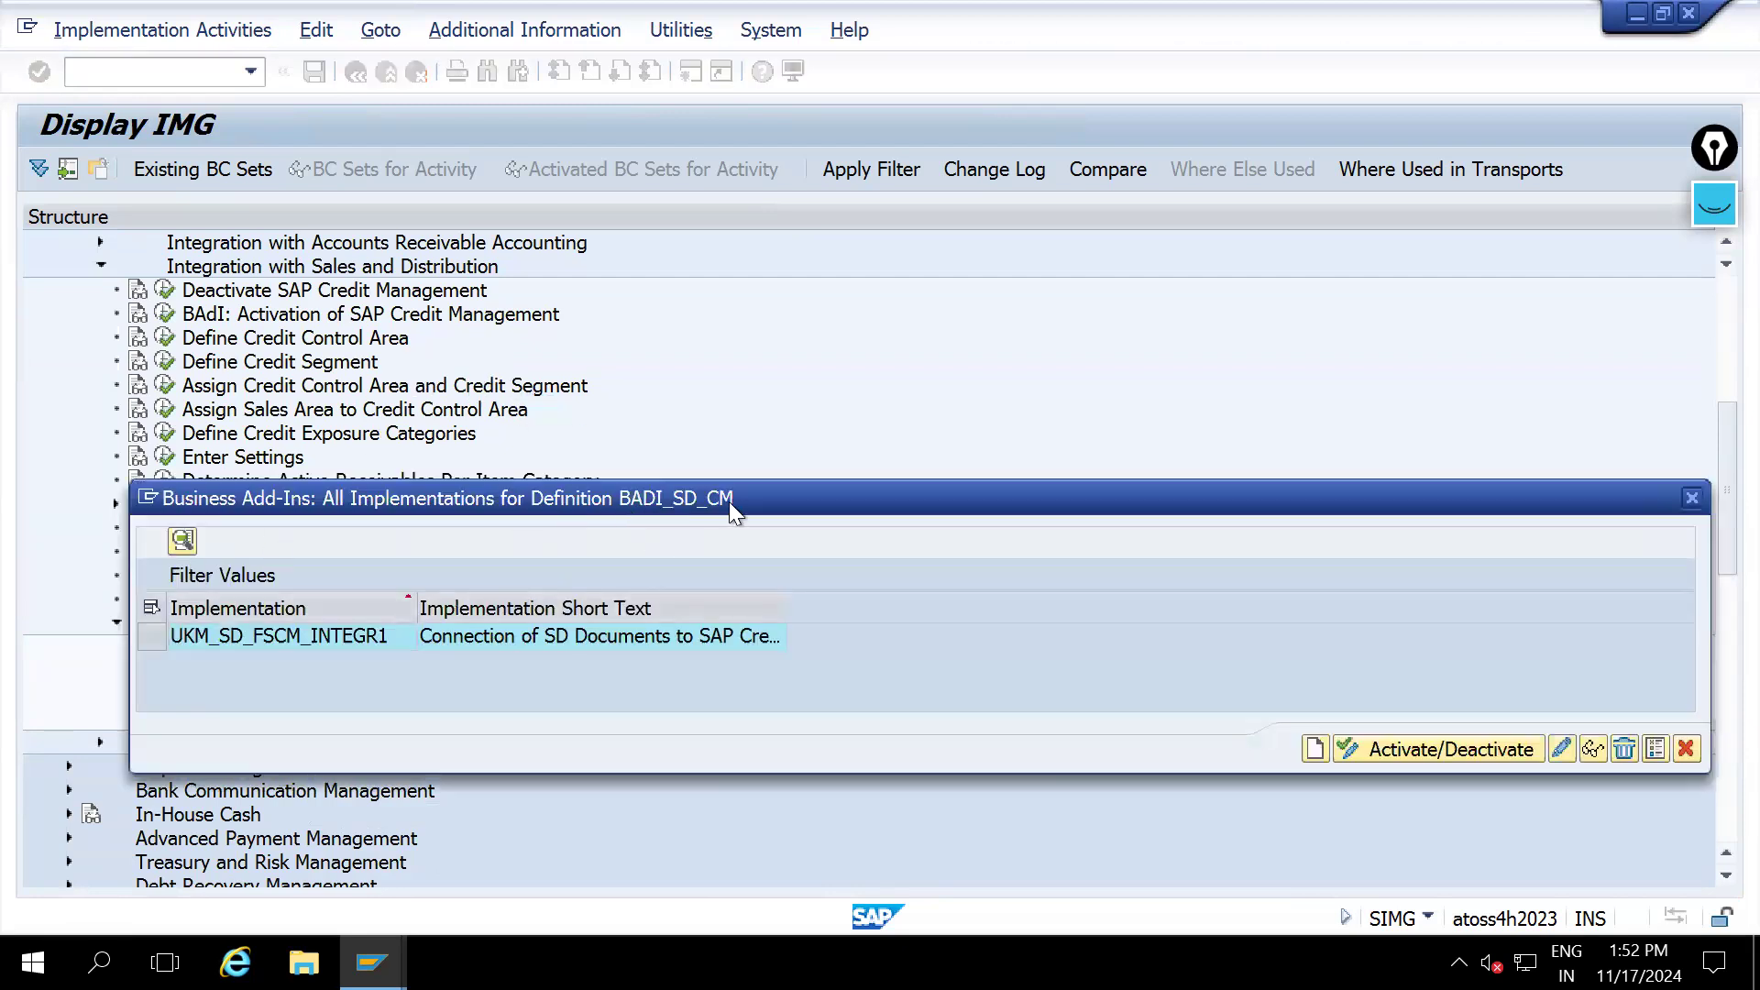
left_click(371, 962)
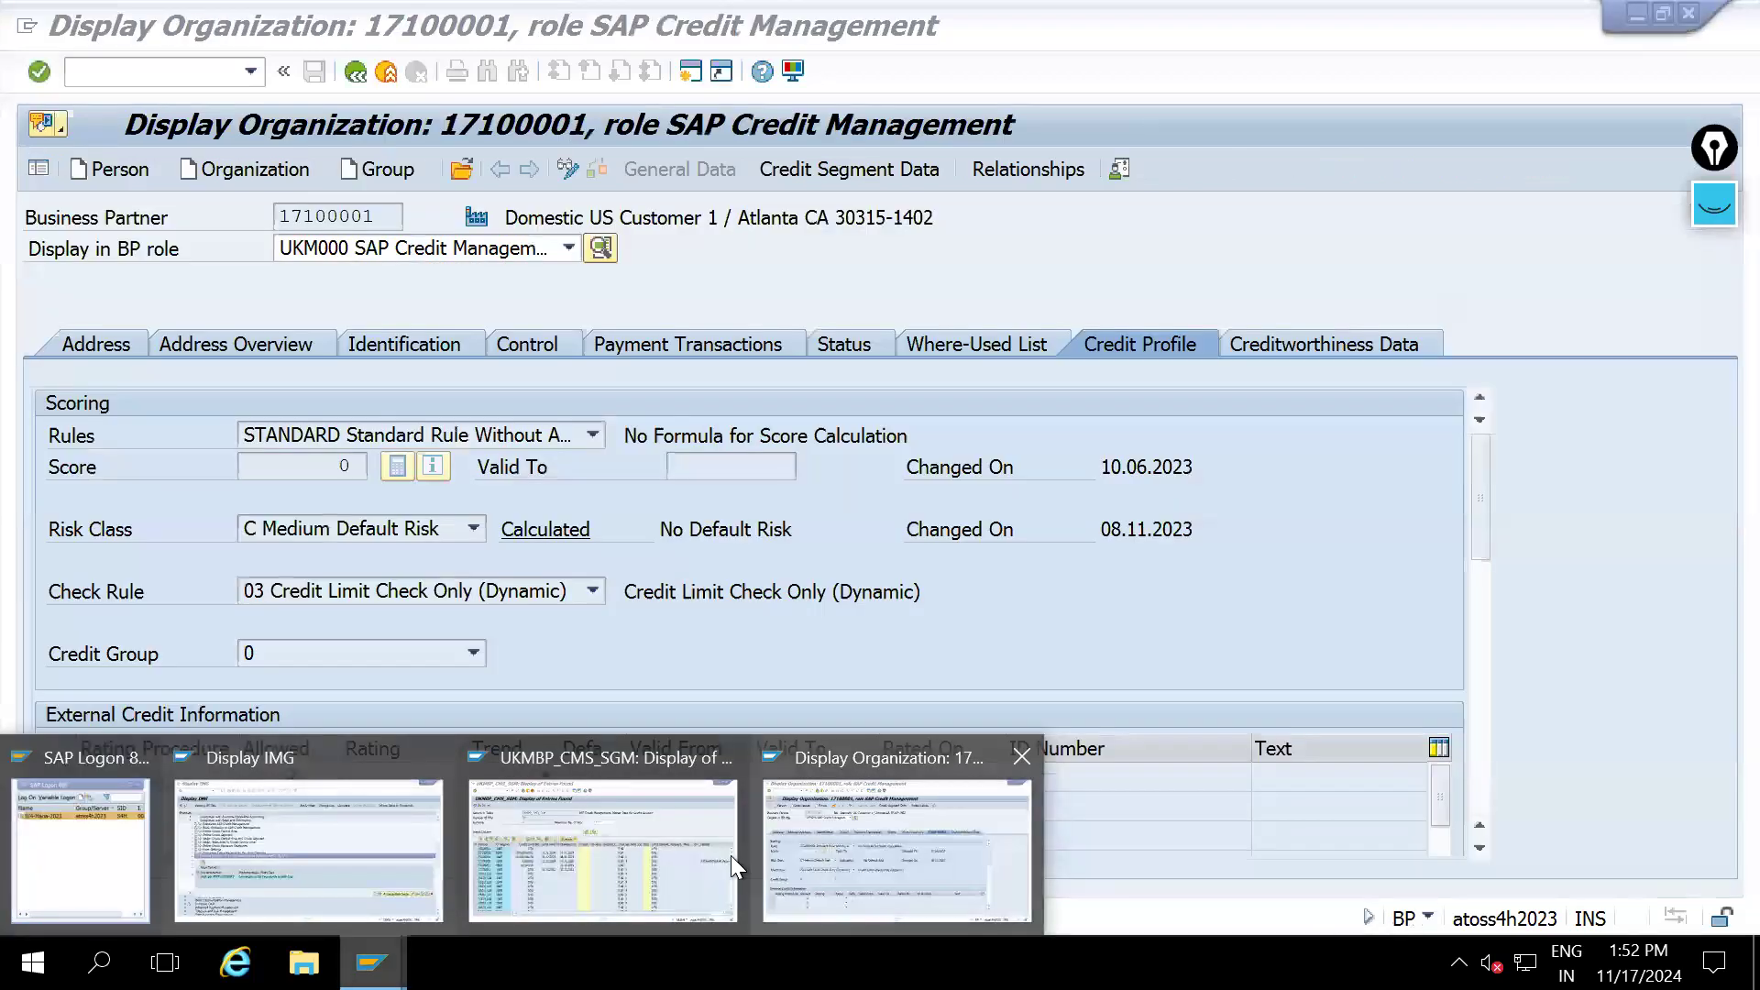
left_click(729, 855)
left_click(165, 74)
type("/NSE18")
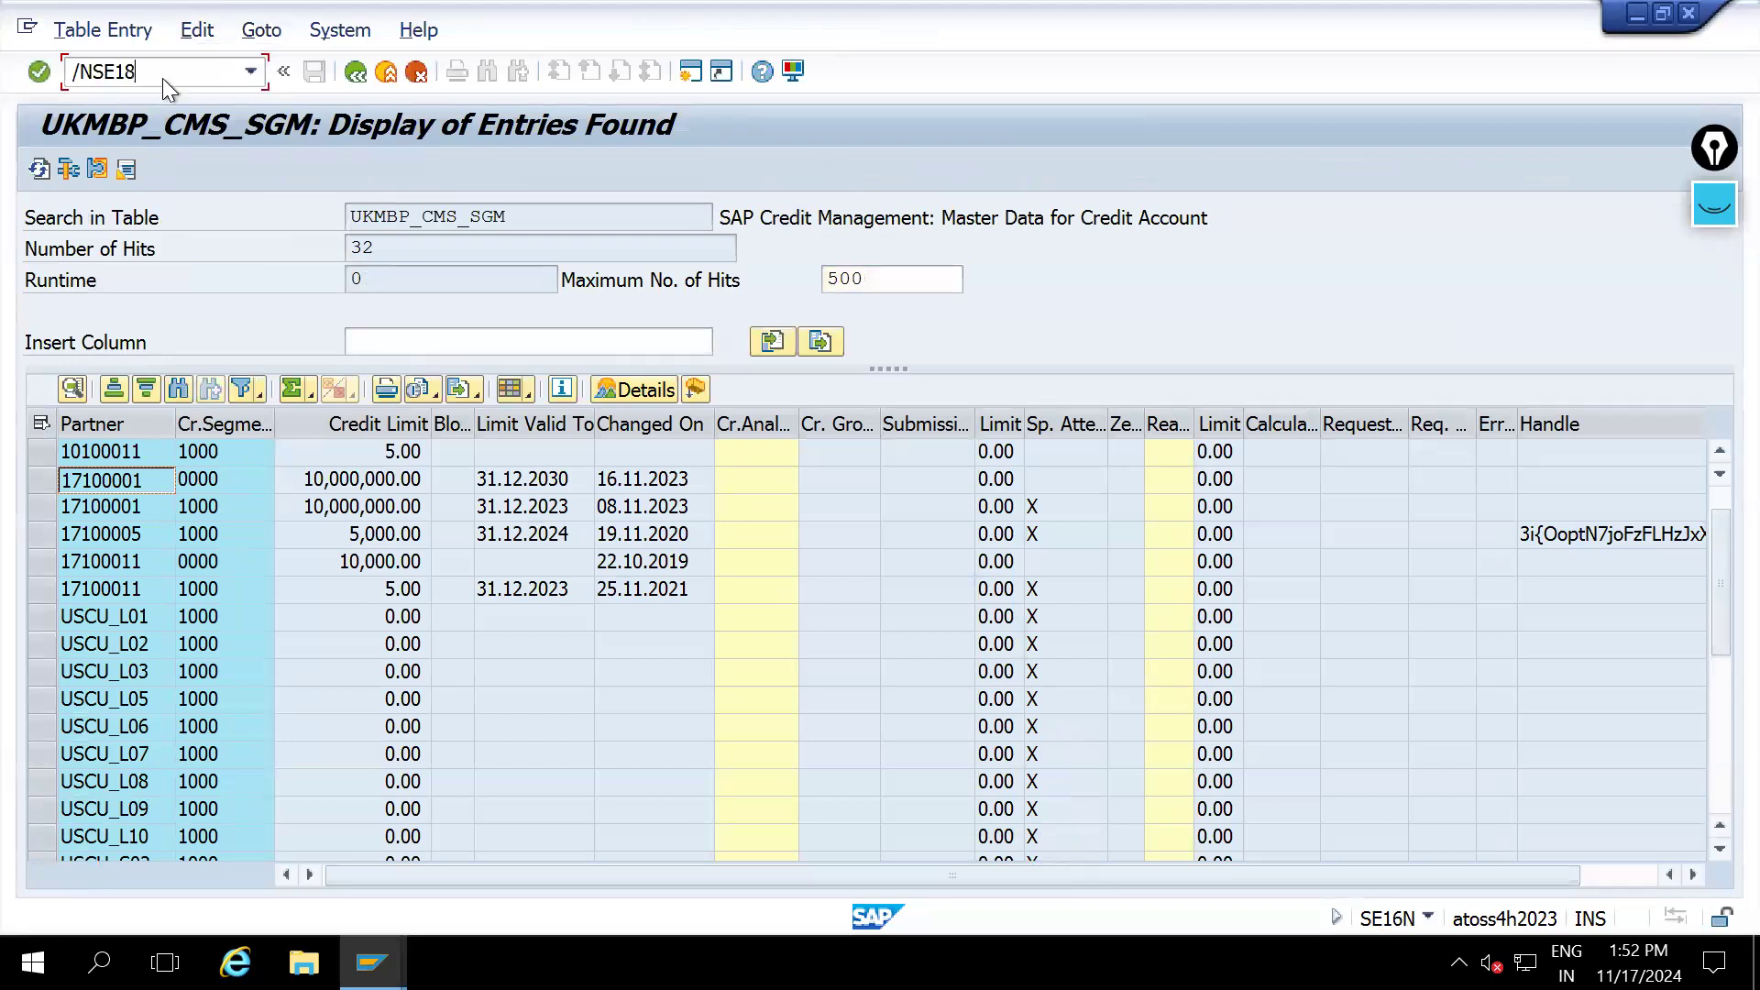
key("Return")
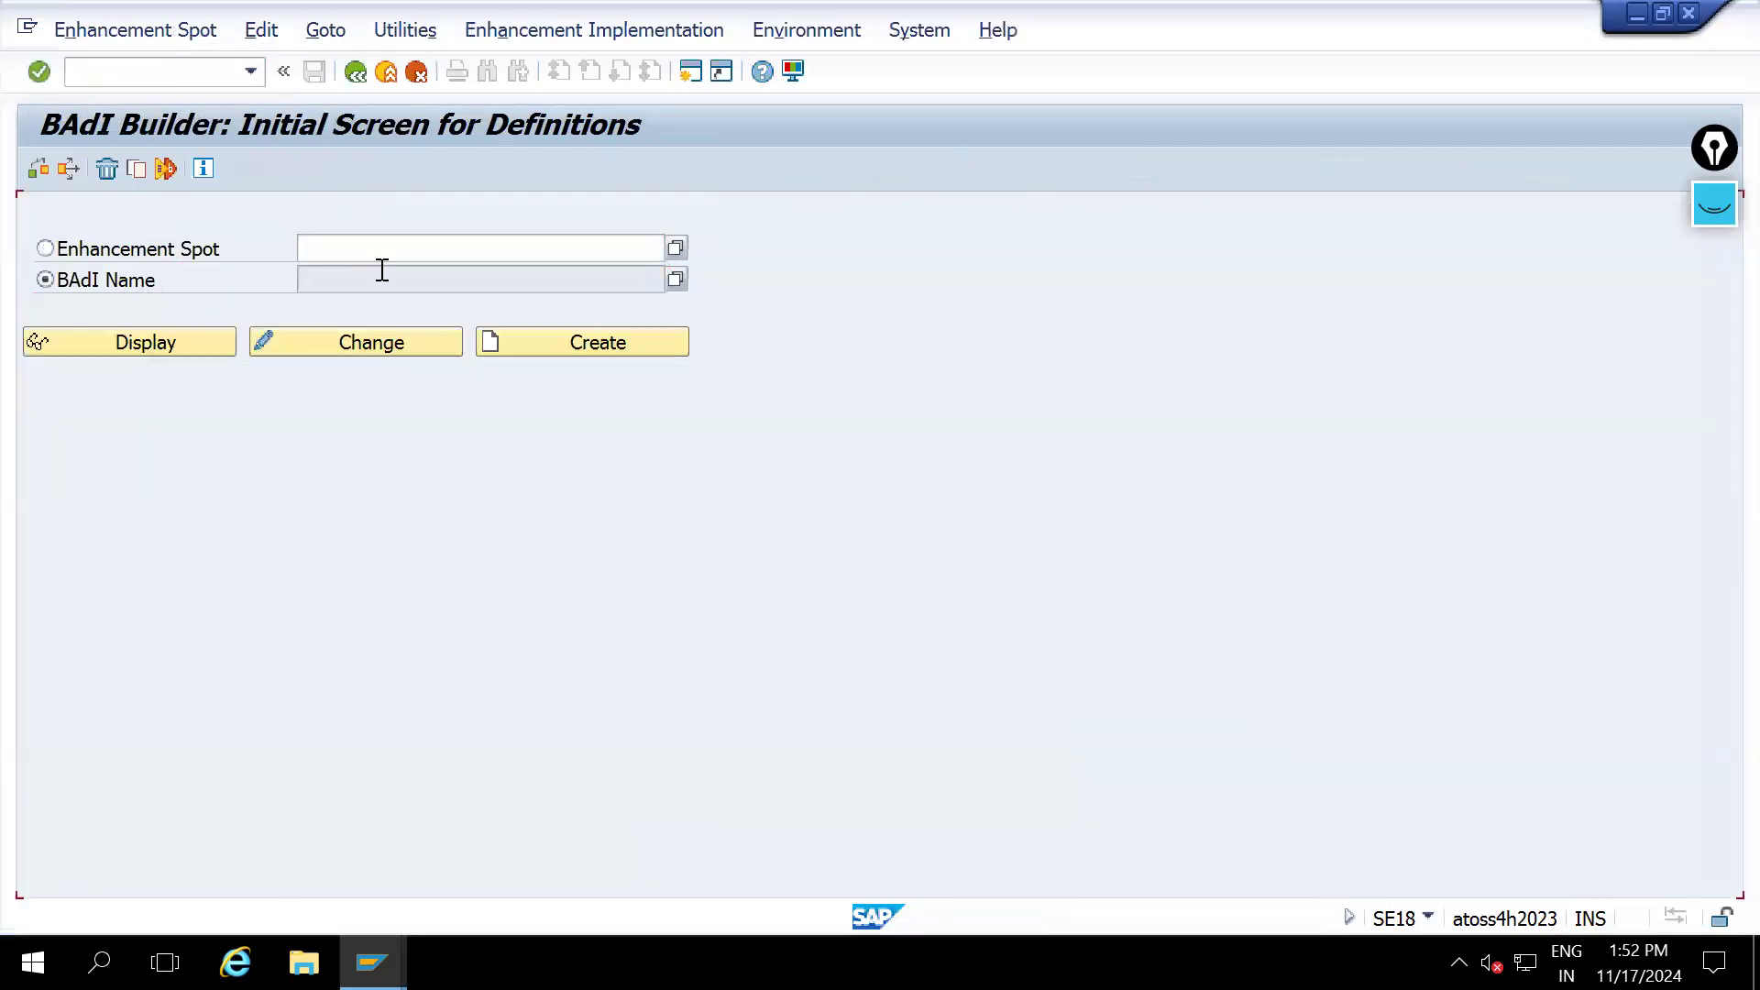
Enter BADI_CD_SCM as the BAdI name and compare it with the definition name shown in the IMG window
left_click(390, 290)
type("BADI_")
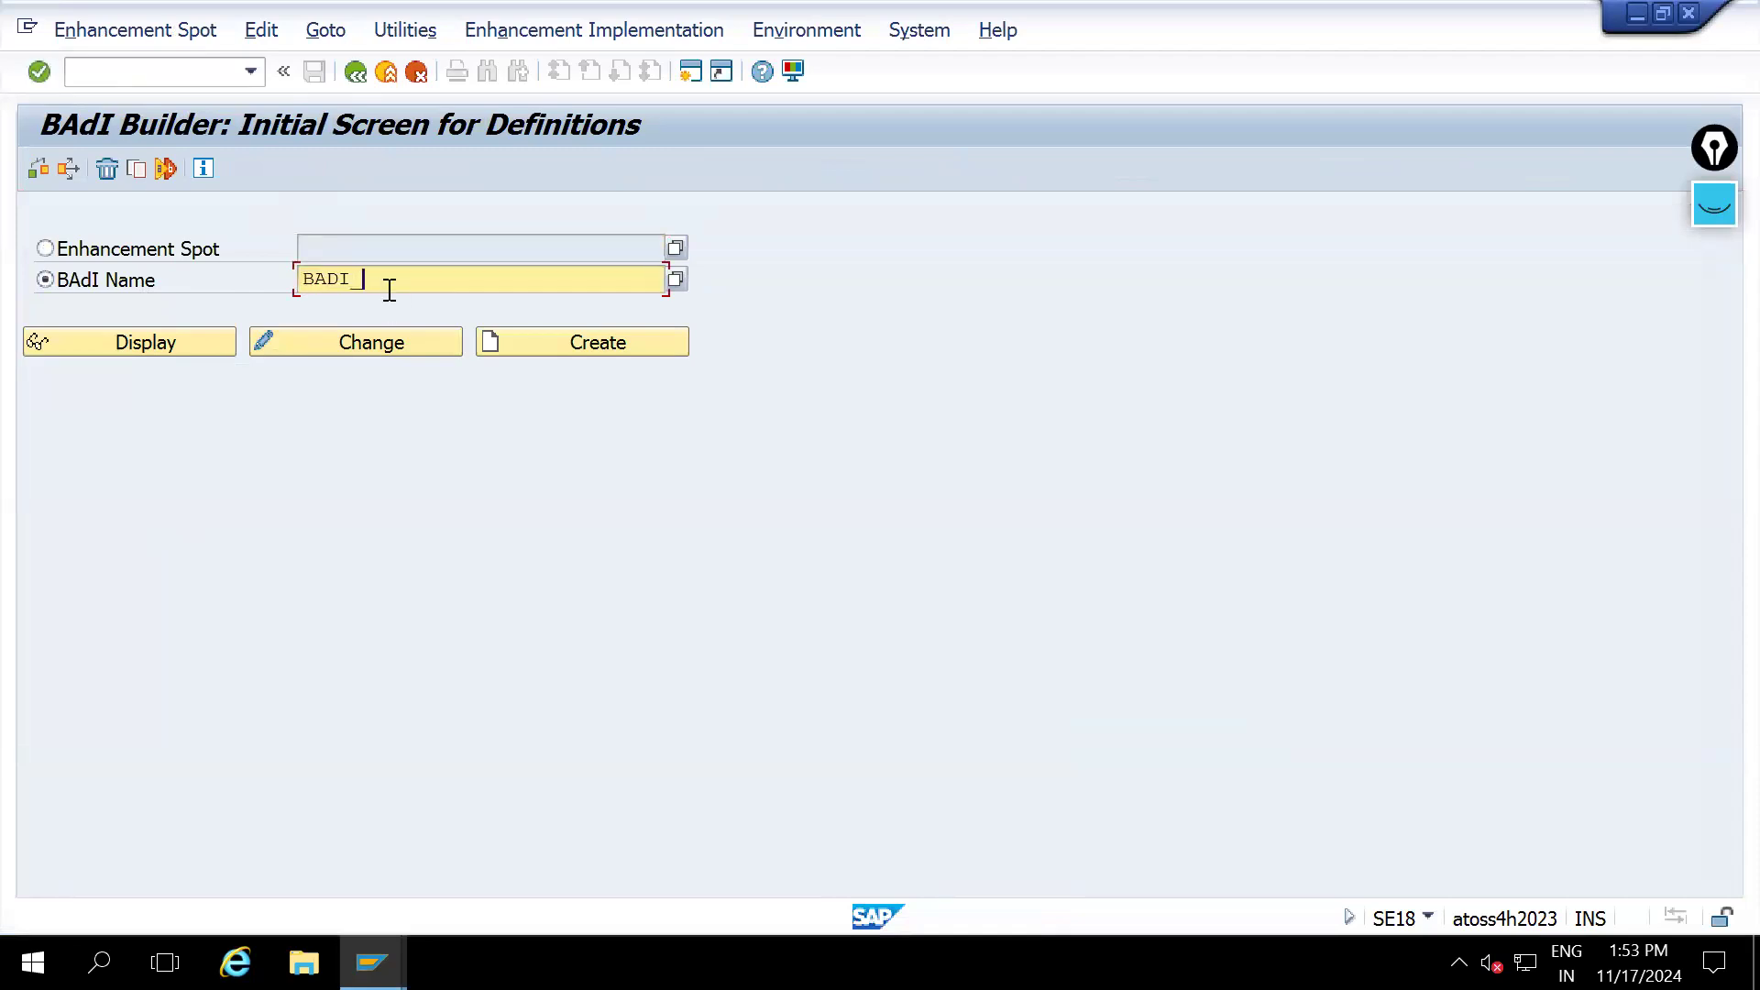
type("CD_SCM")
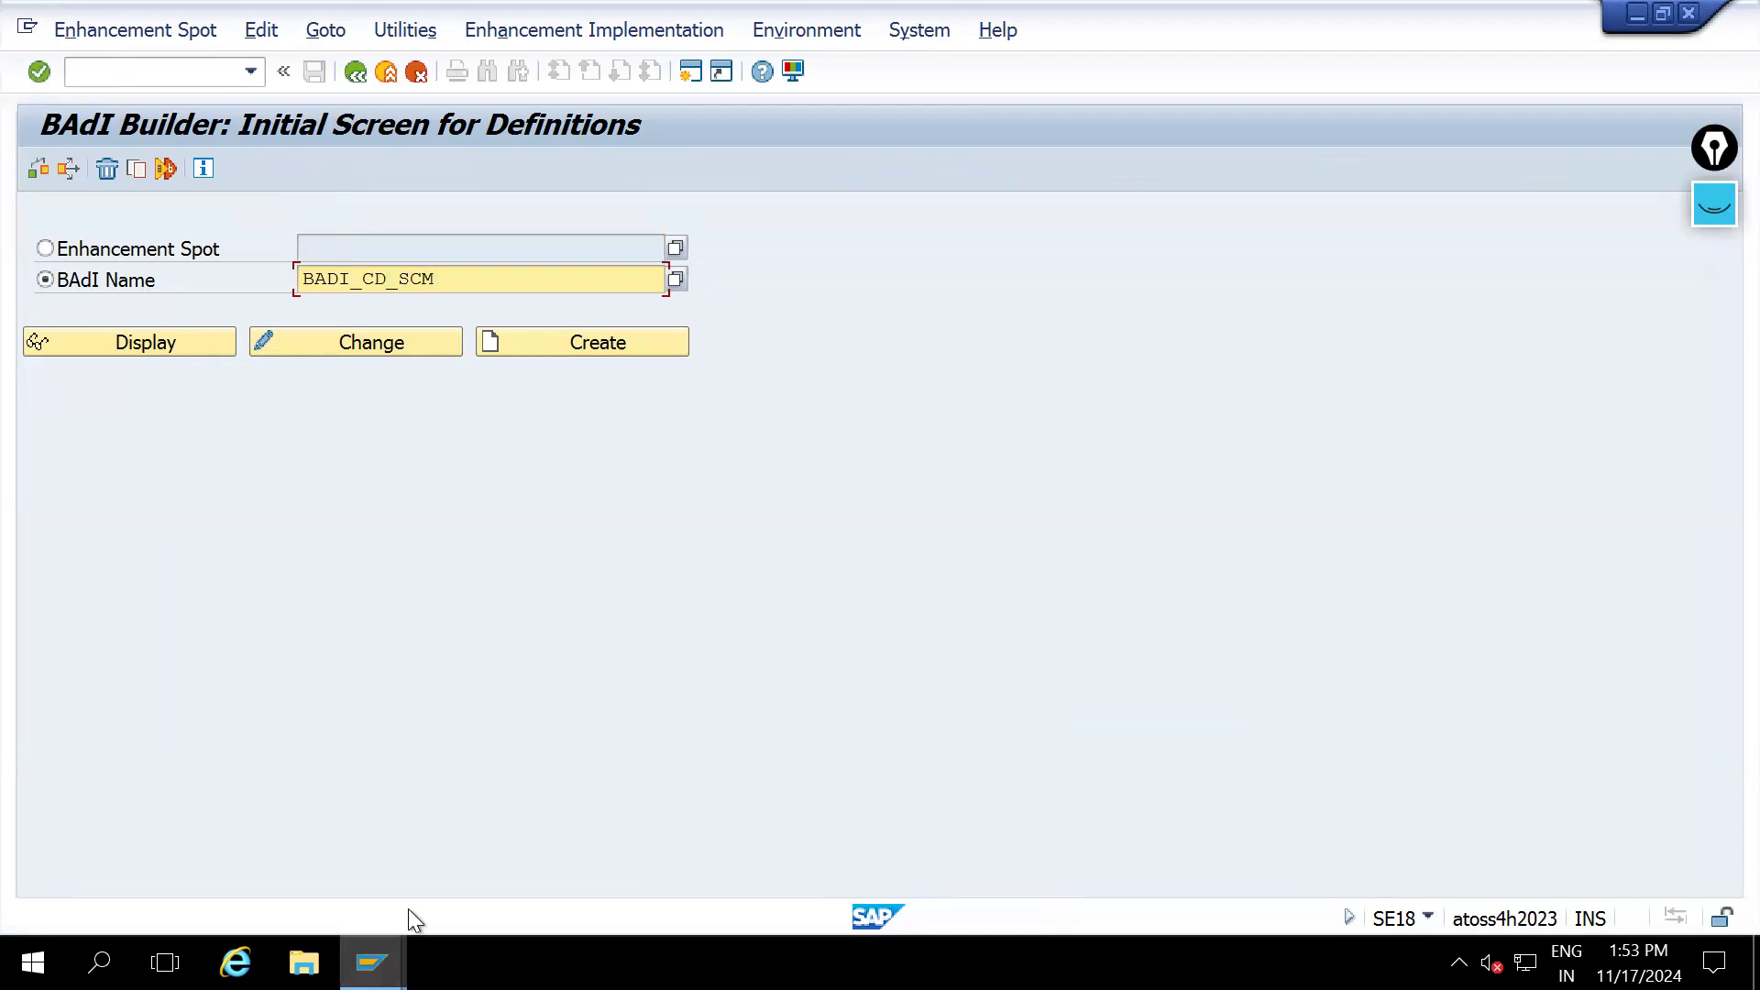
mouse_move(371, 963)
left_click(322, 894)
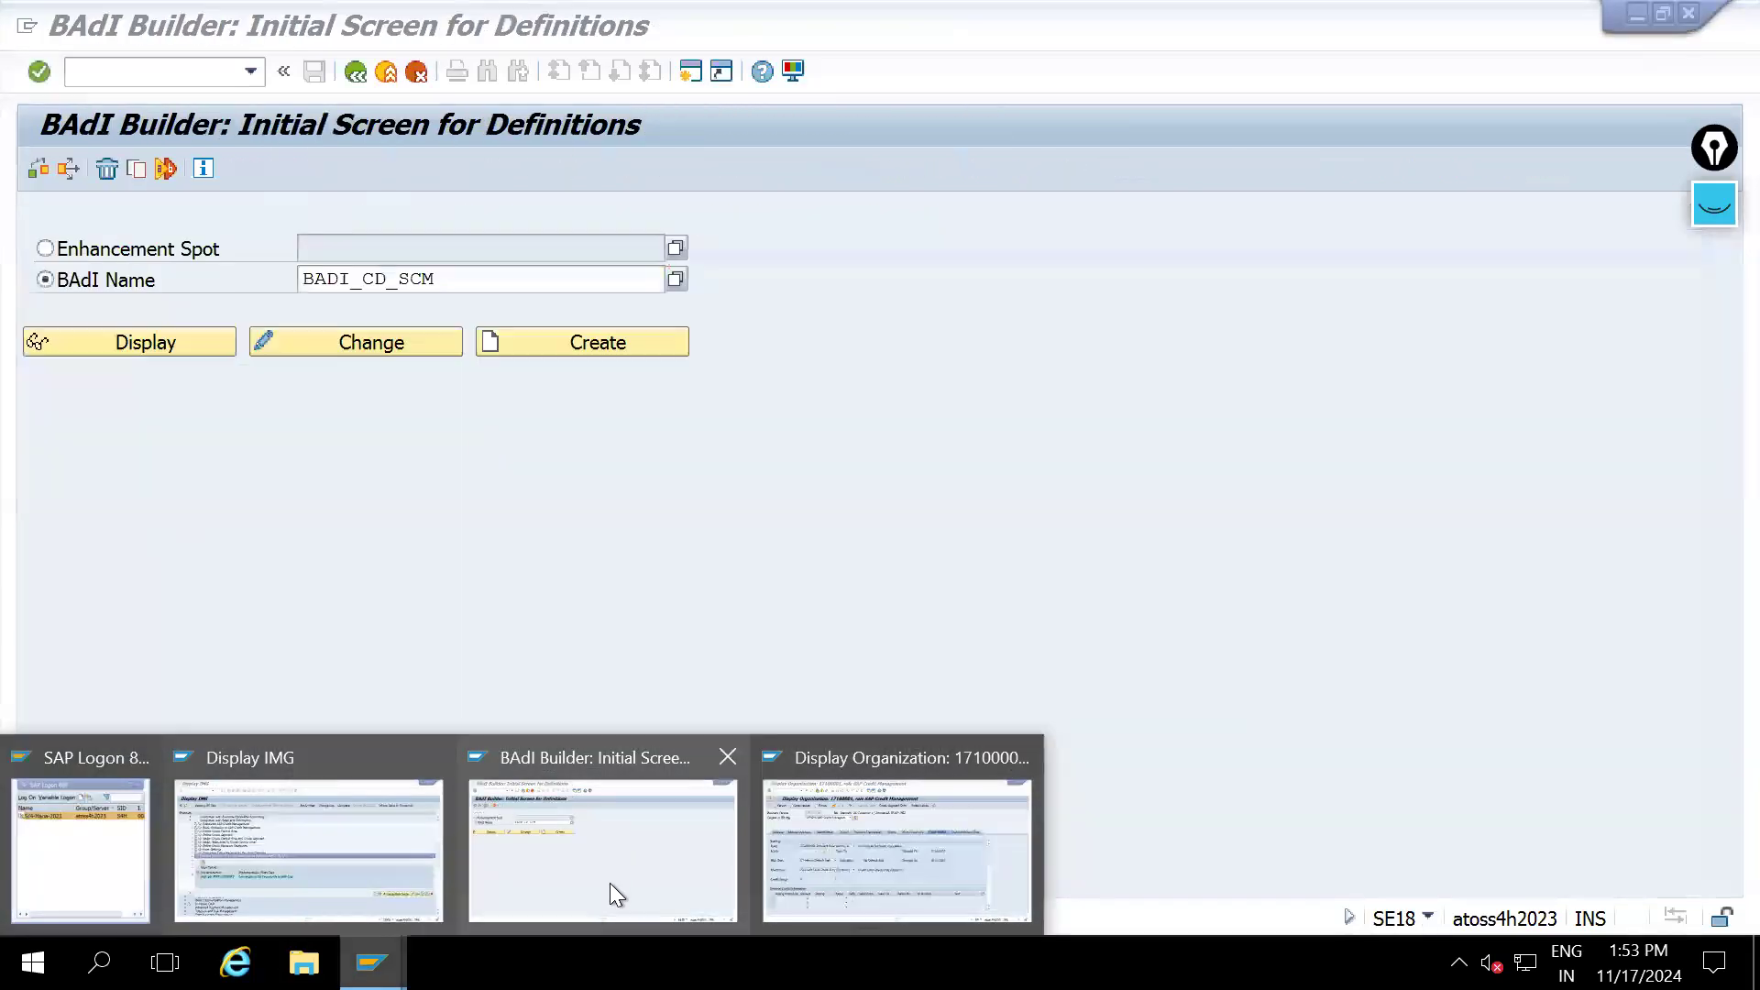
left_click(608, 883)
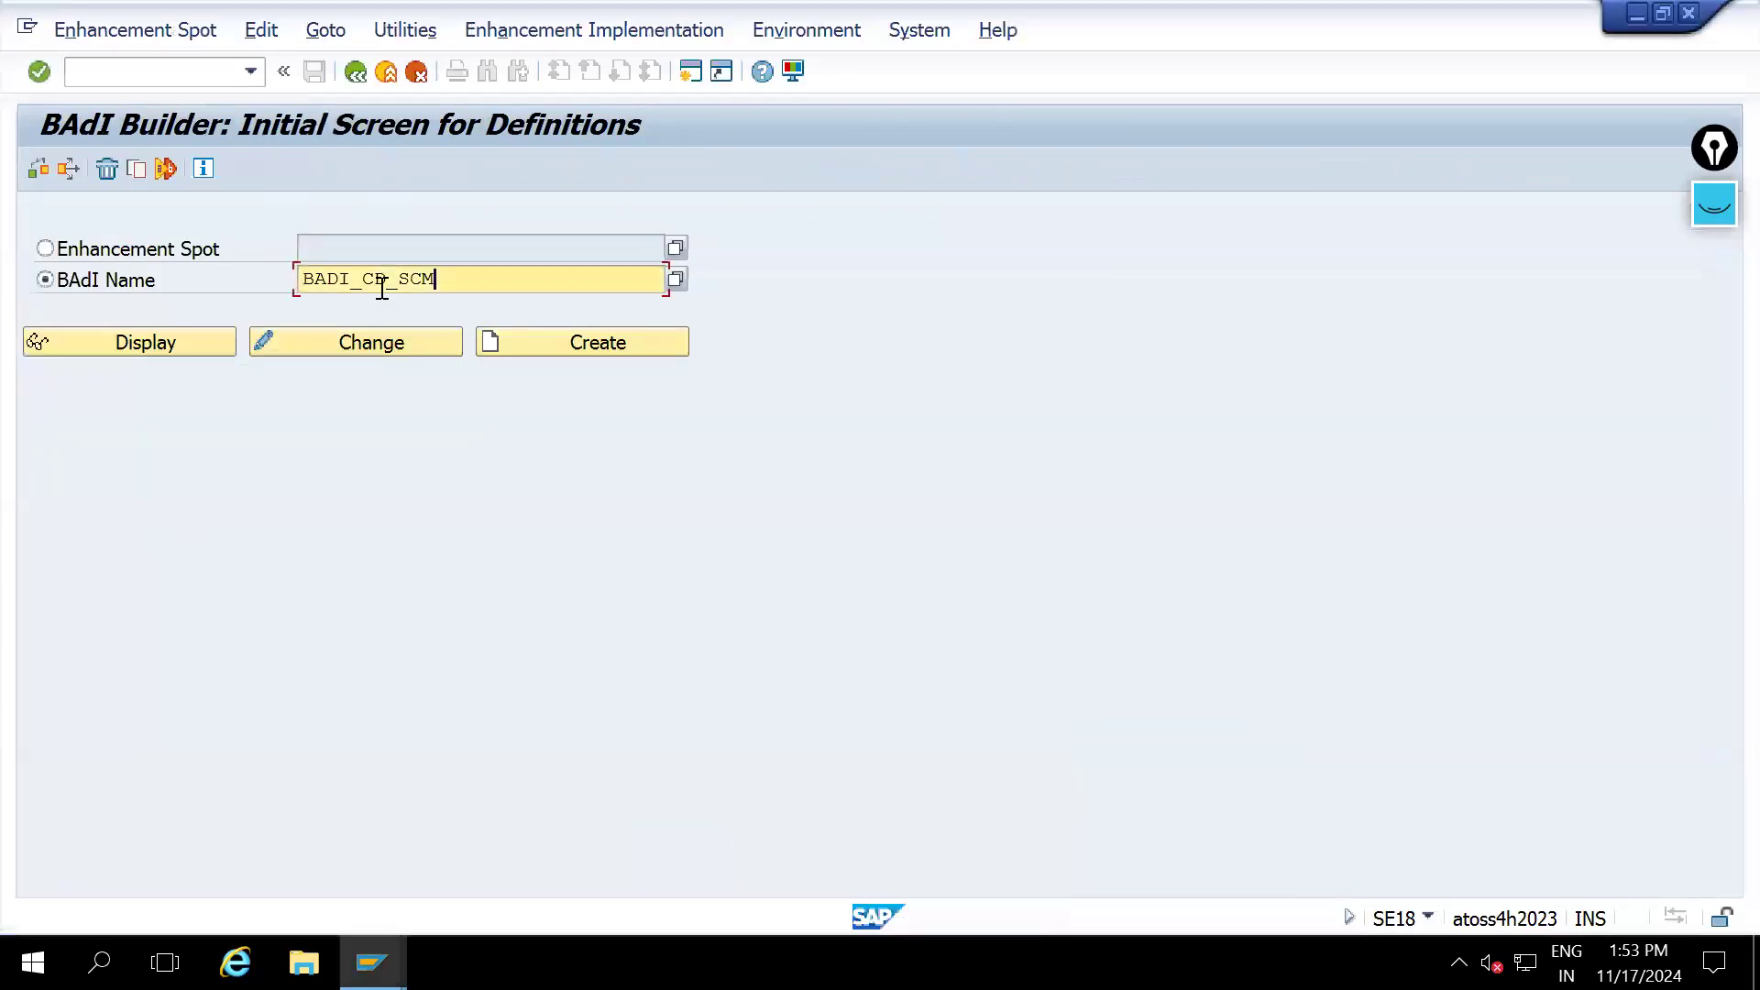
Correct the BAdI name to BADI_SD_CM and display its definition
double_click(373, 272)
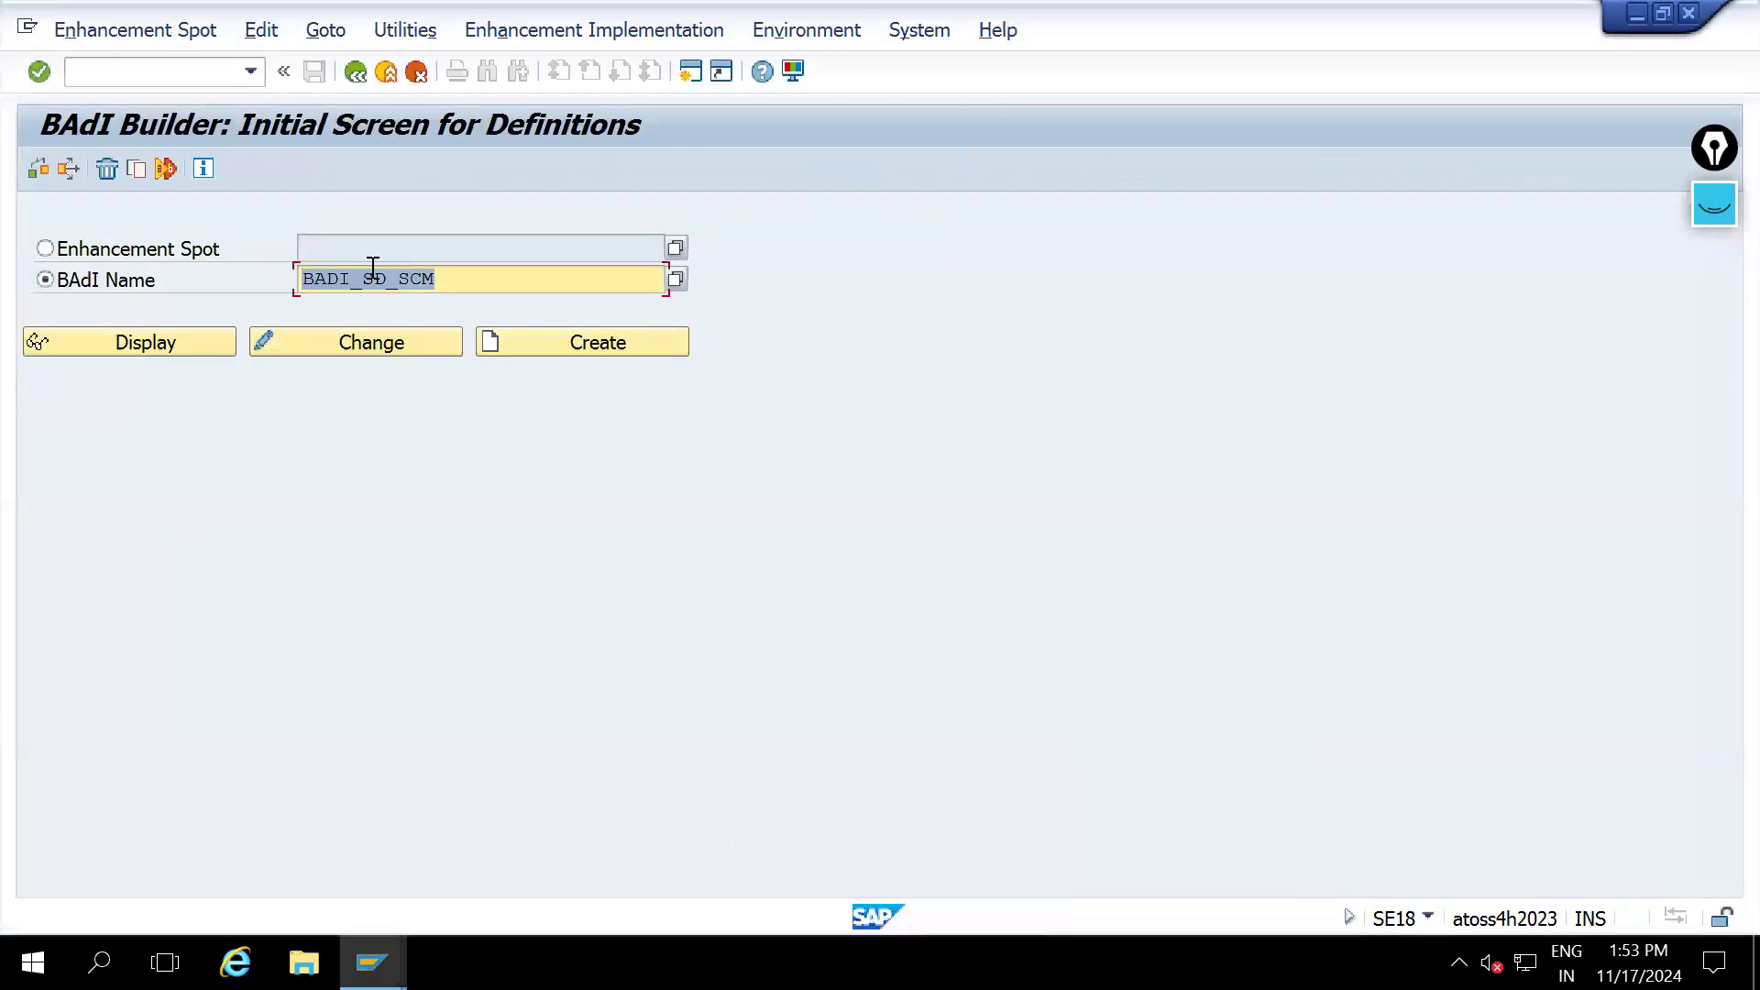
left_click(106, 350)
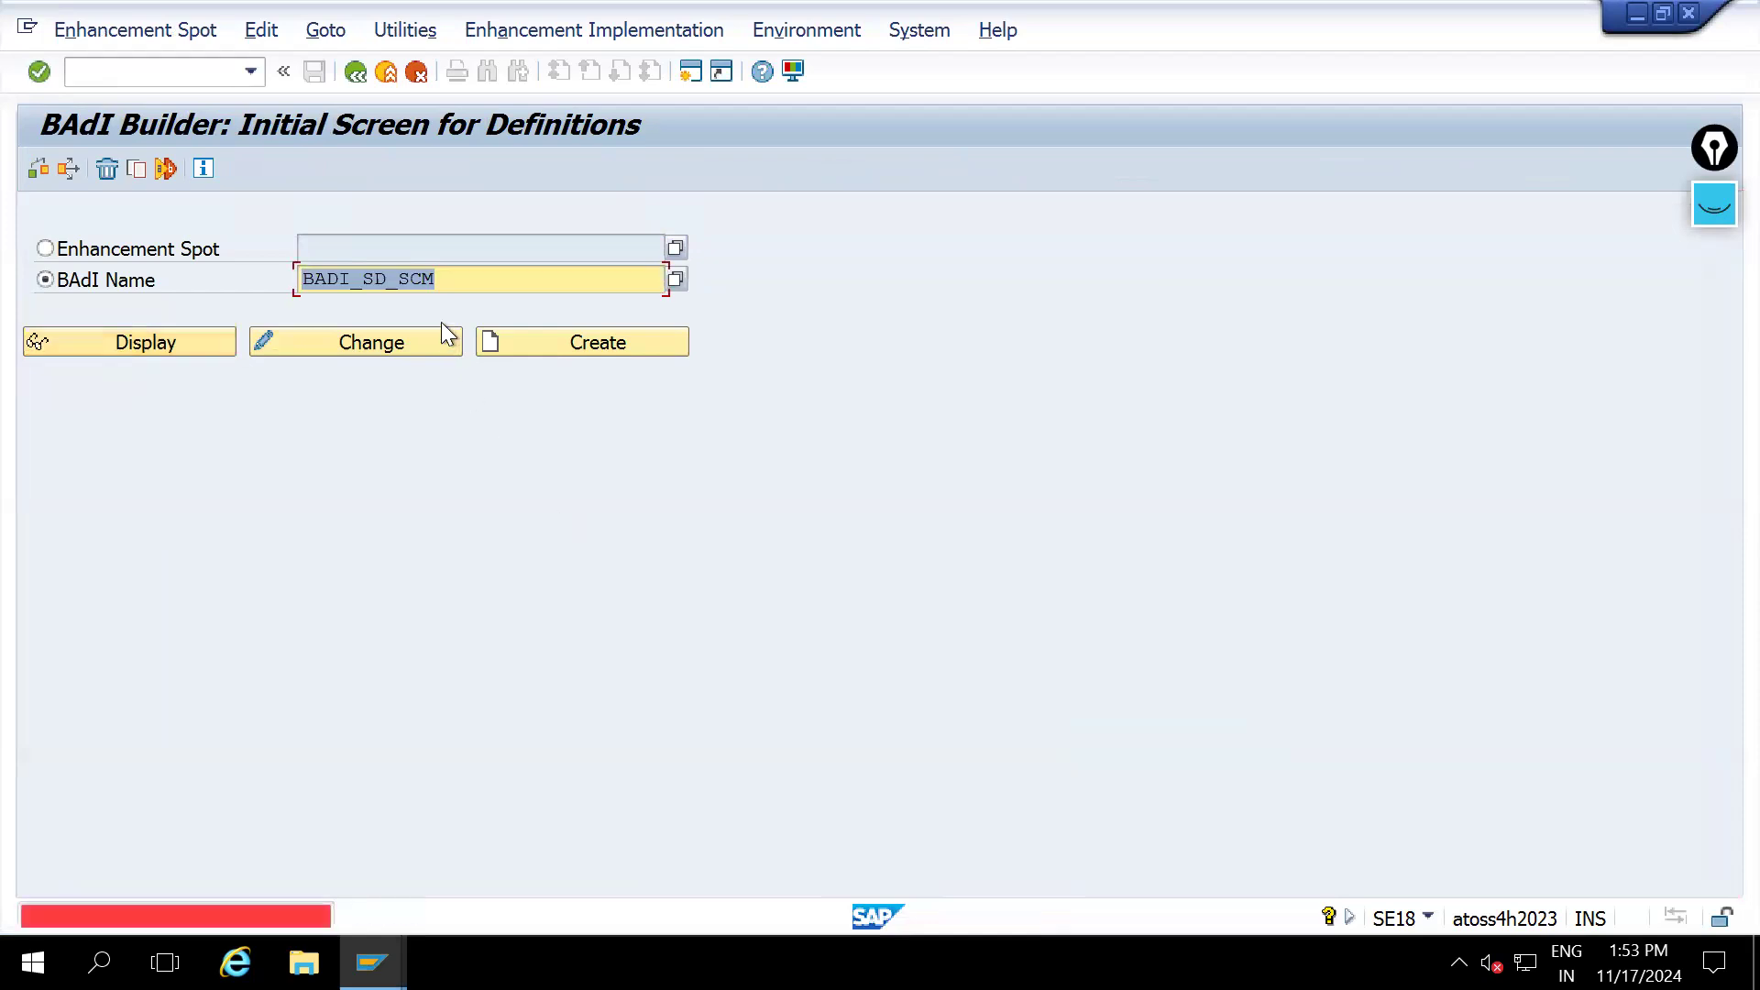
left_click(411, 279)
key("BackSpace")
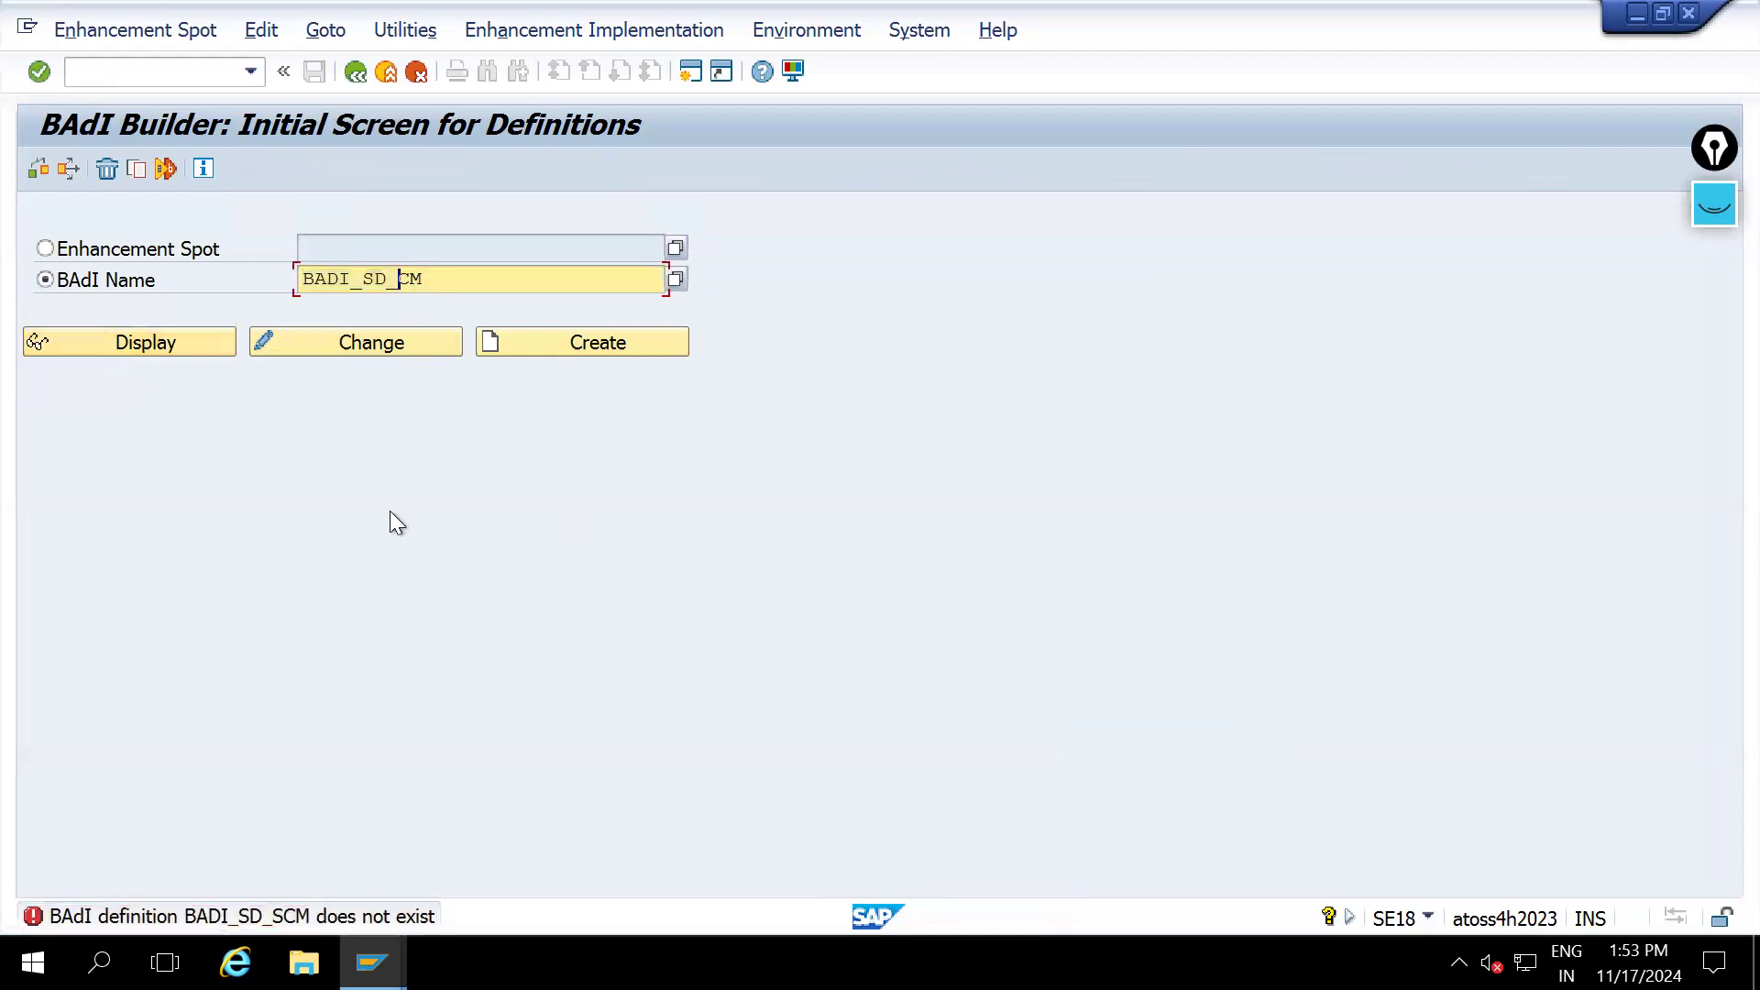
left_click(196, 349)
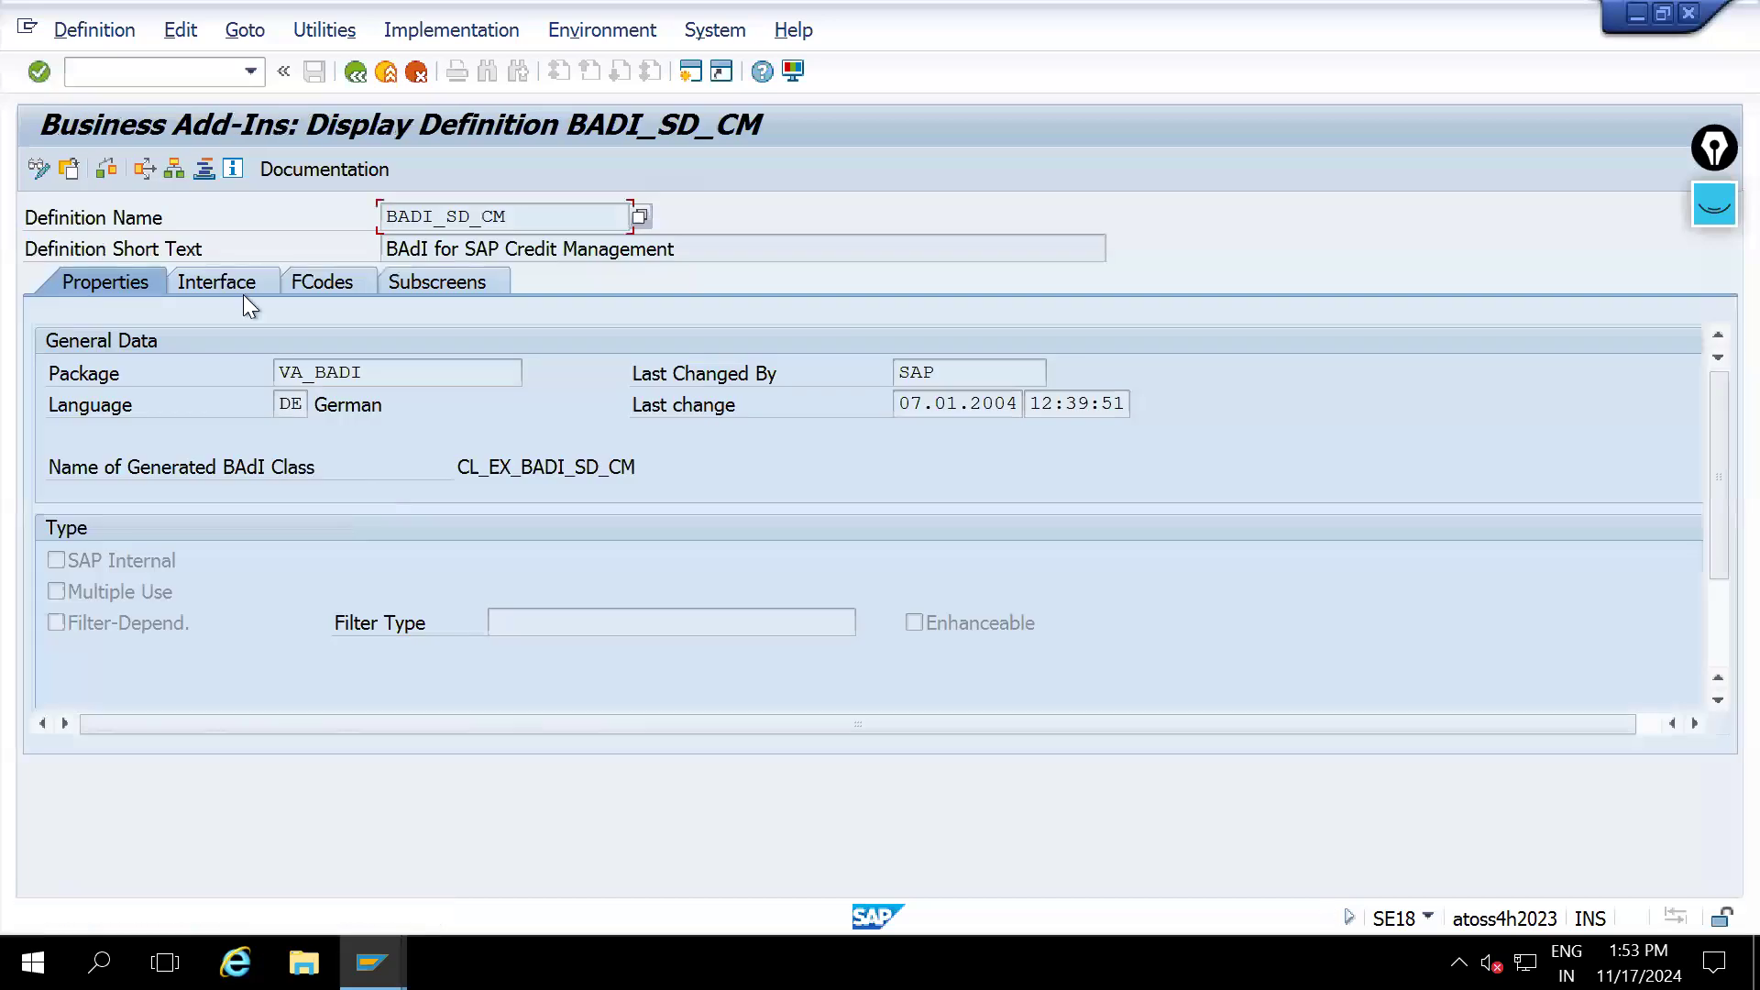
Review the interface methods of BADI_SD_CM, including the commitment update and credit check methods for orders, deliveries and billing documents
left_click(244, 288)
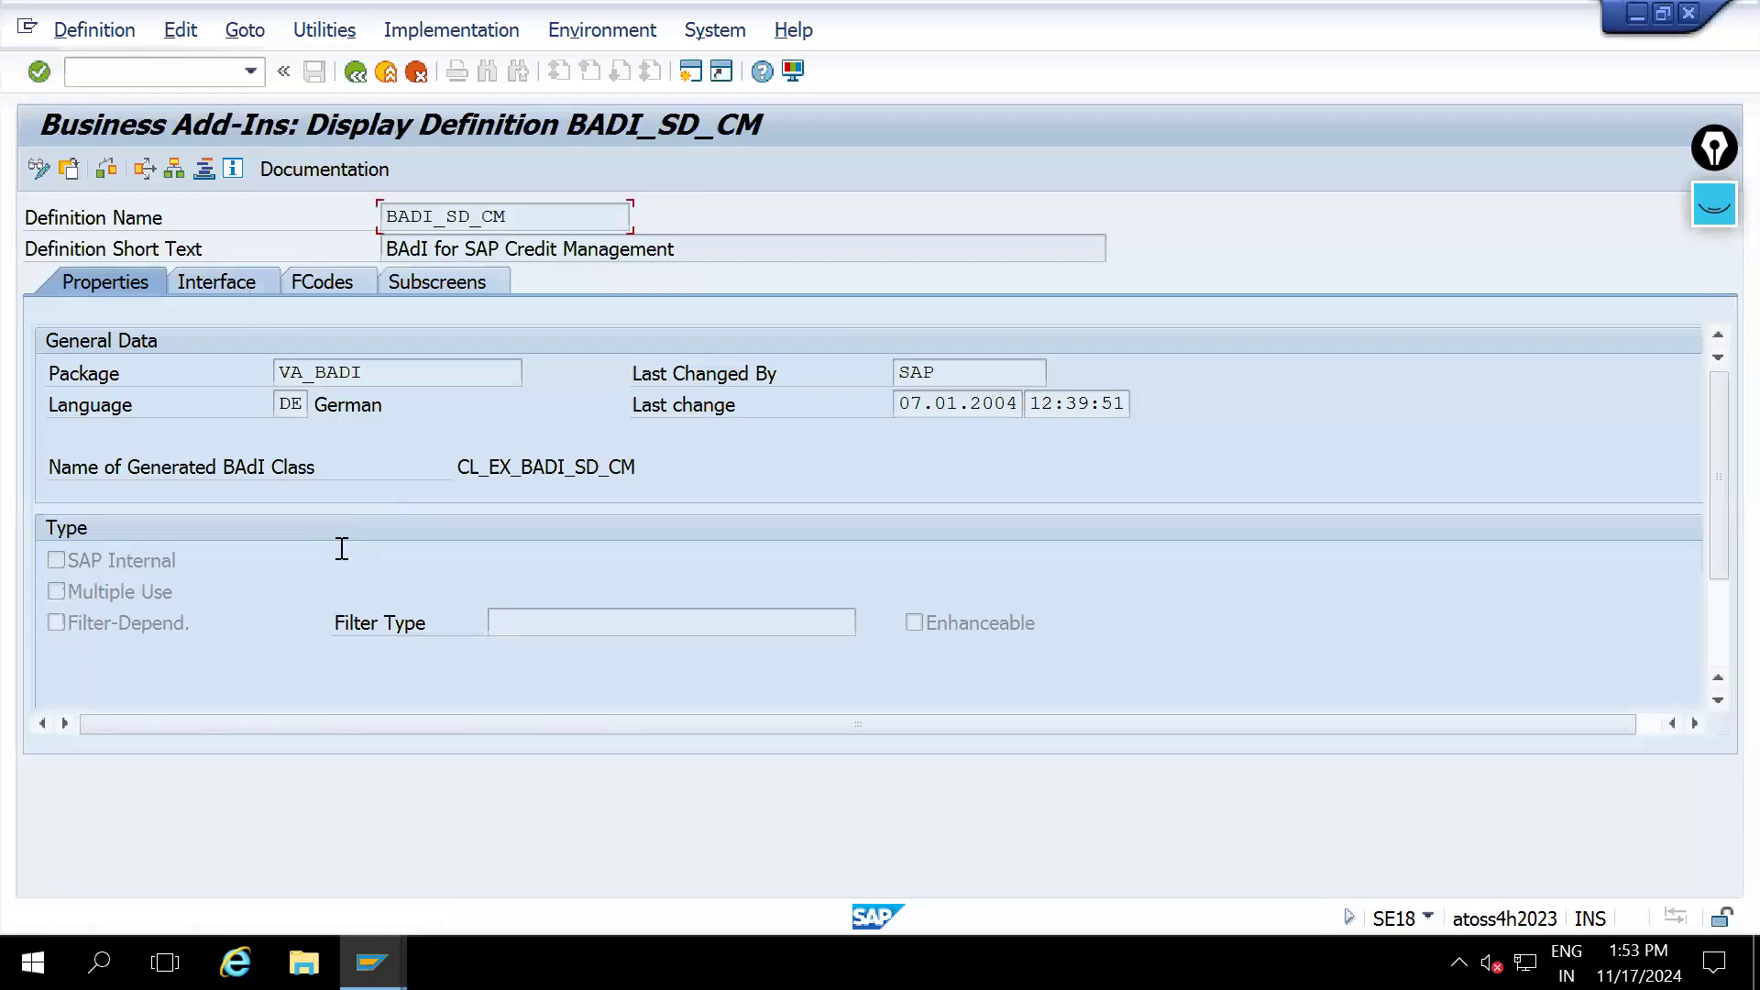
left_click(1710, 529)
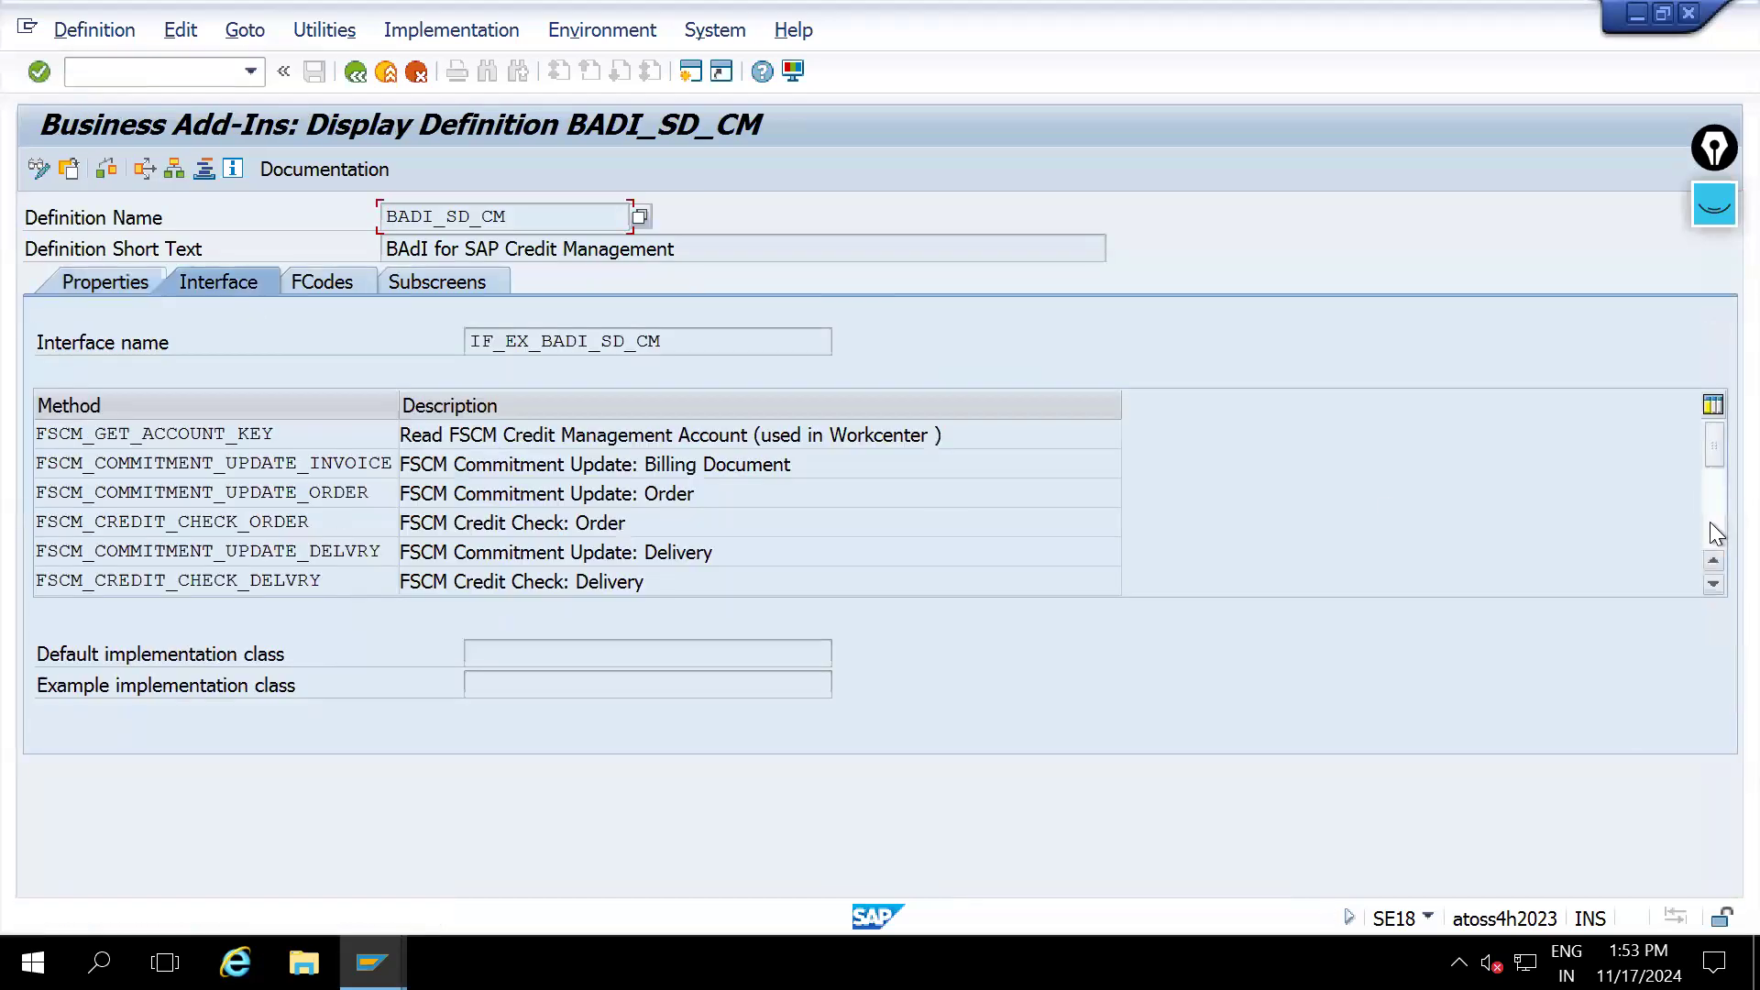
scroll(417, 492, "up", 4)
left_click_drag(411, 464, 796, 482)
left_click_drag(400, 493, 734, 534)
left_click_drag(485, 529, 823, 543)
left_click_drag(519, 555, 642, 584)
left_click_drag(401, 579, 736, 509)
scroll(736, 509, "down", 2)
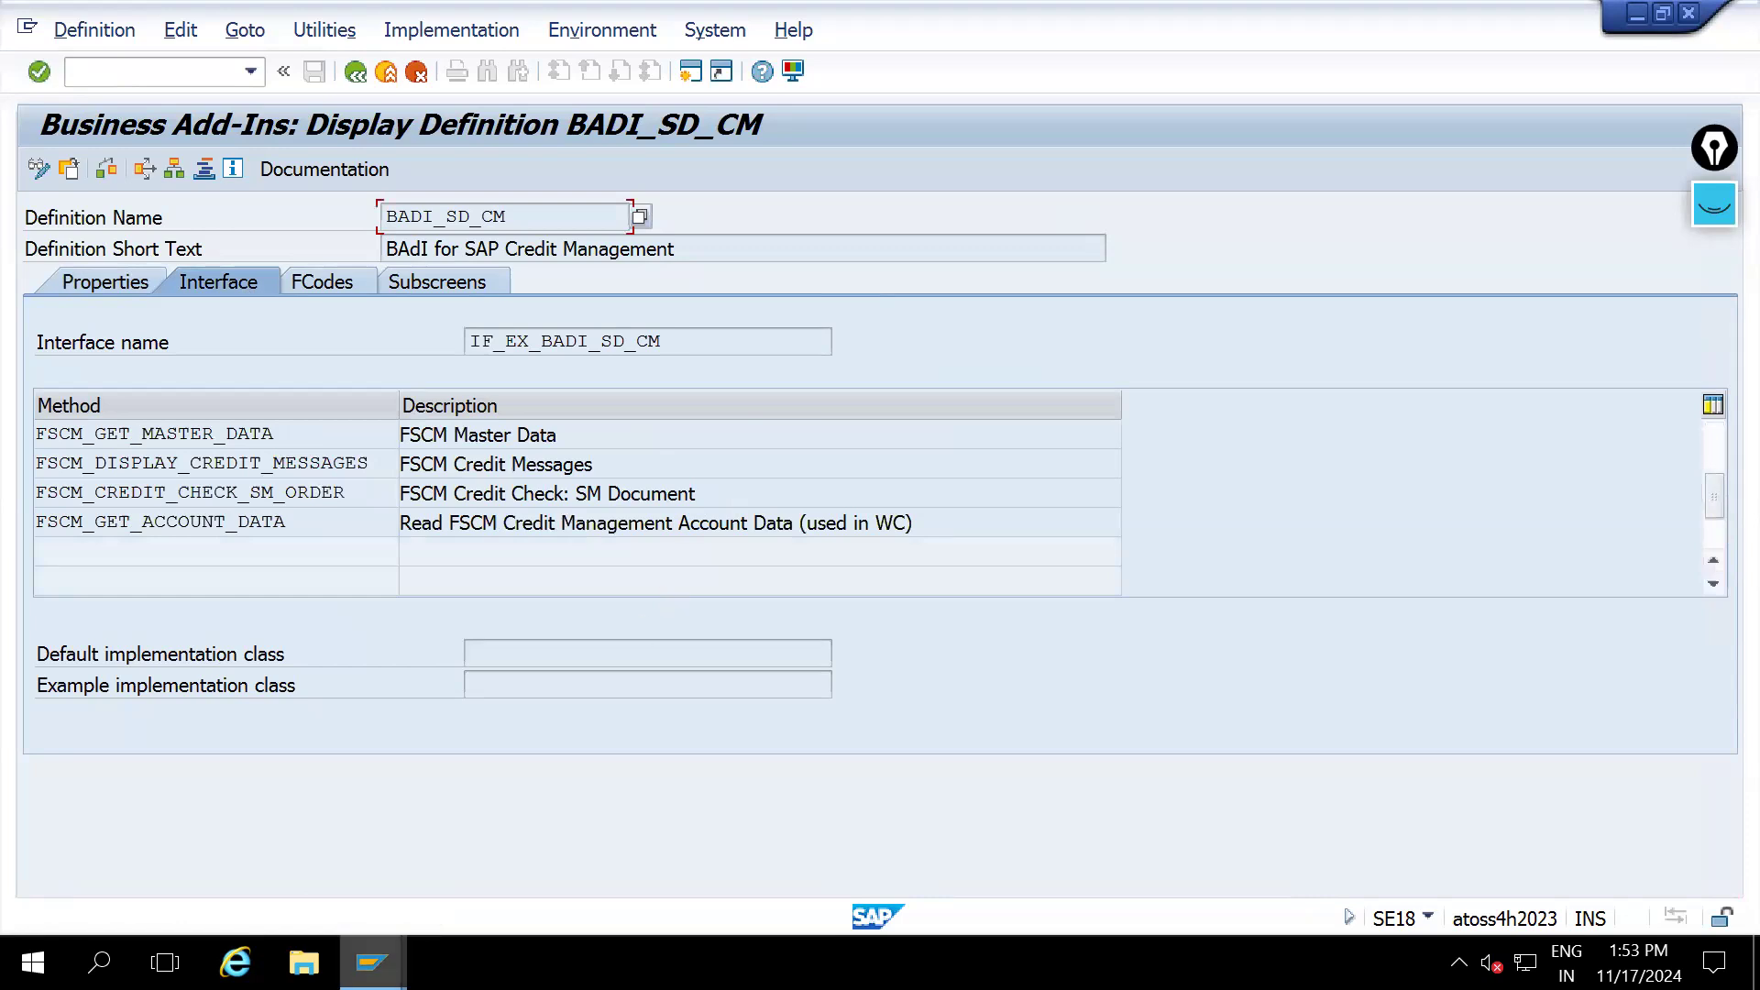
Return to the IMG window, close the BAdI implementations list, and collapse Customer Enhancements after reviewing its remaining BAdIs
left_click(371, 963)
left_click(383, 894)
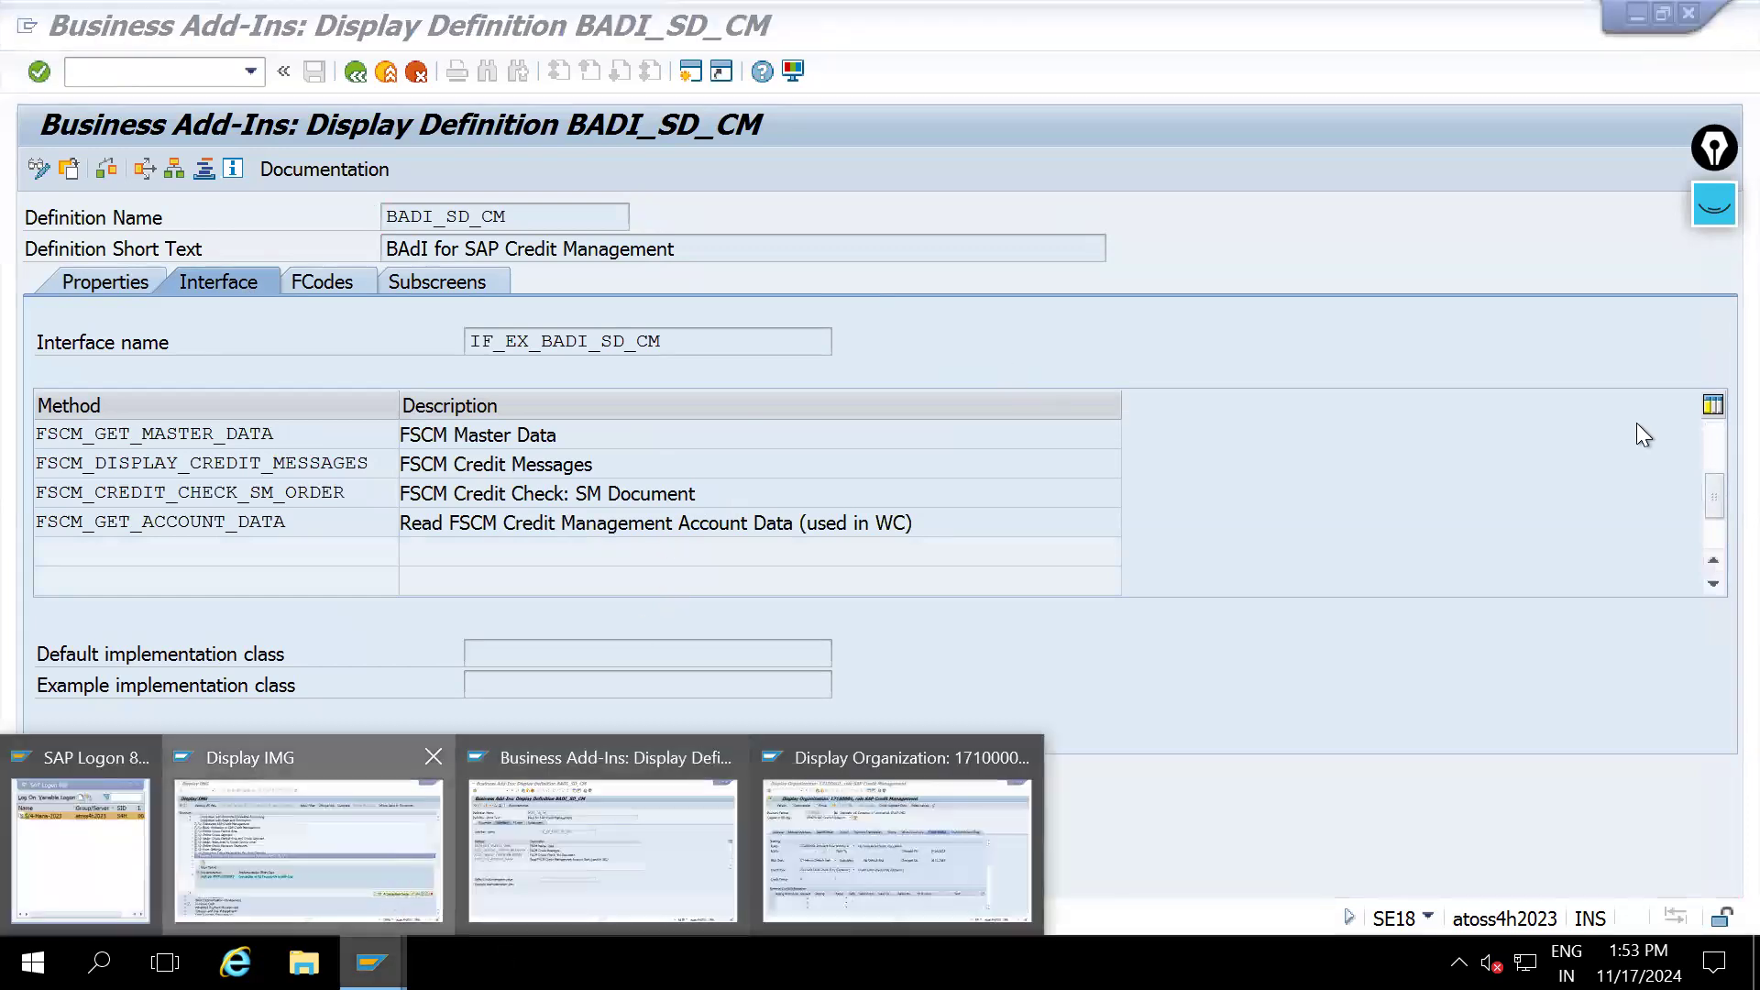
left_click(1689, 500)
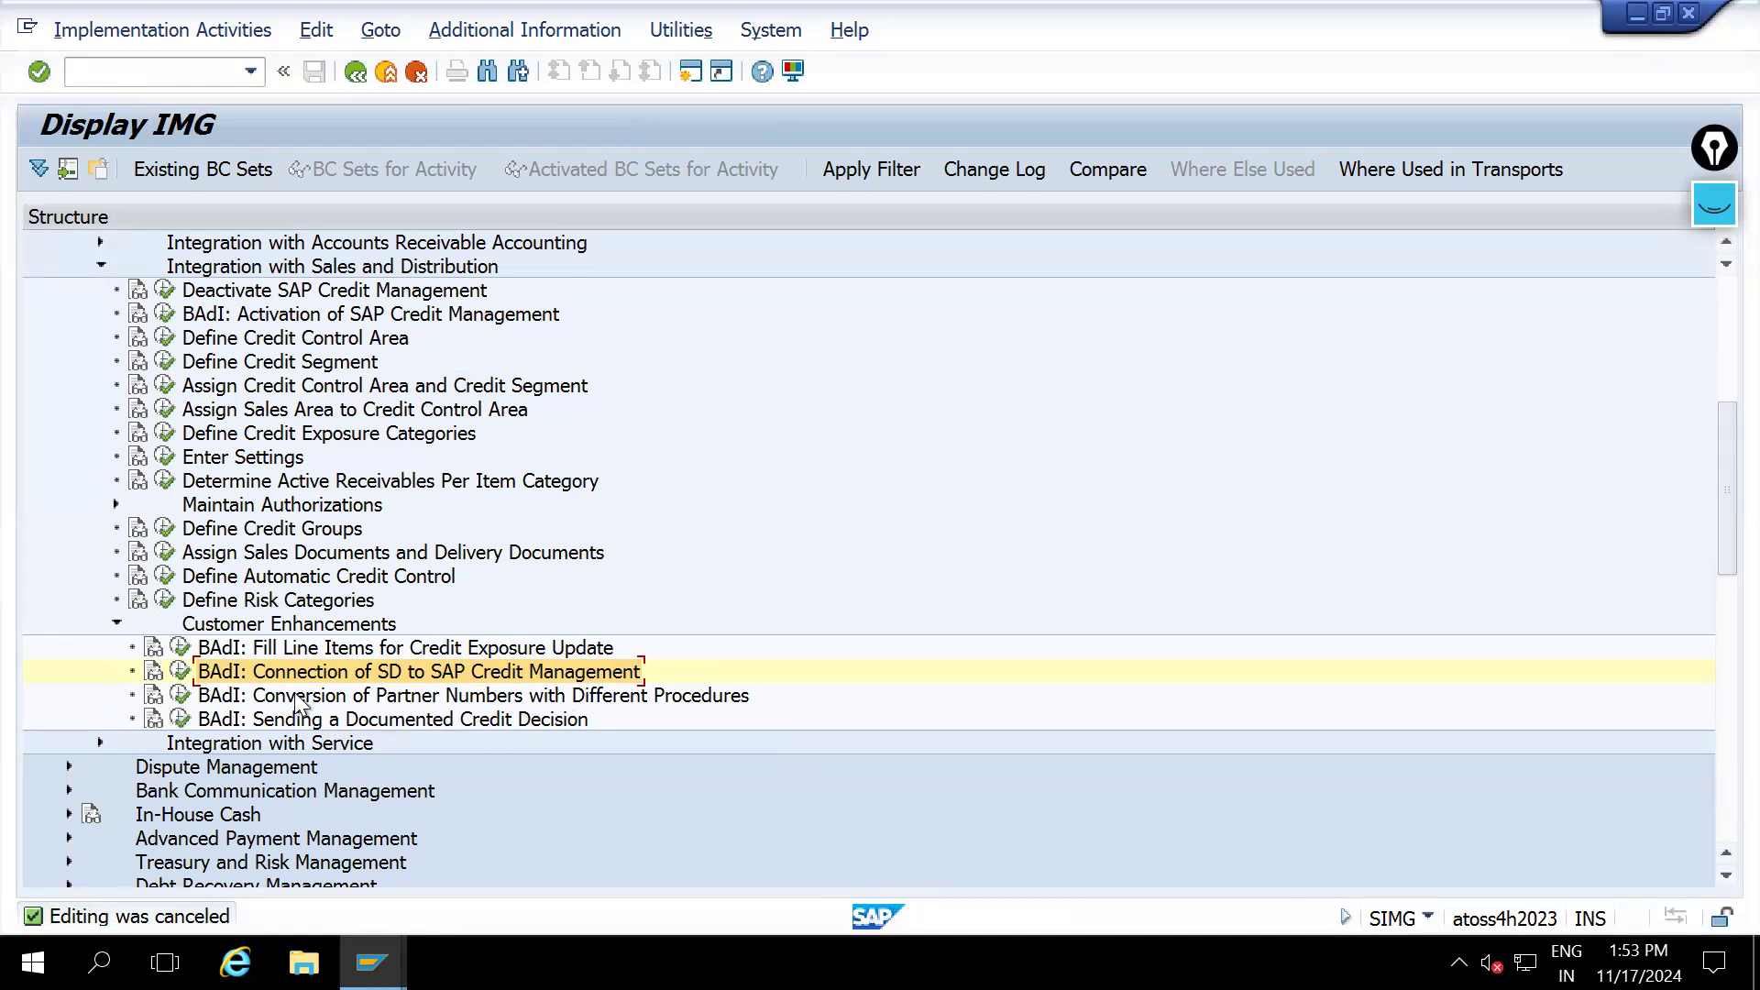
left_click(387, 698)
left_click(371, 725)
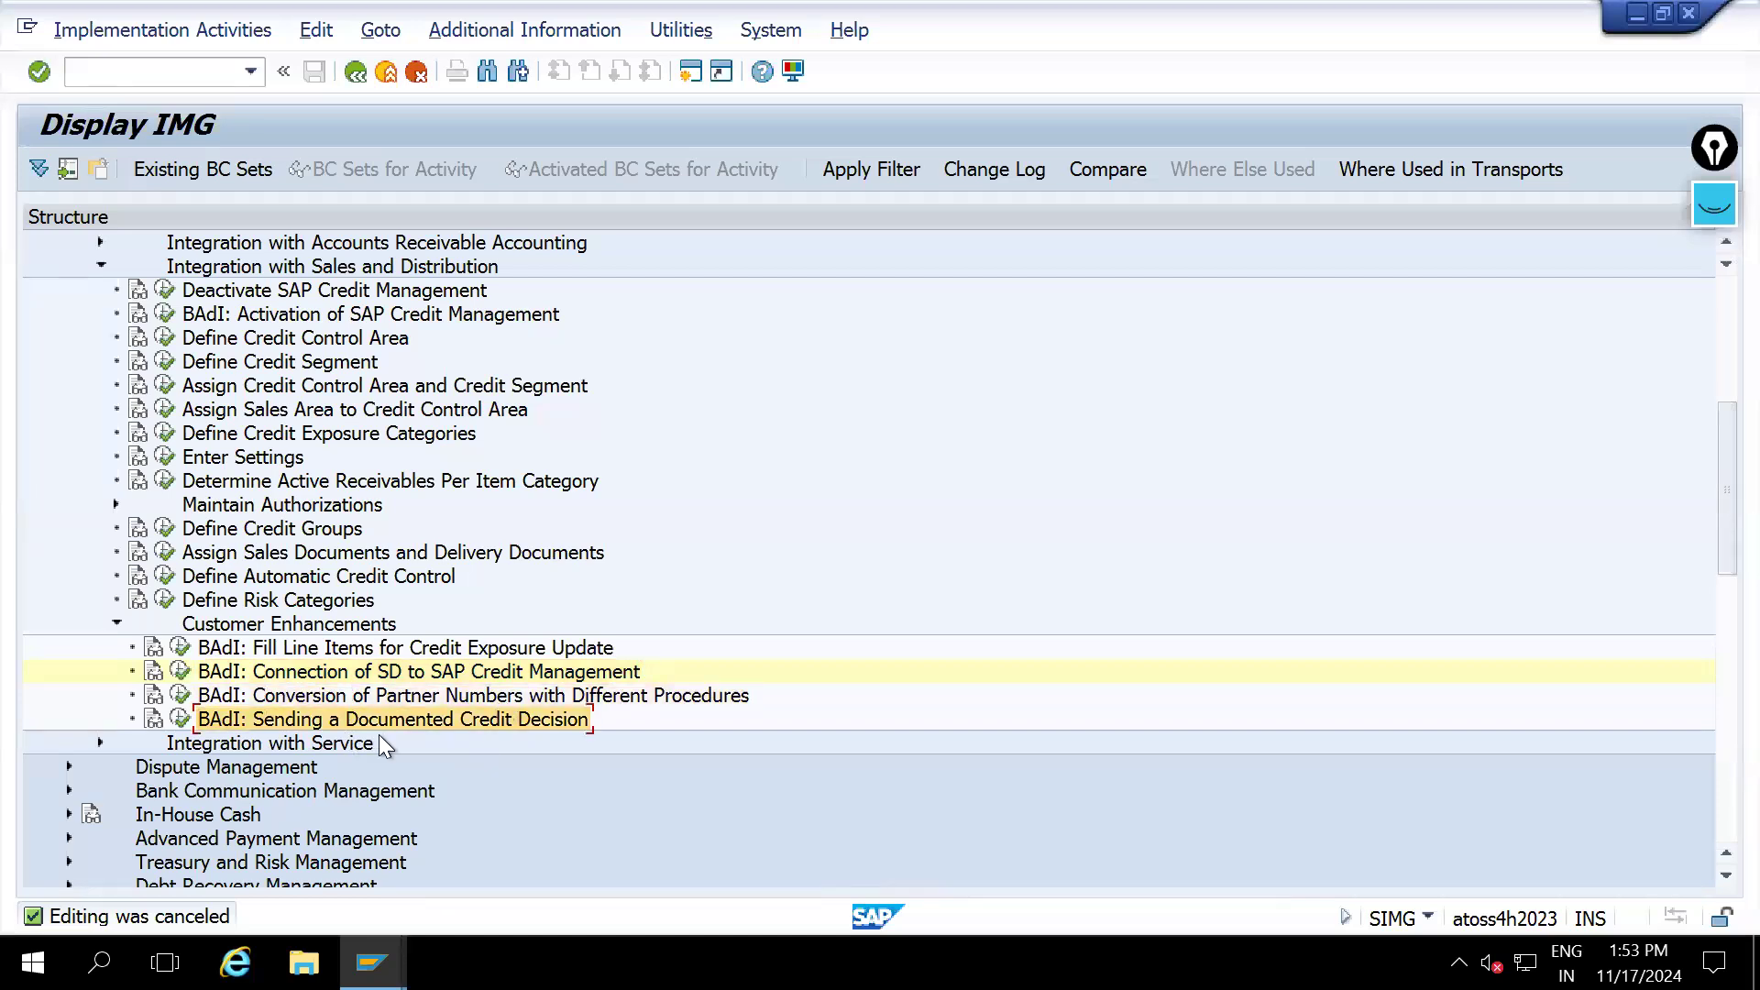
left_click(116, 626)
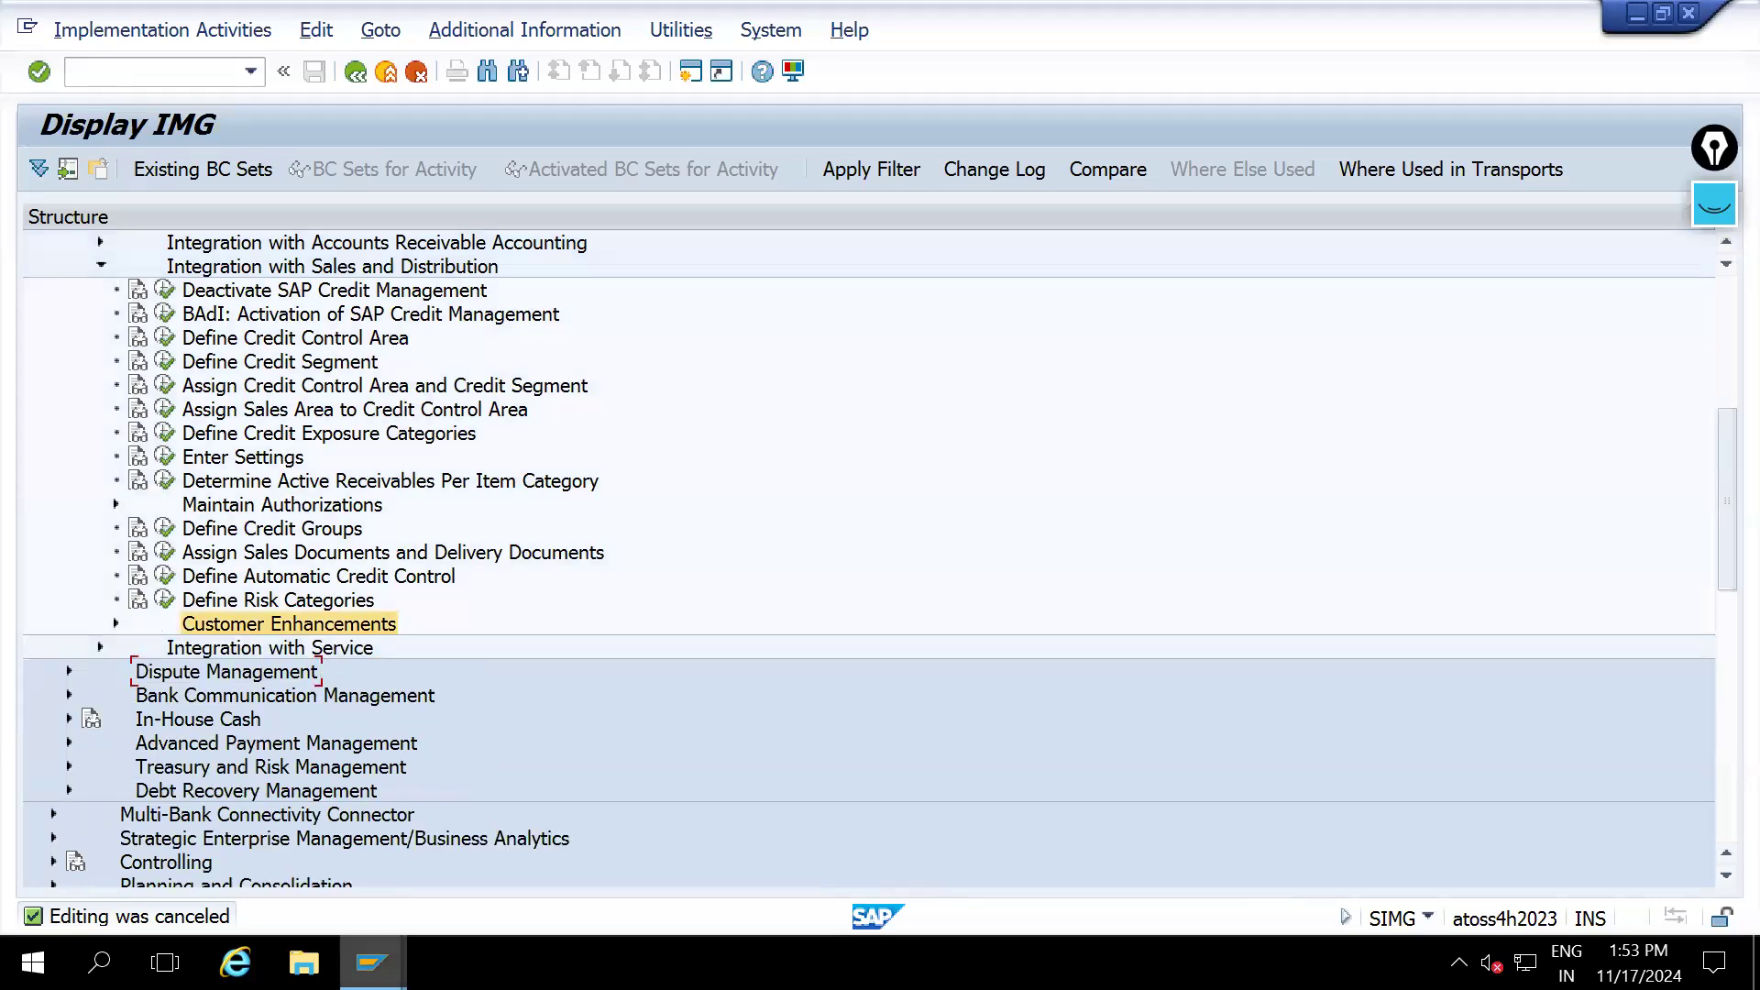
Switch to the business partner window and start transaction V/08 for the pricing procedures
left_click(371, 963)
left_click(862, 853)
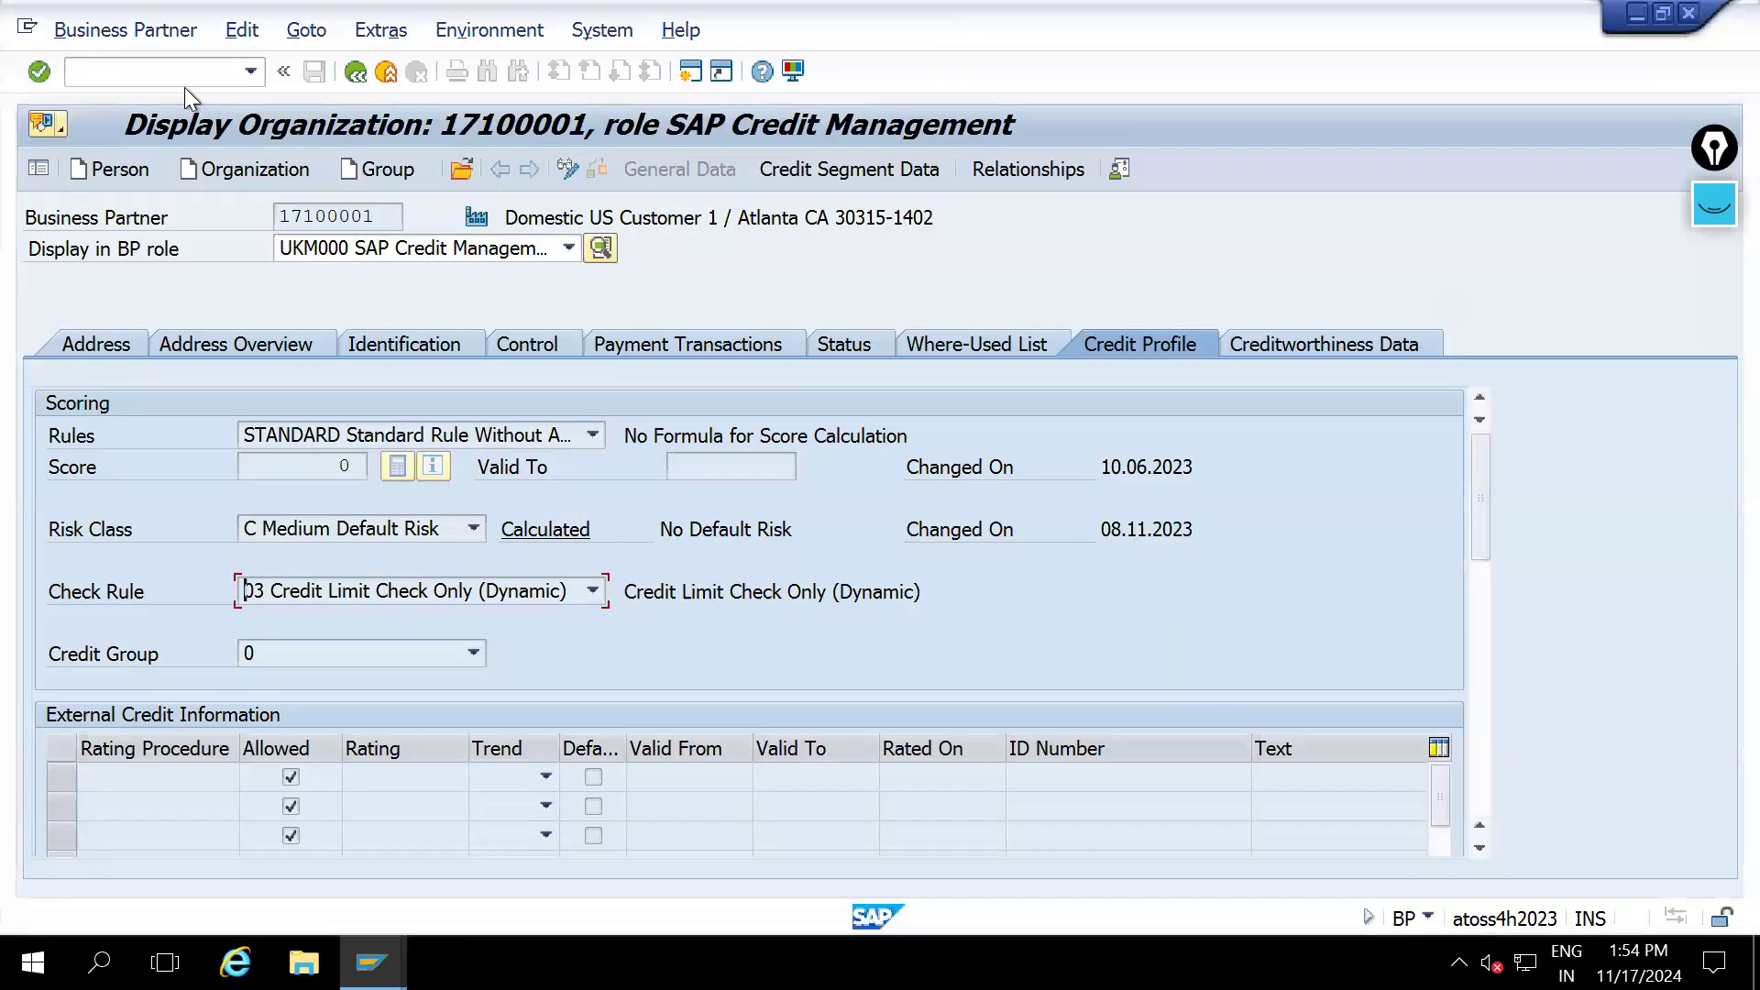
left_click(184, 81)
type("/NV/08")
key("Return")
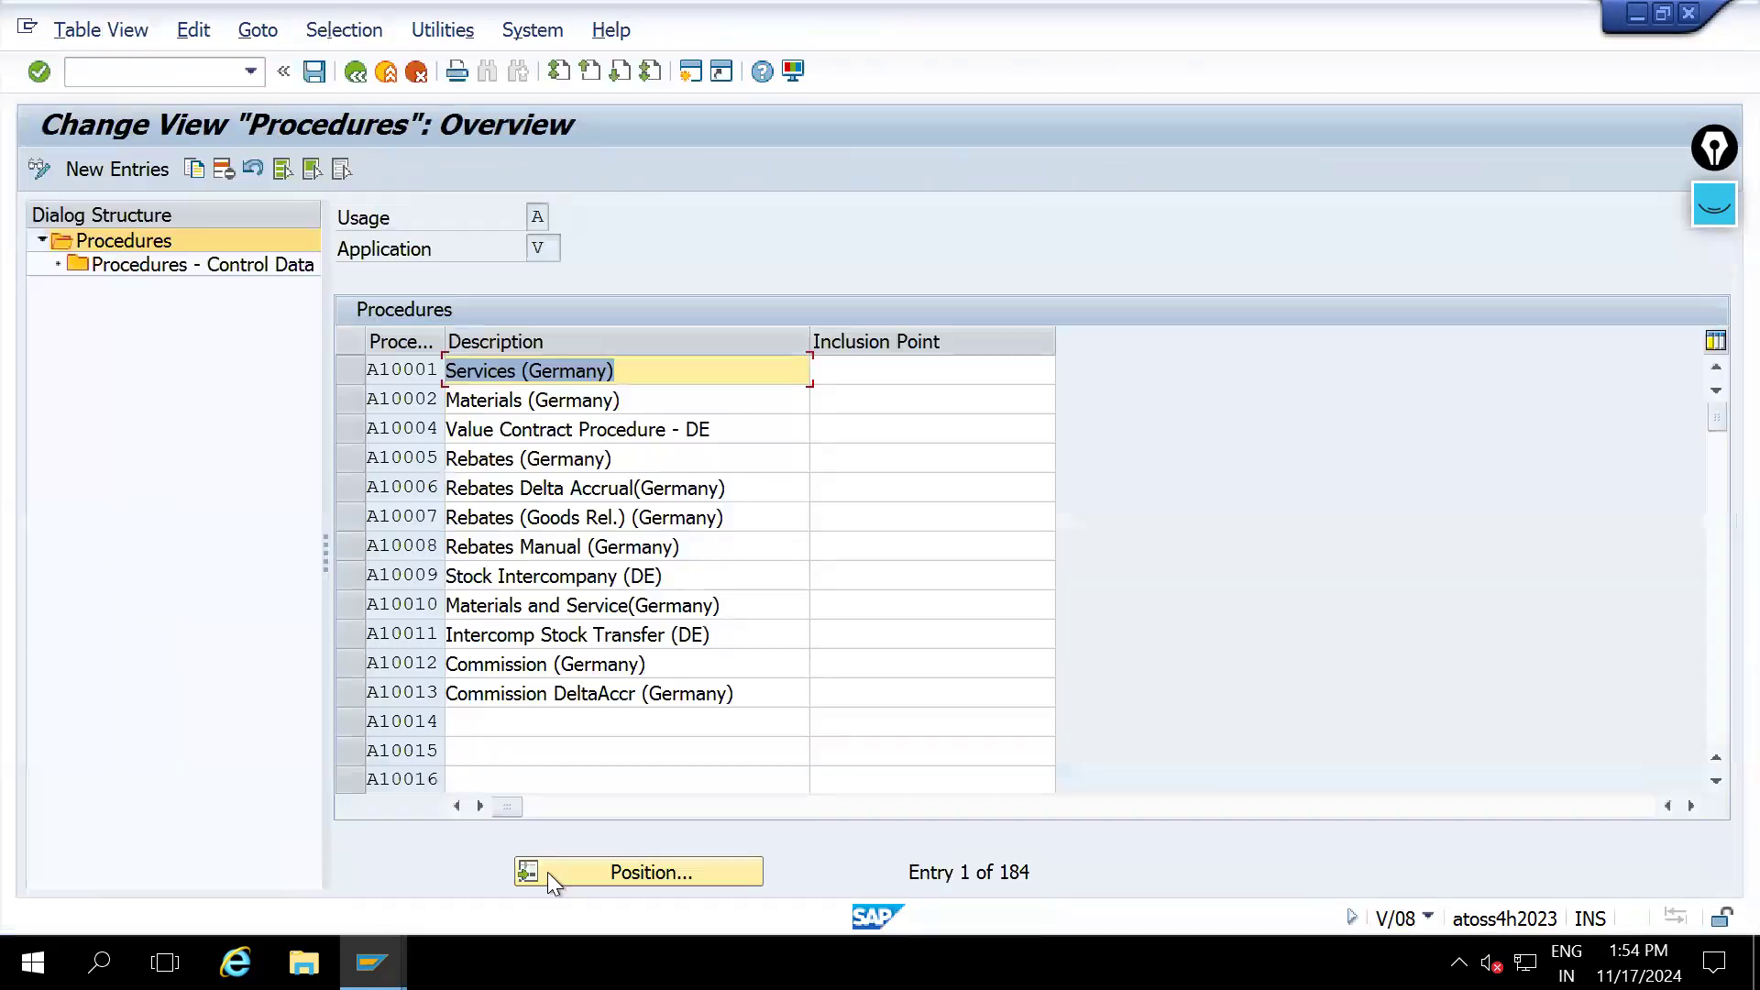
Position the procedures list at Y10 and open the control data of pricing procedure Y10101
left_click(604, 872)
type("A10001")
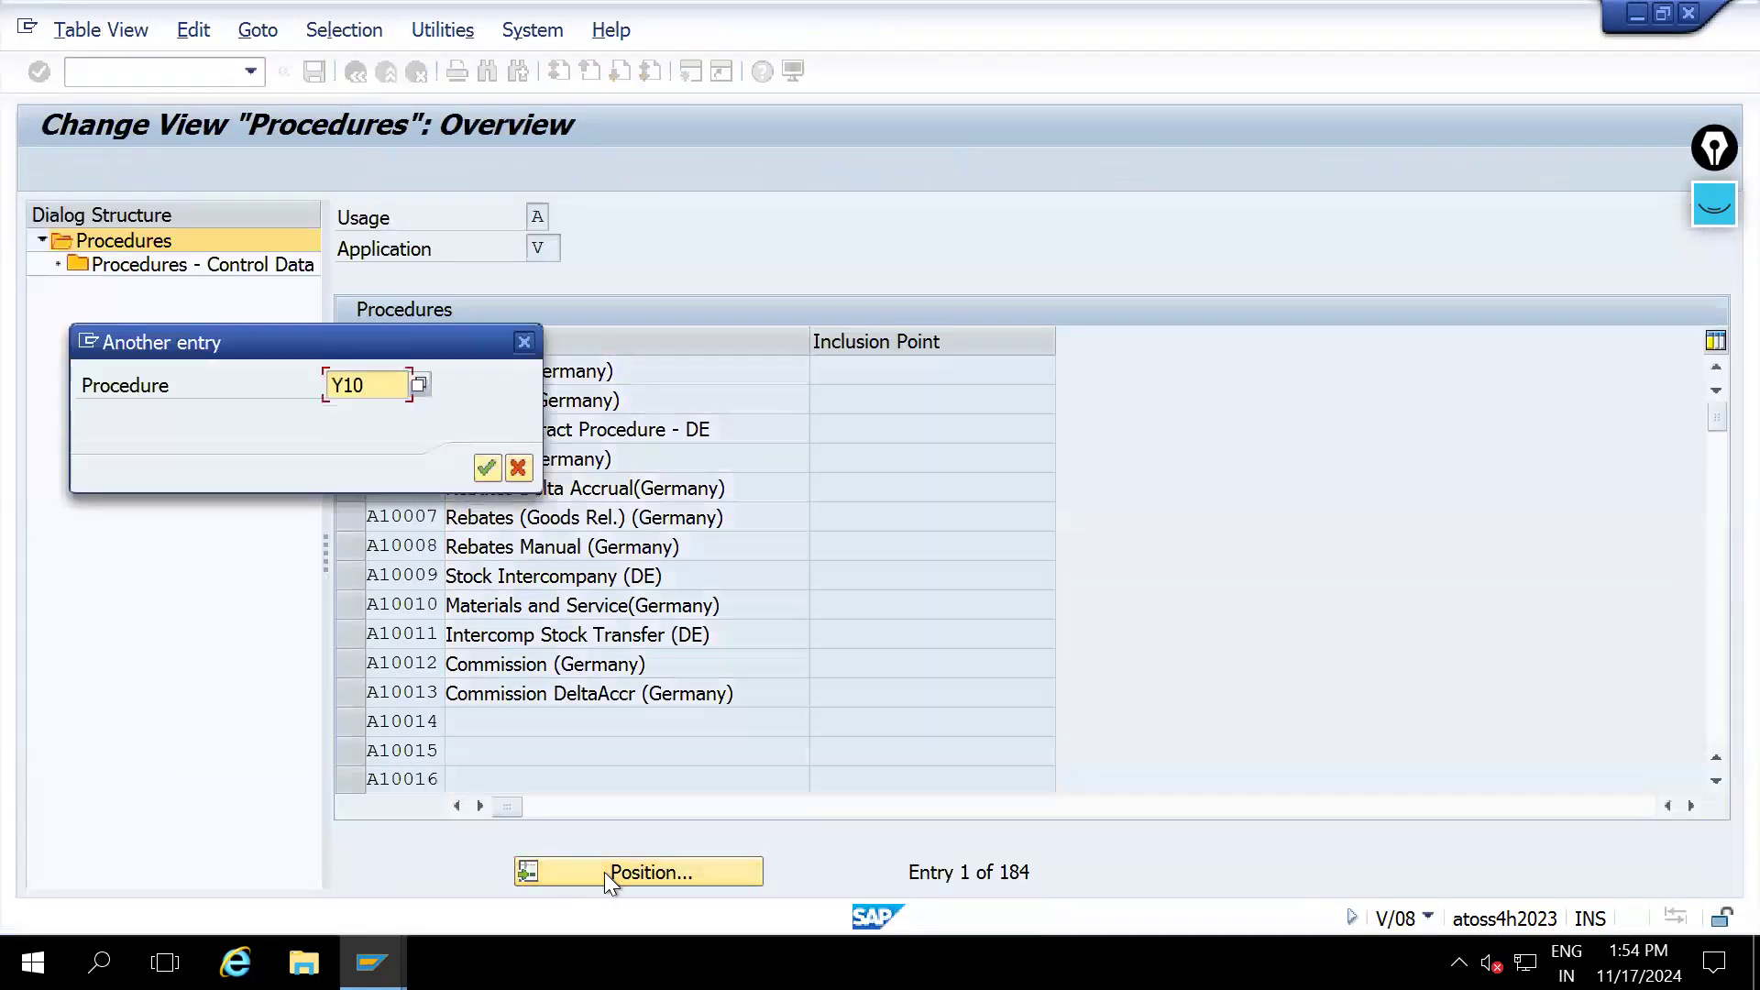
key("Return")
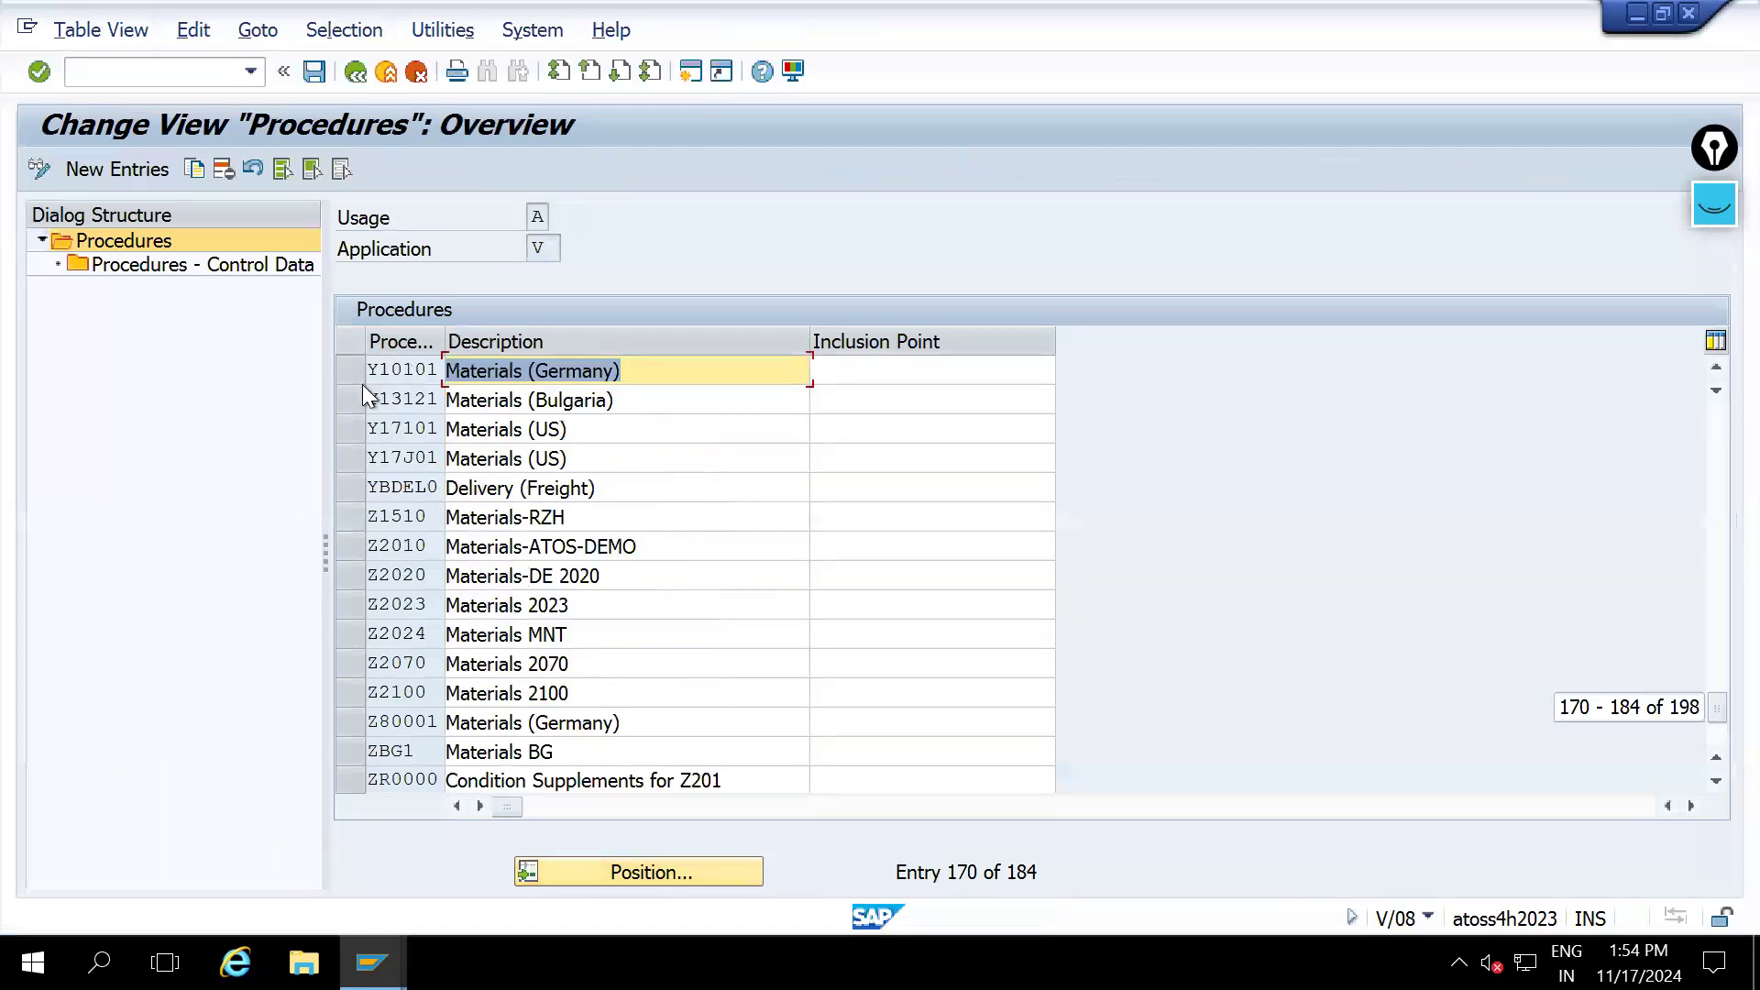
double_click(200, 265)
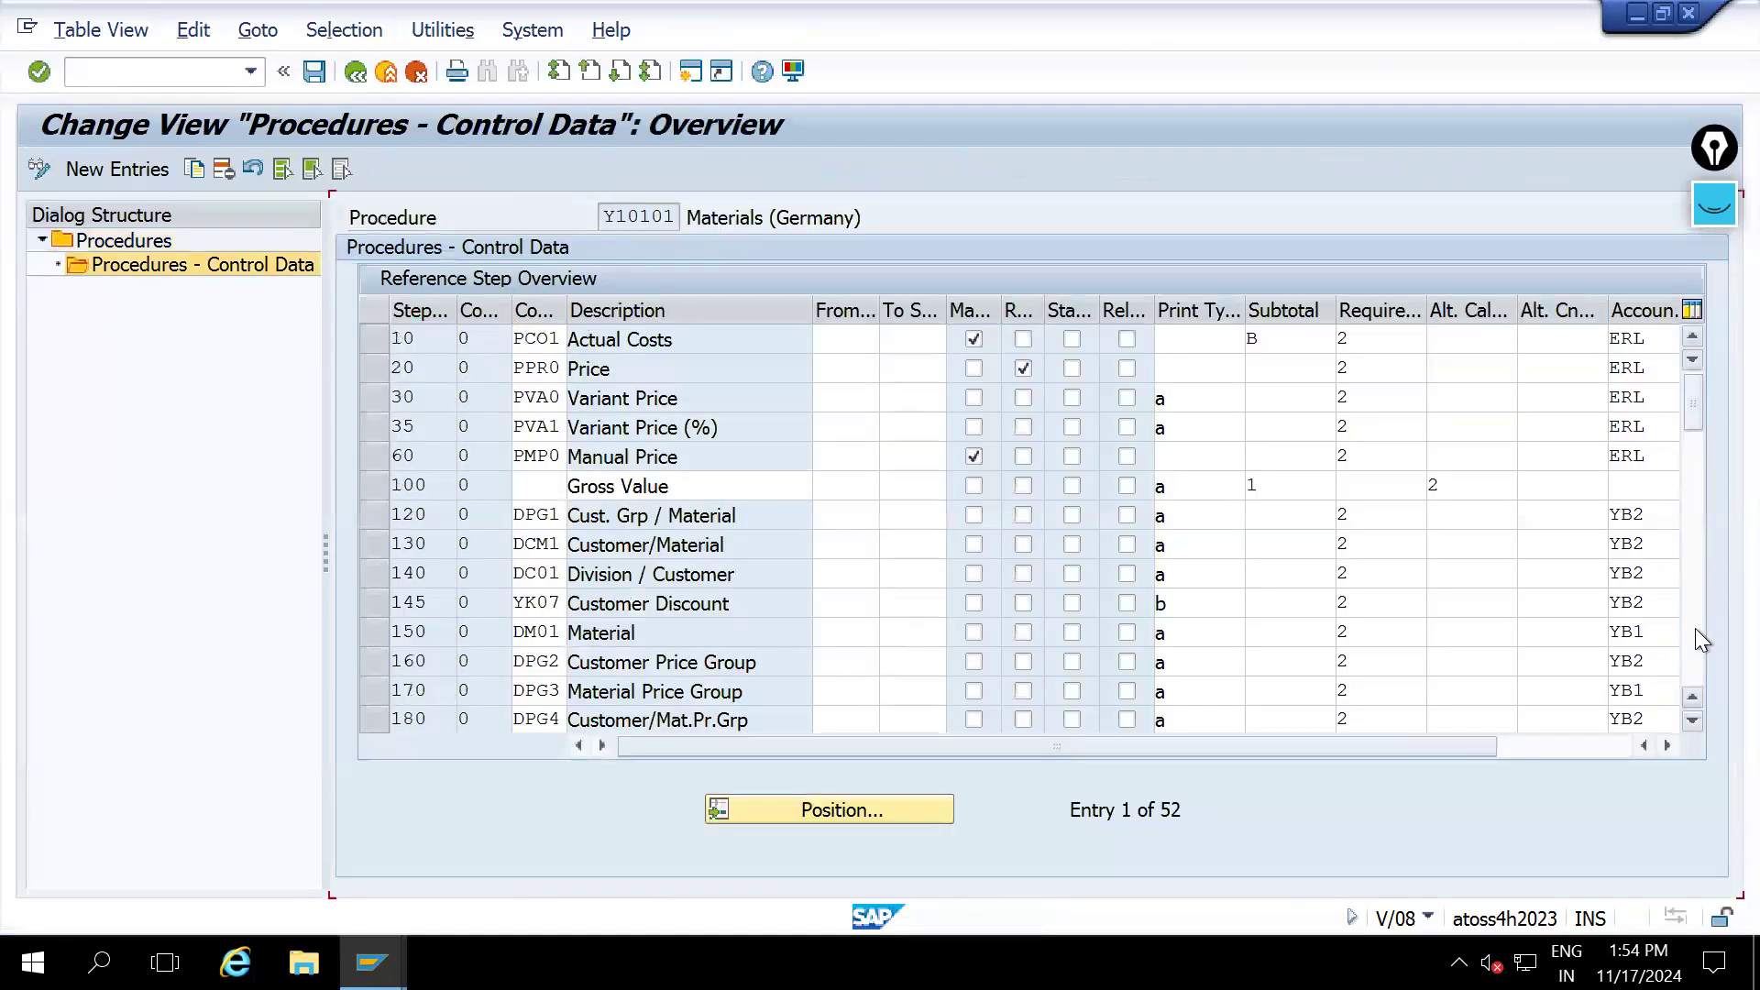
Locate the Total Value step in the pricing procedure's control data and check its Subtotal assignment
left_click(1695, 628)
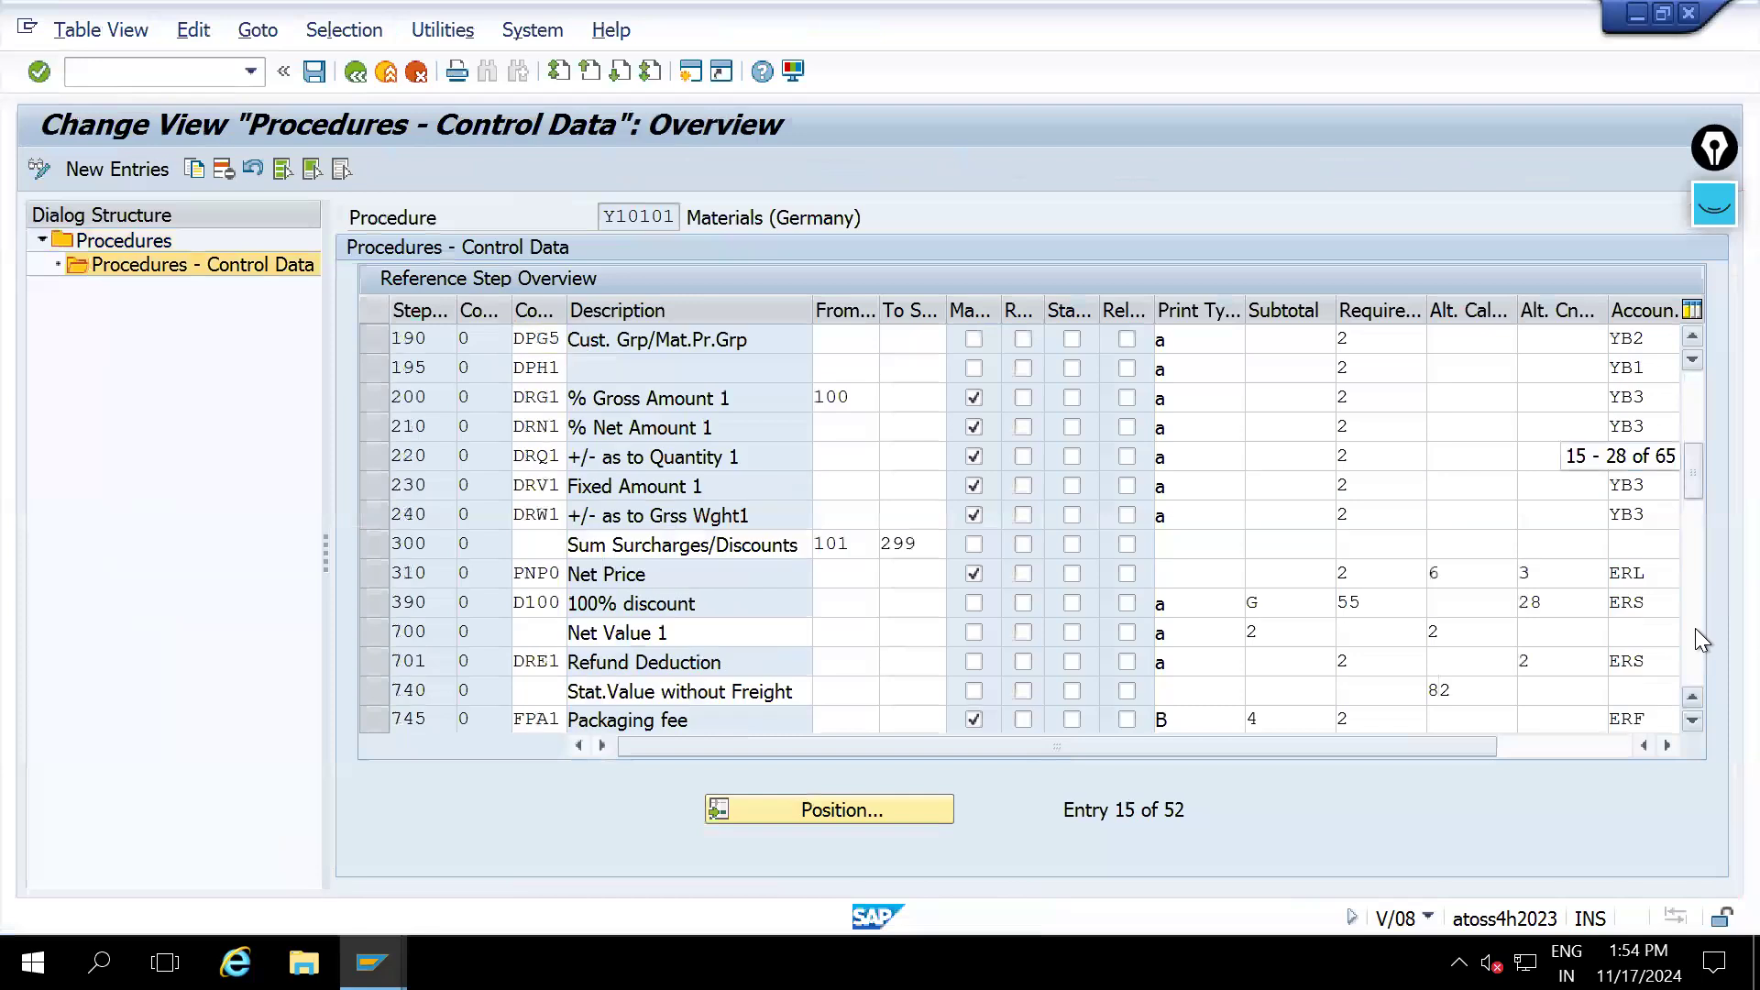
left_click(1695, 629)
left_click(1696, 629)
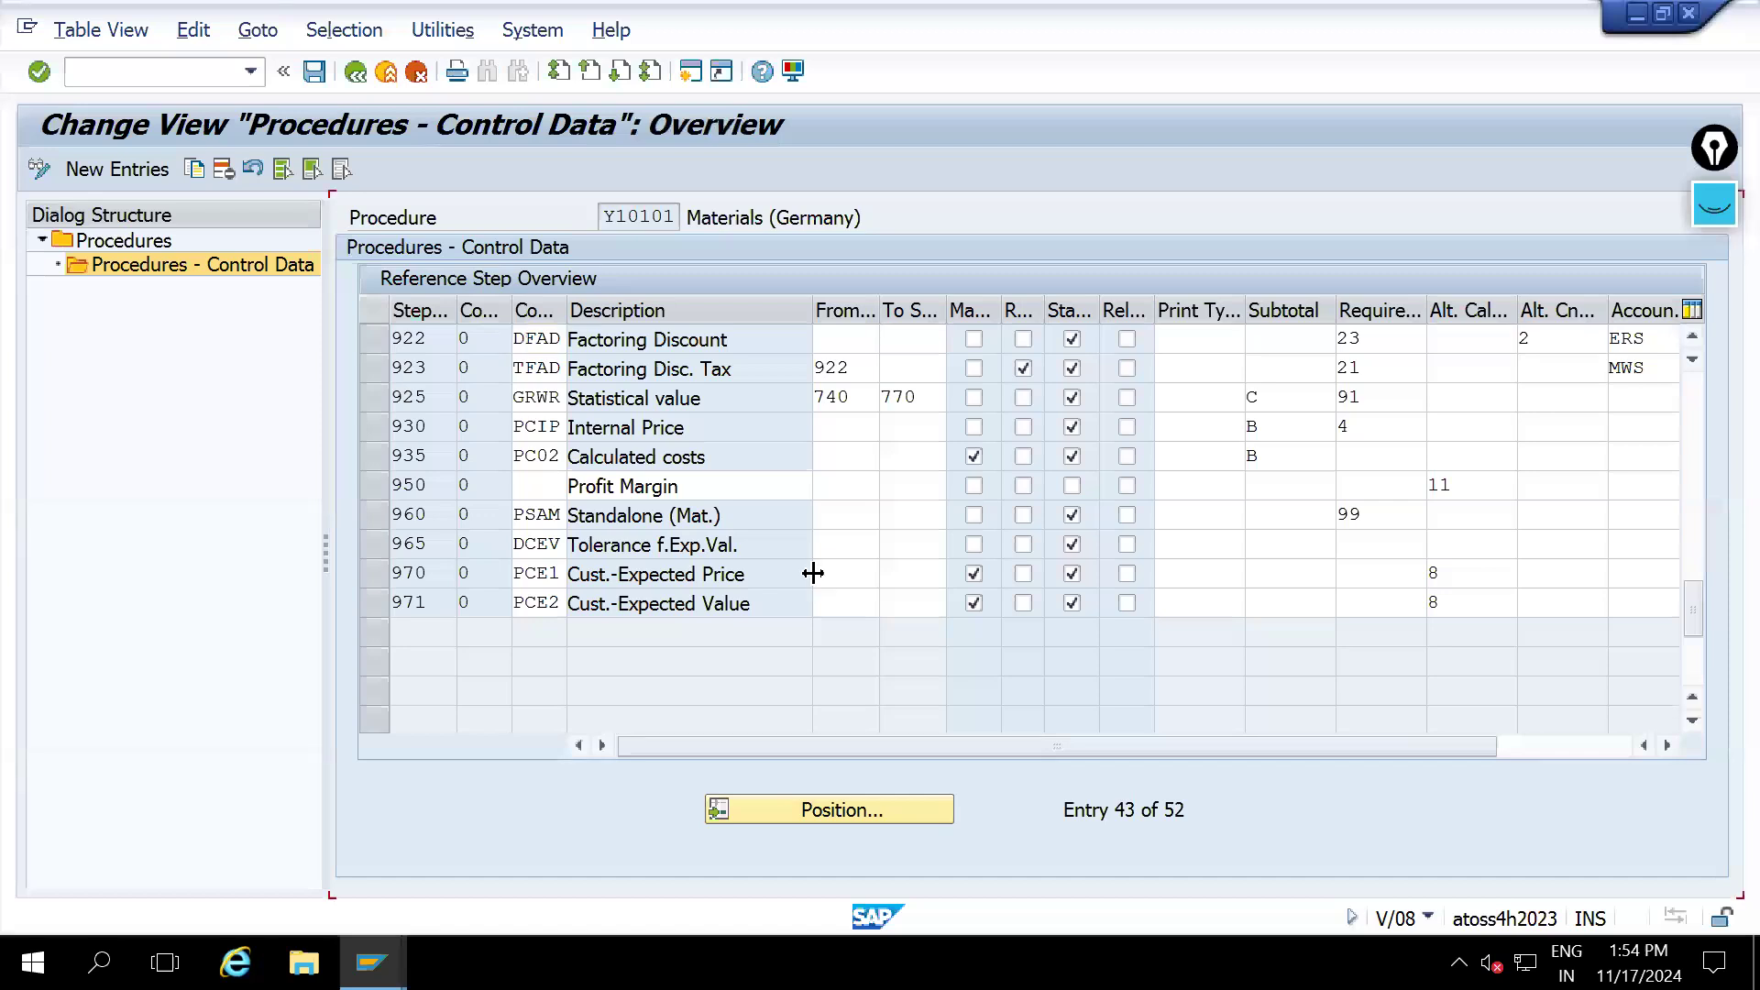
scroll(812, 574, "up", 2)
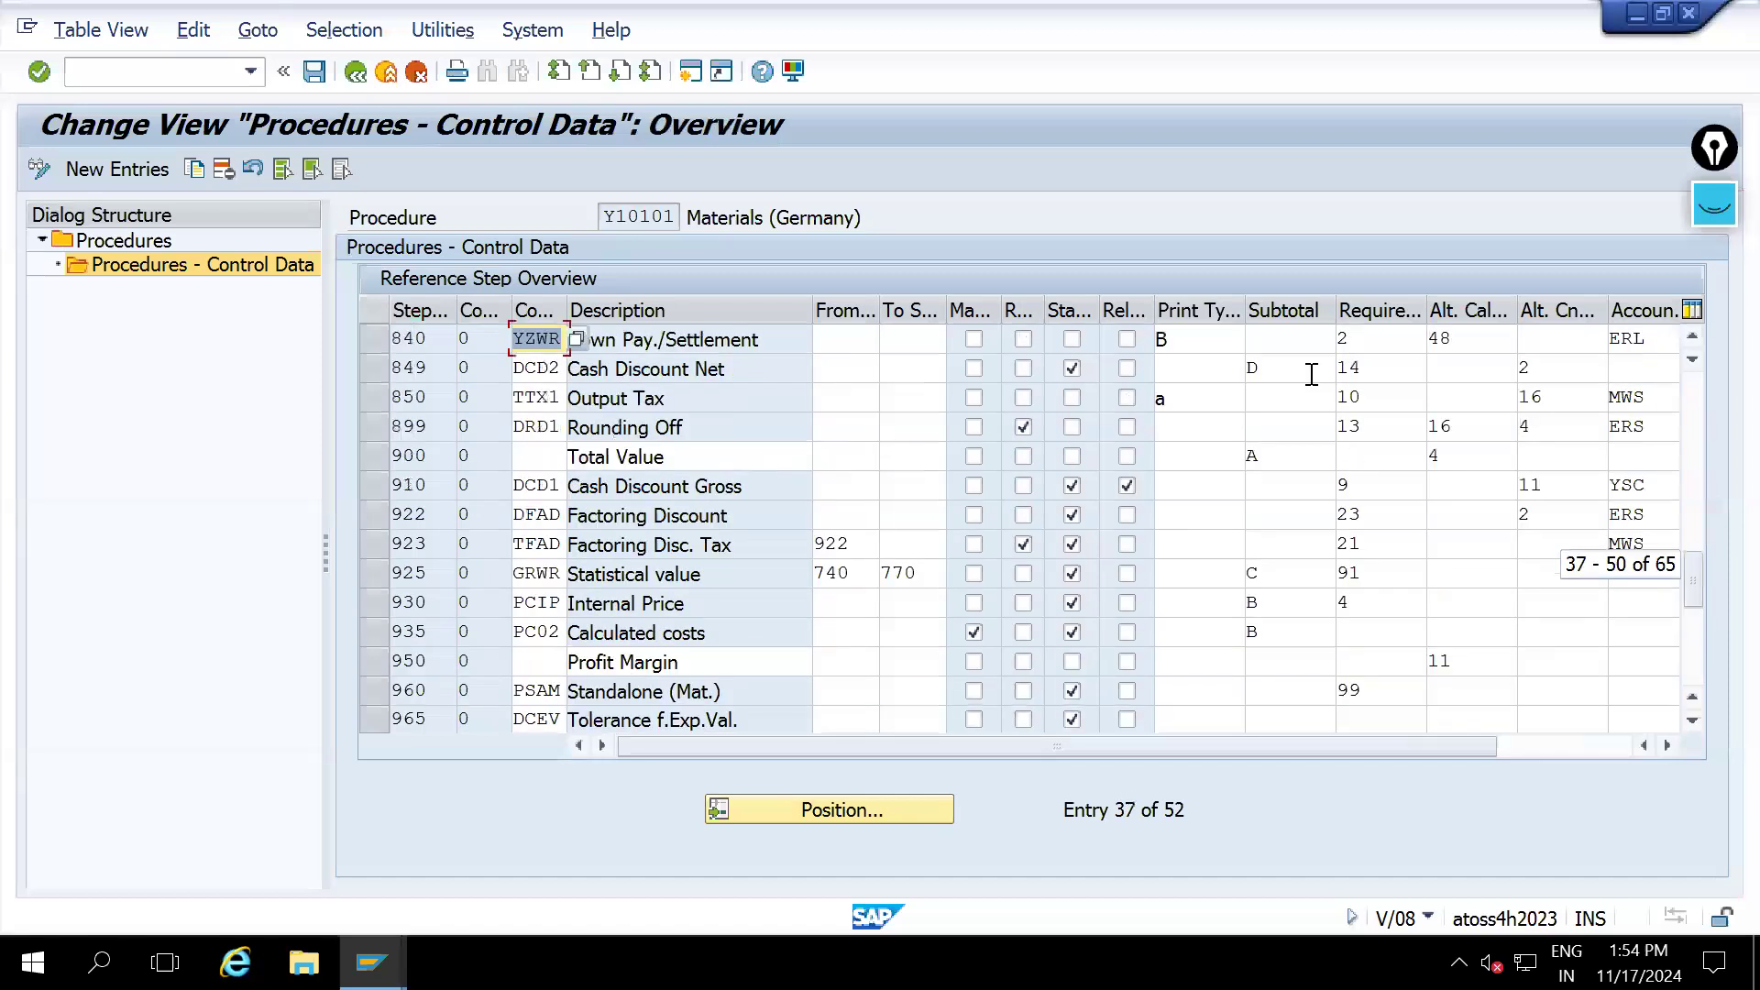
left_click(378, 456)
left_click(1292, 452)
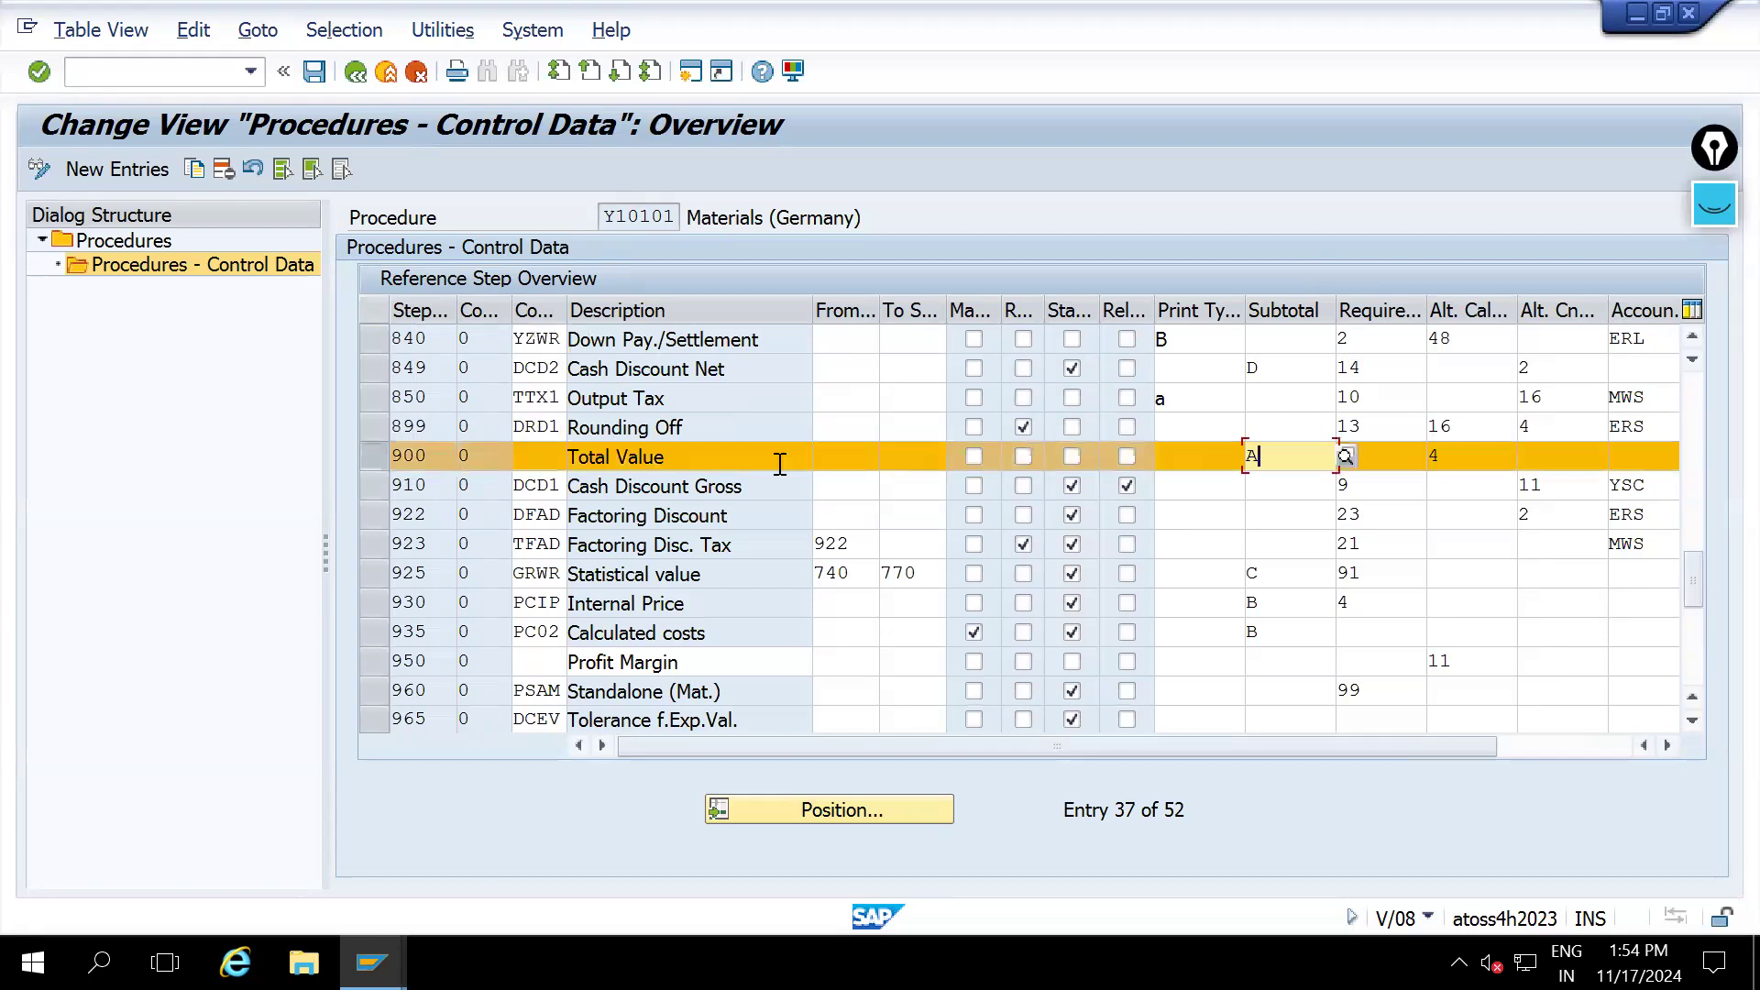
left_click(779, 456)
left_click(1297, 475)
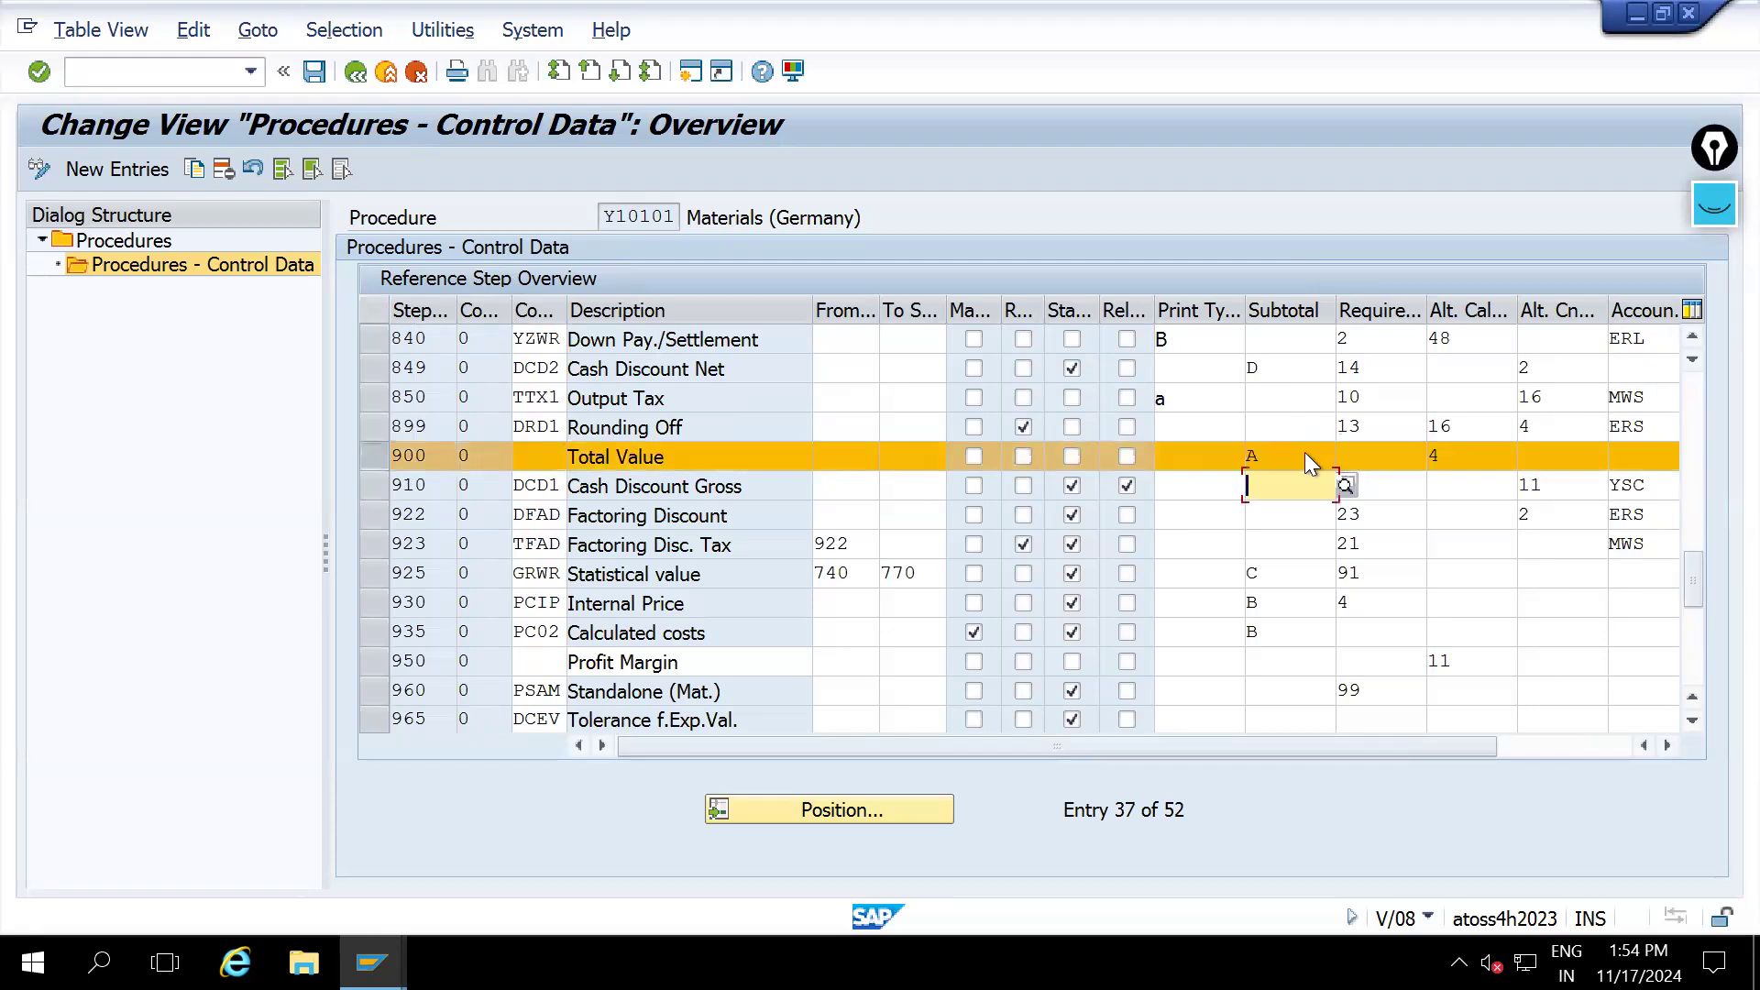
Review the possible Subtotal values for the Total Value step, close the list, and deselect the row
left_click(1331, 458)
left_click(1347, 458)
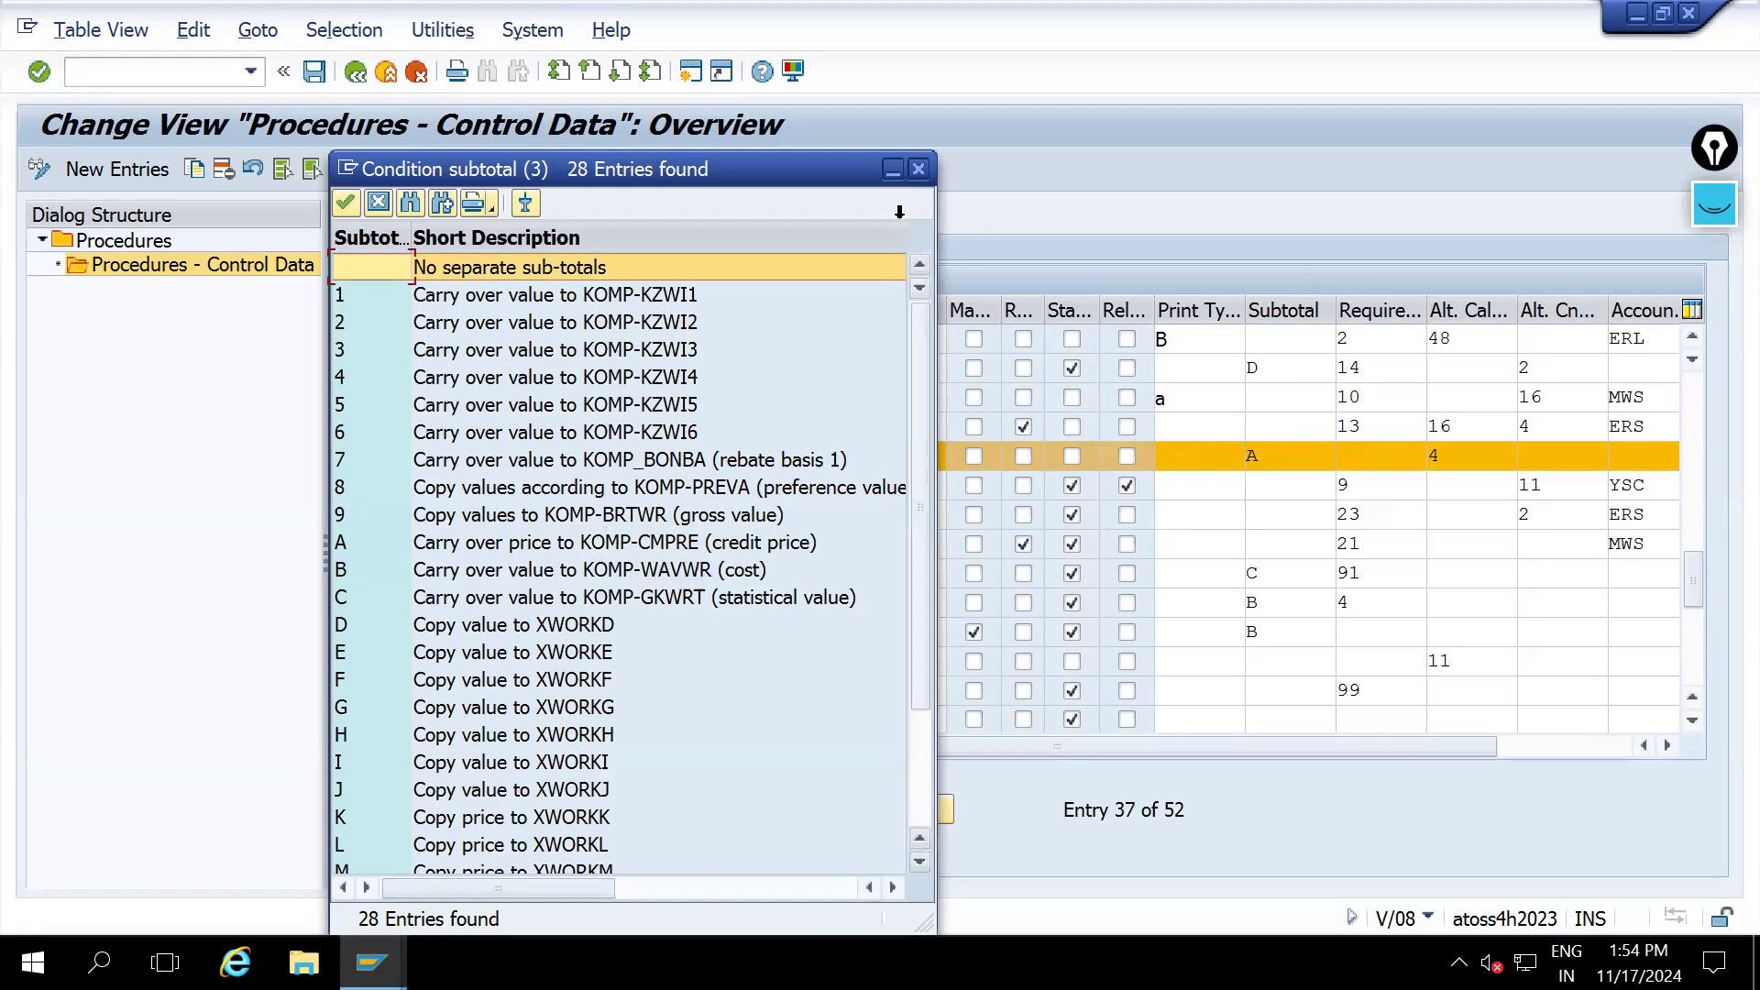
left_click(917, 171)
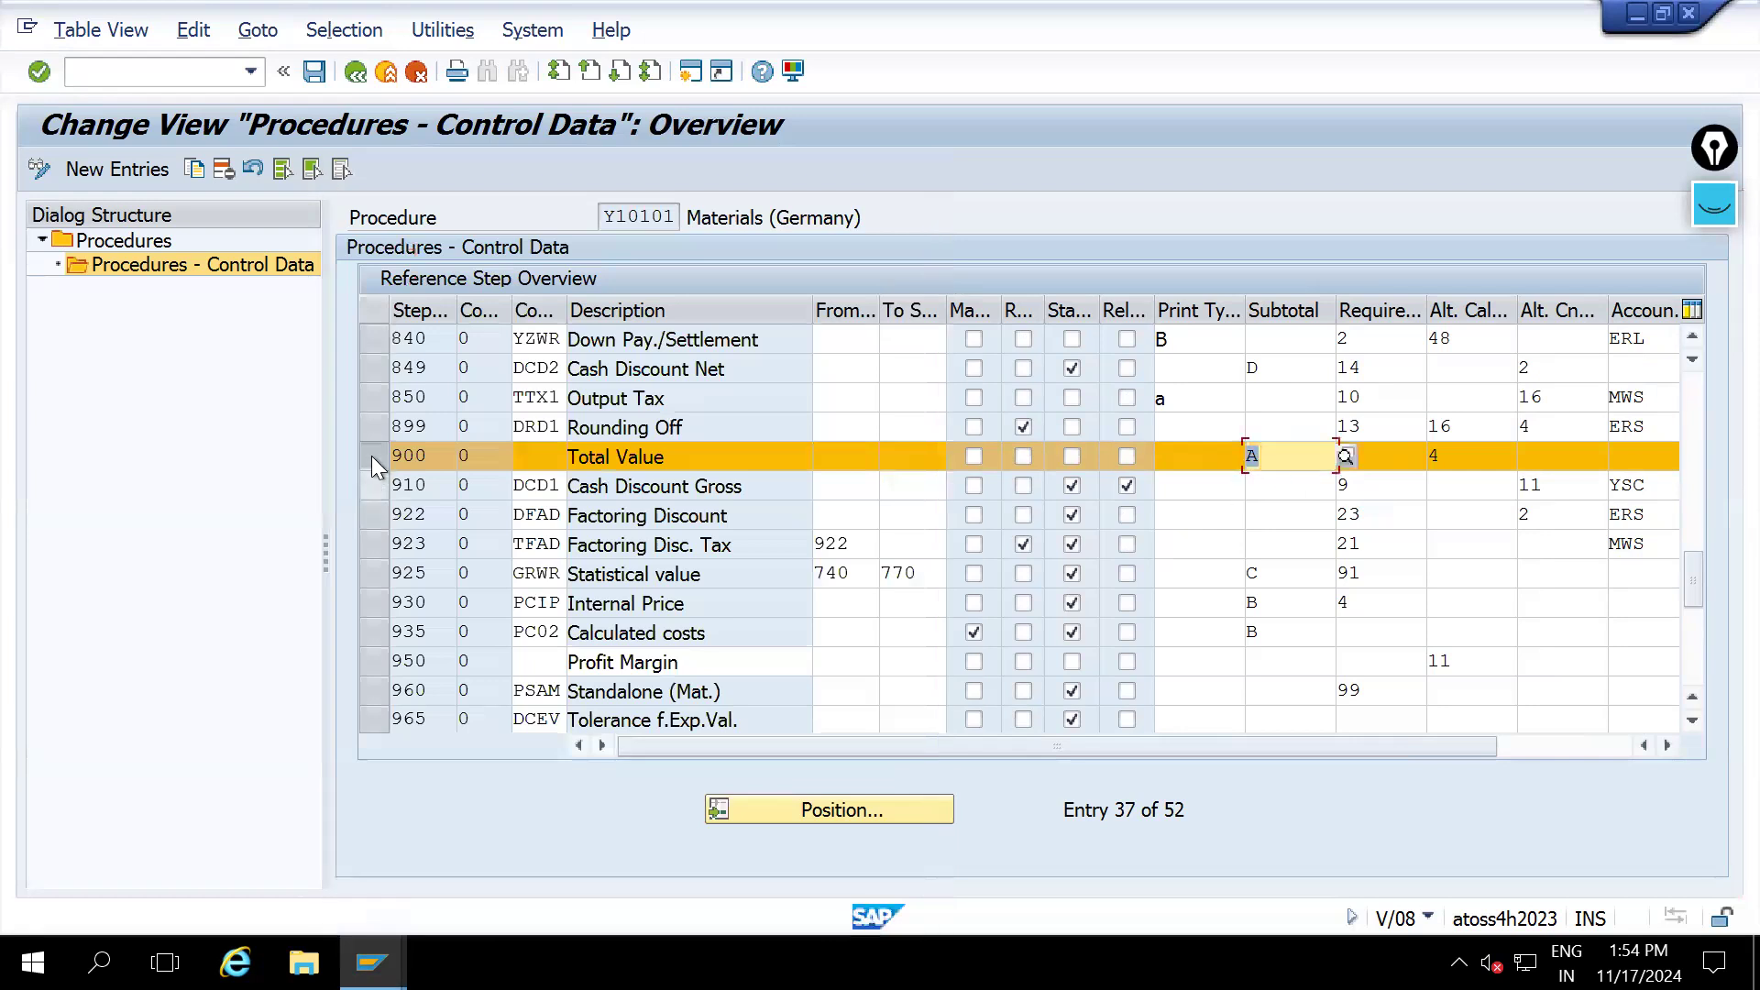
left_click(406, 459)
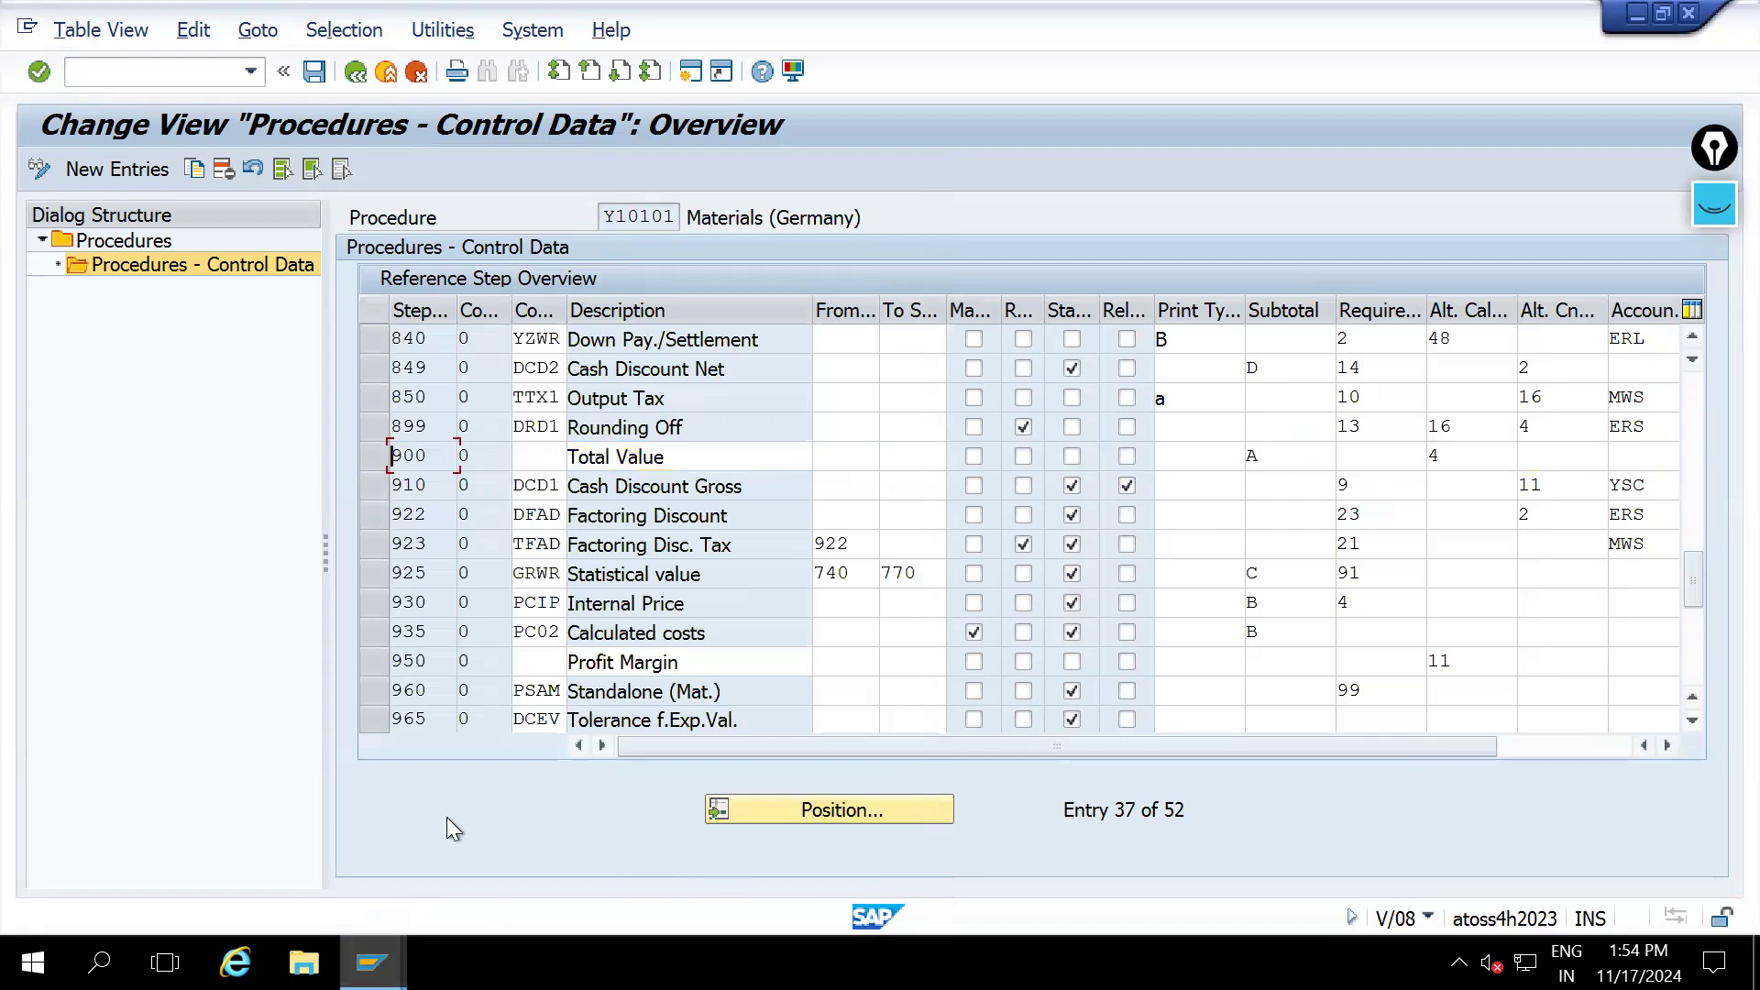
left_click(915, 514)
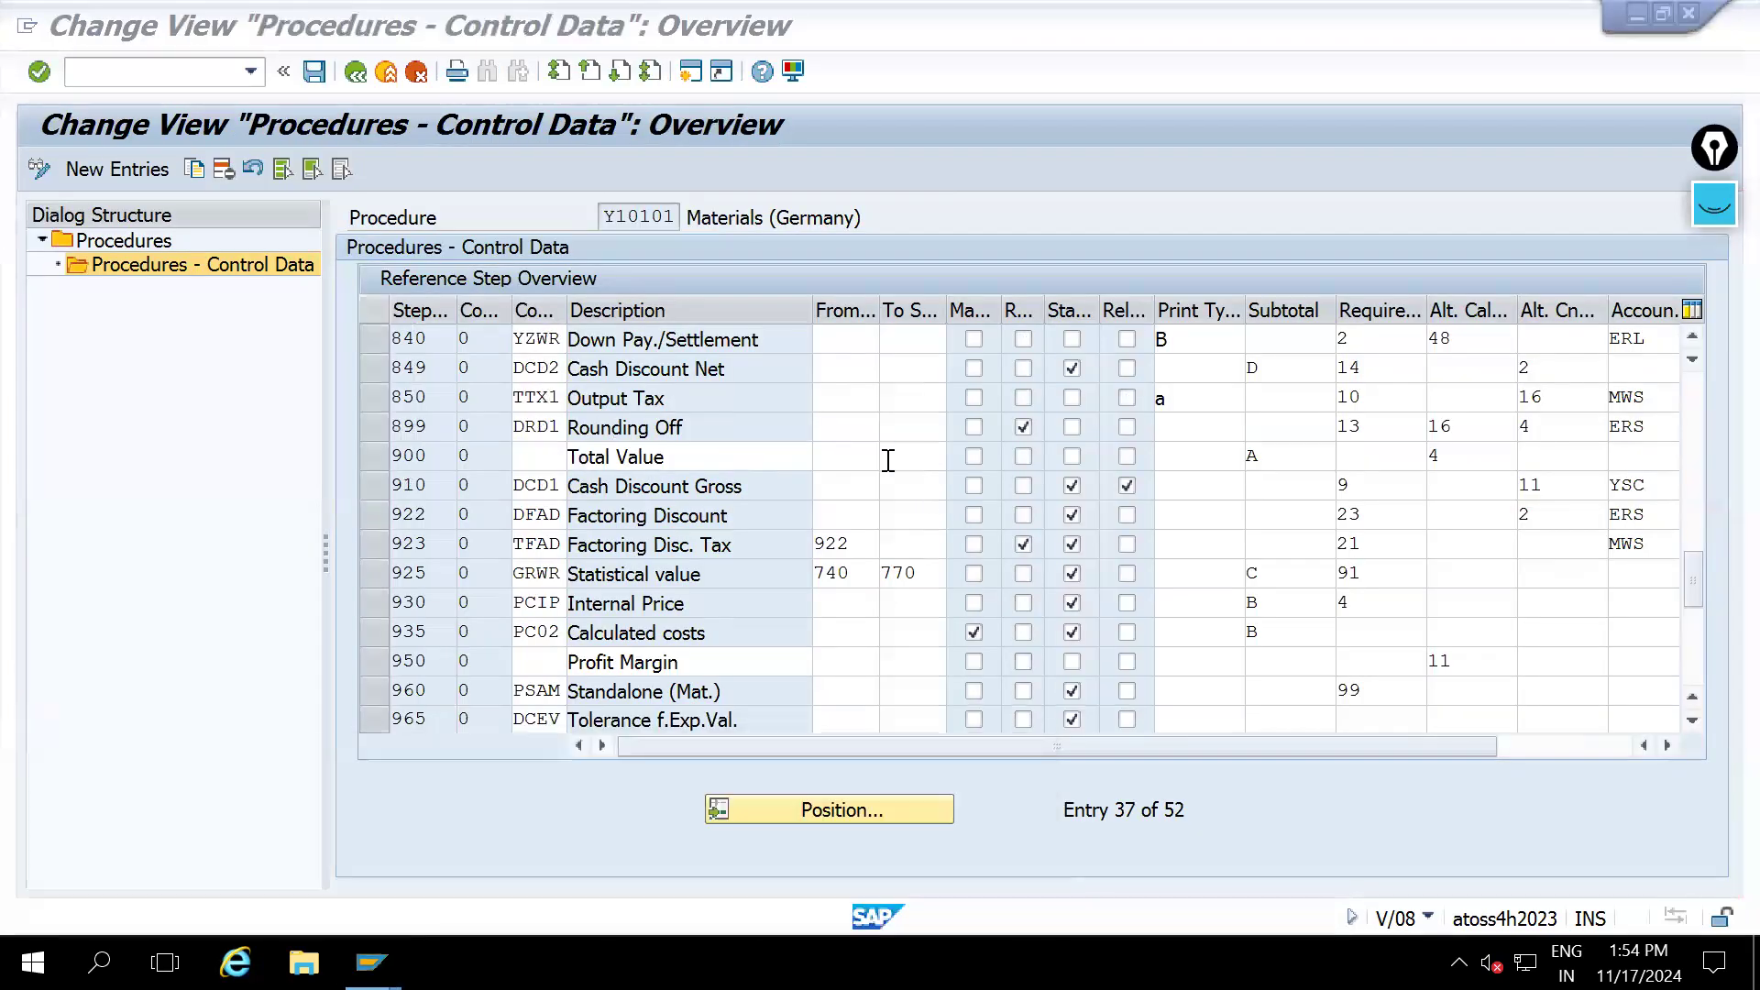